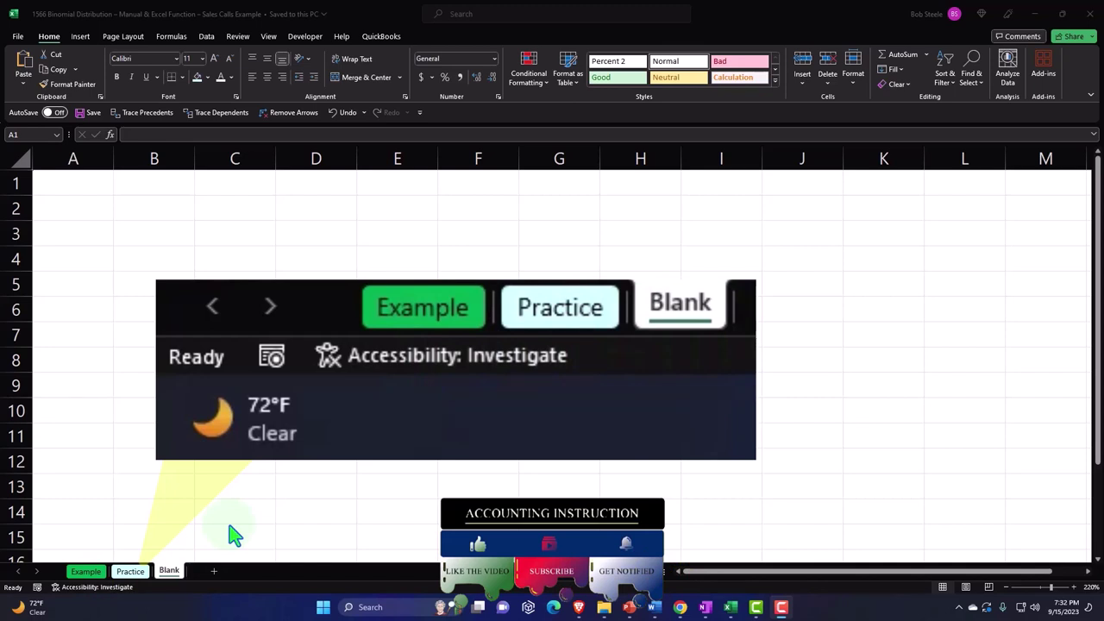
On the Example sheet, inspect the BINOM.DIST.RANGE formula in the first Ex Function cell, E8.
click(90, 573)
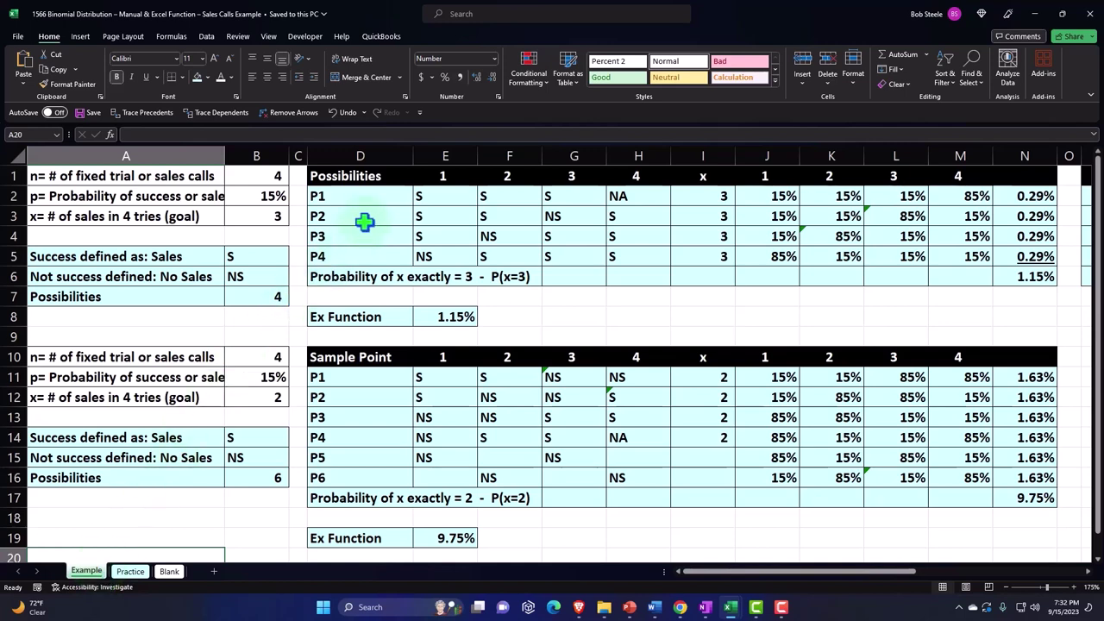
click(380, 198)
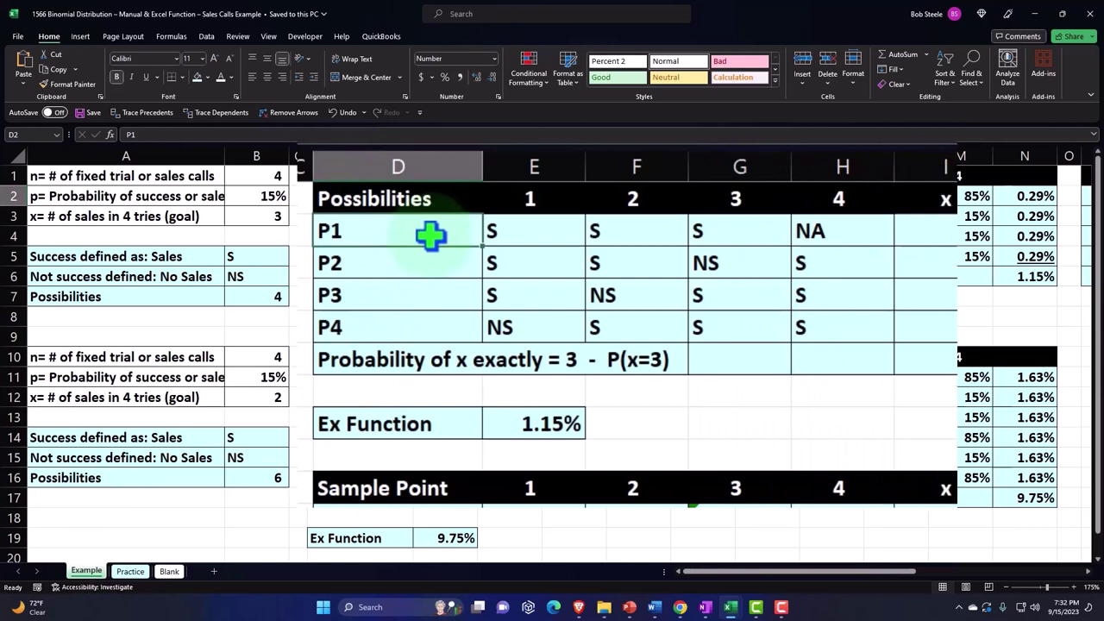
double_click(529, 424)
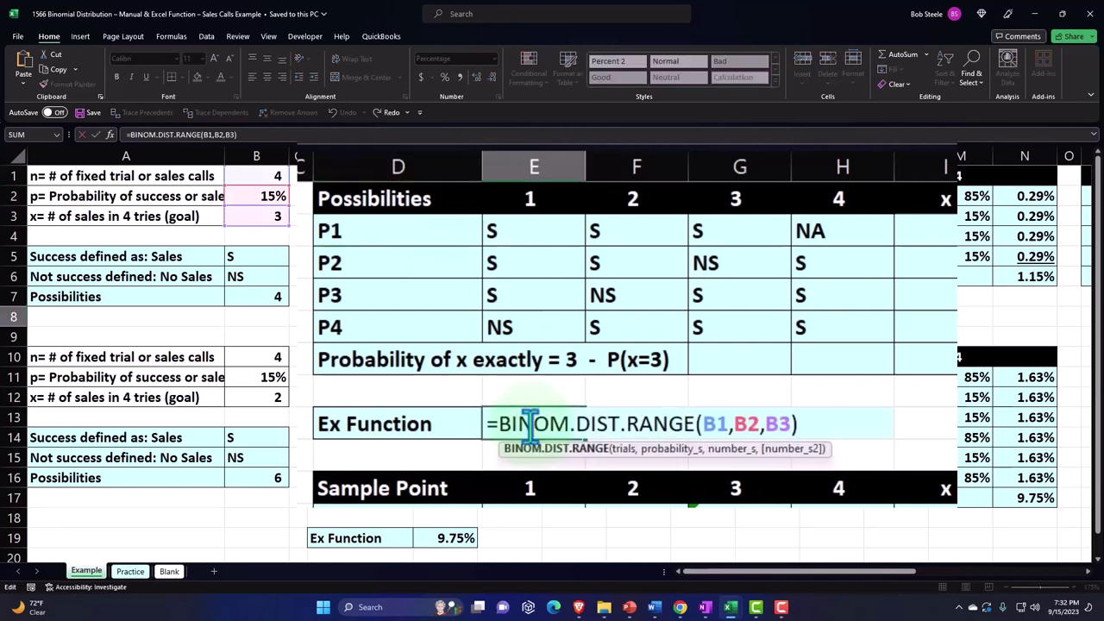
key(Return)
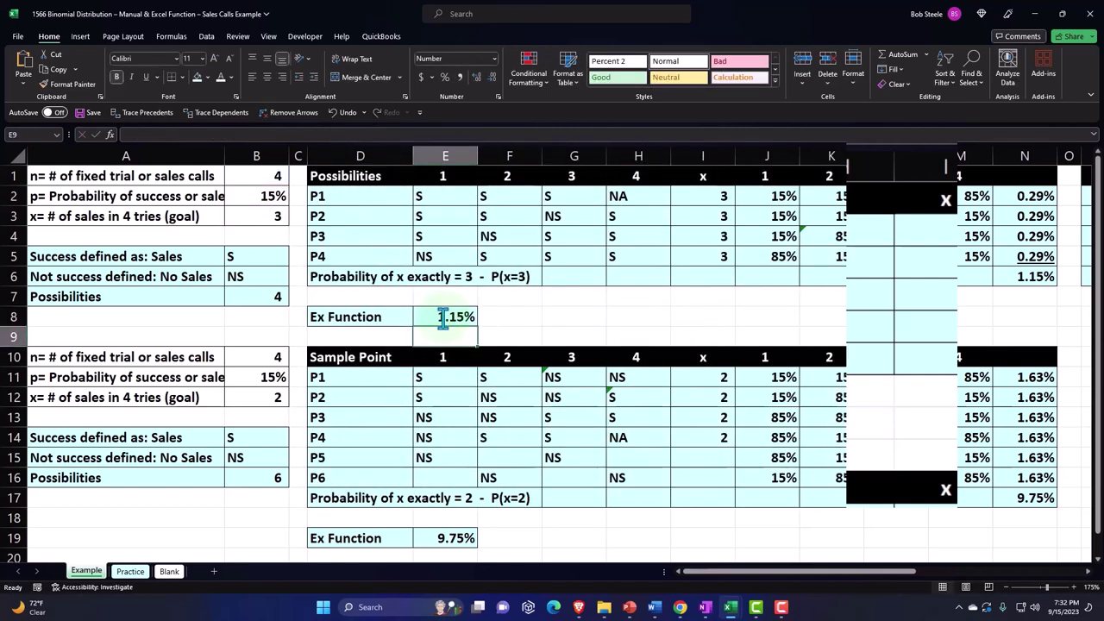
Look over the rest of the Example sheet, including the X and P(x) table and its column chart, and return to column A.
key(Right)
key(Right)
key(Right)
key(Right)
key(Right)
key(Right)
key(Right)
key(Right)
key(Right)
key(Right)
key(Right)
key(Right)
key(Right)
key(Right)
key(Right)
key(Right)
key(Right)
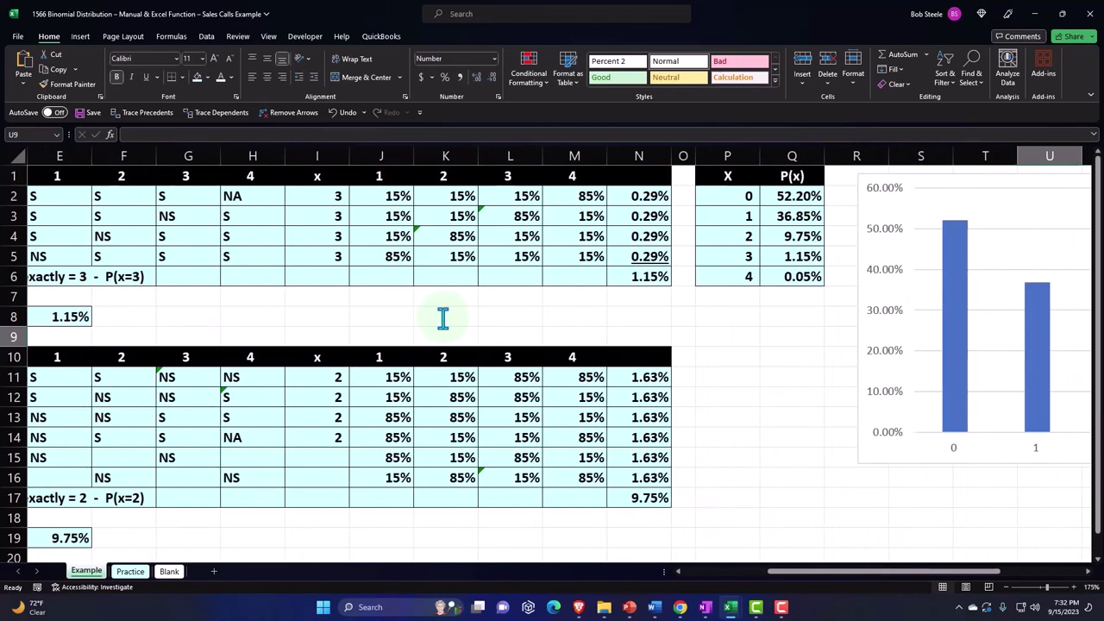
key(Right)
key(Right)
key(Right)
key(Right)
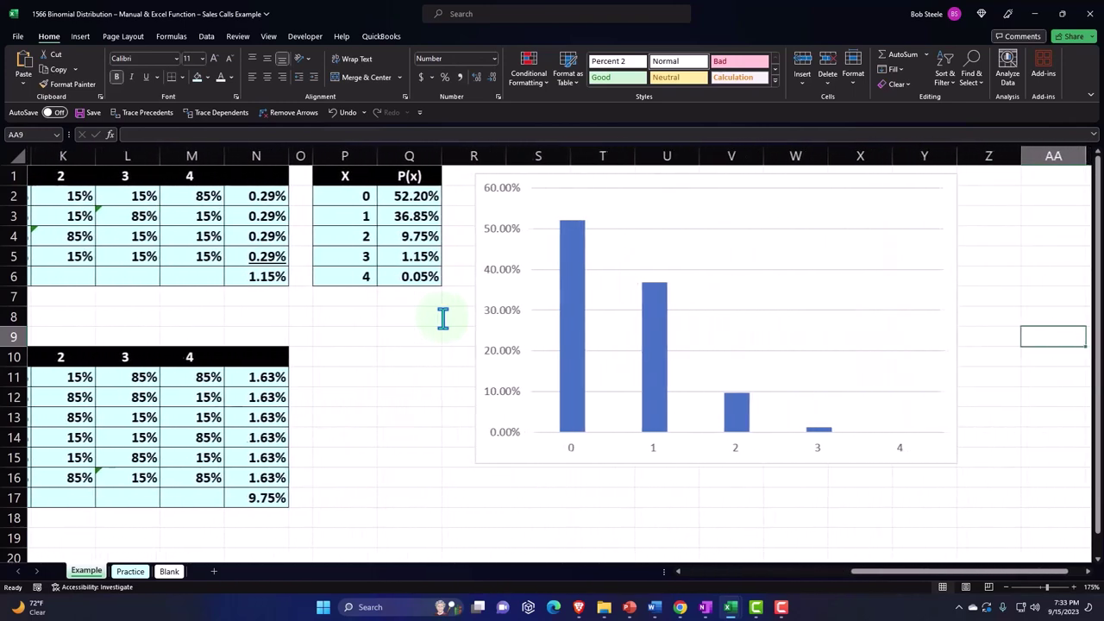
key(Home)
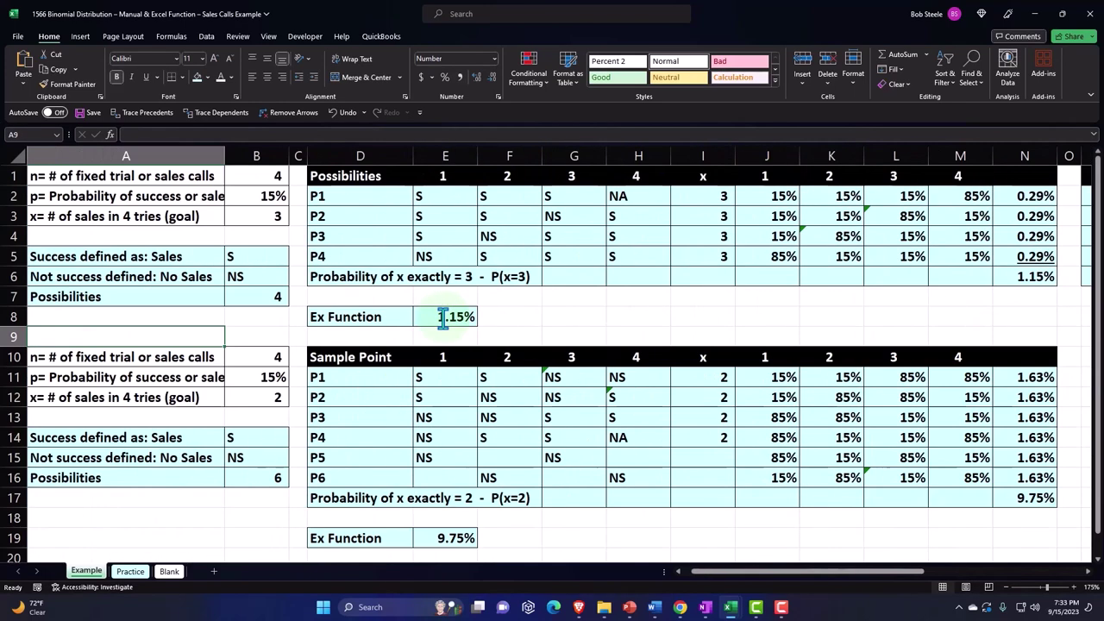
Format all cells of the Blank sheet as Currency with no symbol, 0 decimal places and red negatives in parentheses.
click(172, 572)
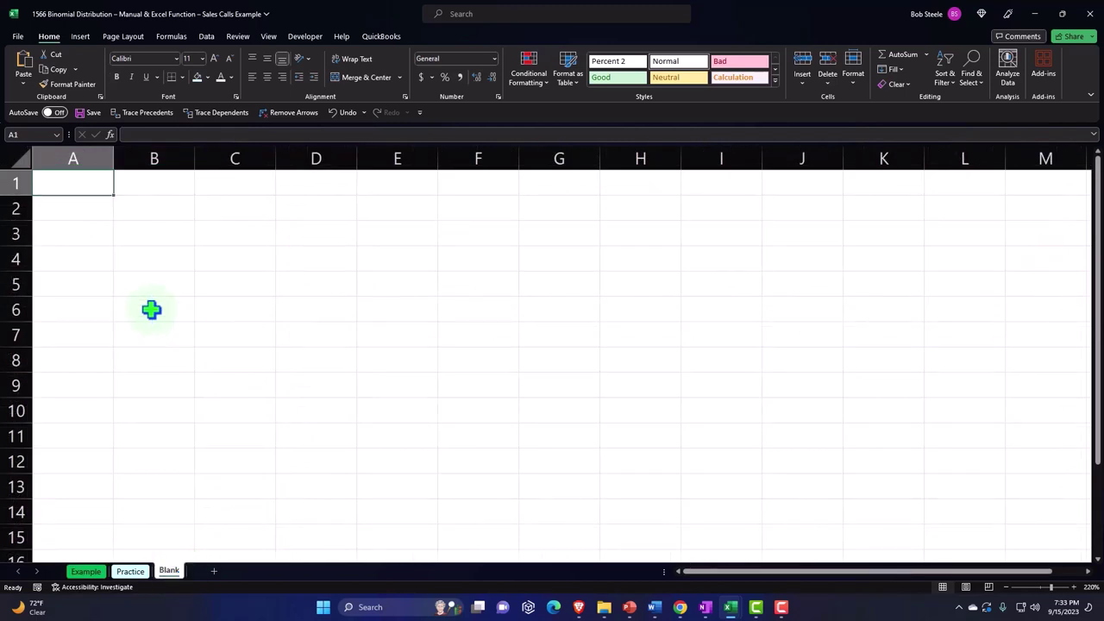
click(20, 159)
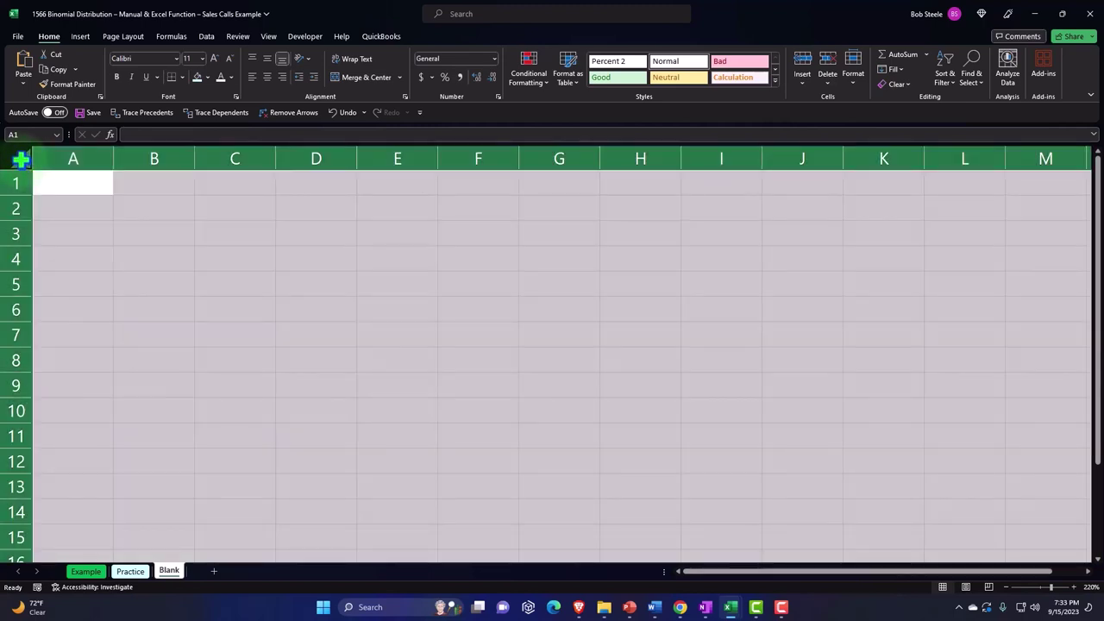
right_click(303, 238)
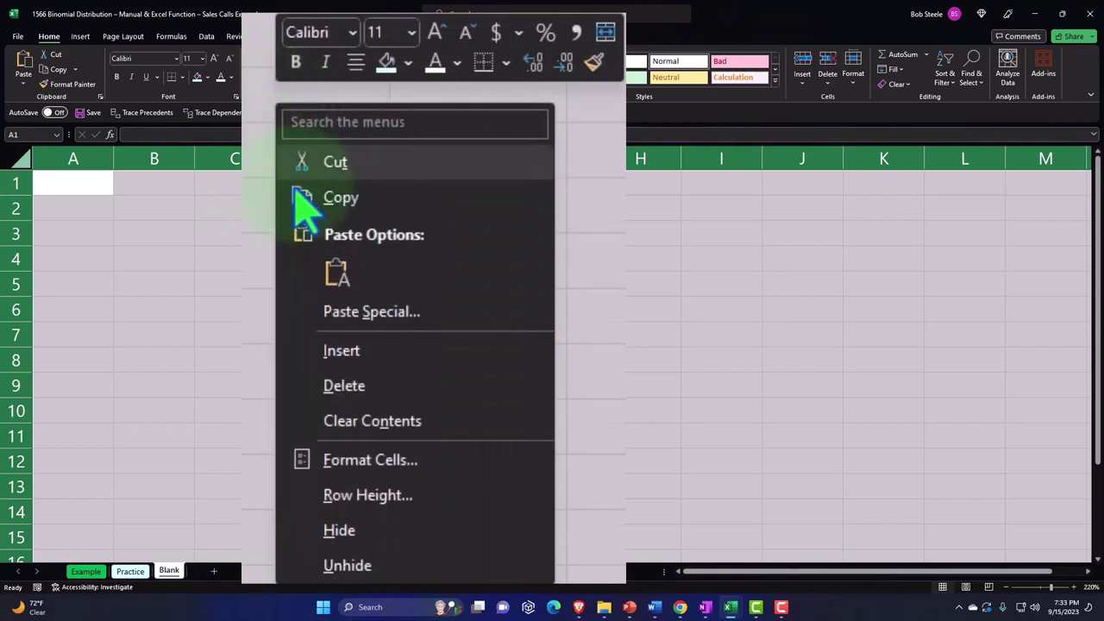
click(337, 400)
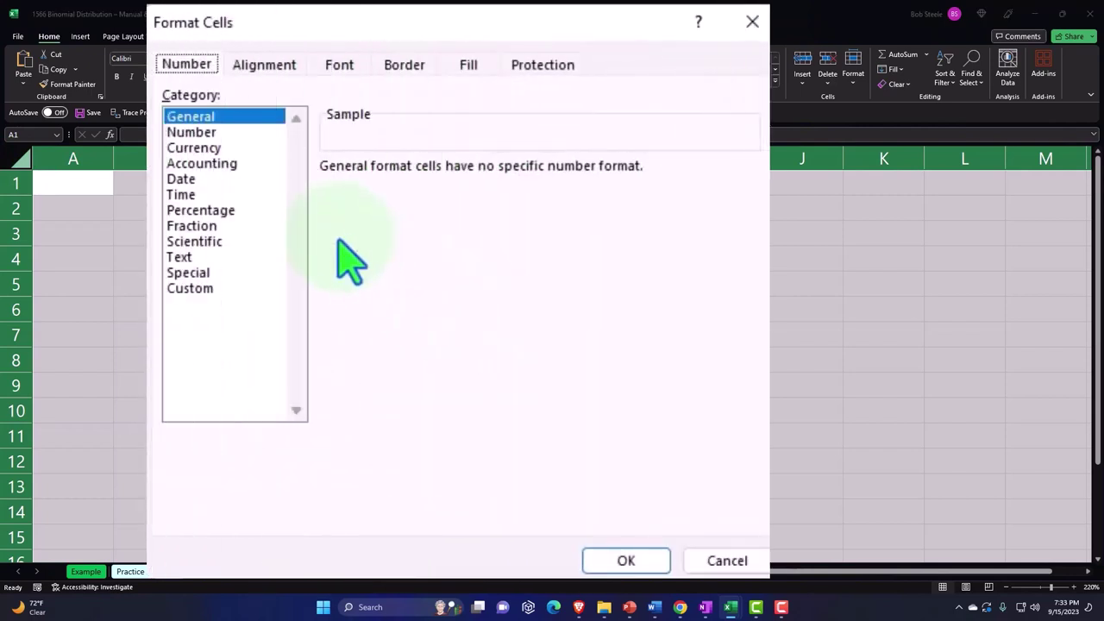
click(208, 317)
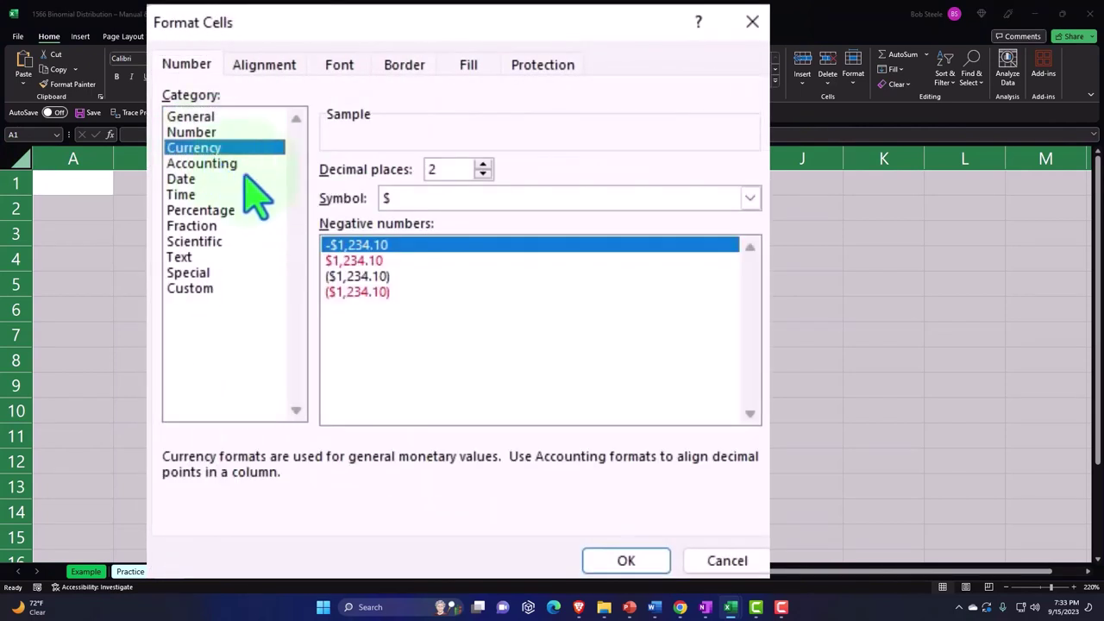
click(352, 291)
click(453, 203)
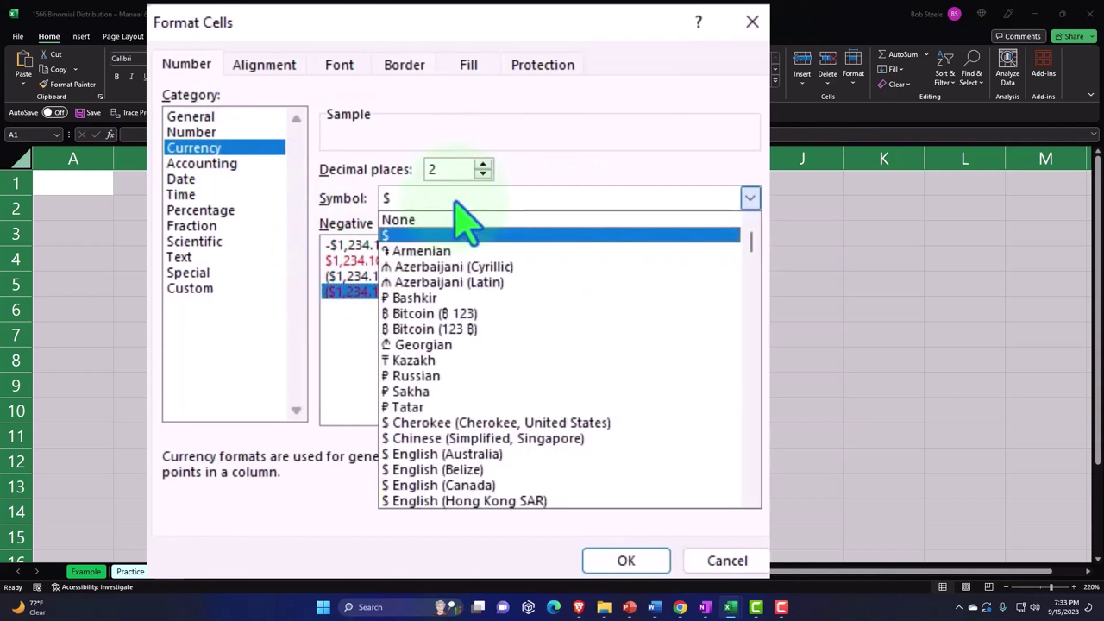
click(448, 219)
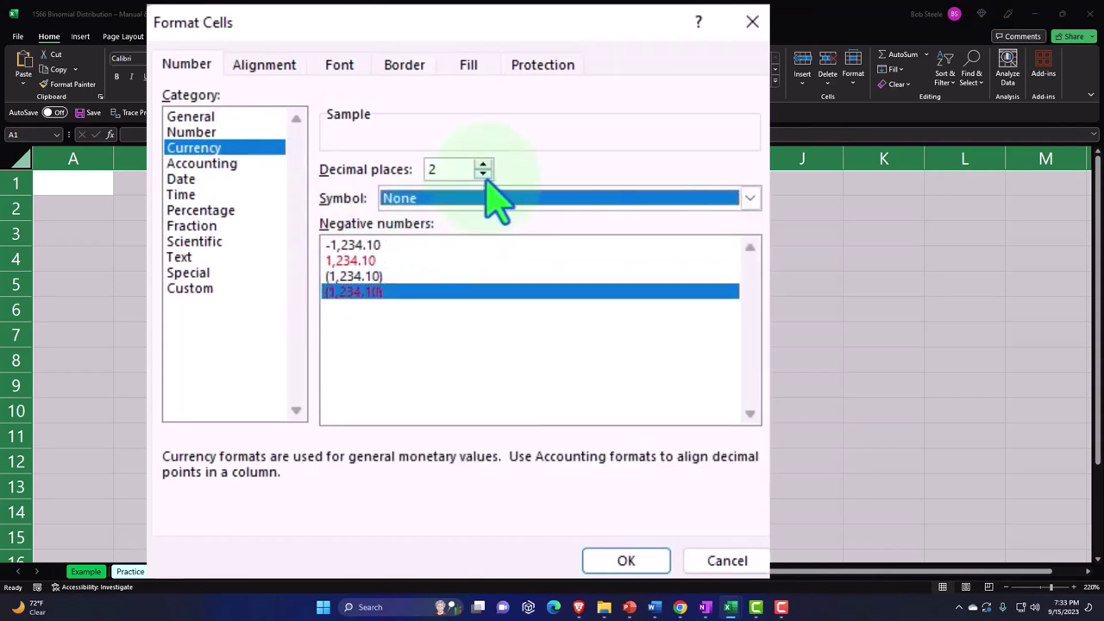
click(483, 173)
click(484, 173)
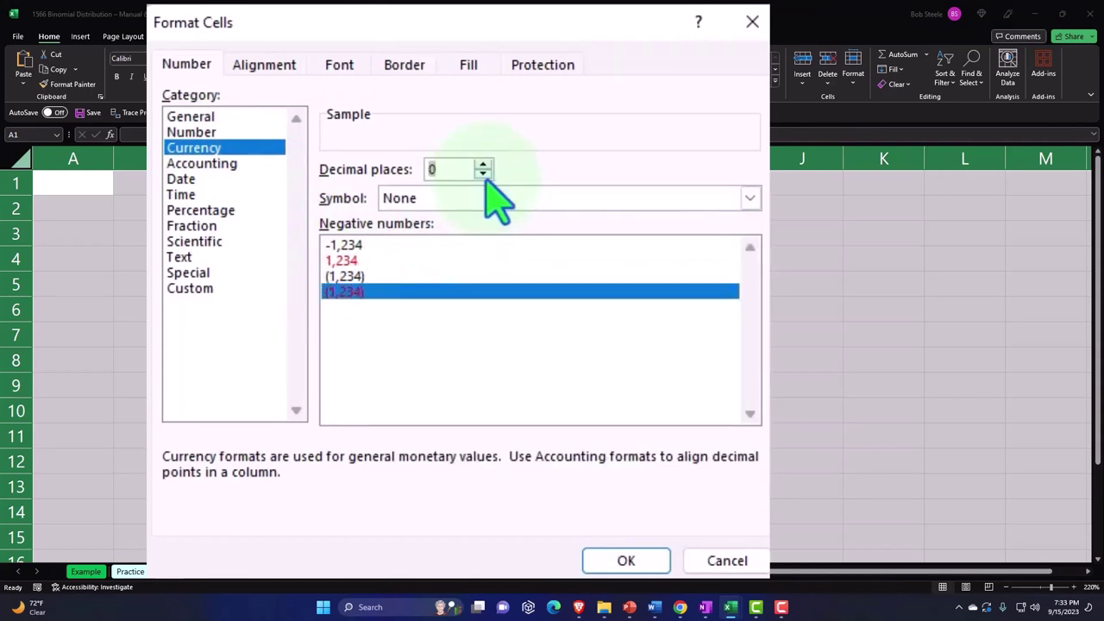
click(626, 560)
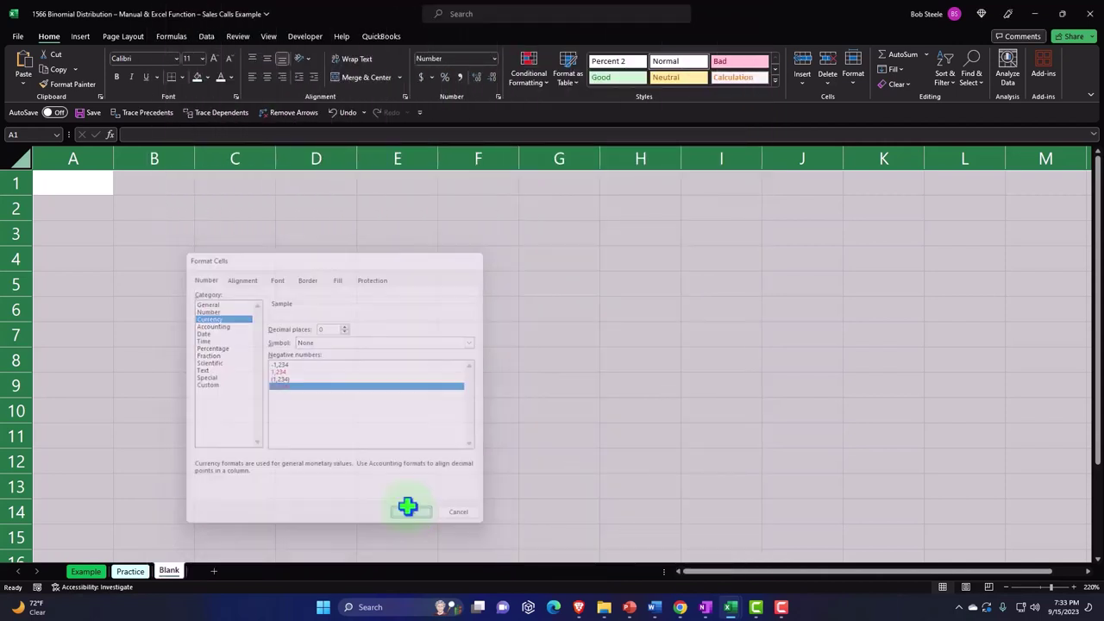
Enter the label "n= # of fixced trials or sales calls" in cell A1.
click(205, 353)
scroll(205, 353, up, 3)
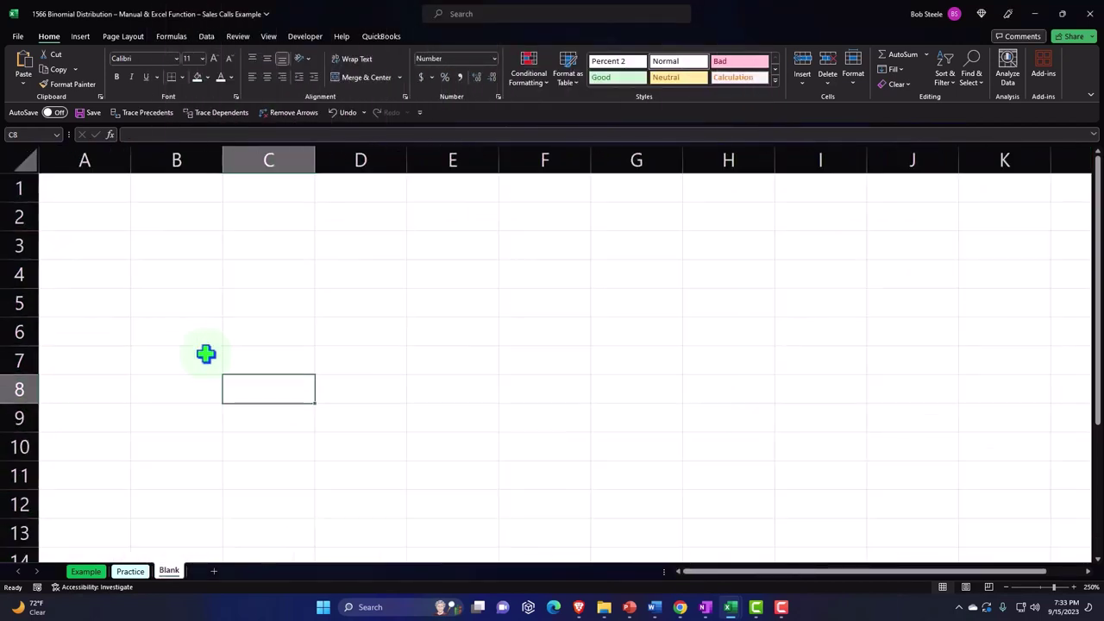
click(90, 193)
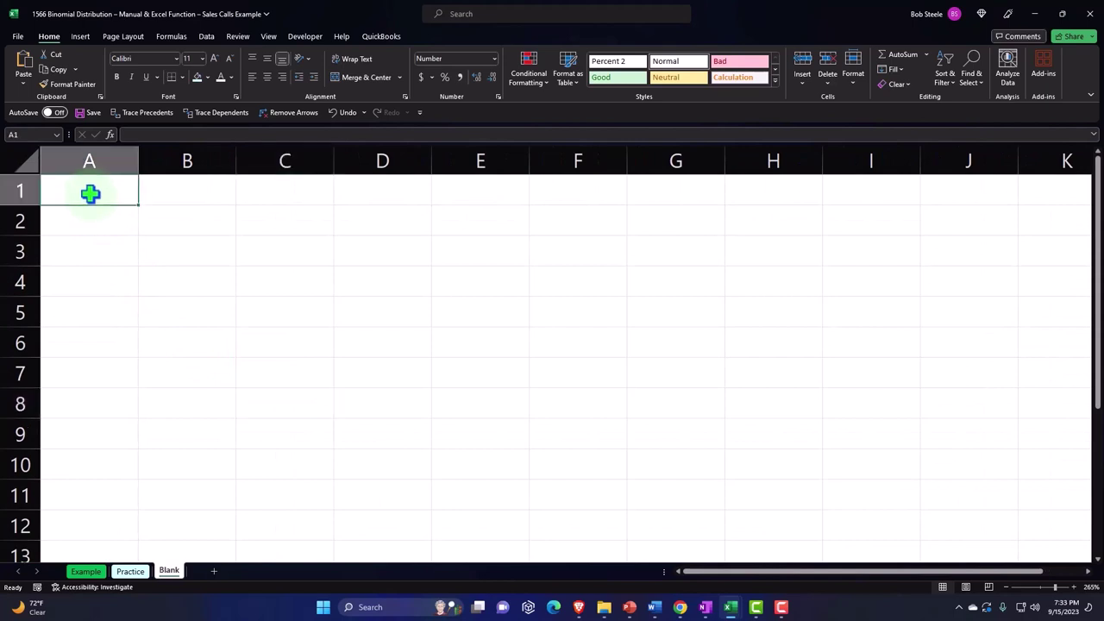
text(n=)
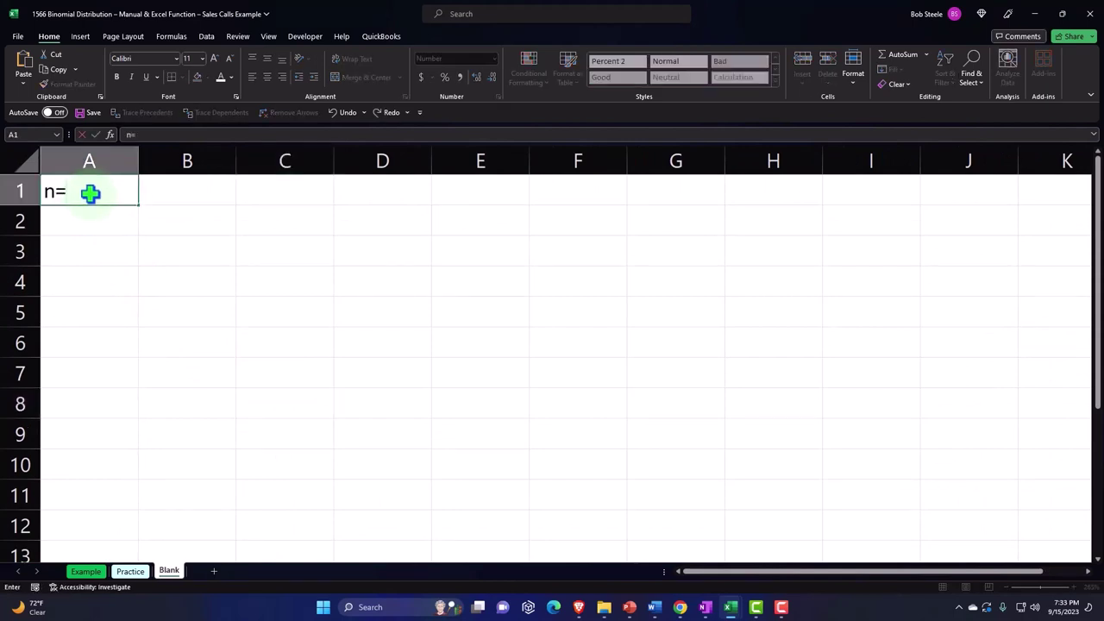
text( # of fixced trials or)
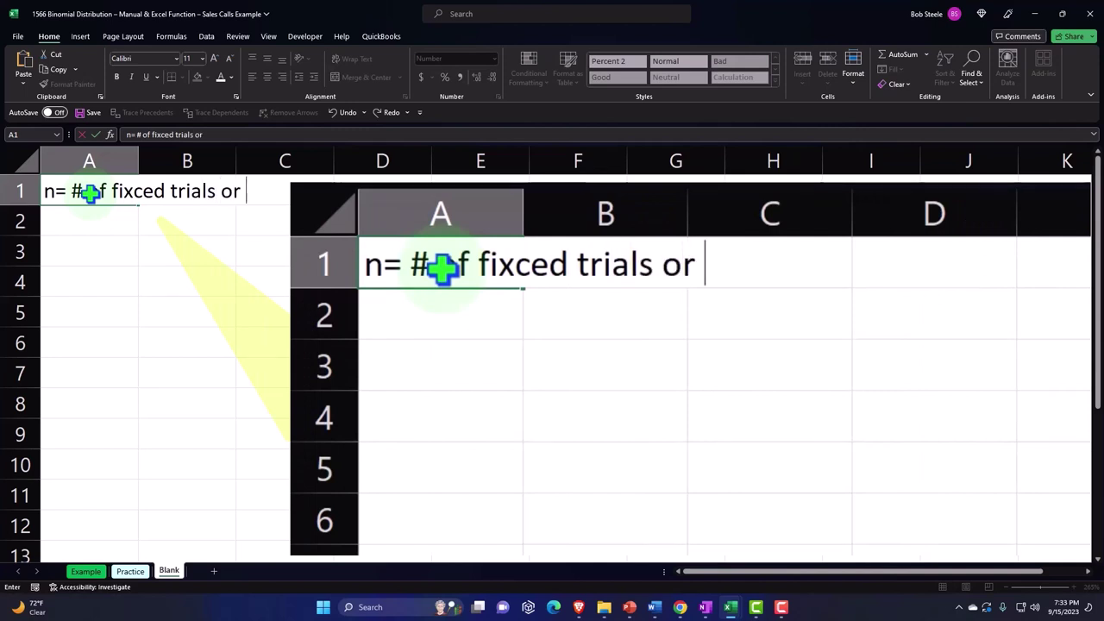
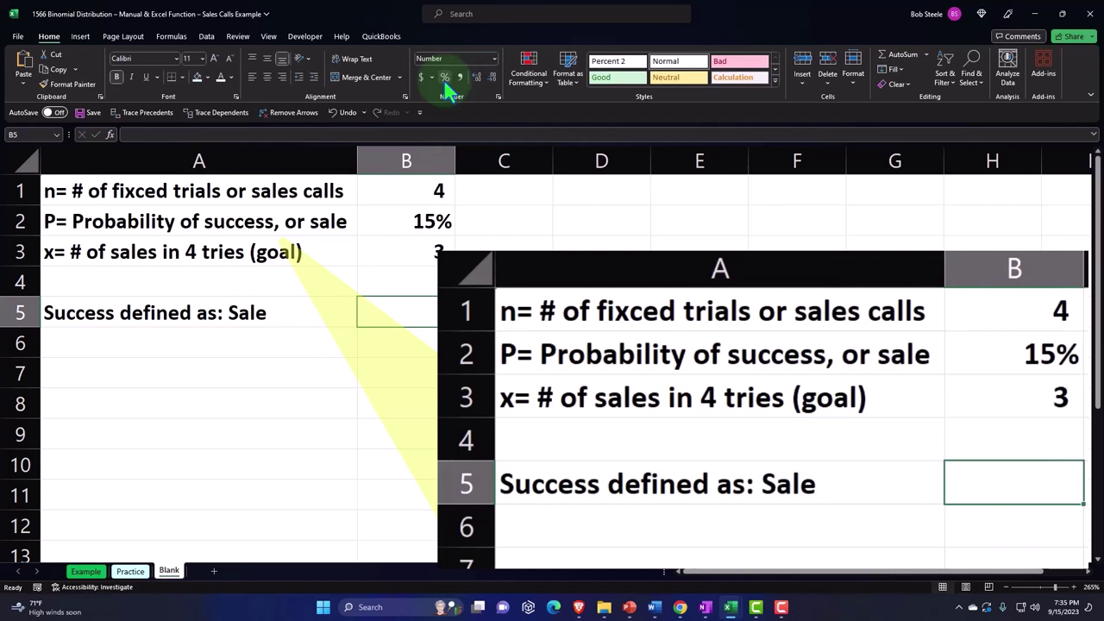
Enter S in B5, and add the label "Not success defined as: No Sale" in A6 with NS in B6.
text(S)
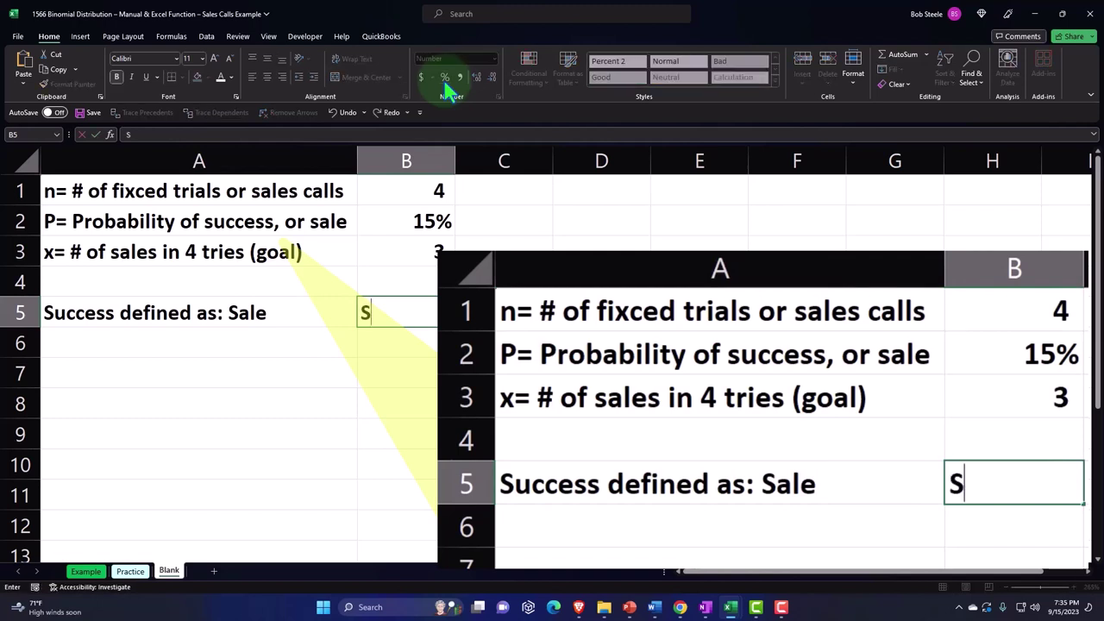
key(Return)
text(Not)
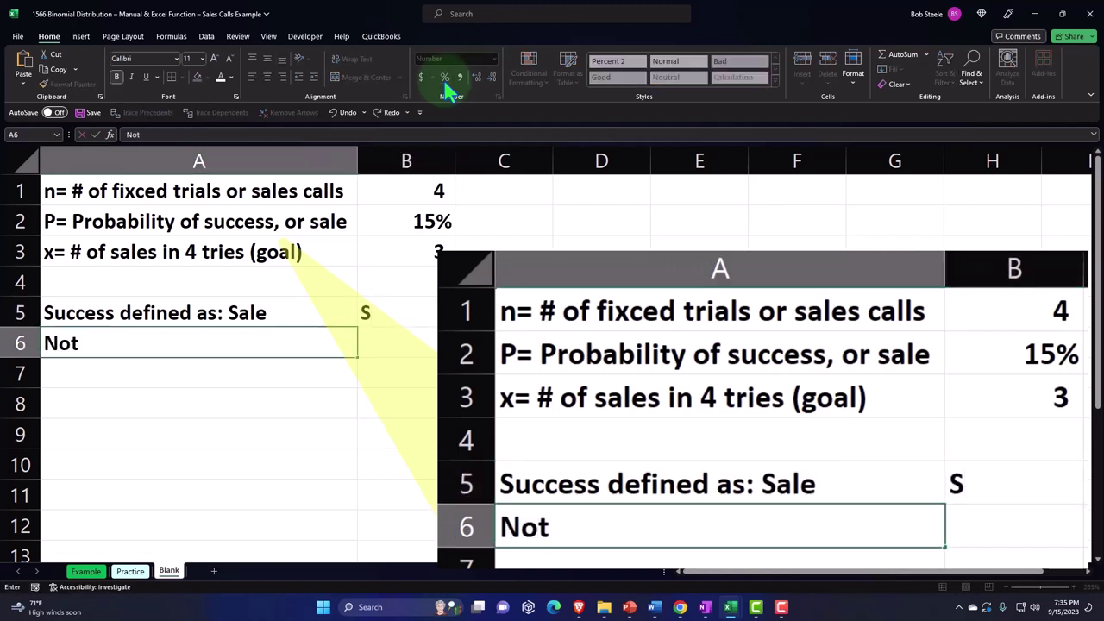
text( success de)
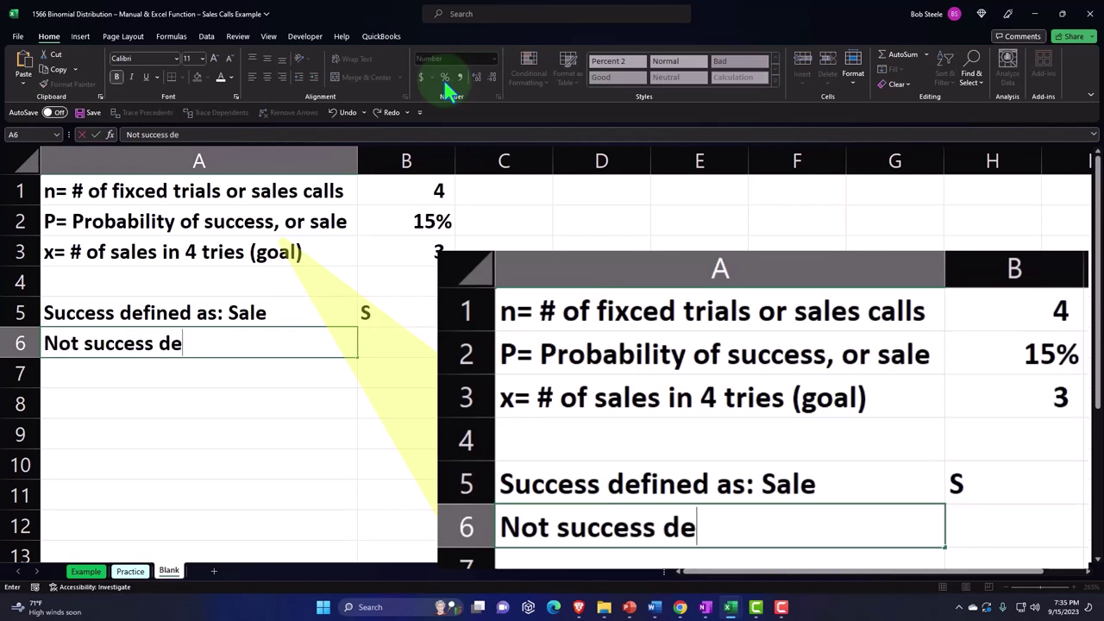
text(fined as: N)
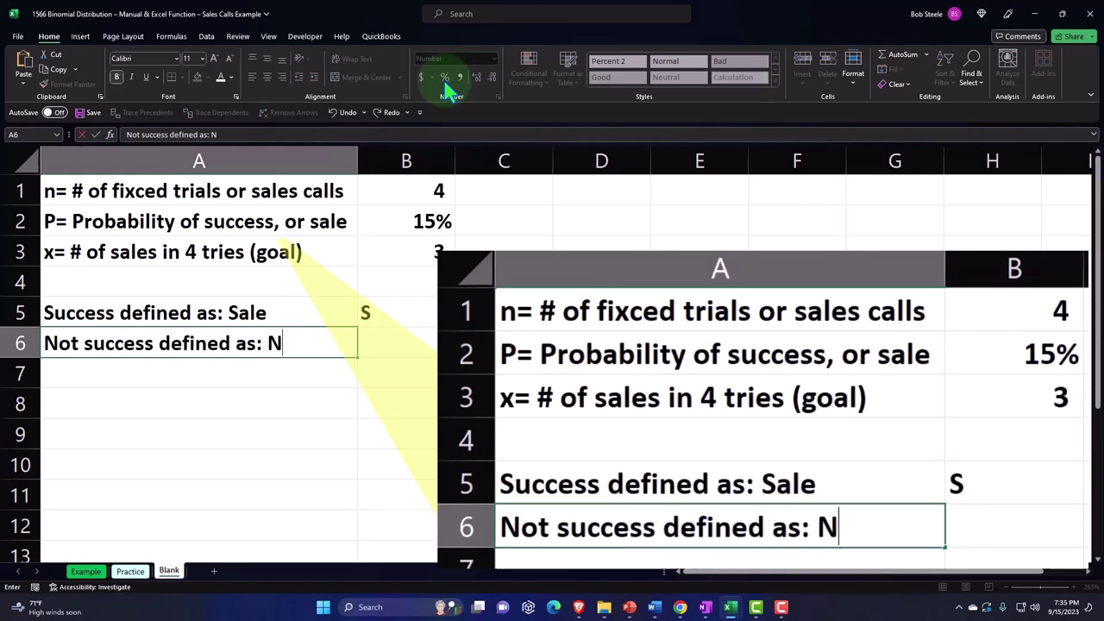
text(o Sale)
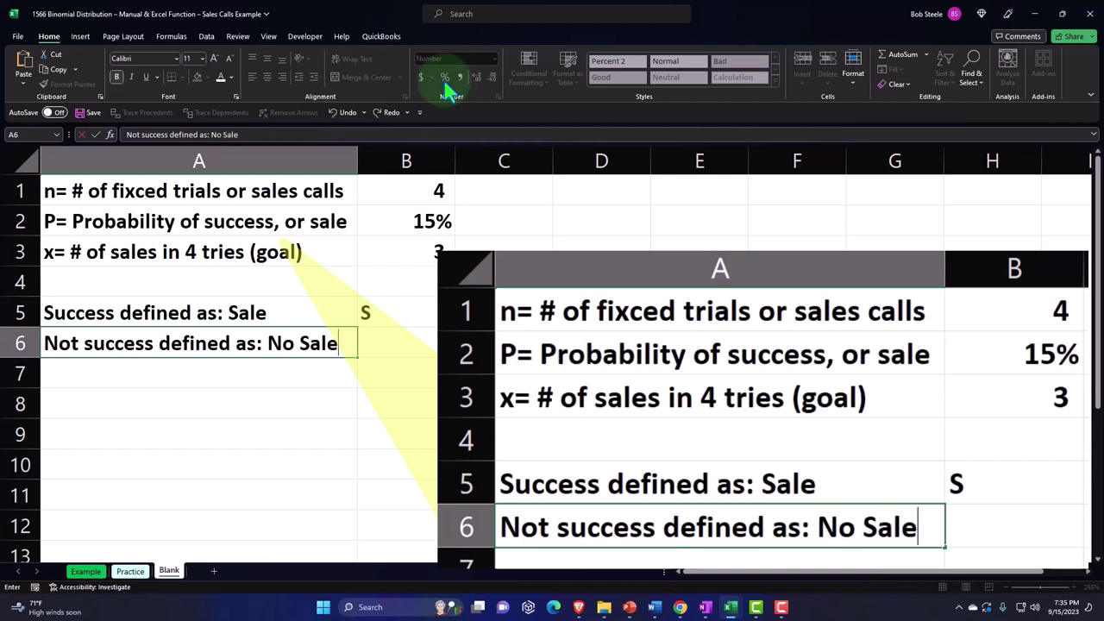
key(Tab)
text(N)
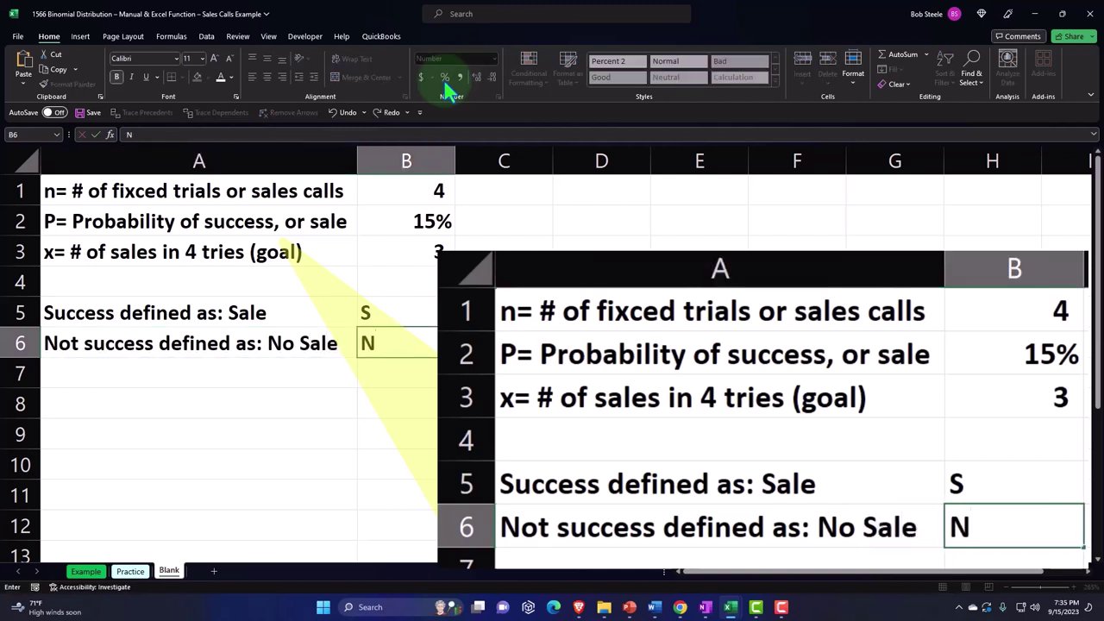
text(S)
key(Return)
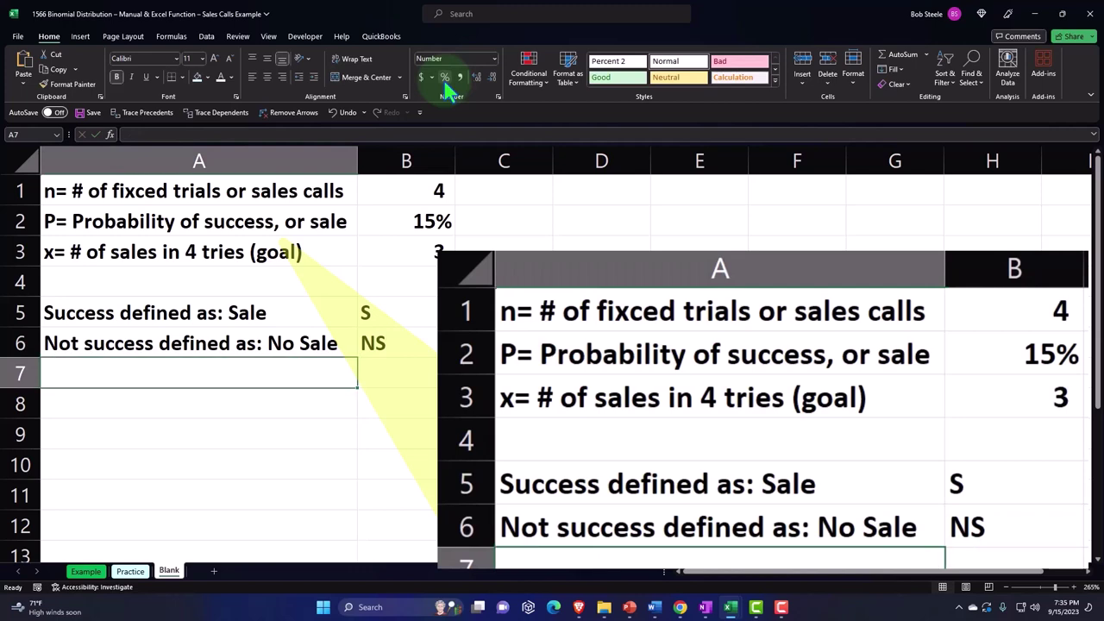
Enter the label "Possibilites" in cell A7.
text(Po)
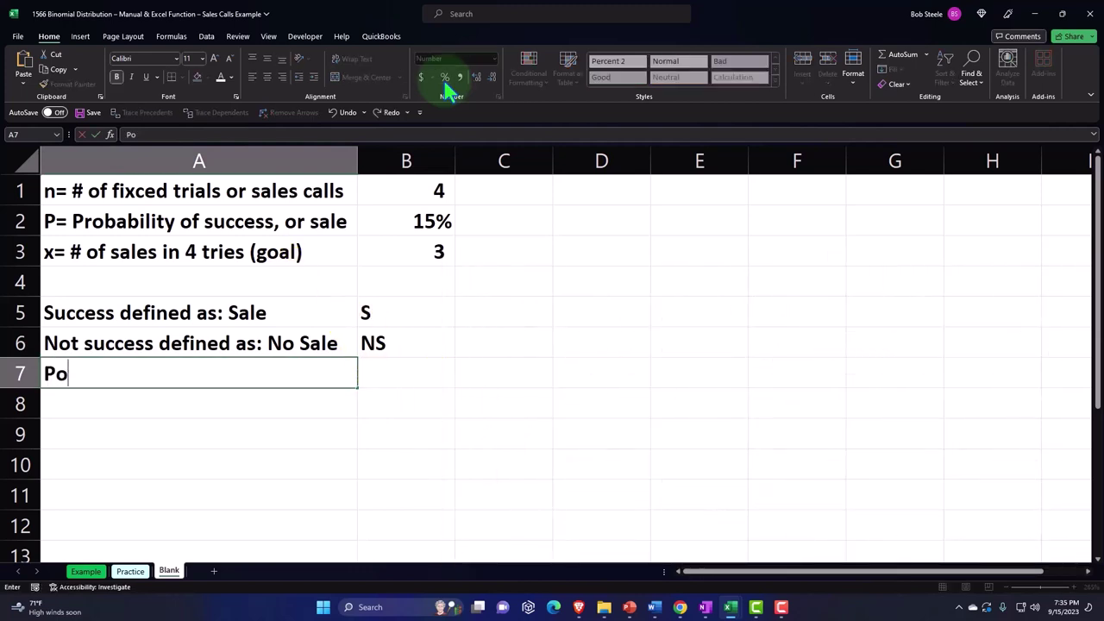
text(ssibi)
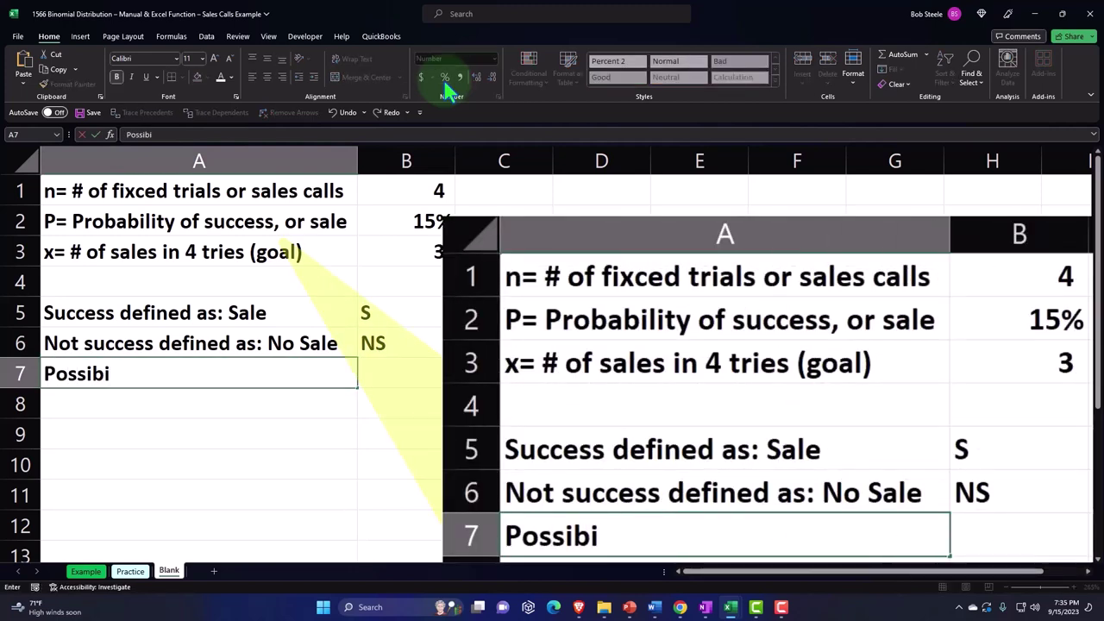
text(lites)
key(Tab)
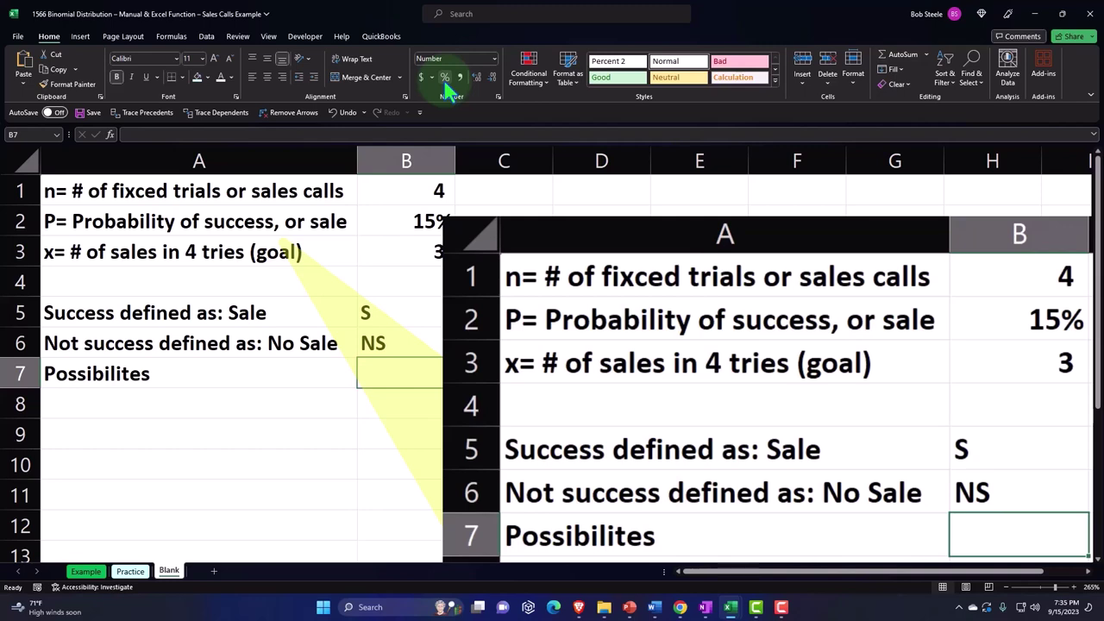
Calculate the number of possibilities in B7 with the formula =COMBIN(B1,B3).
click(420, 191)
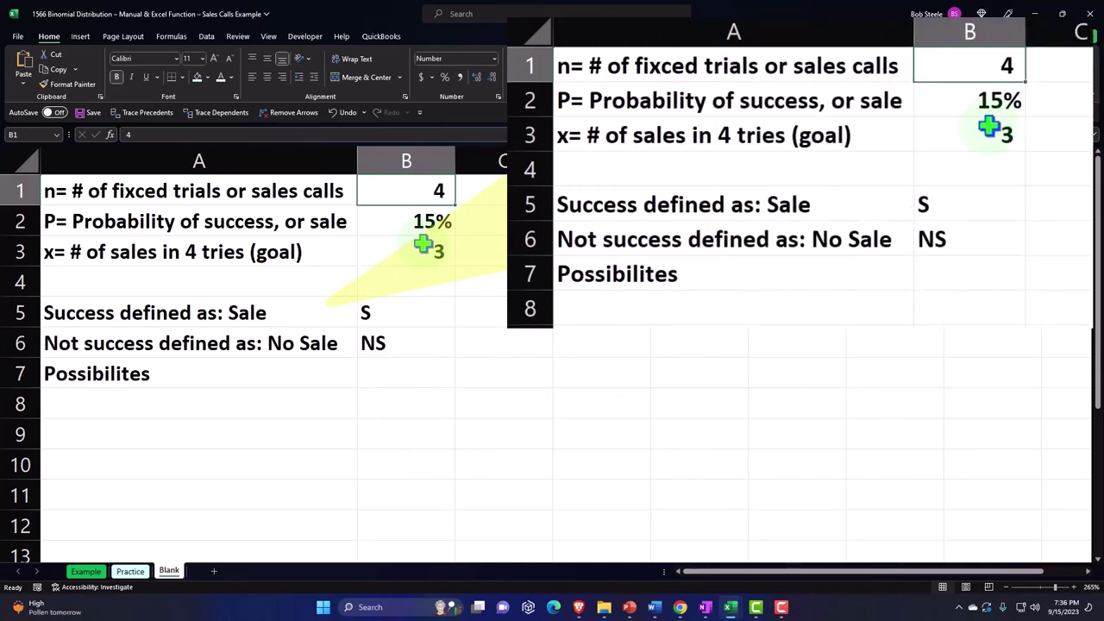
key(Down)
key(Down)
key(Down)
key(Down)
key(Down)
key(Down)
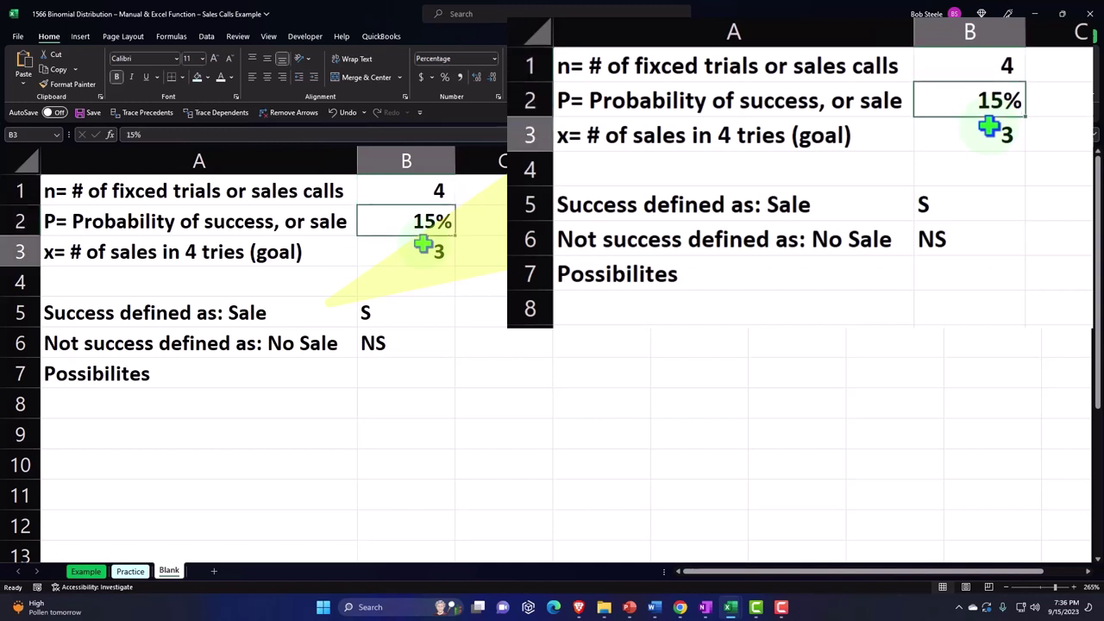
text(=coun)
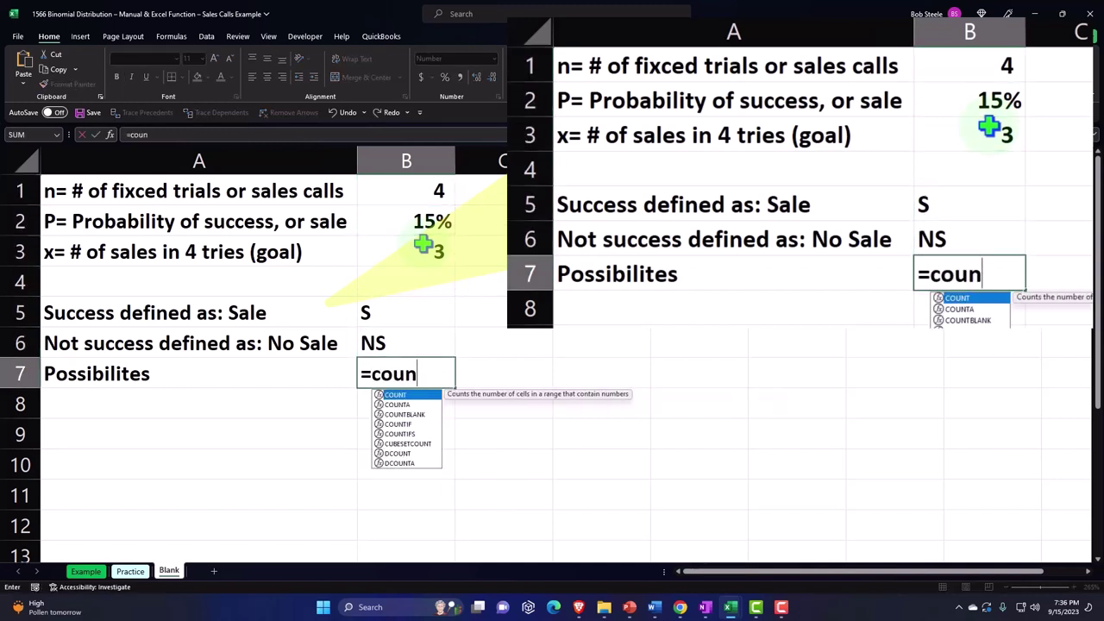
key(BackSpace)
key(BackSpace)
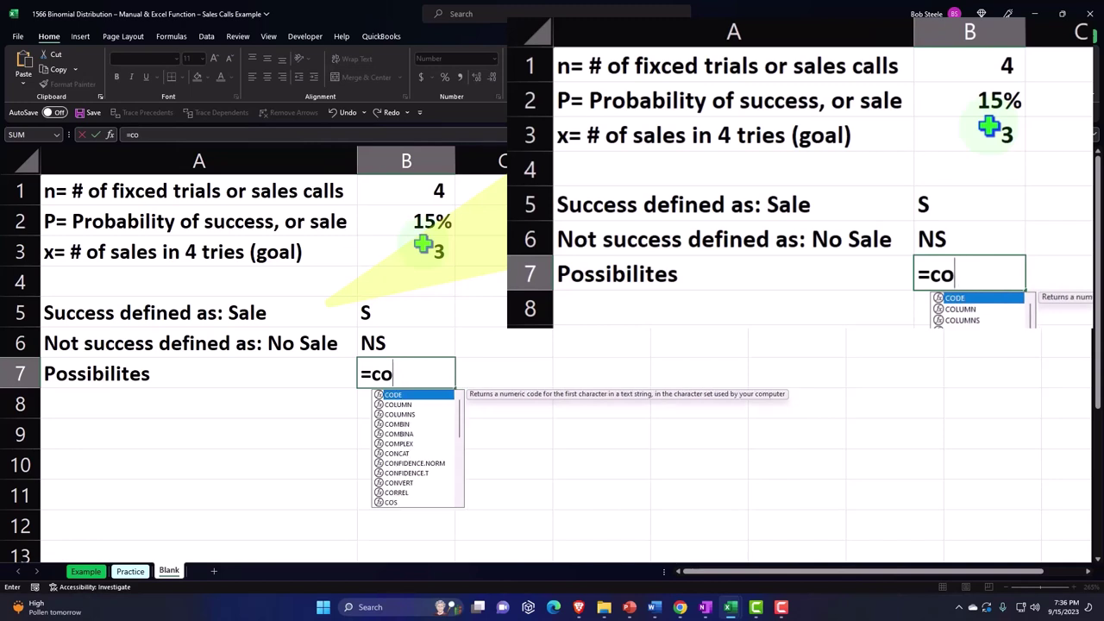
text(m)
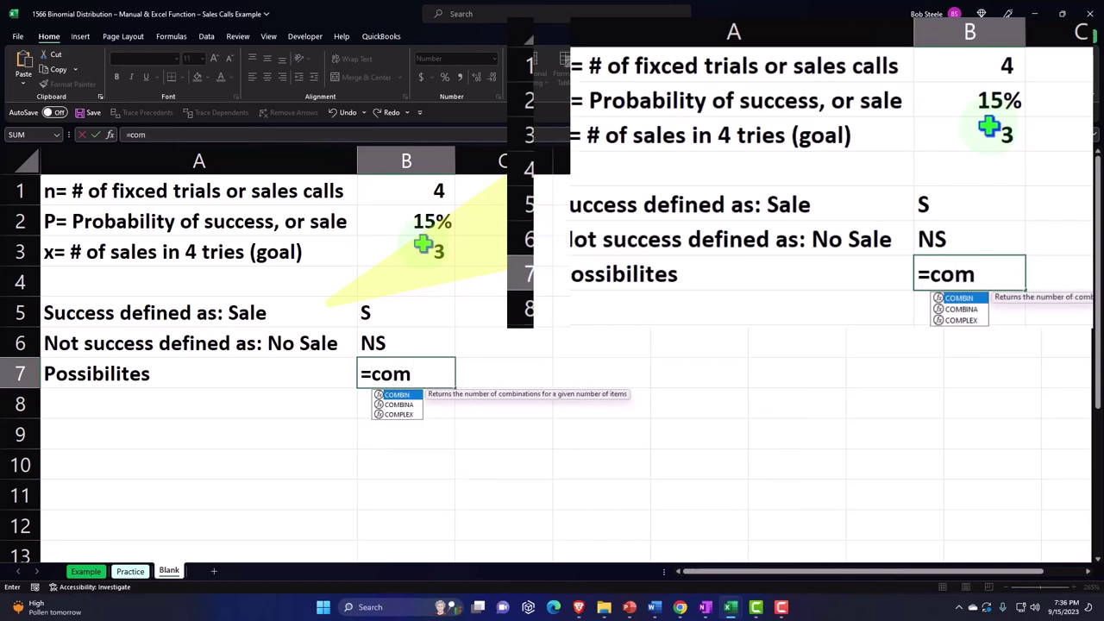
key(Tab)
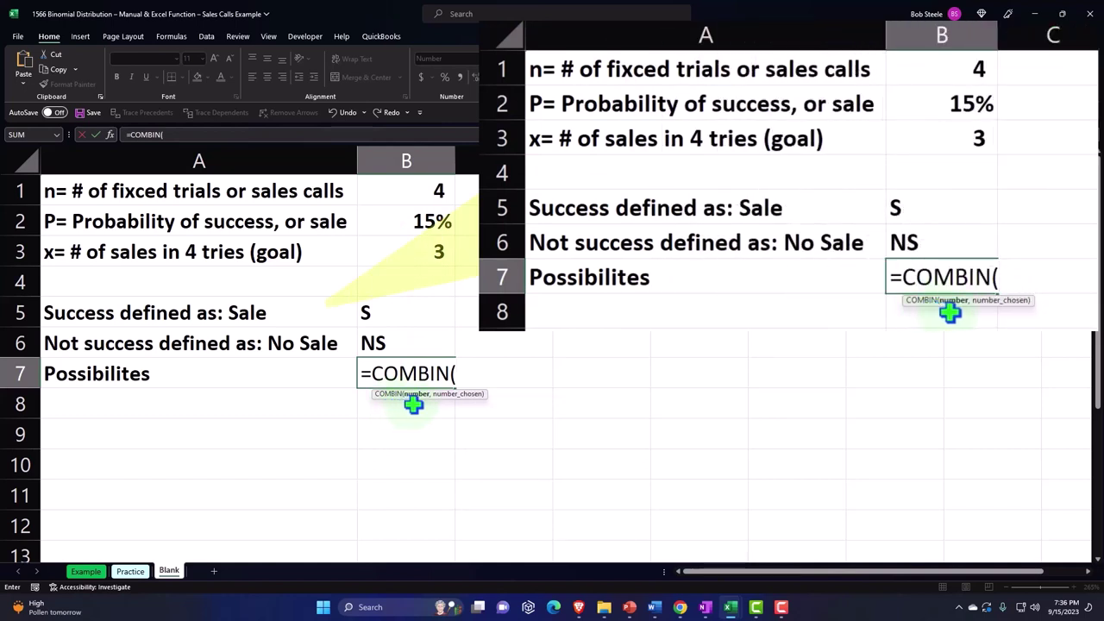
click(433, 183)
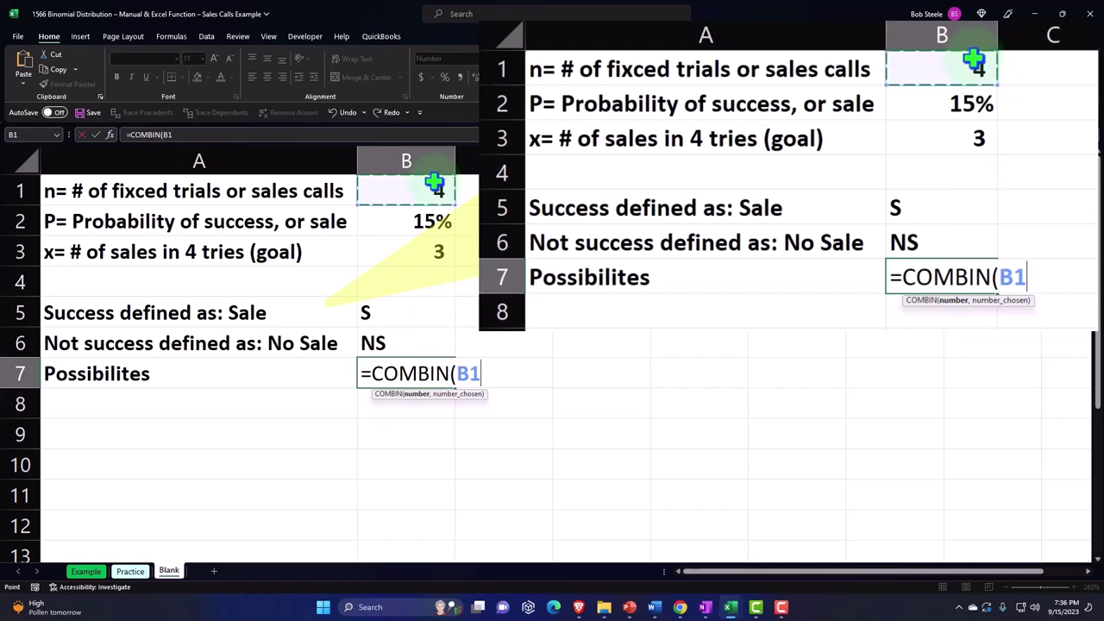
text(,)
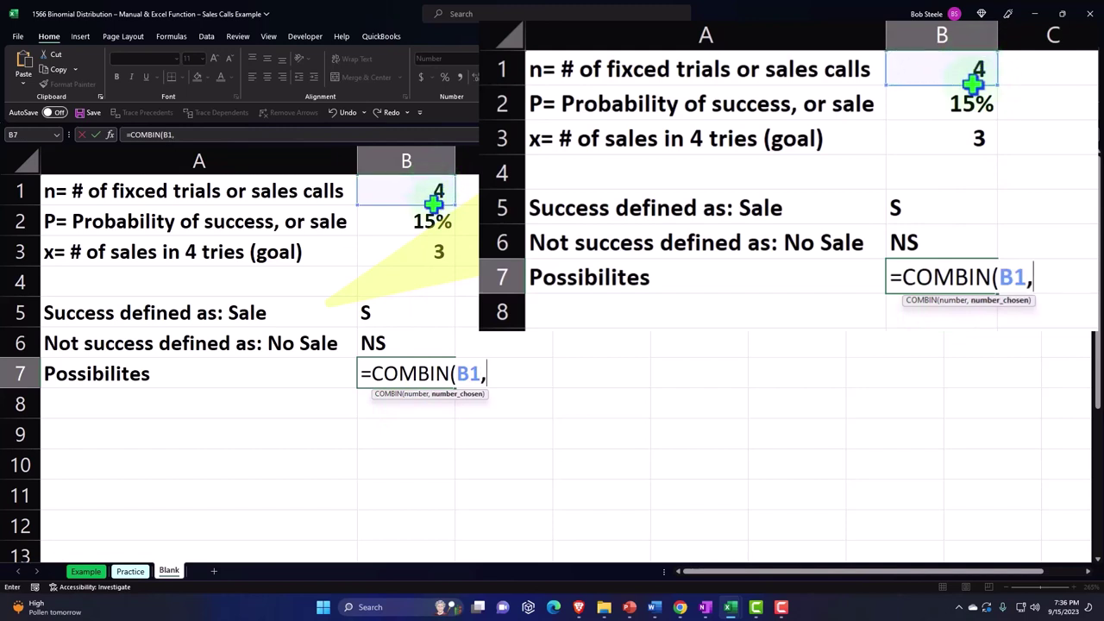
click(432, 250)
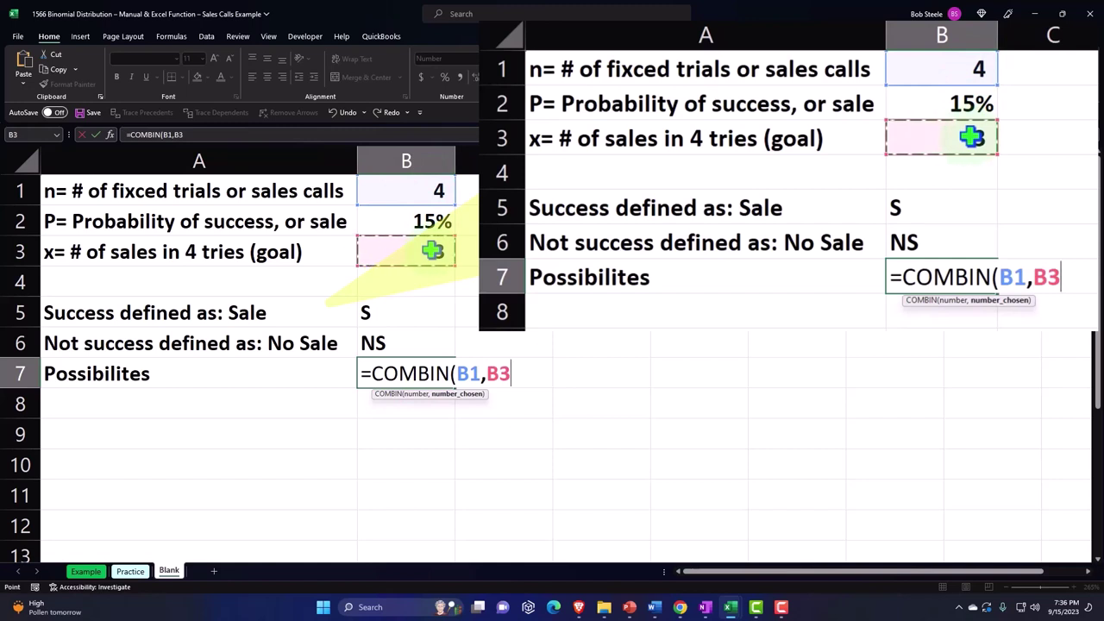
key(Return)
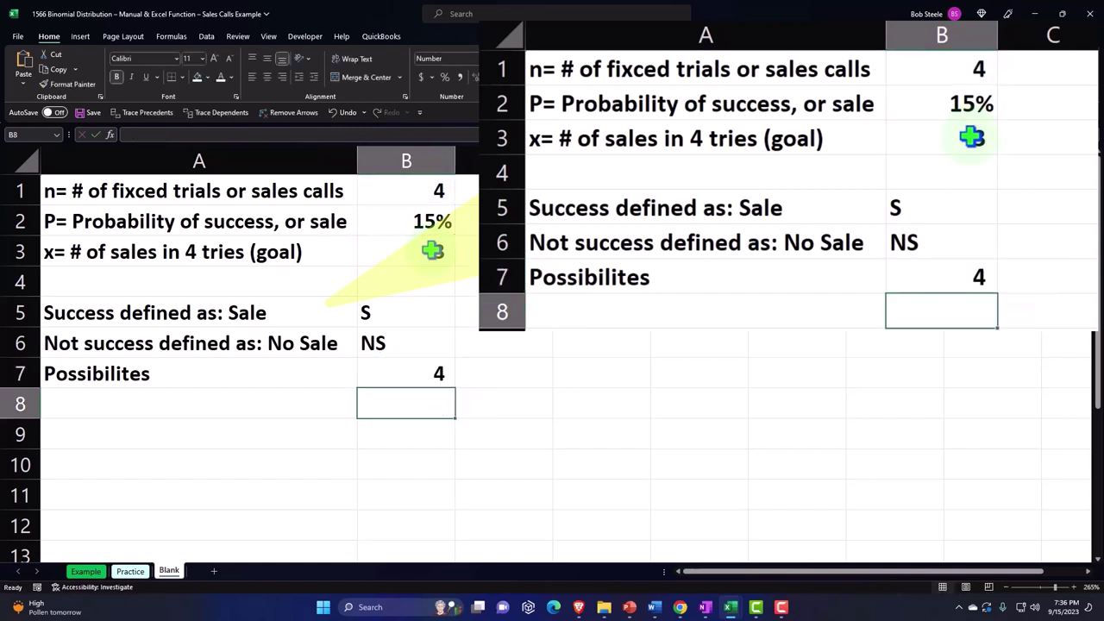
Set the sales goal in B3 to 2 to test the possibilities formula.
key(Up)
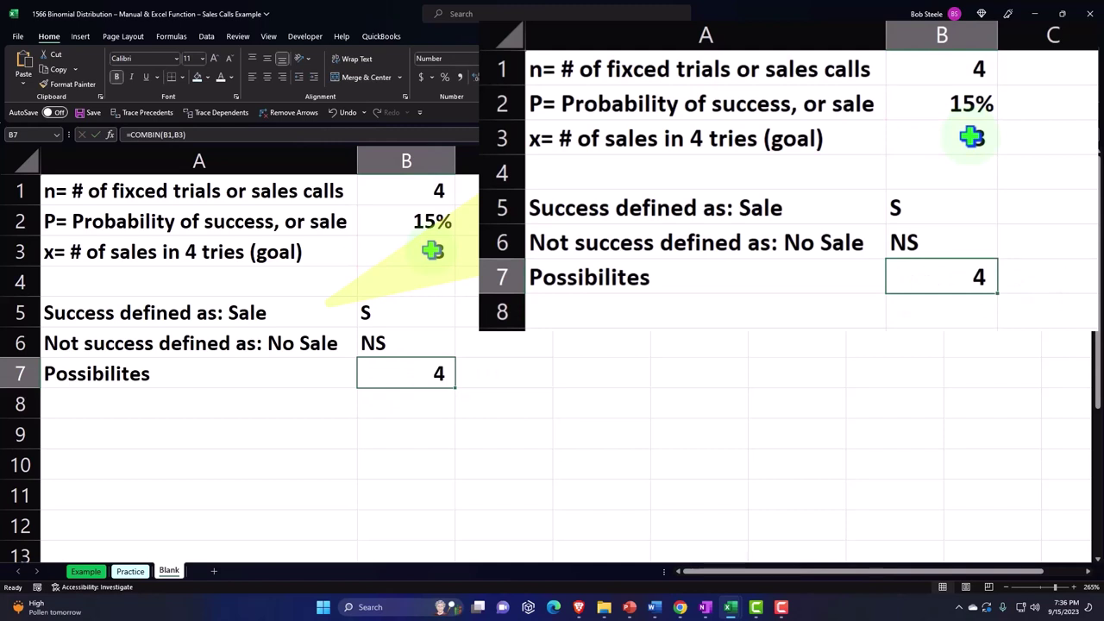
key(Up)
key(Up)
key(Up)
key(Up)
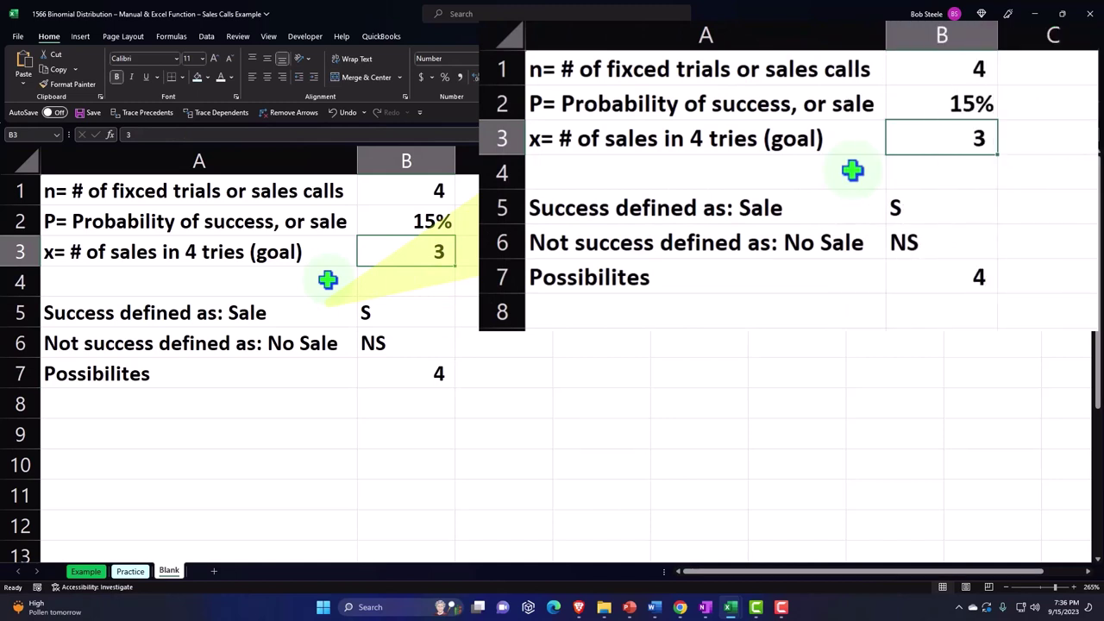
text(2)
key(Return)
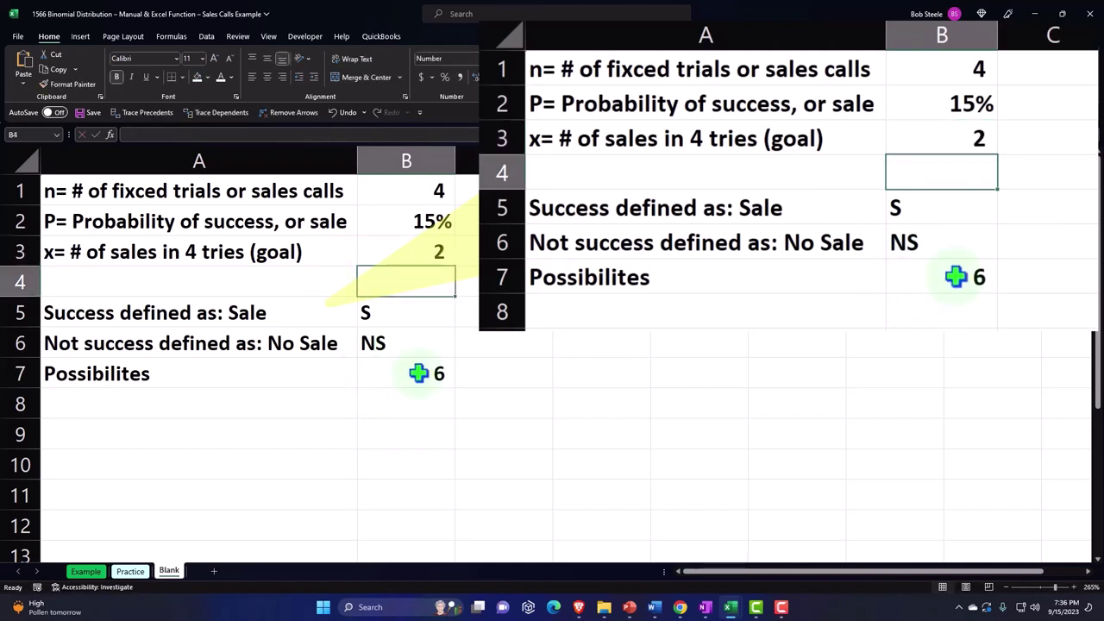
Restore the sales goal in B3 to 3.
click(407, 247)
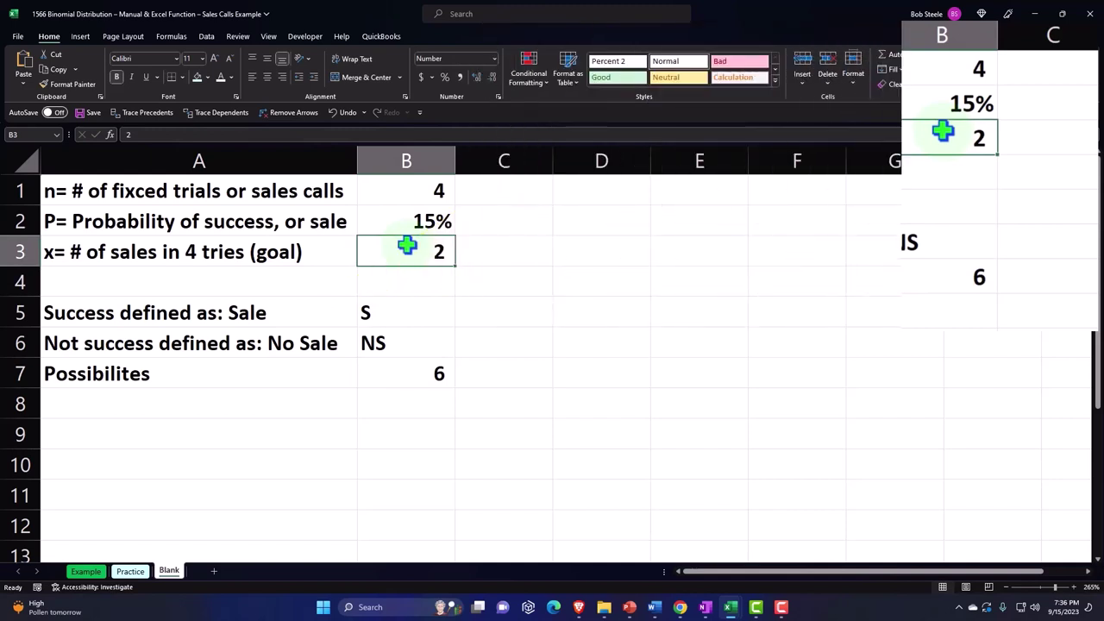
text(3)
key(Return)
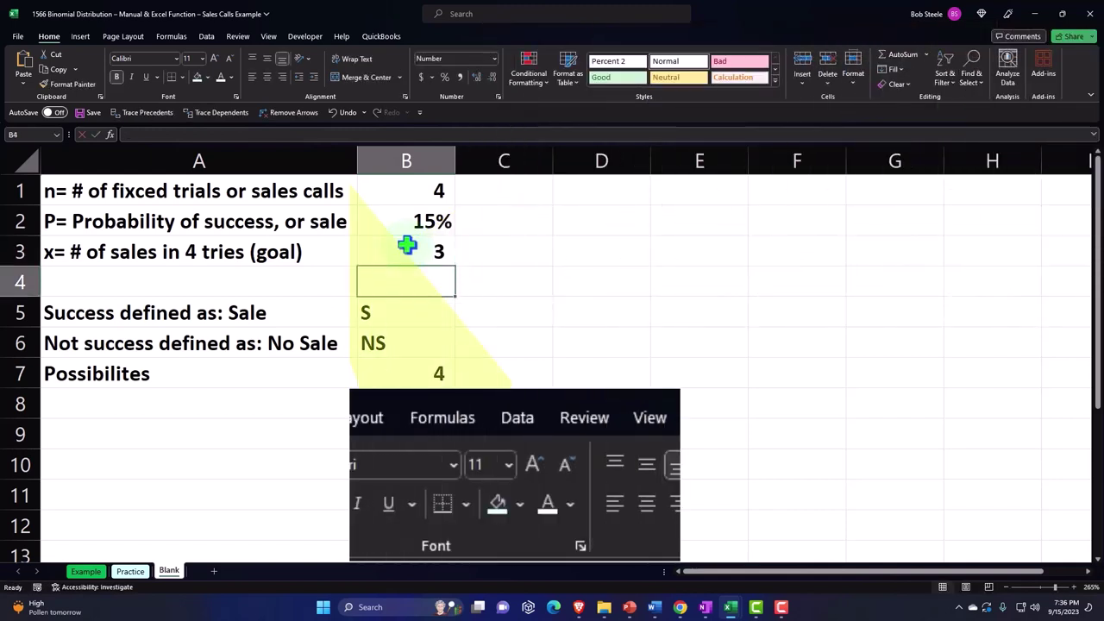
Spell check the whole sheet, correcting A7 to "Possibilities" and the misspelled word in A1 to "fixed".
click(238, 36)
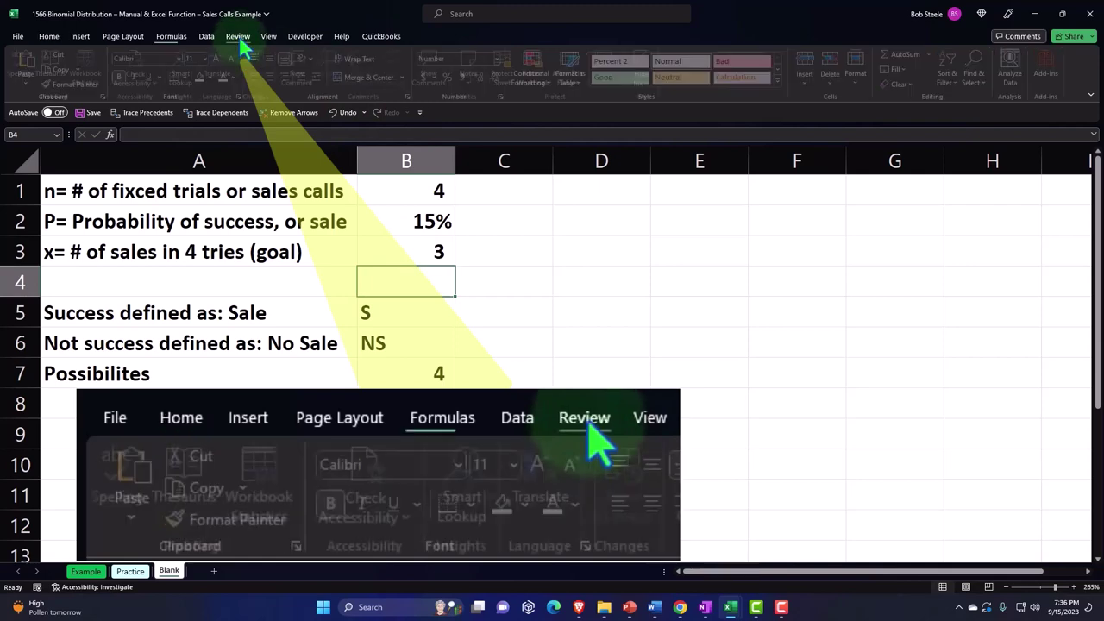
click(26, 65)
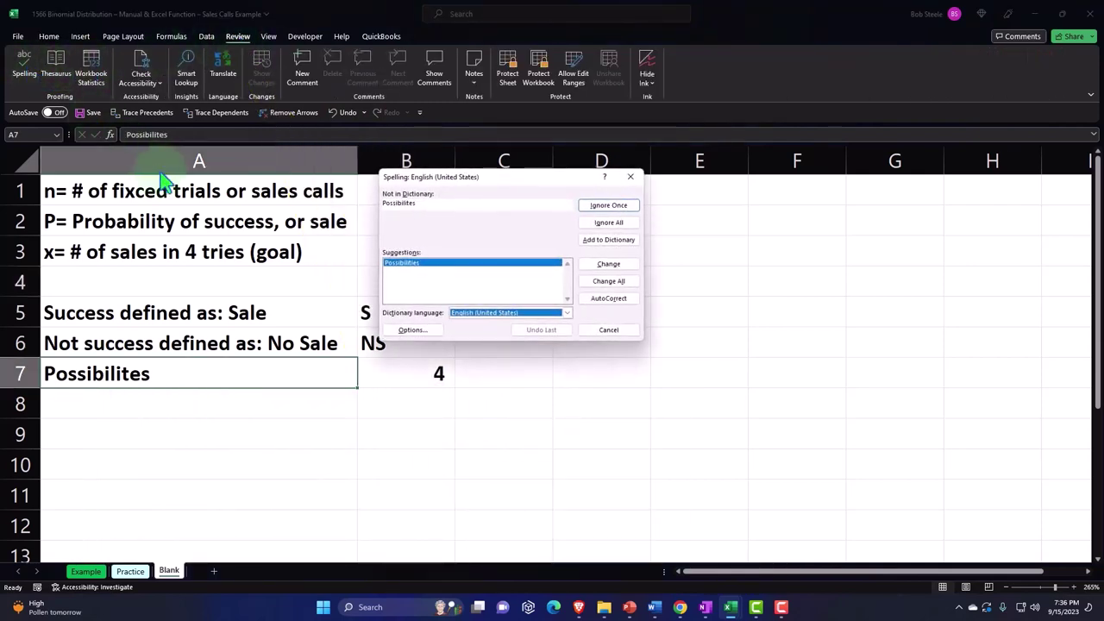
click(916, 288)
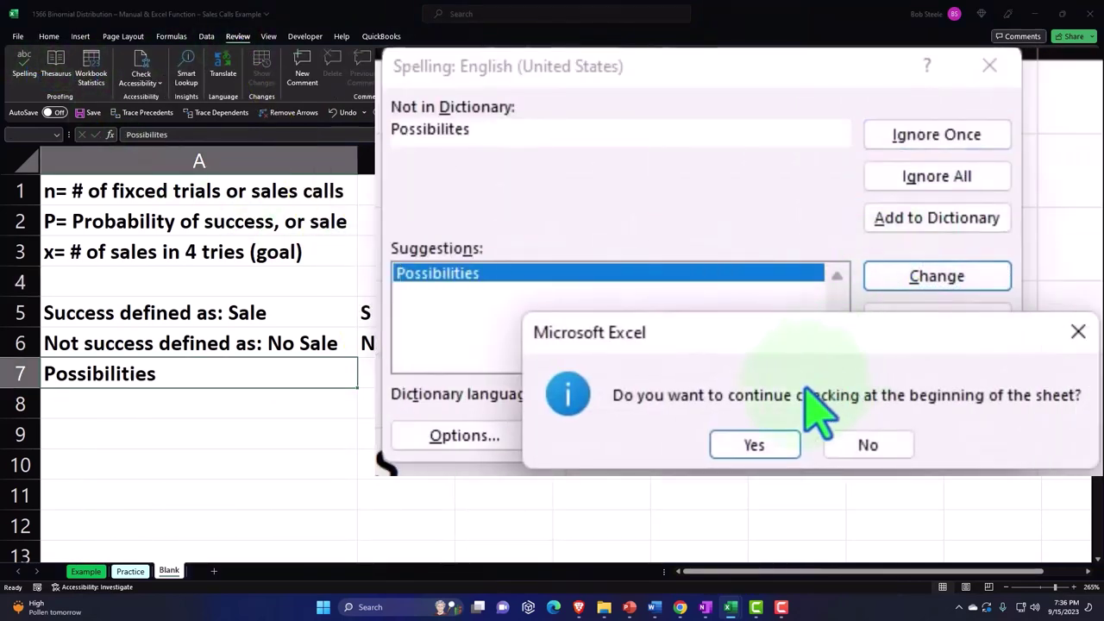
click(755, 445)
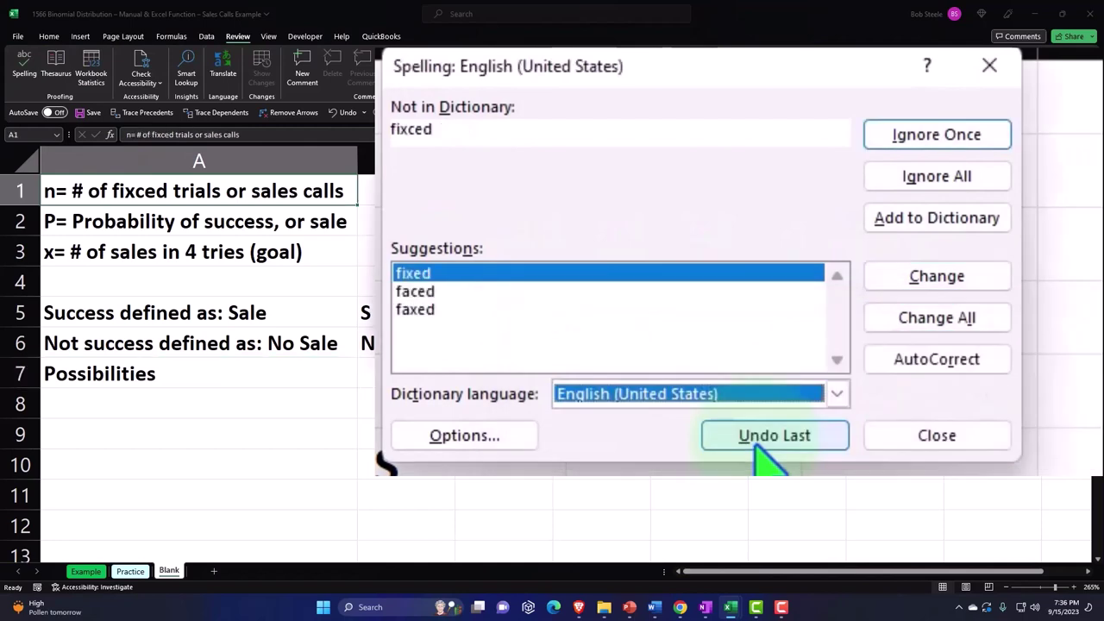
click(912, 278)
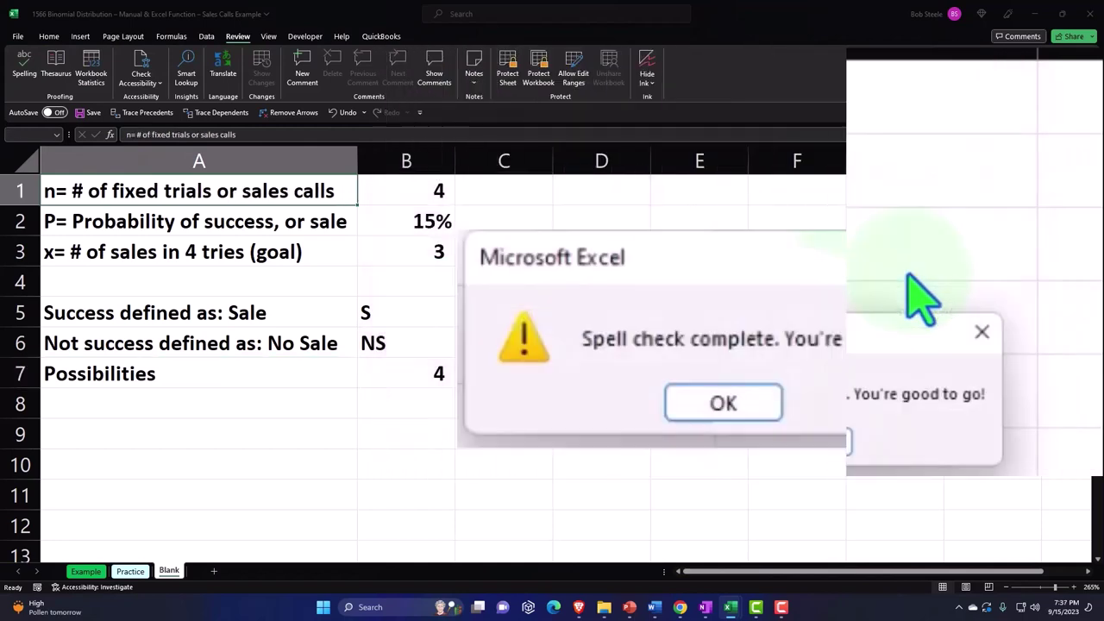
click(554, 341)
Narrow columns B and C, making C a thin spacer column.
click(557, 352)
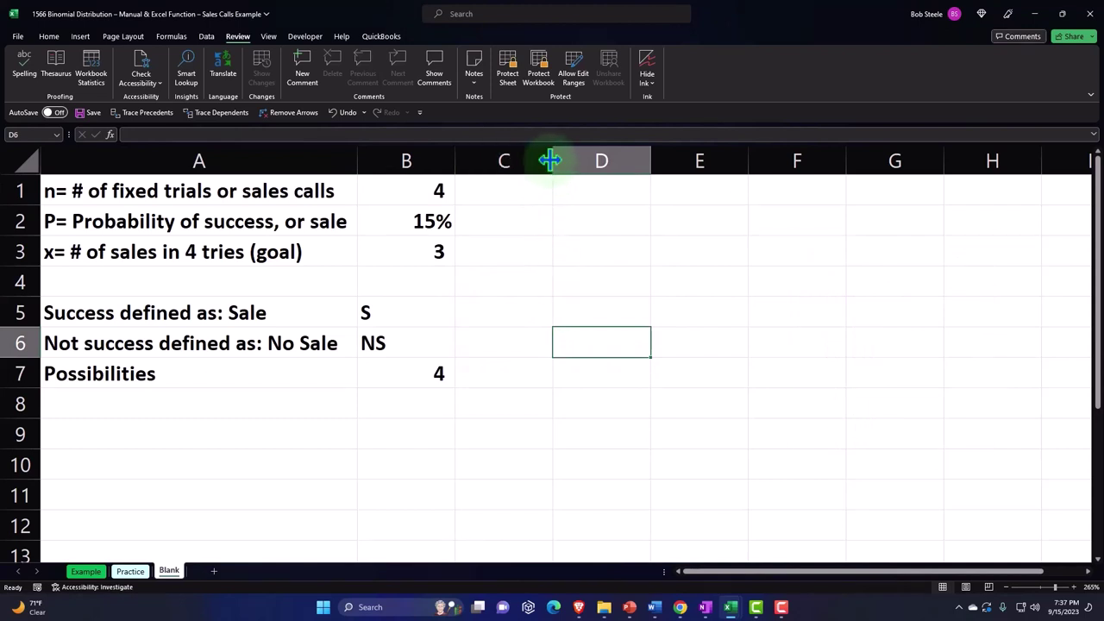
drag(550, 160, 418, 167)
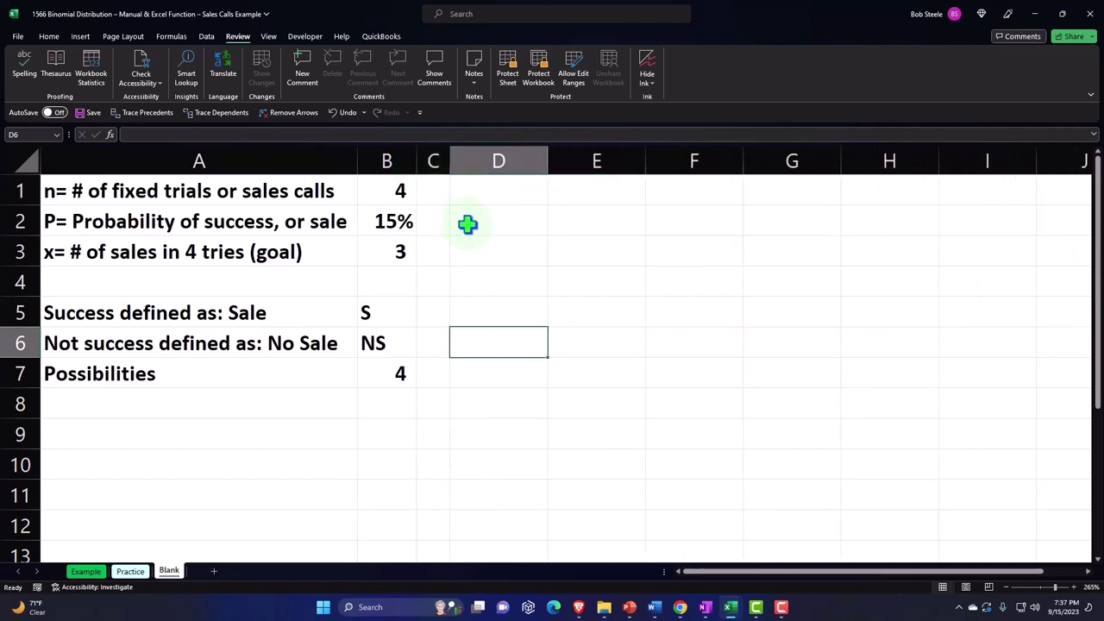
Enter the heading "Possibilities" in D1 and widen column D to fit it.
click(483, 192)
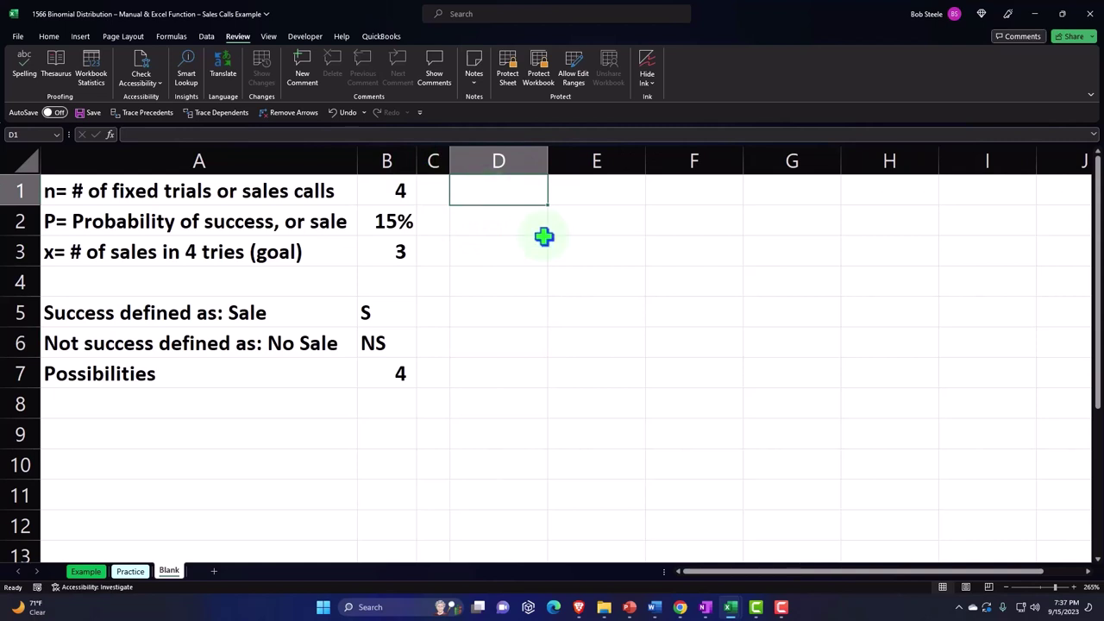
text(P)
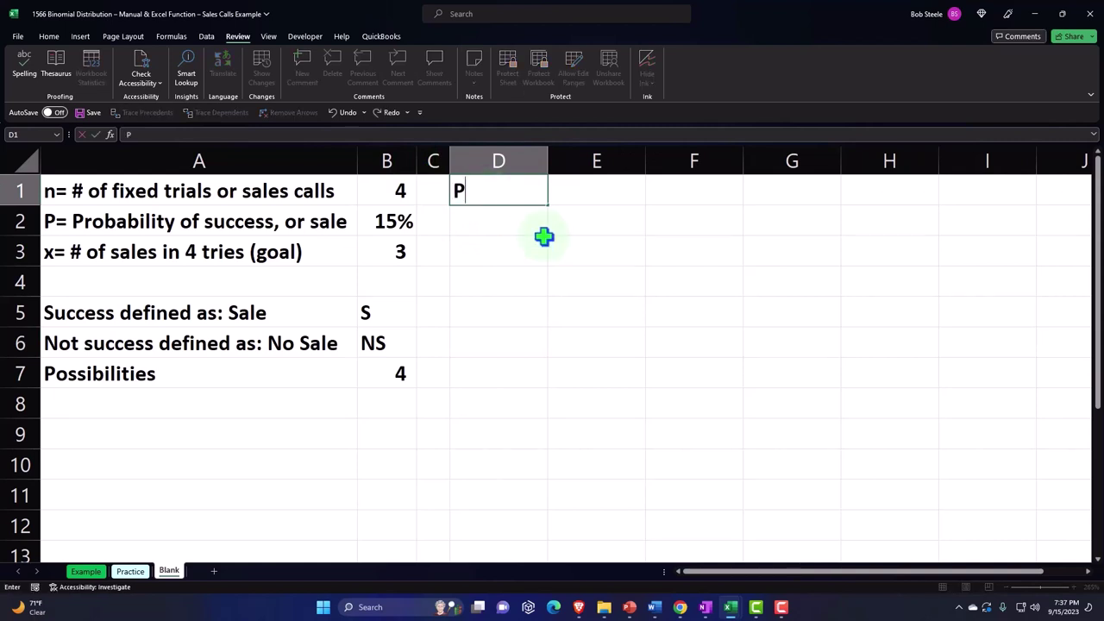
text(ossibilitei)
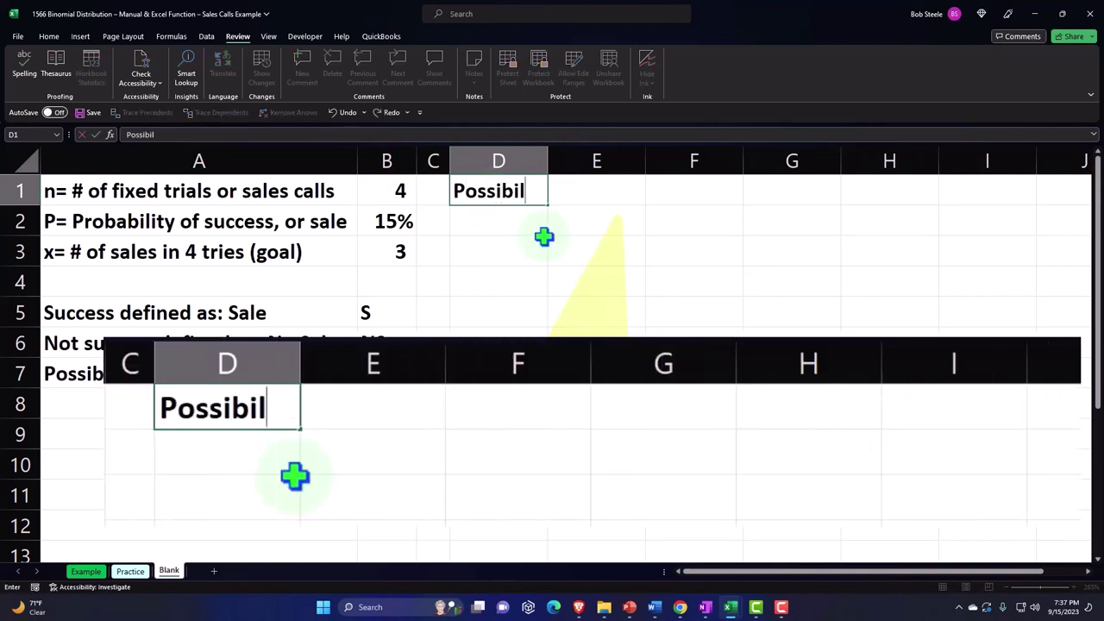
key(BackSpace)
key(BackSpace)
text(ies)
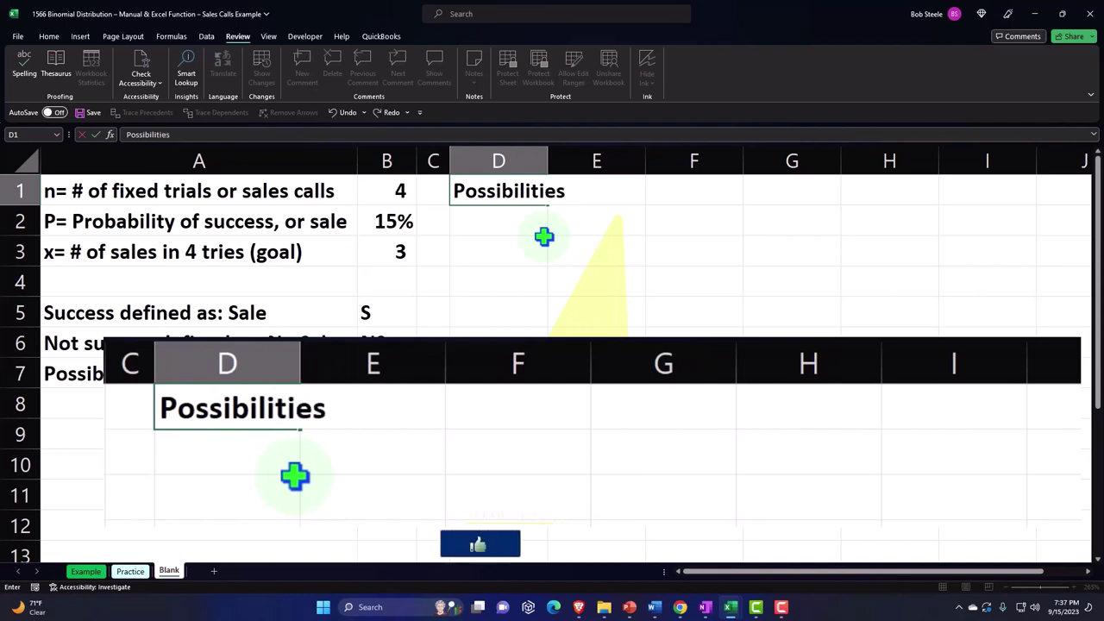
key(Tab)
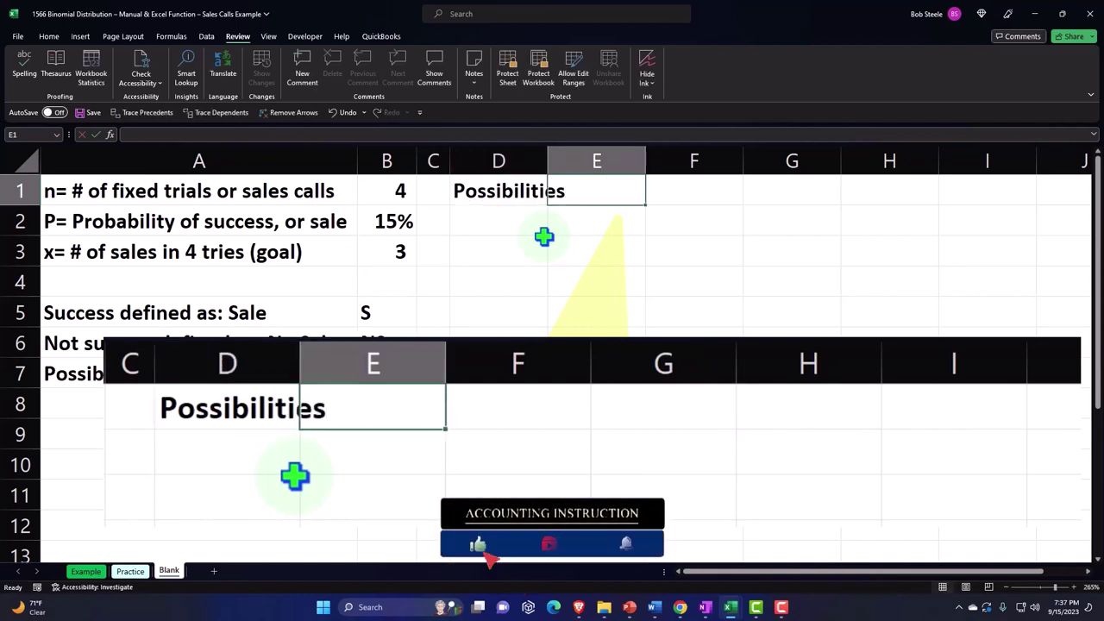
drag(548, 161, 583, 160)
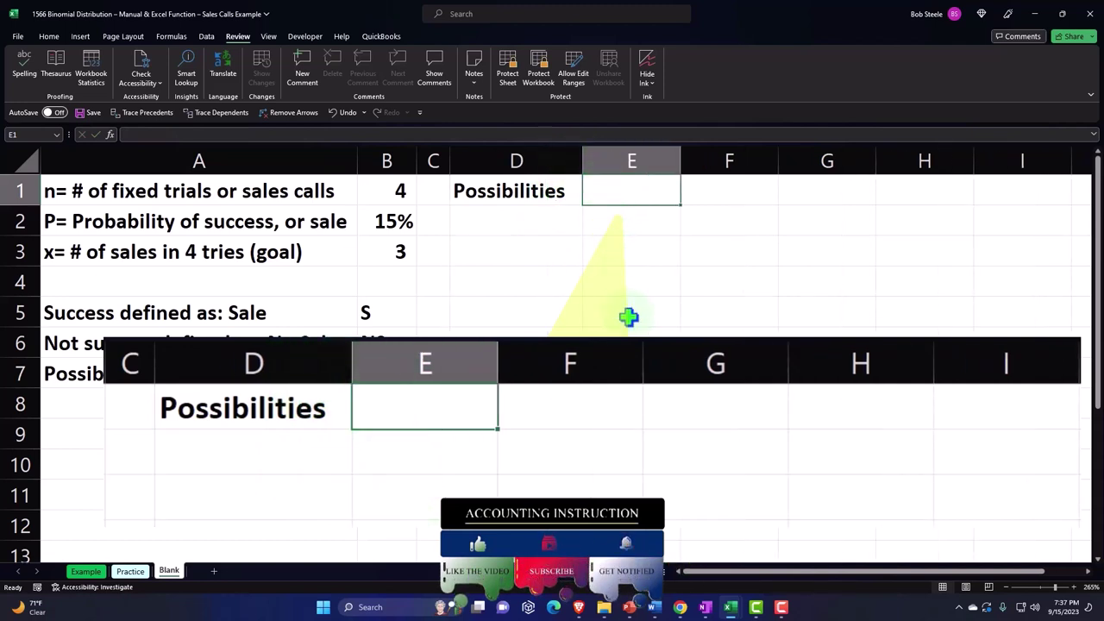
Number the trial columns 1, 2, 3 and 4 in cells E1 to H1.
text(1)
key(Tab)
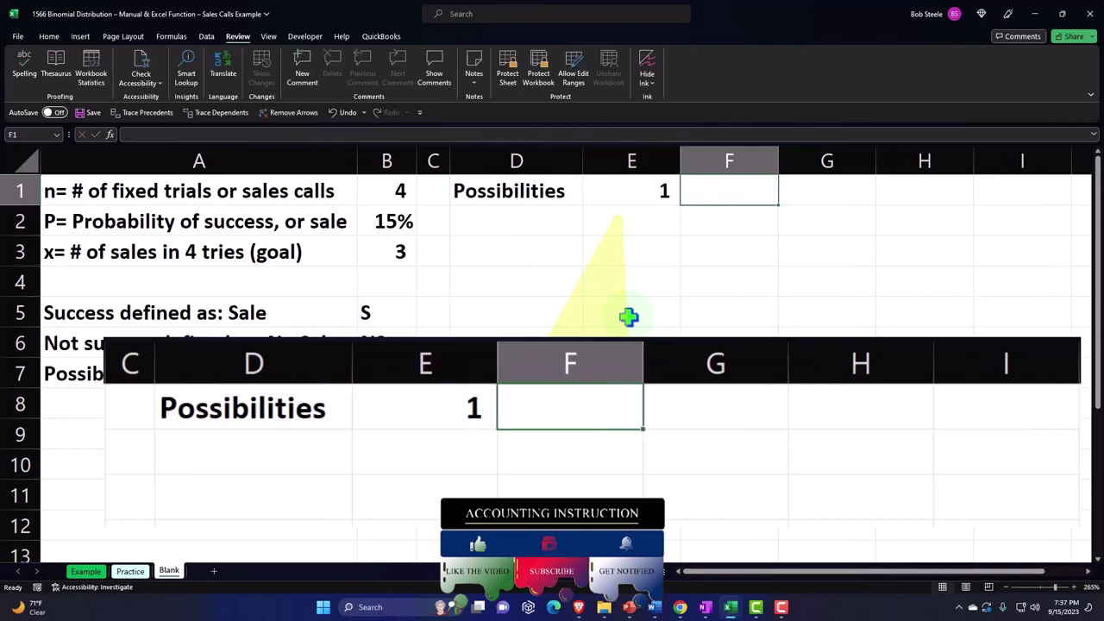
text(2)
key(Tab)
text(3)
key(Tab)
text(4)
key(Tab)
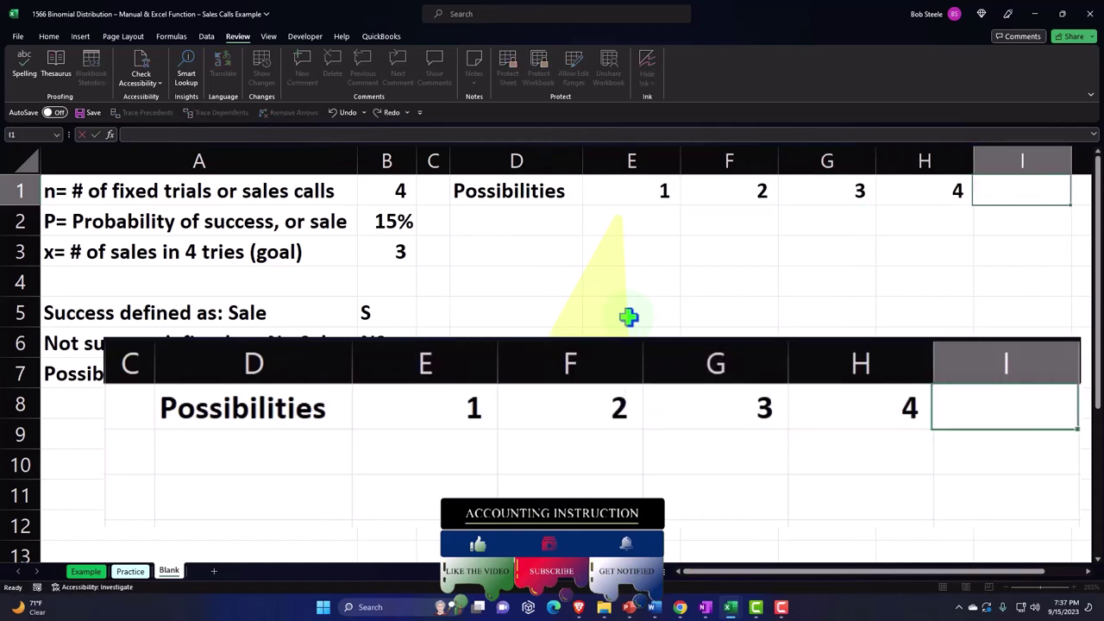
Label the possibility rows P1, P2, P3 and P4 in cells D2 to D5.
key(Left)
key(Left)
key(Left)
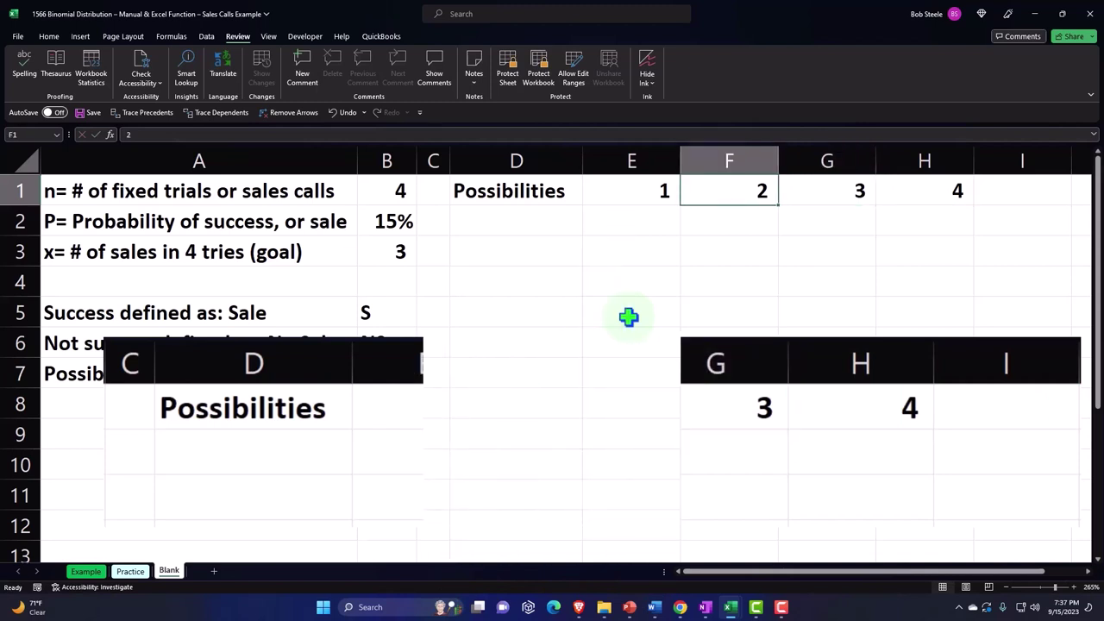
key(Left)
key(Left)
key(Down)
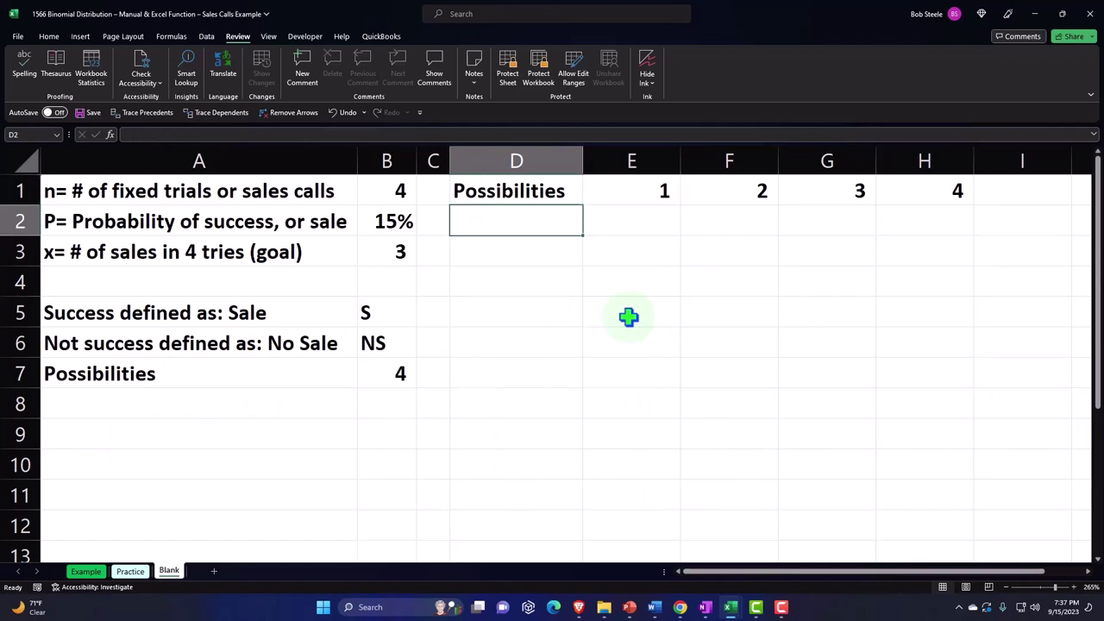
text(p)
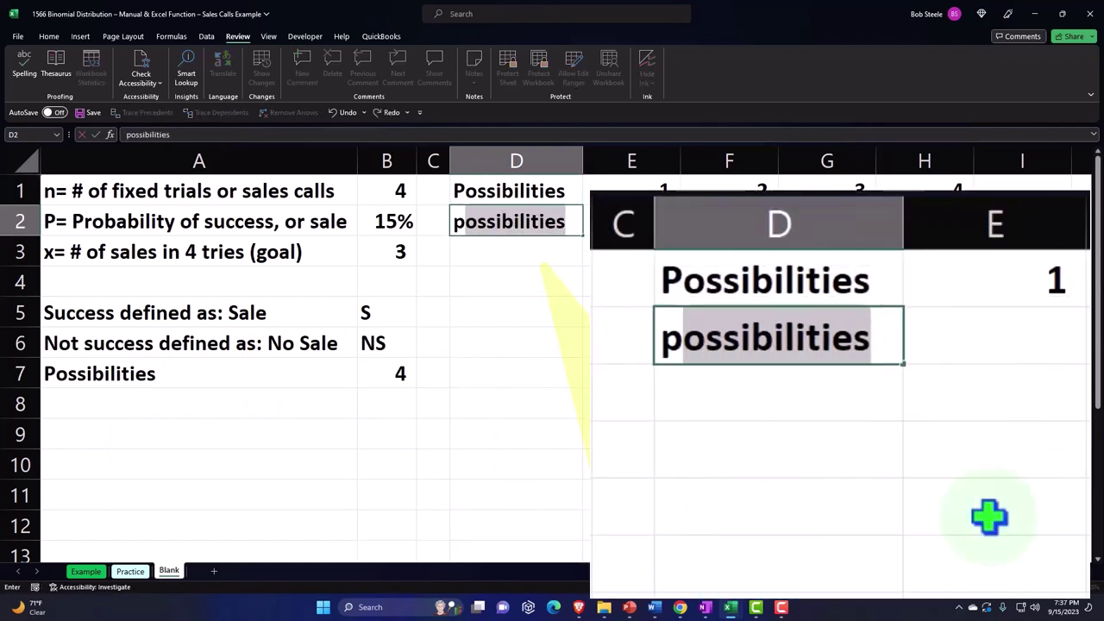
key(BackSpace)
key(BackSpace)
text(P1)
key(Return)
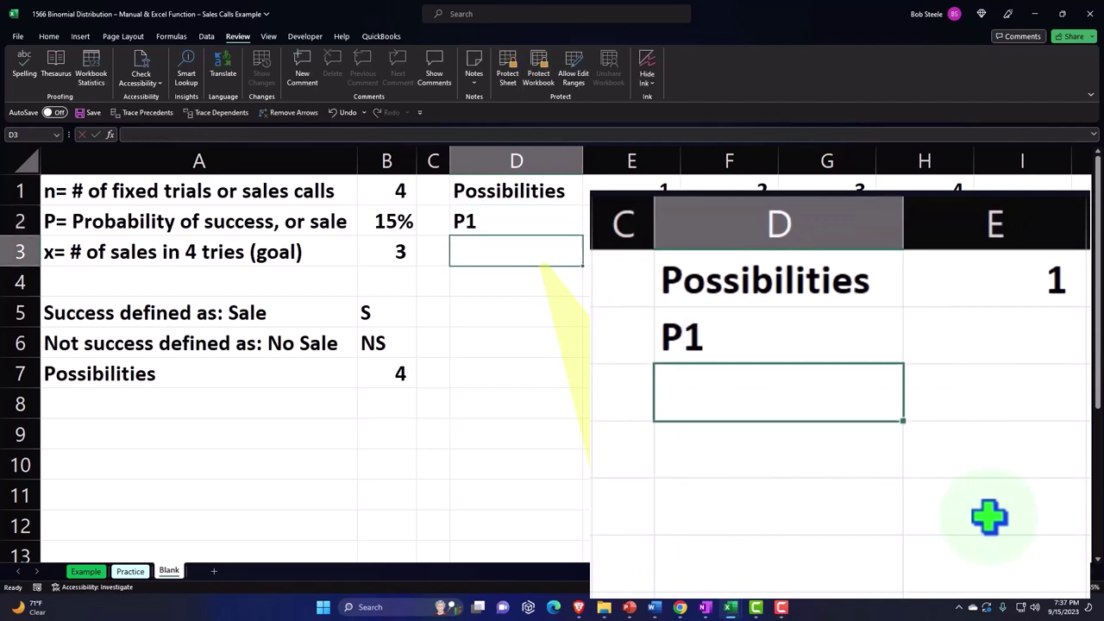
text(P2)
key(Return)
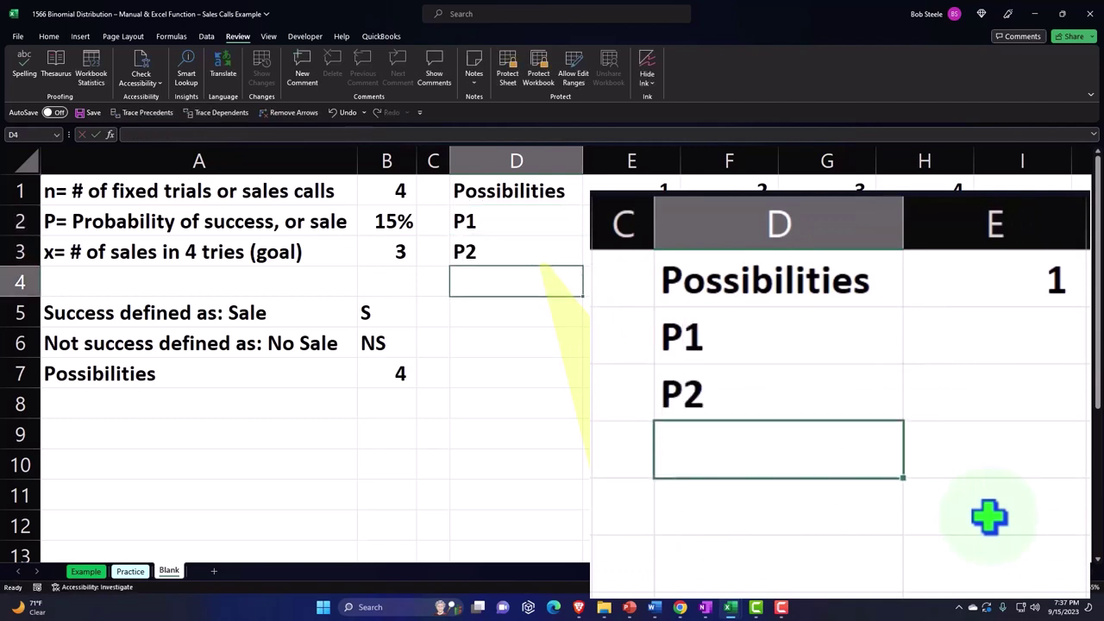
text(P3)
key(Return)
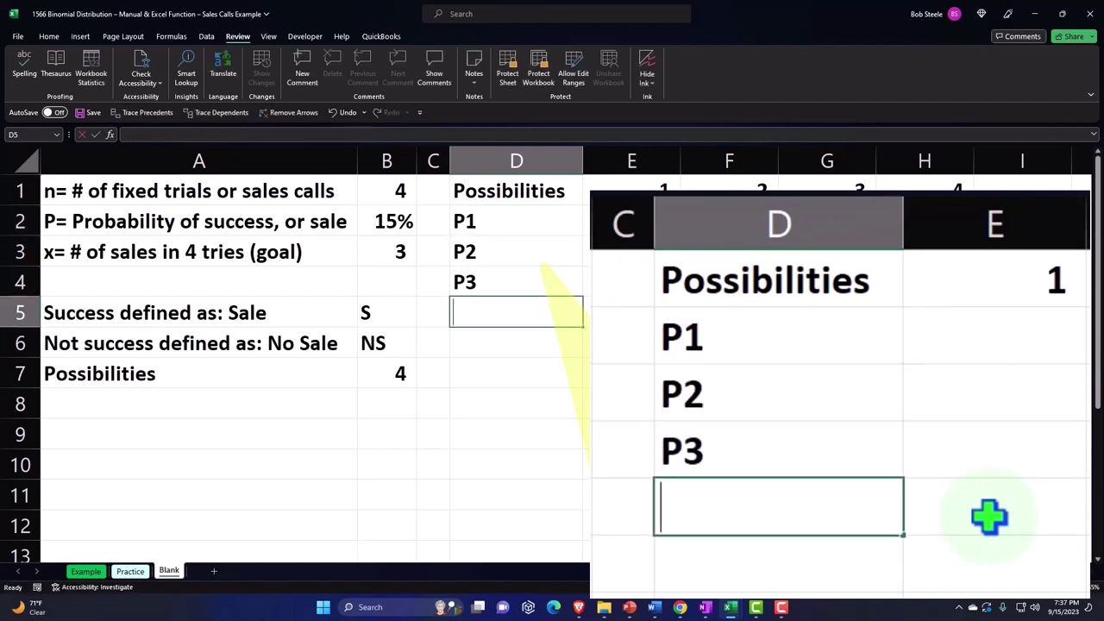
text(P4)
key(Return)
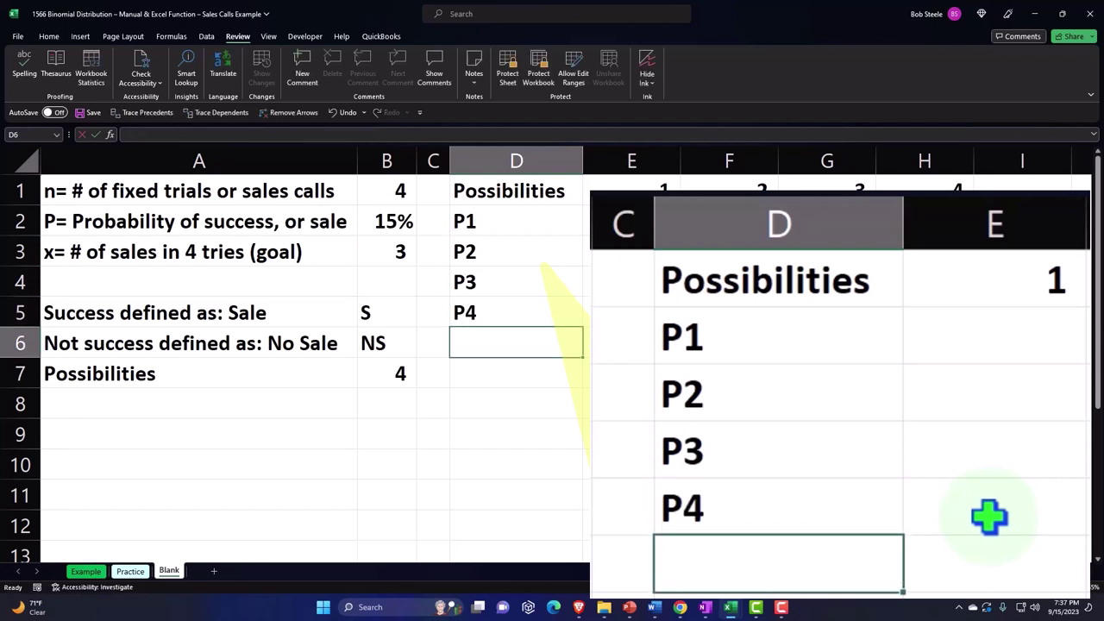
click(394, 376)
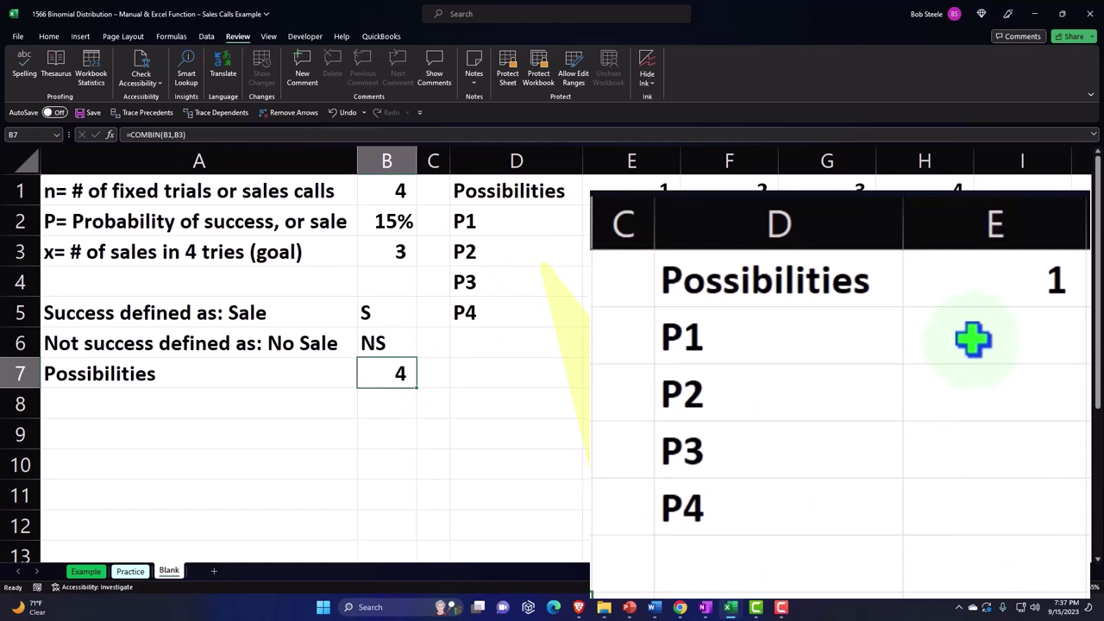
Format the header row D1:H1 with a black fill and white text.
drag(535, 186, 917, 175)
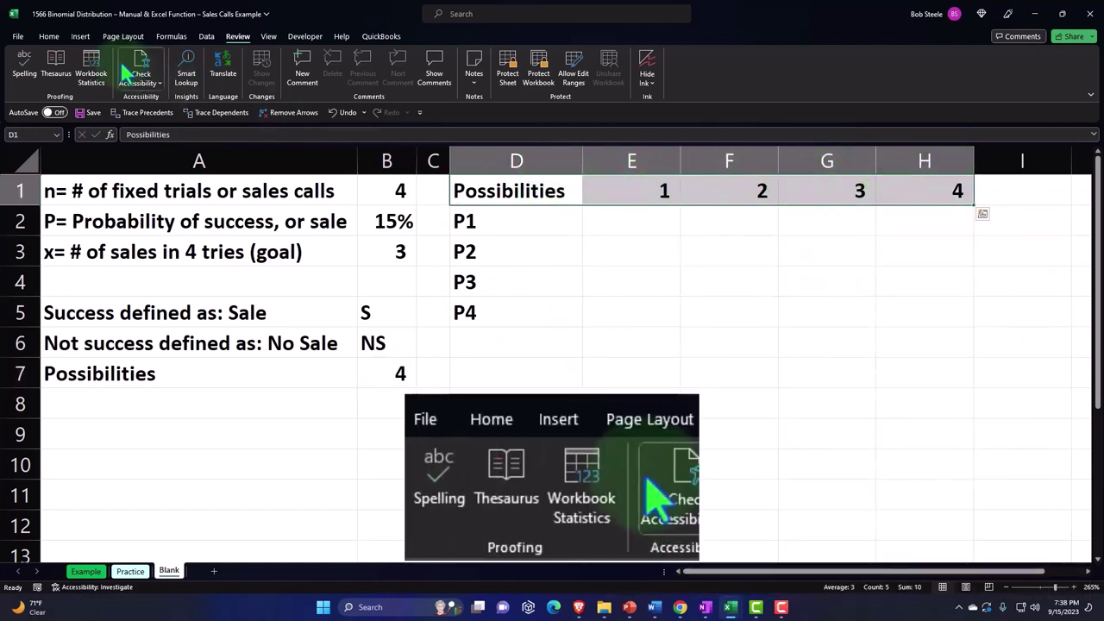
click(48, 36)
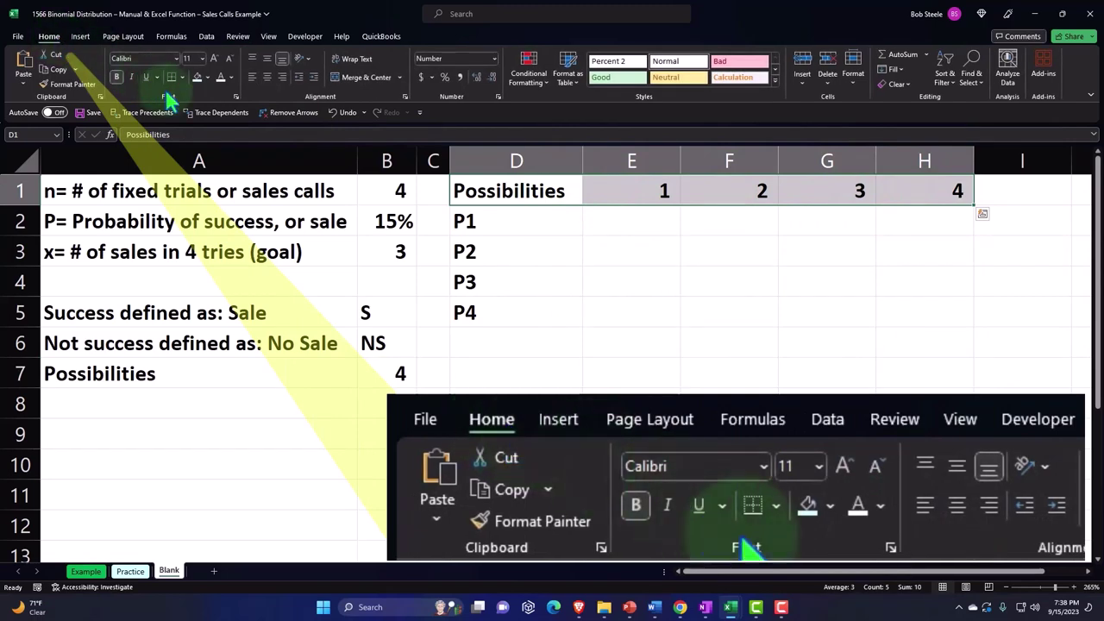
click(206, 77)
click(206, 115)
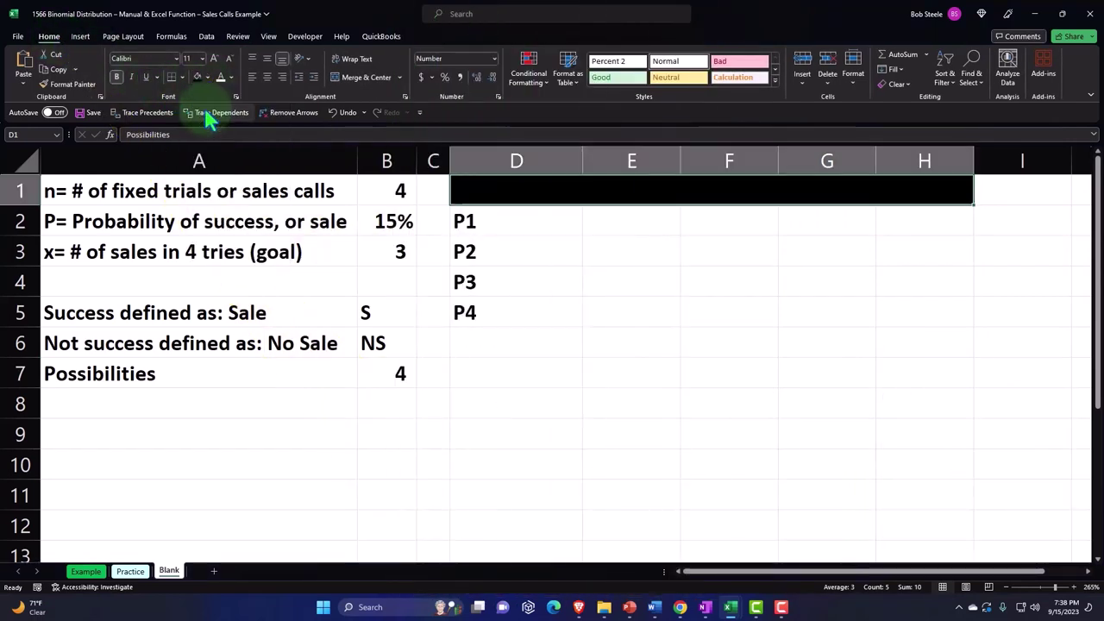
click(221, 77)
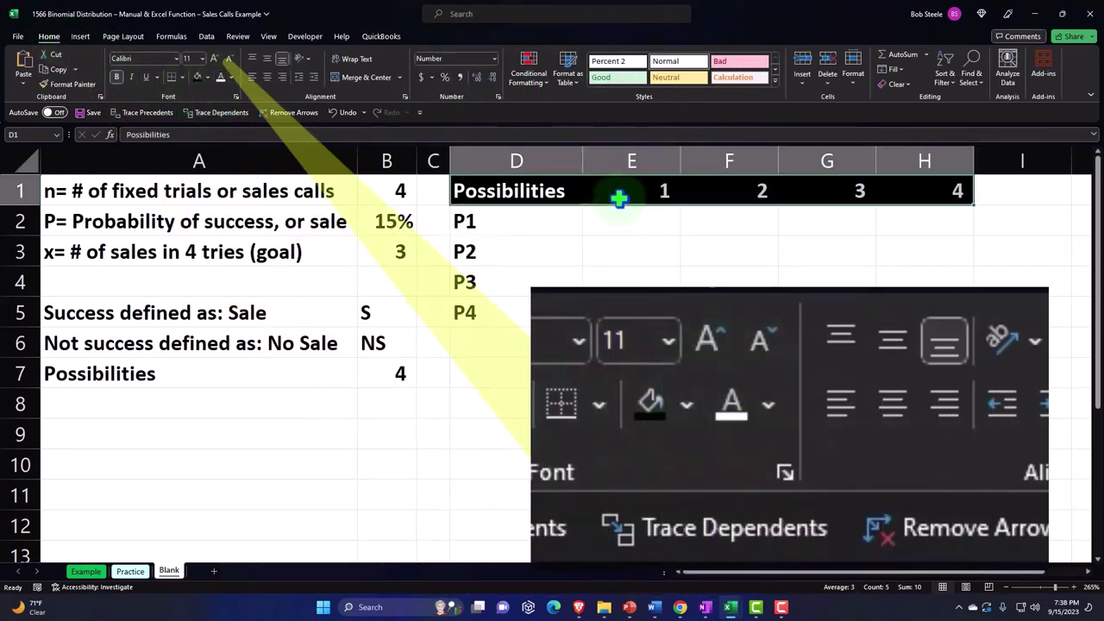
Center the trial numbers in E1:H1.
drag(616, 190, 916, 187)
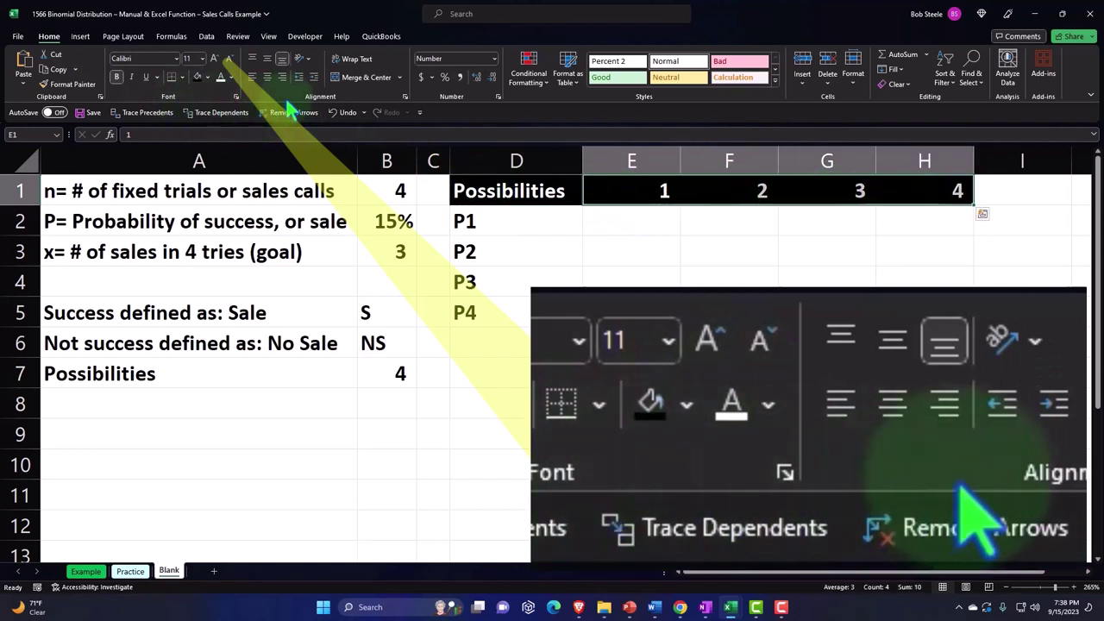
click(266, 77)
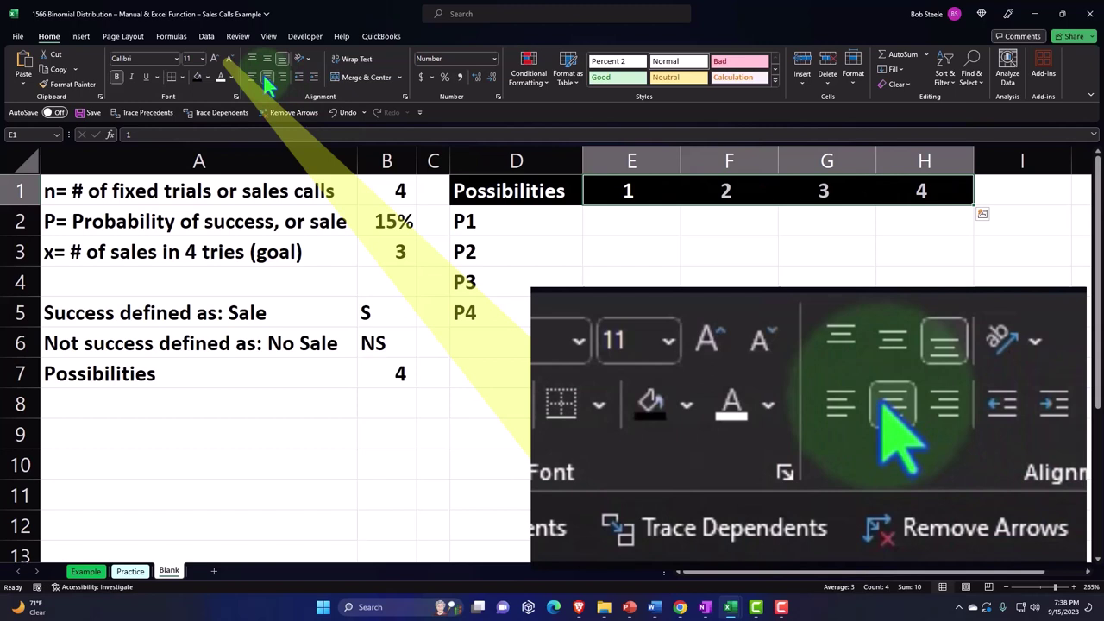
click(621, 226)
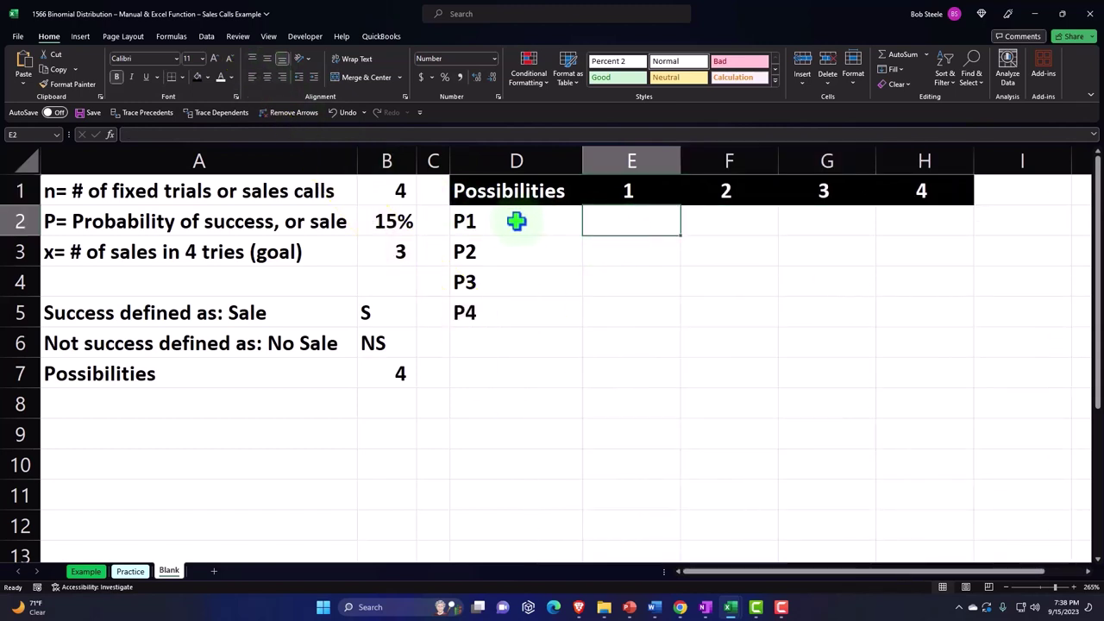
Format the row labels P1 to P4 in D2:D5 with a black fill and white text.
drag(515, 219, 509, 305)
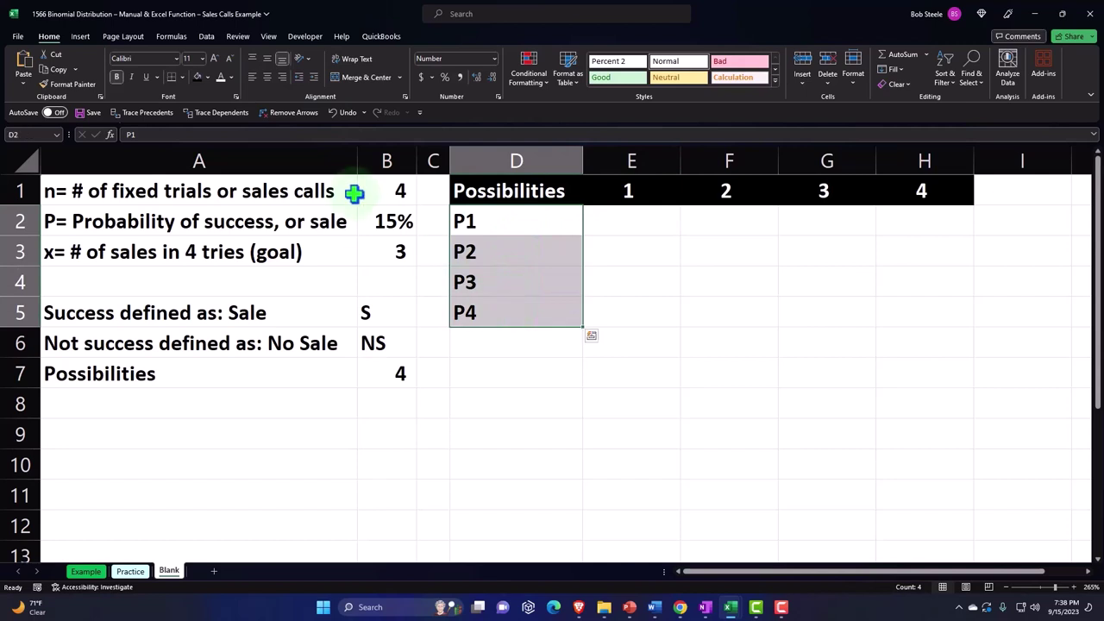
click(200, 79)
click(220, 76)
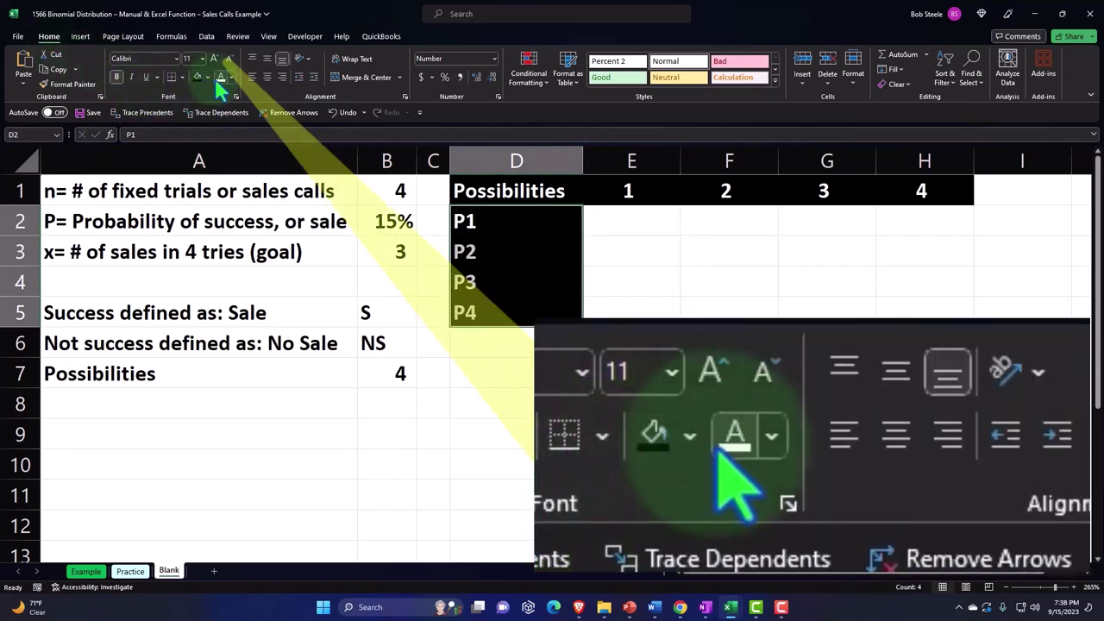
click(626, 268)
click(629, 226)
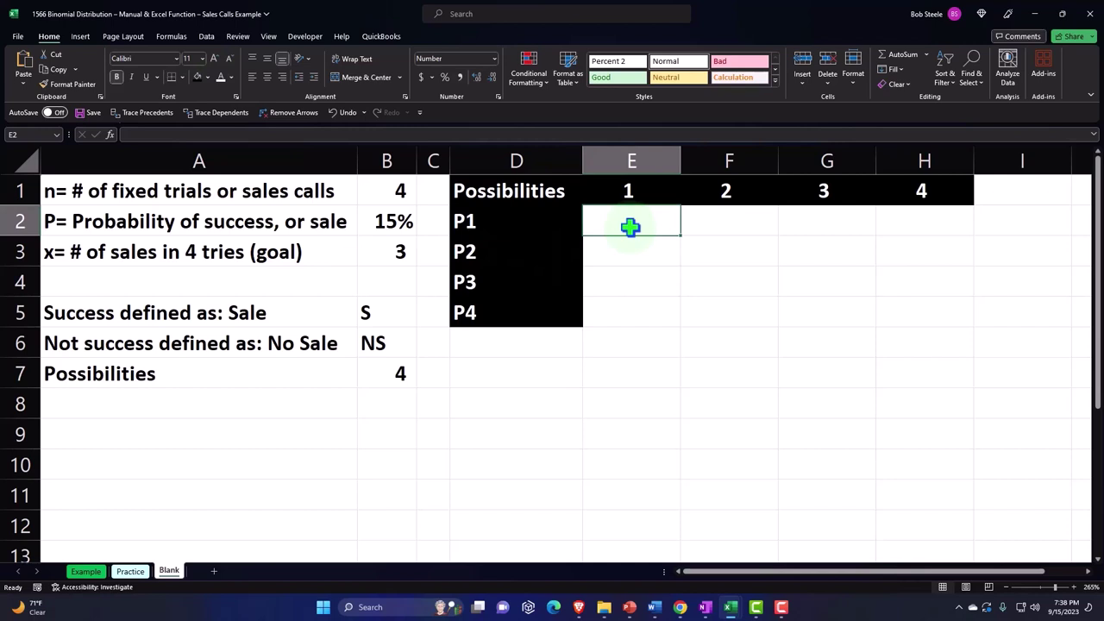
click(407, 221)
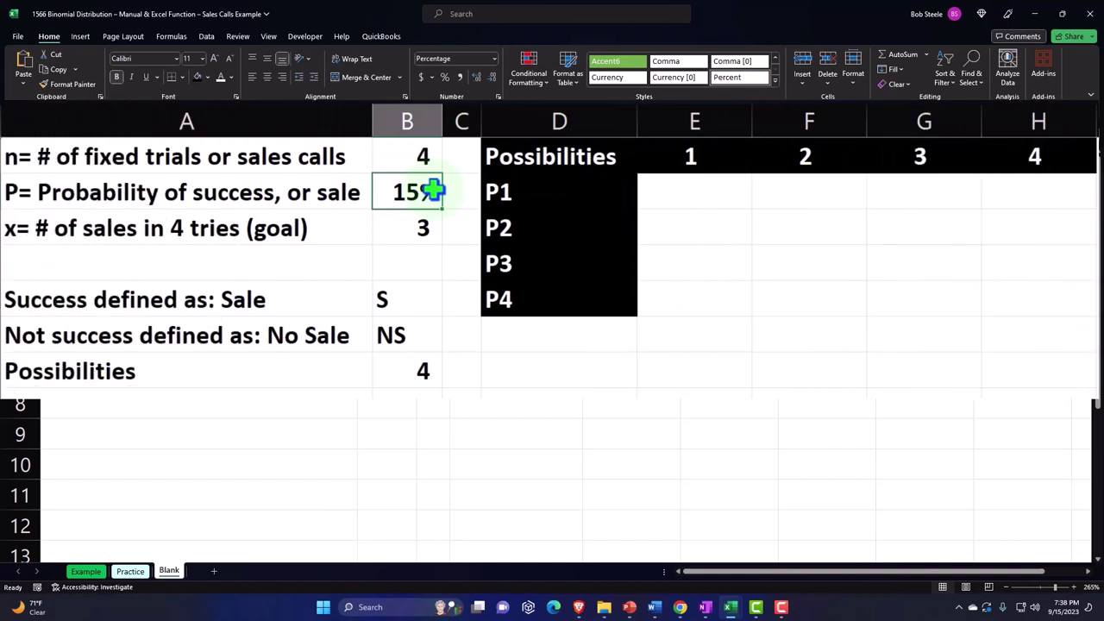
click(422, 229)
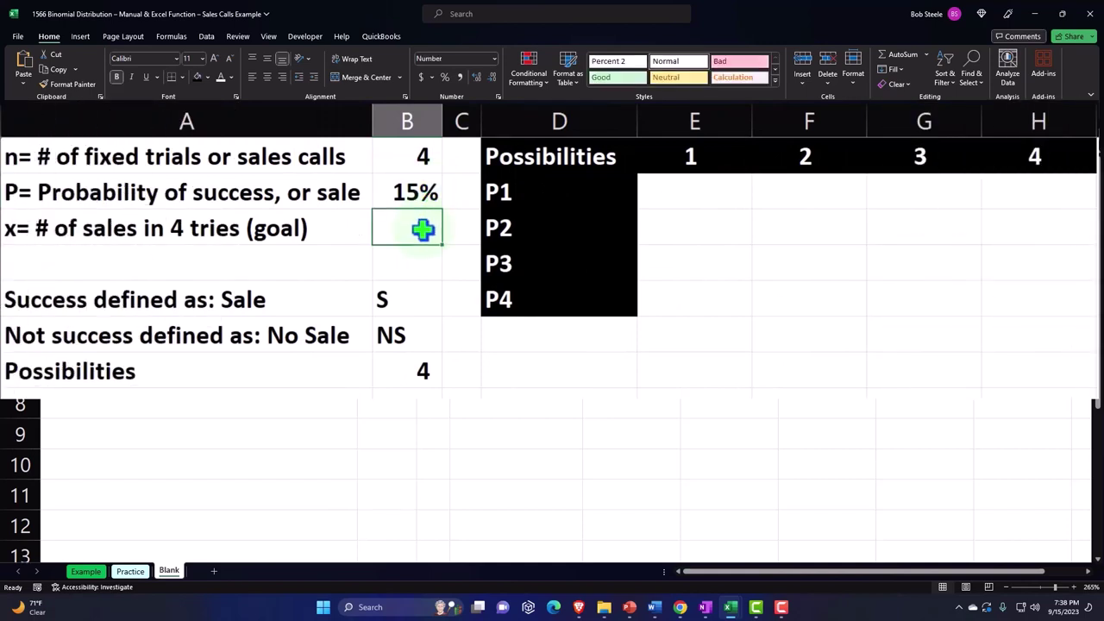
text(3)
click(412, 156)
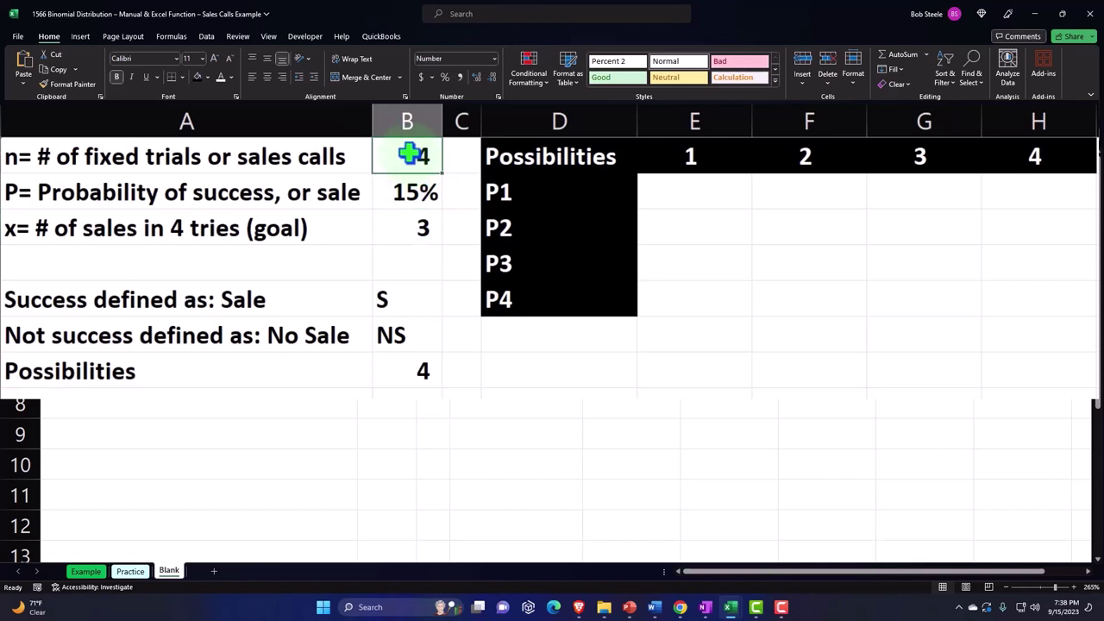
Enter =B6 in E2 to mark trial 1 of possibility P1 as no sale.
click(679, 183)
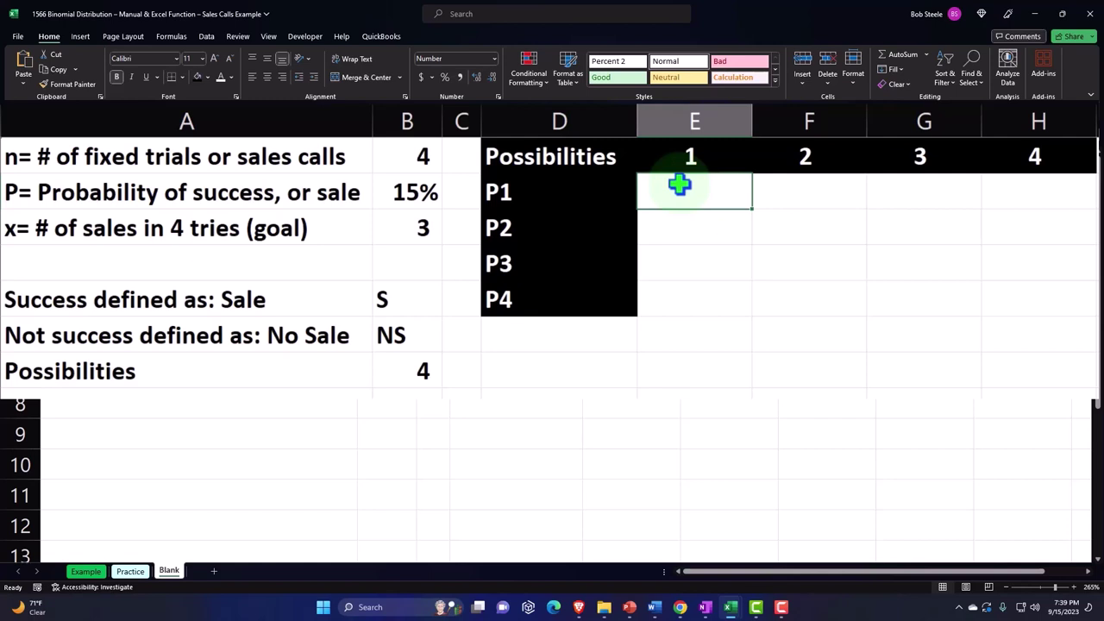
text(=)
key(Left)
key(Left)
key(Left)
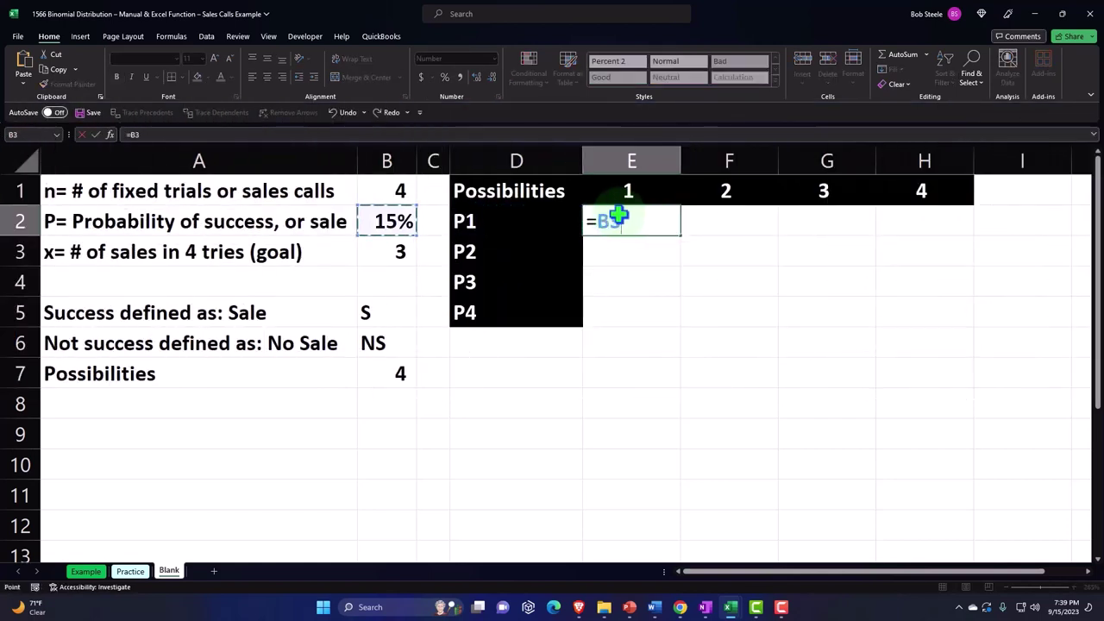
key(Down)
key(Down)
key(Down)
key(Down)
key(Return)
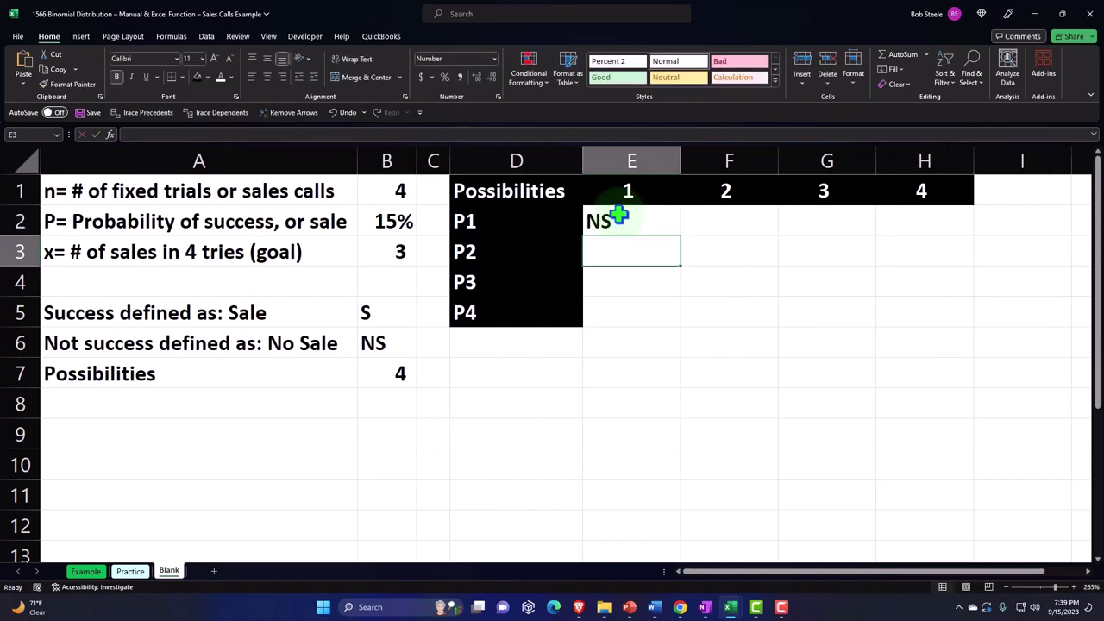
Enter =B6 in F3 to mark trial 2 of possibility P2 as no sale.
key(Right)
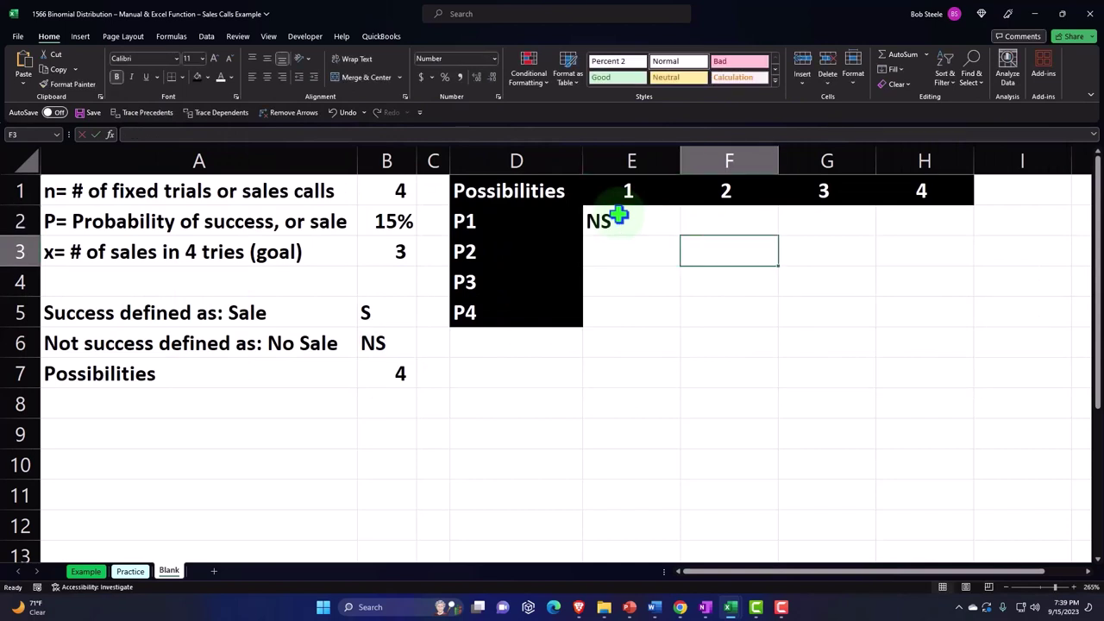
text(=)
key(Left)
key(Left)
key(Left)
key(Left)
key(Down)
key(Down)
key(Down)
key(Return)
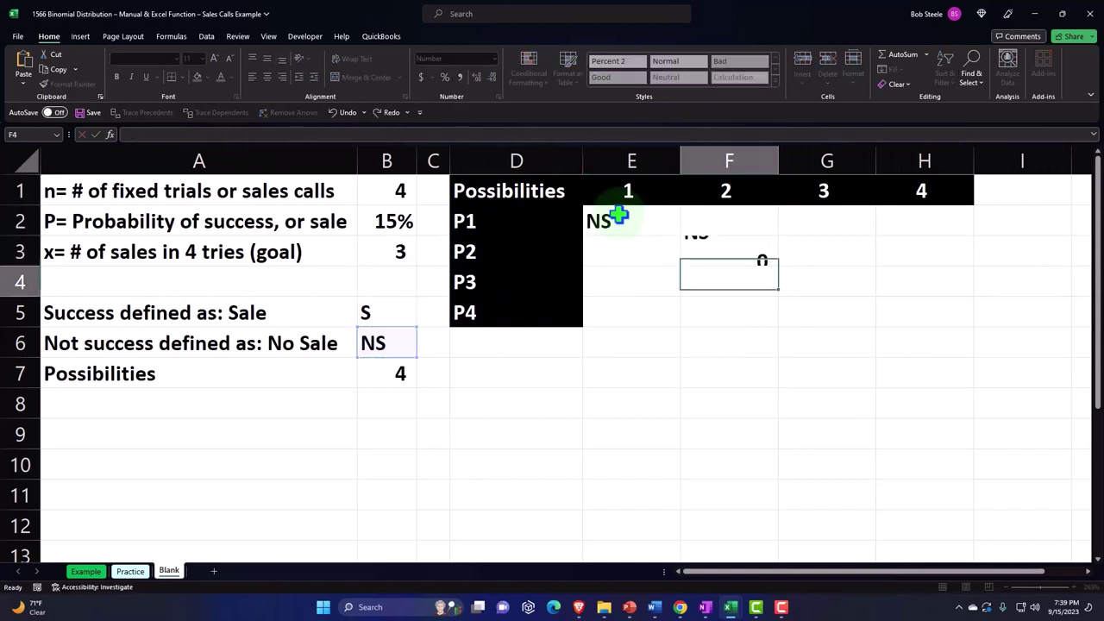
Enter =B6 in G4 to mark trial 3 of possibility P3 as no sale.
key(Right)
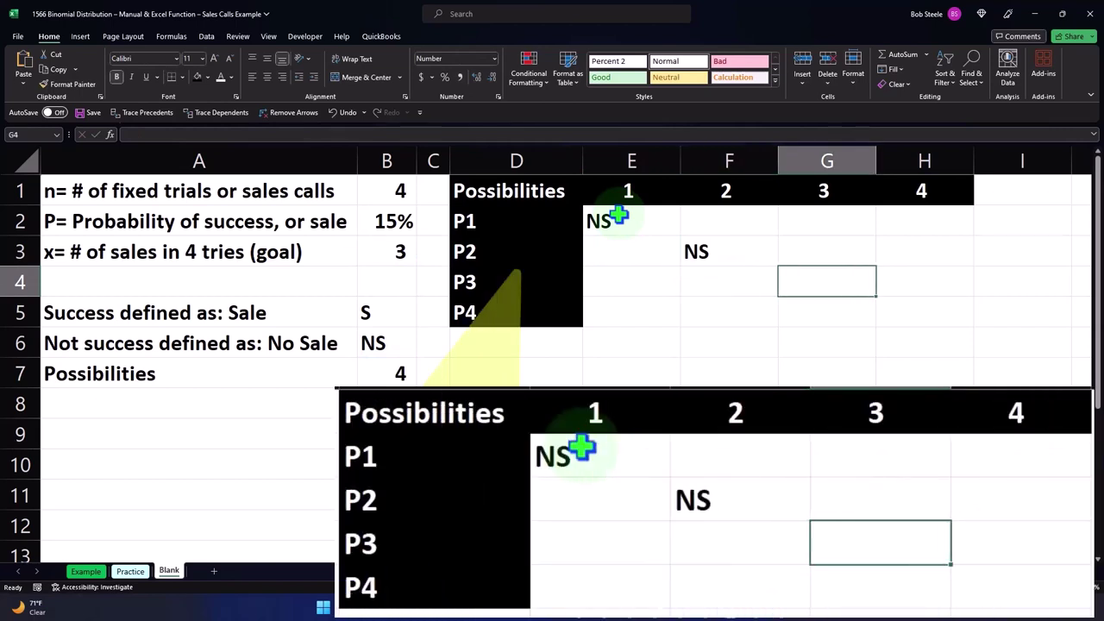
text(=)
key(Left)
key(Left)
key(Left)
key(Left)
key(Left)
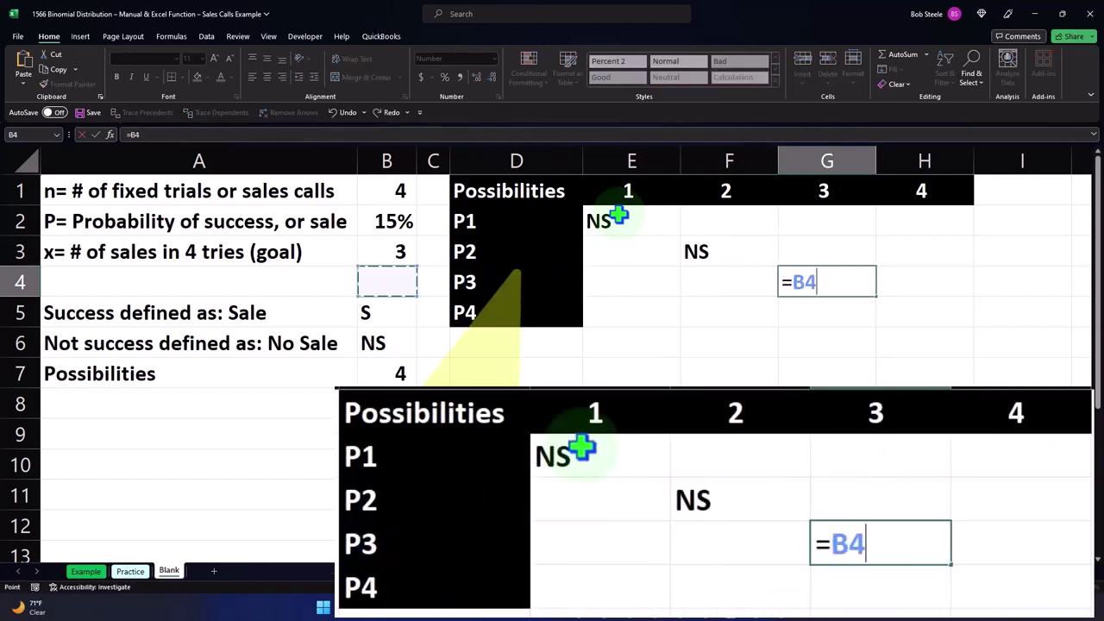
key(Down)
key(Down)
key(Return)
Enter =B6 in H5 to mark trial 4 of possibility P4 as no sale.
key(Right)
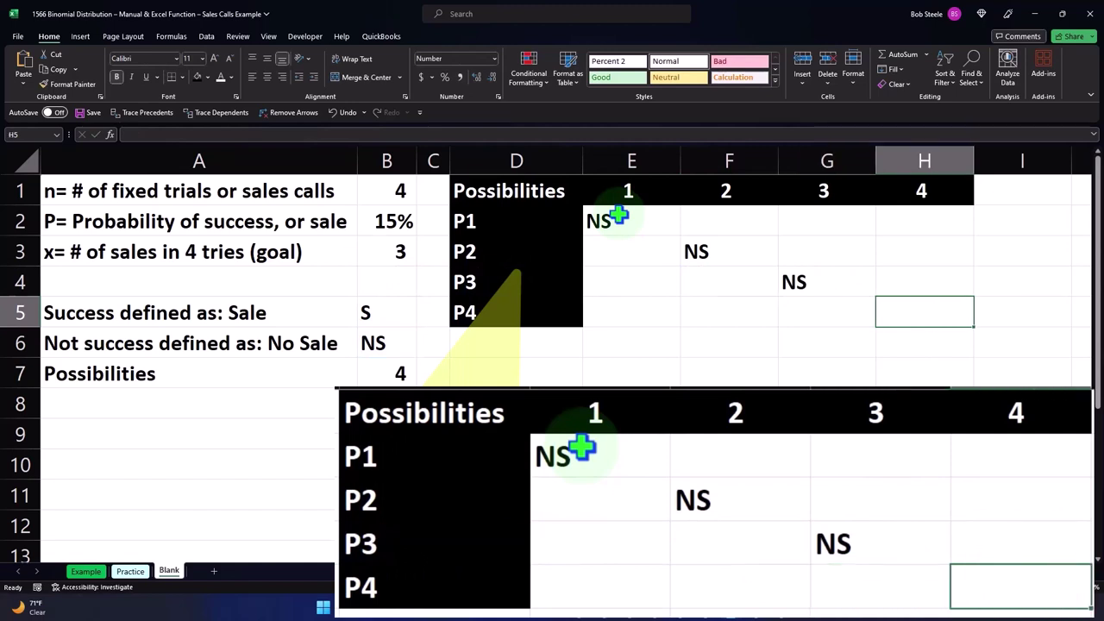
text(=)
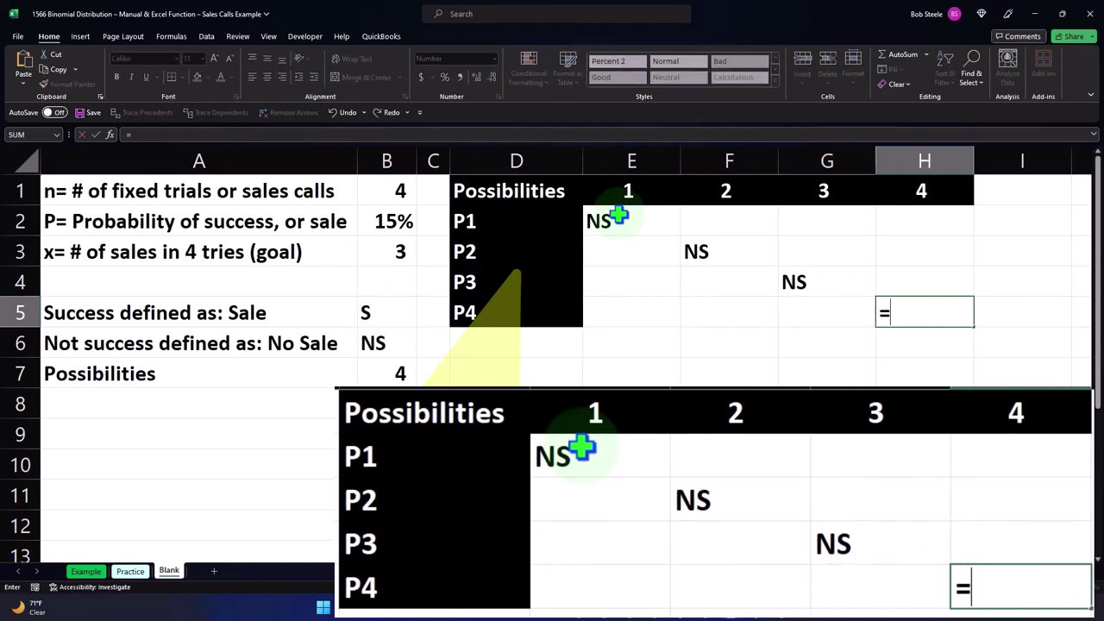
key(Left)
key(Left)
key(Left)
key(Left)
key(Left)
key(Left)
key(Down)
key(Return)
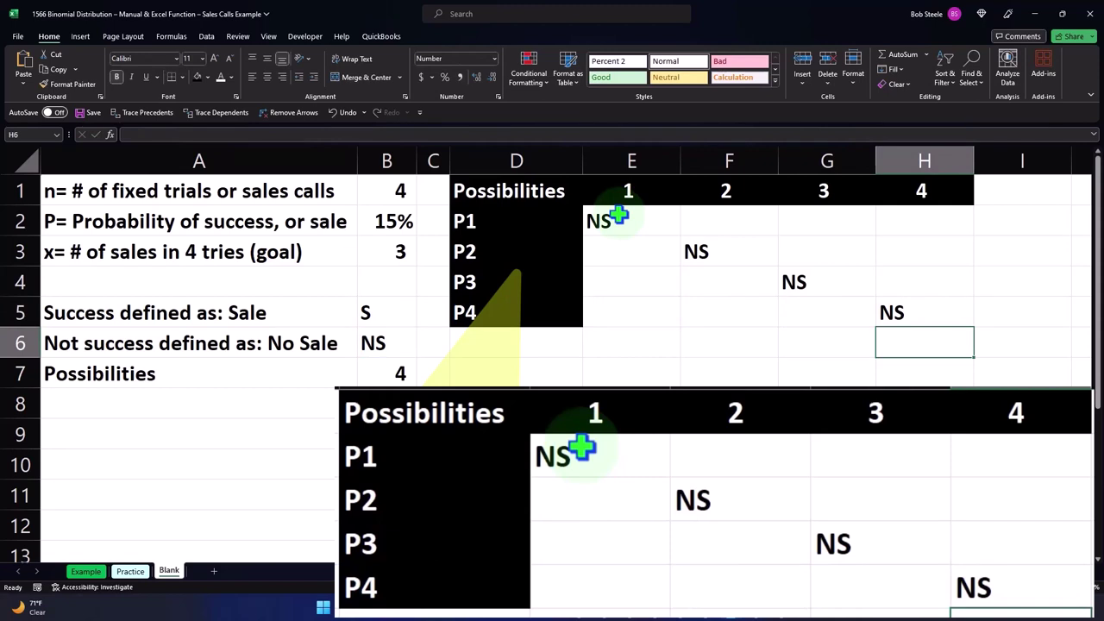
click(380, 221)
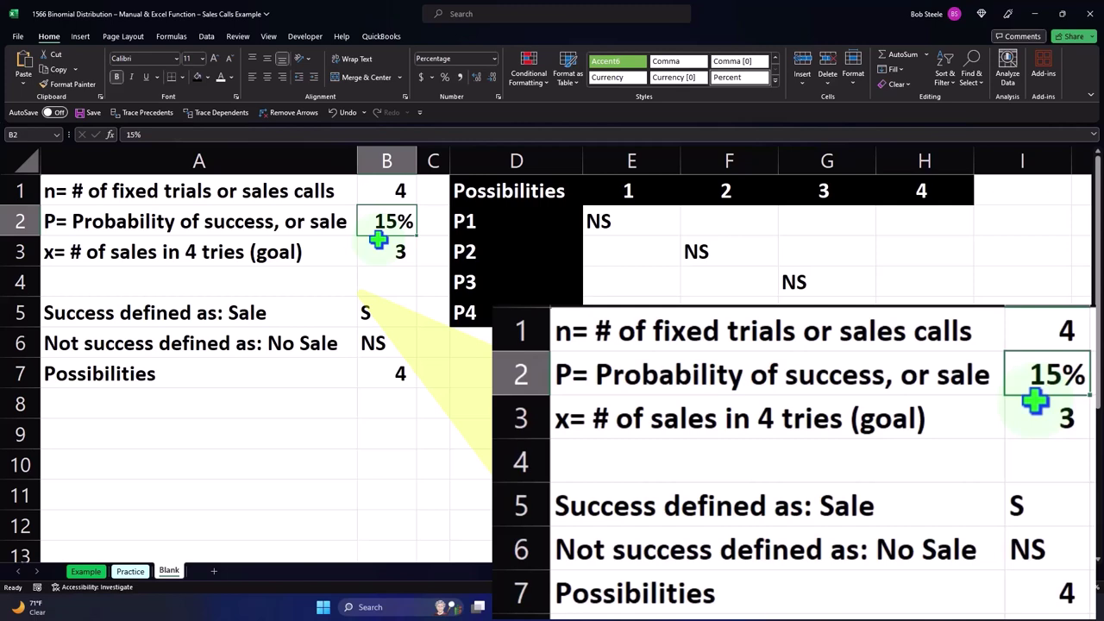
click(378, 246)
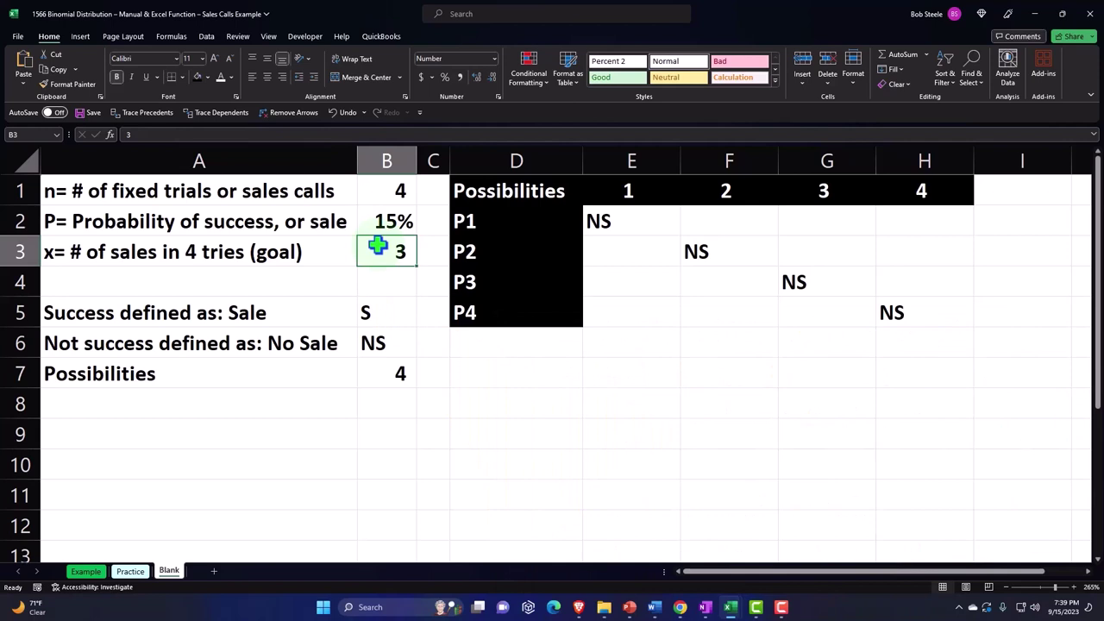
key(Right)
key(Right)
key(Right)
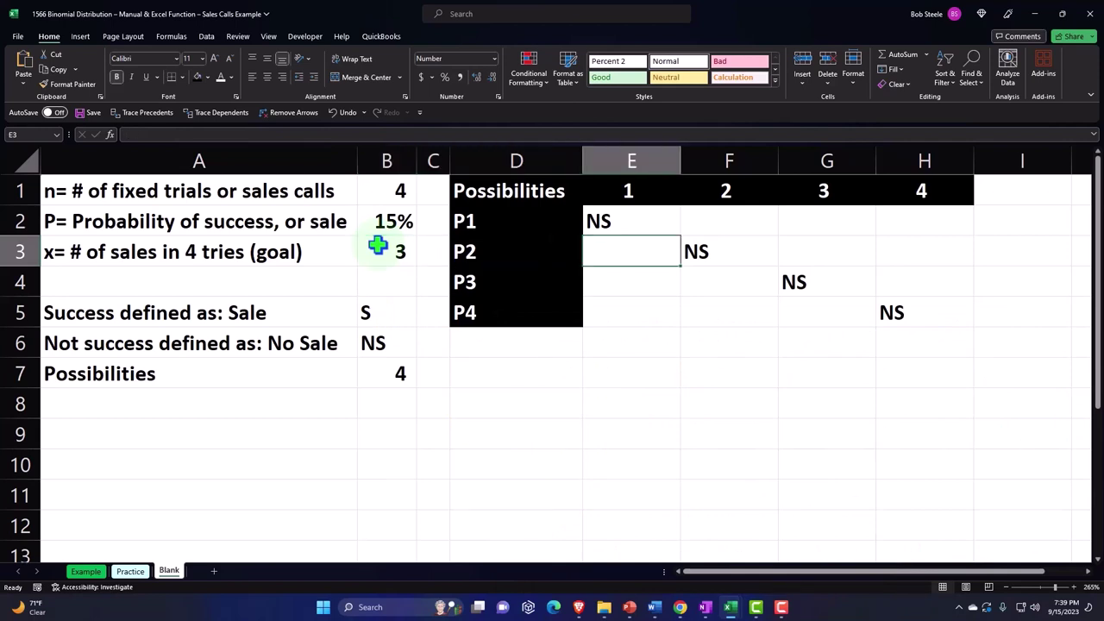
key(Up)
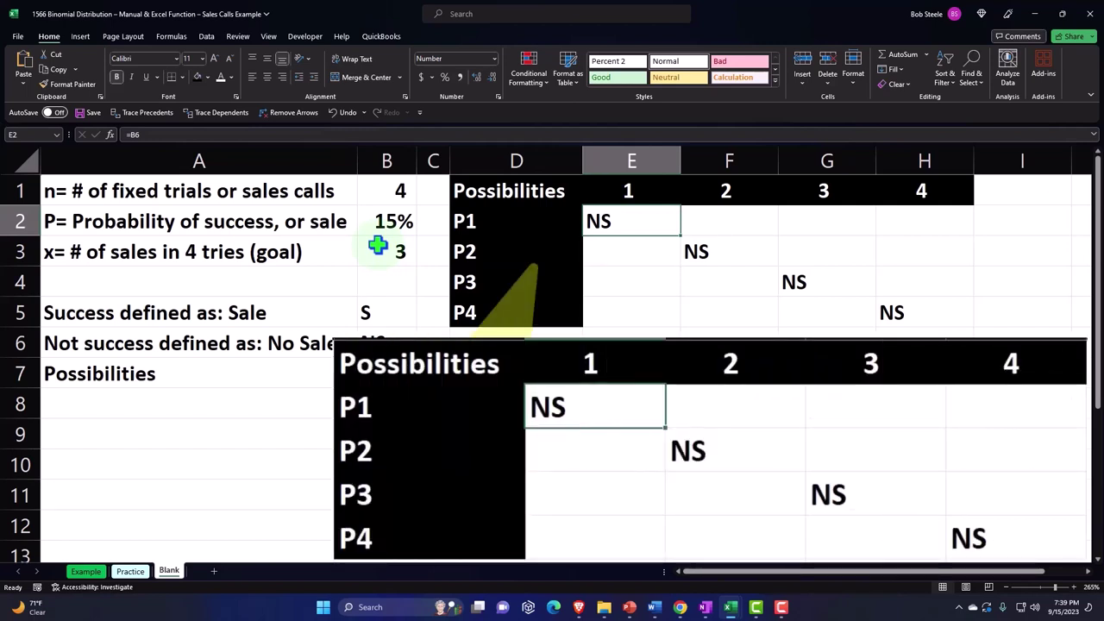
Review the diagonal of no-sale entries across trials 1 to 4 in the possibilities table.
key(Down)
key(Down)
key(Down)
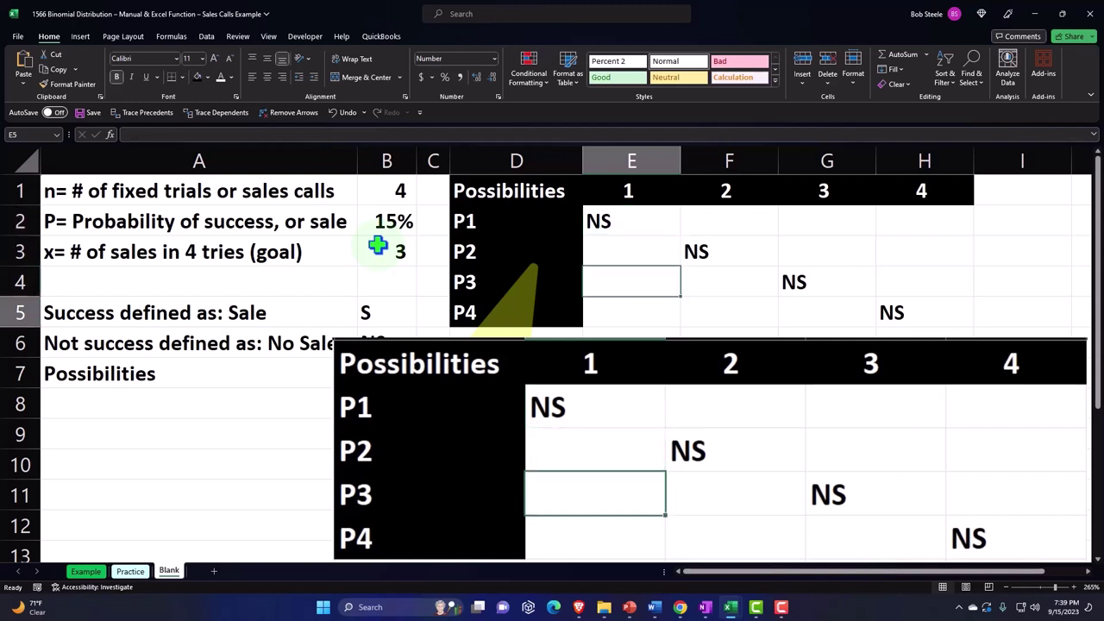
key(Up)
key(Up)
key(Up)
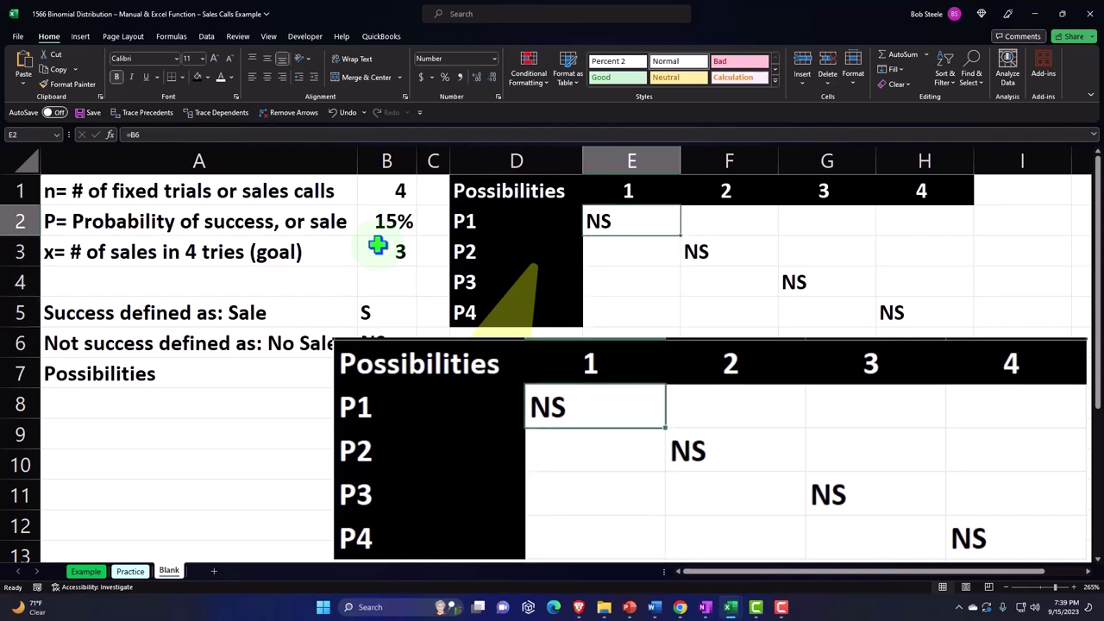
key(Right)
key(Down)
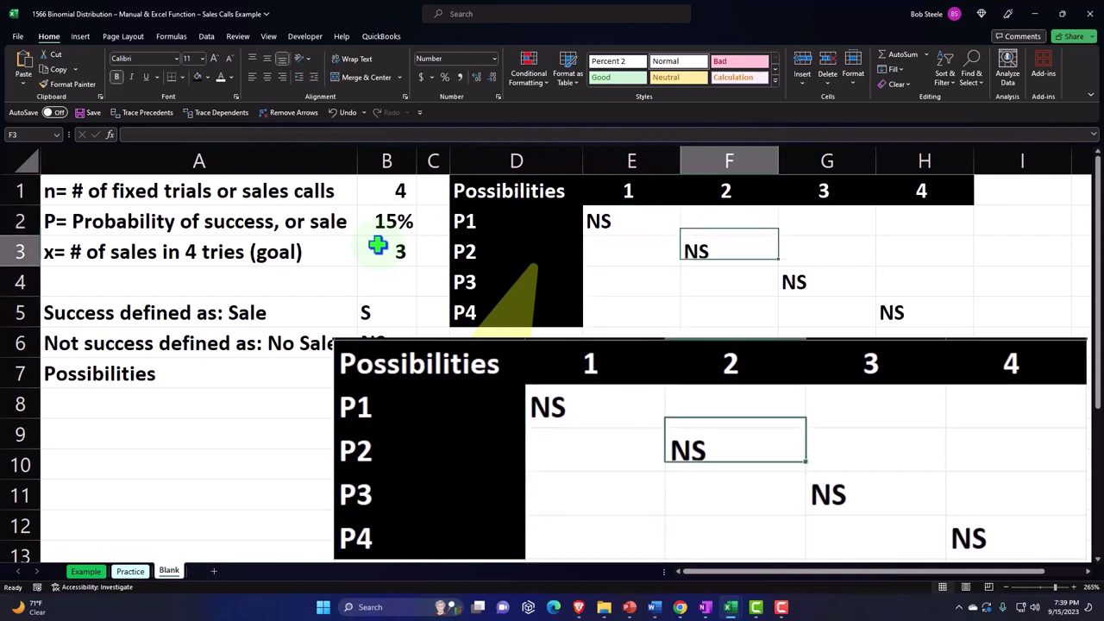
key(Right)
key(Down)
key(Right)
key(Down)
key(Up)
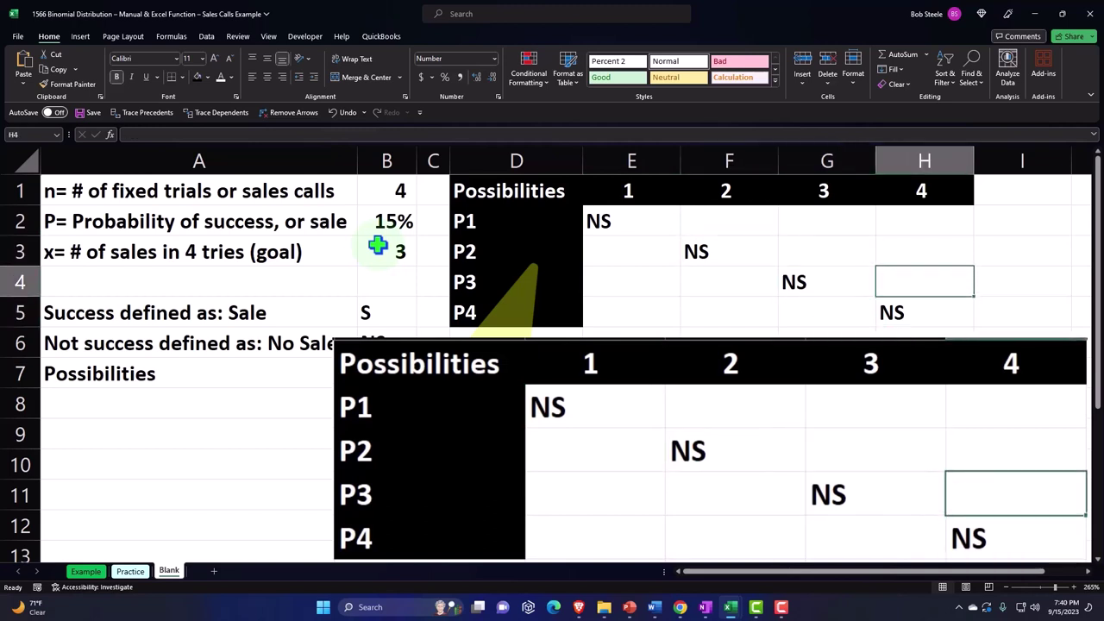
Enter =B5 in F2 to mark trial 2 of possibility P1 as a sale.
key(Left)
key(Up)
key(Left)
key(Up)
text(=)
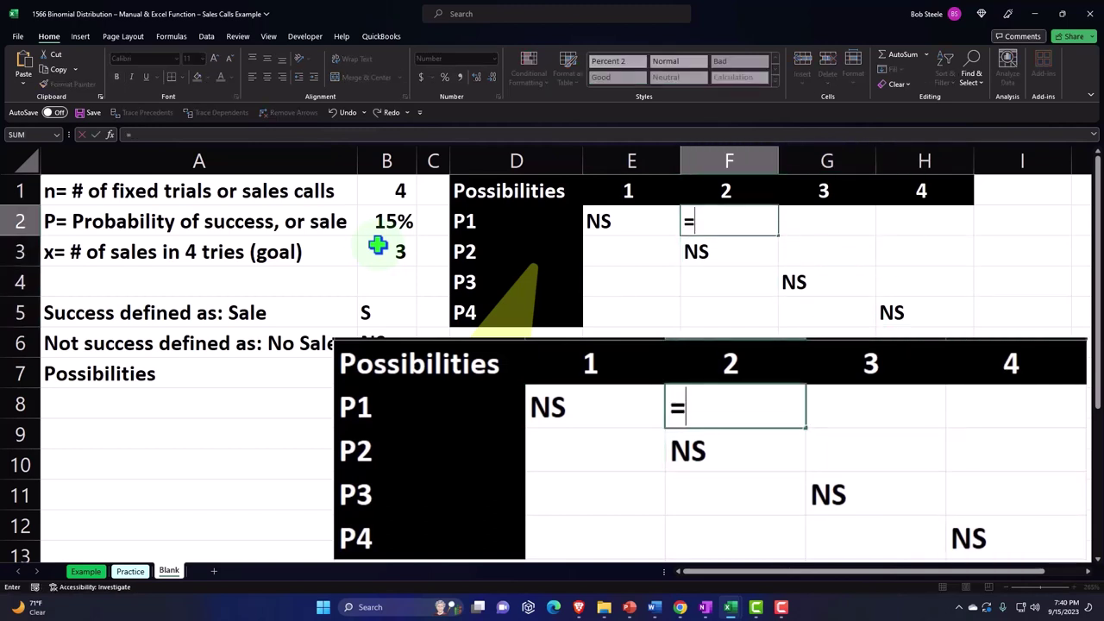
key(Left)
key(Left)
key(Left)
key(Left)
key(Down)
key(Down)
key(Down)
key(ctrl+Return)
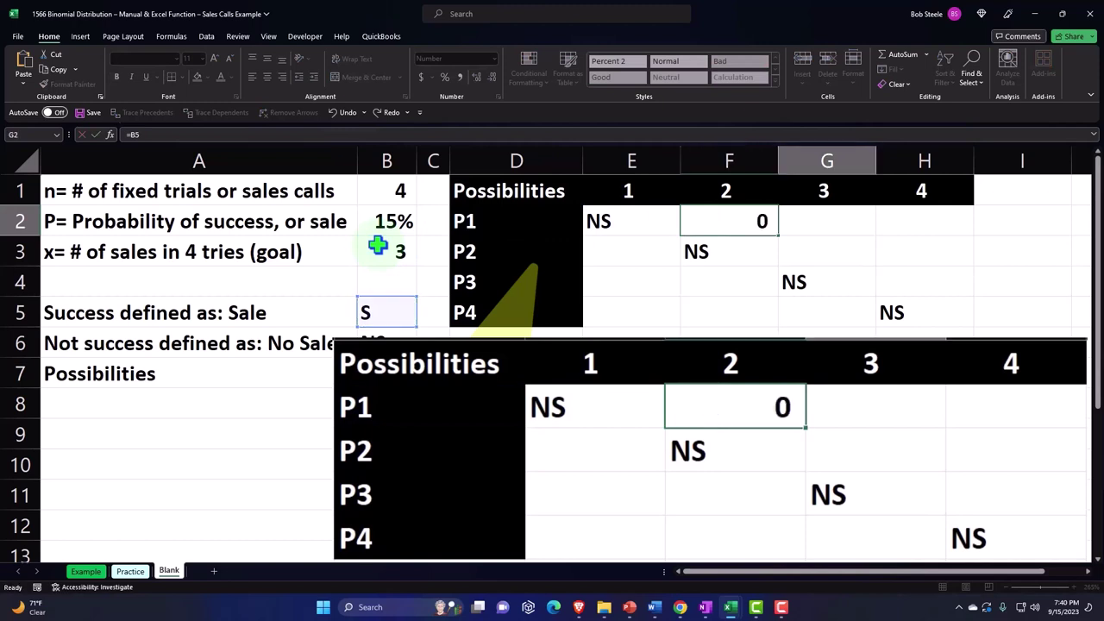
Enter =B5 in G2 to mark trial 3 of possibility P1 as a sale.
key(Right)
text(=)
key(Left)
key(Left)
key(Left)
key(Left)
key(Down)
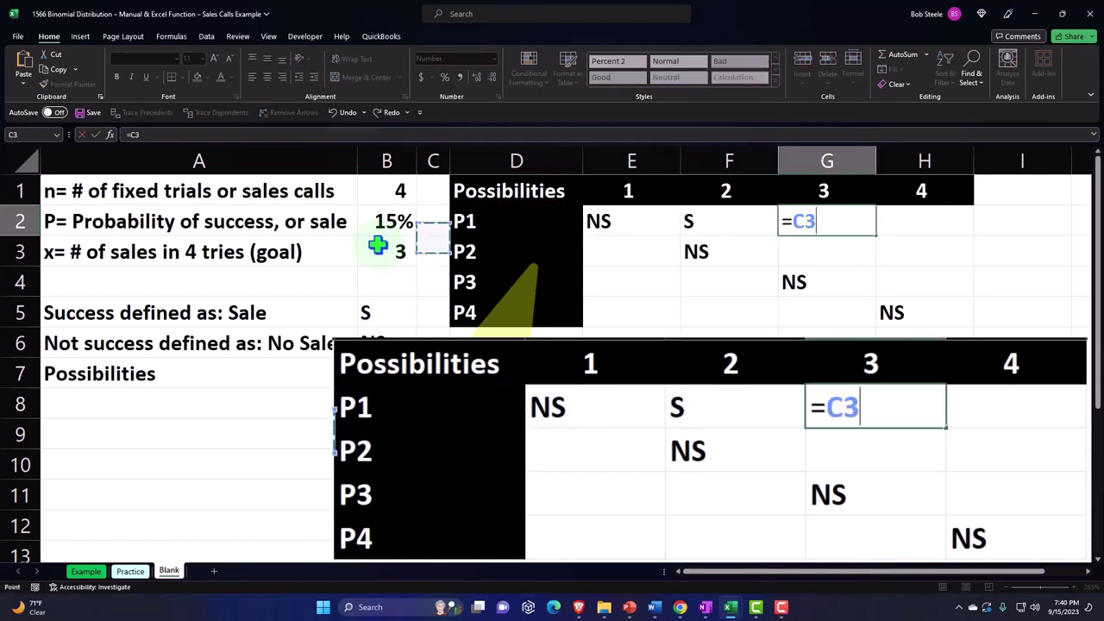
key(Left)
key(Down)
key(Down)
key(ctrl+Return)
Enter +B5 in H2 to mark trial 4 of possibility P1 as a sale.
key(Right)
text(+)
key(Left)
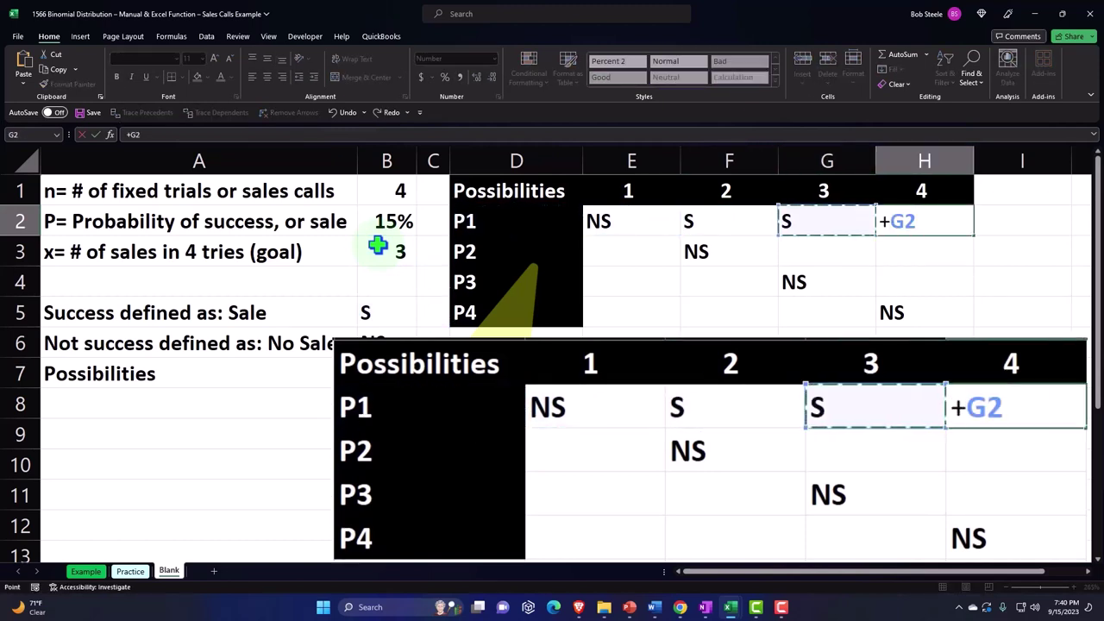
key(Left)
key(Left)
key(Left)
key(Down)
key(Down)
key(Left)
key(Left)
key(Down)
key(ctrl+Return)
Enter =B5 in E3 to mark trial 1 of possibility P2 as a sale.
key(Left)
key(Left)
key(Down)
key(Left)
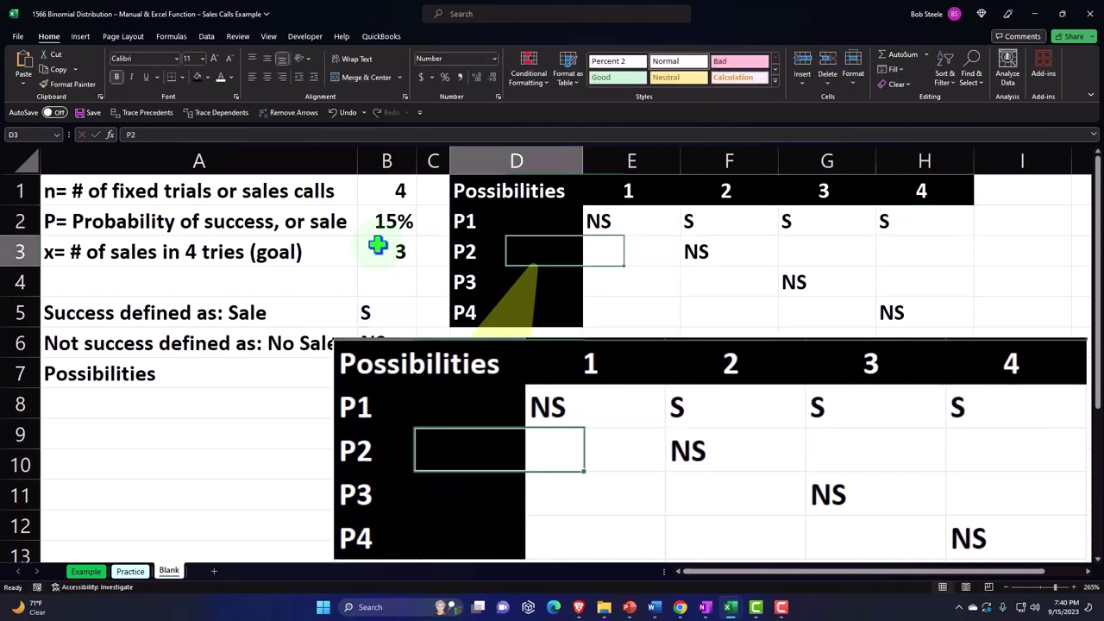
text(=)
key(Left)
key(Left)
key(Left)
key(Down)
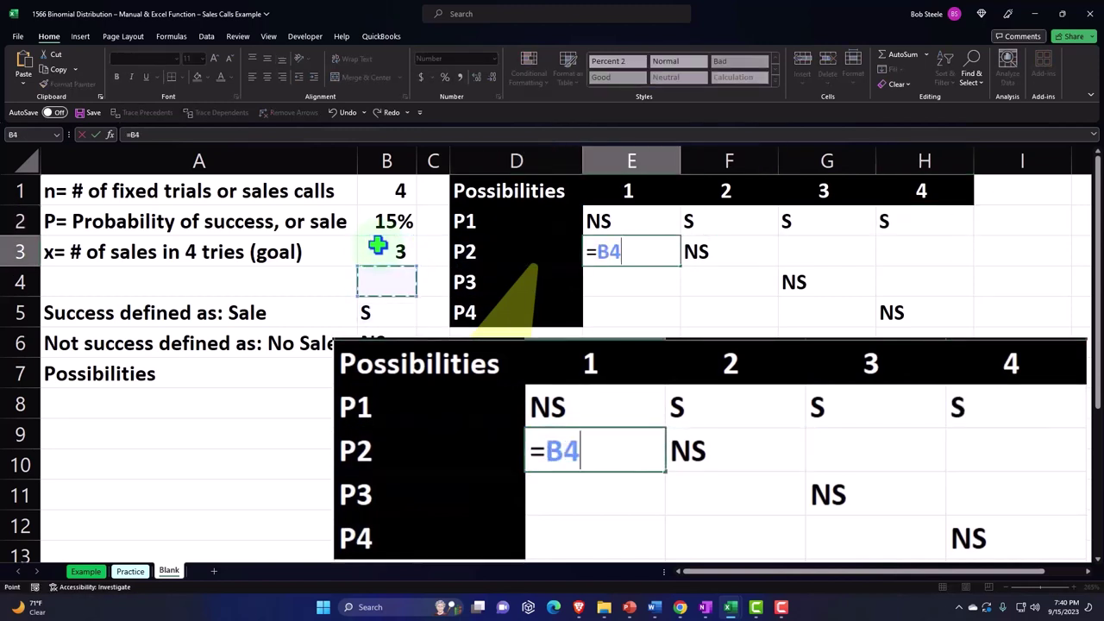
key(Down)
key(ctrl+Return)
Enter +B5 in G3 to mark trial 3 of possibility P2 as a sale.
key(Right)
key(Right)
text(+)
key(Left)
key(Left)
key(Left)
key(Left)
key(Left)
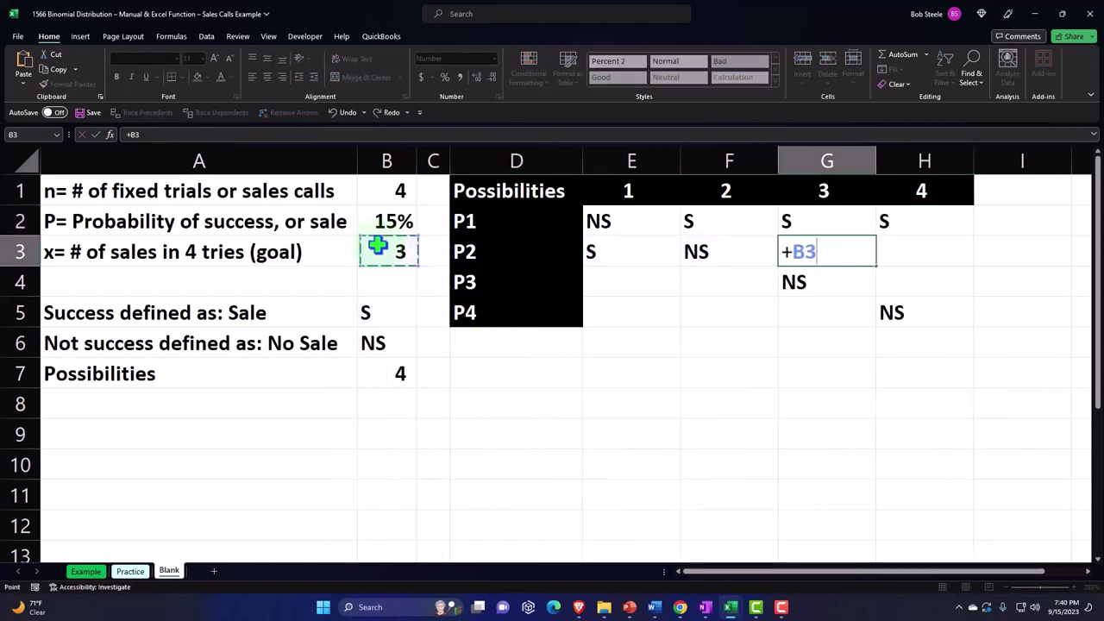
key(Down)
key(Down)
key(ctrl+Return)
Enter +B5 in H3 to mark trial 4 of possibility P2 as a sale.
key(Right)
text(+)
key(Left)
key(Left)
key(Left)
key(Left)
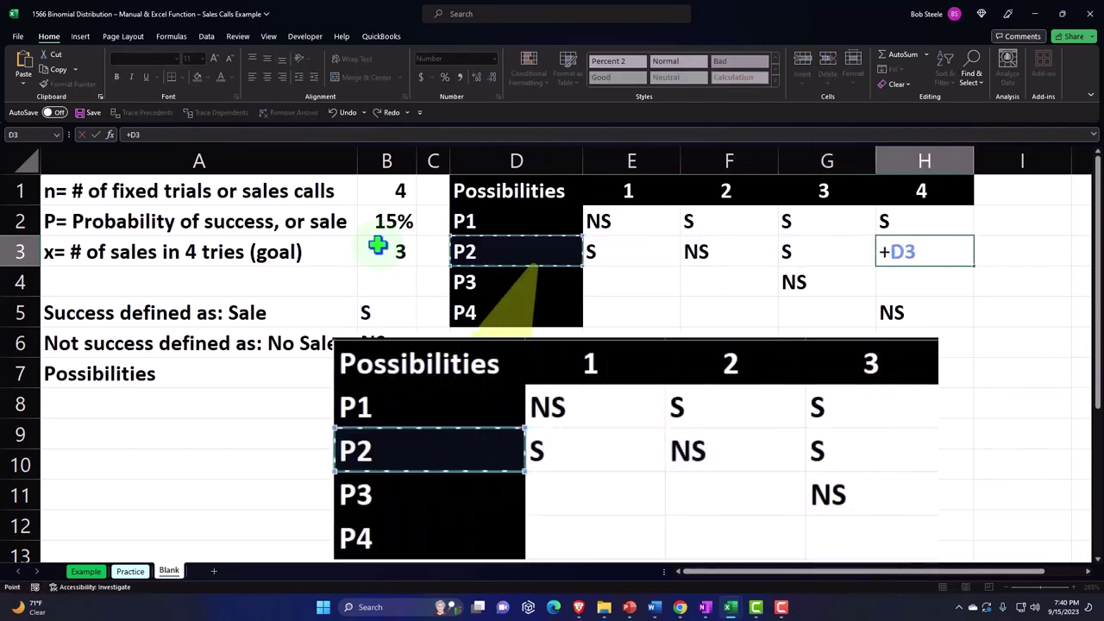
key(Left)
key(Left)
key(Down)
key(Down)
key(Return)
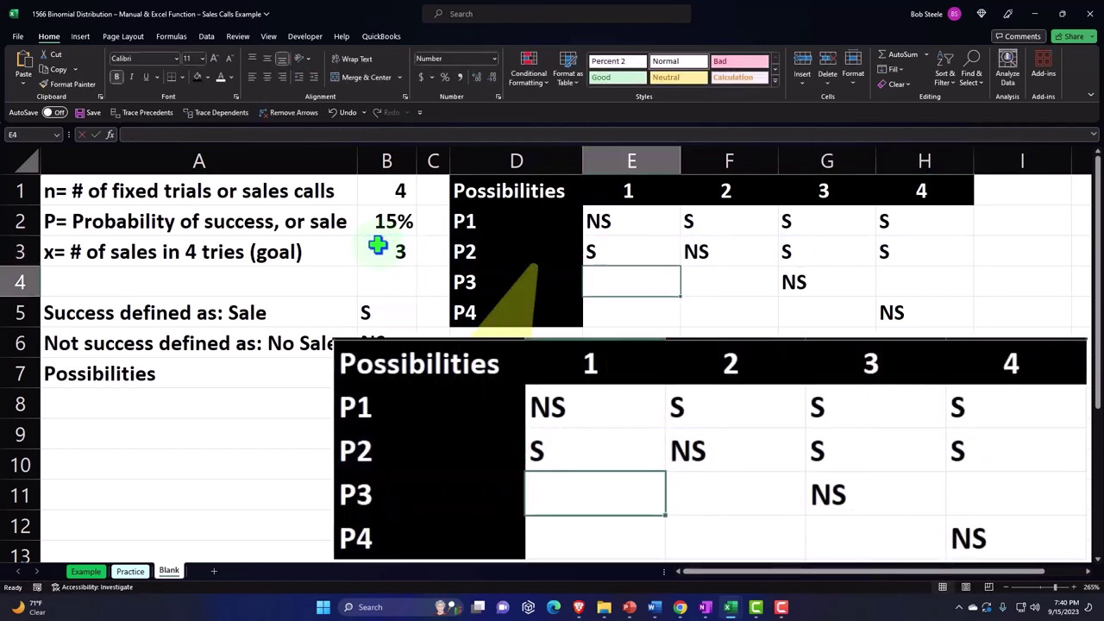
Enter =B5 in E4 to mark trial 1 of possibility P3 as a sale.
text(=)
key(Left)
key(Left)
key(Left)
key(Down)
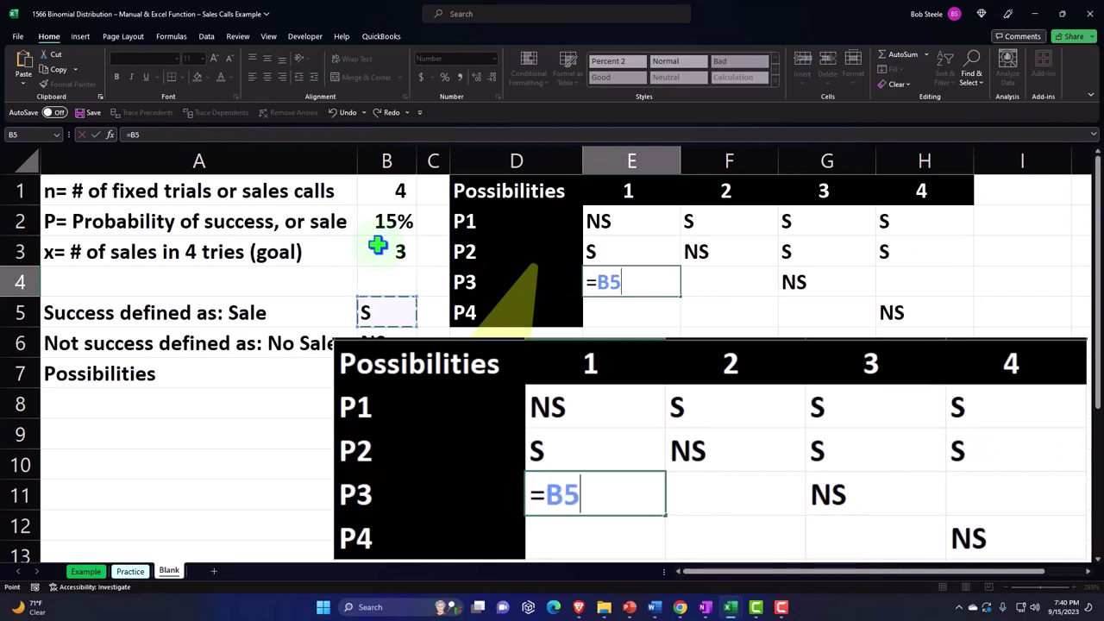
key(ctrl+Return)
Enter =B5 in F4 to mark trial 2 of possibility P3 as a sale.
key(Right)
text(=)
key(Left)
key(Left)
key(Left)
key(Left)
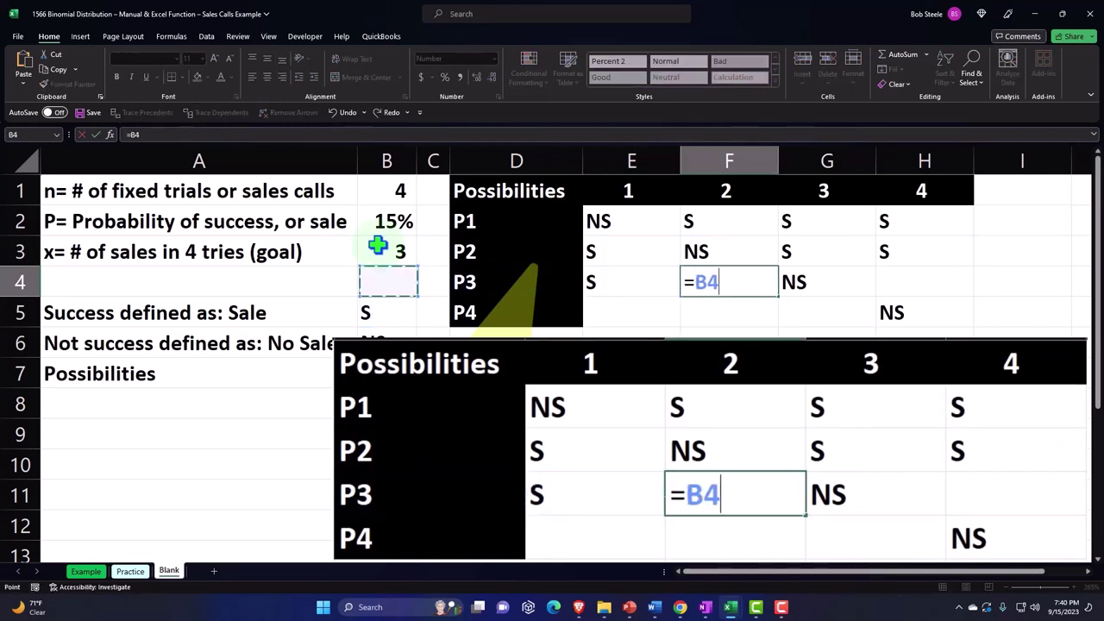
key(Down)
key(Tab)
Enter =B5 in H4 to mark trial 4 of possibility P3 as a sale.
key(Right)
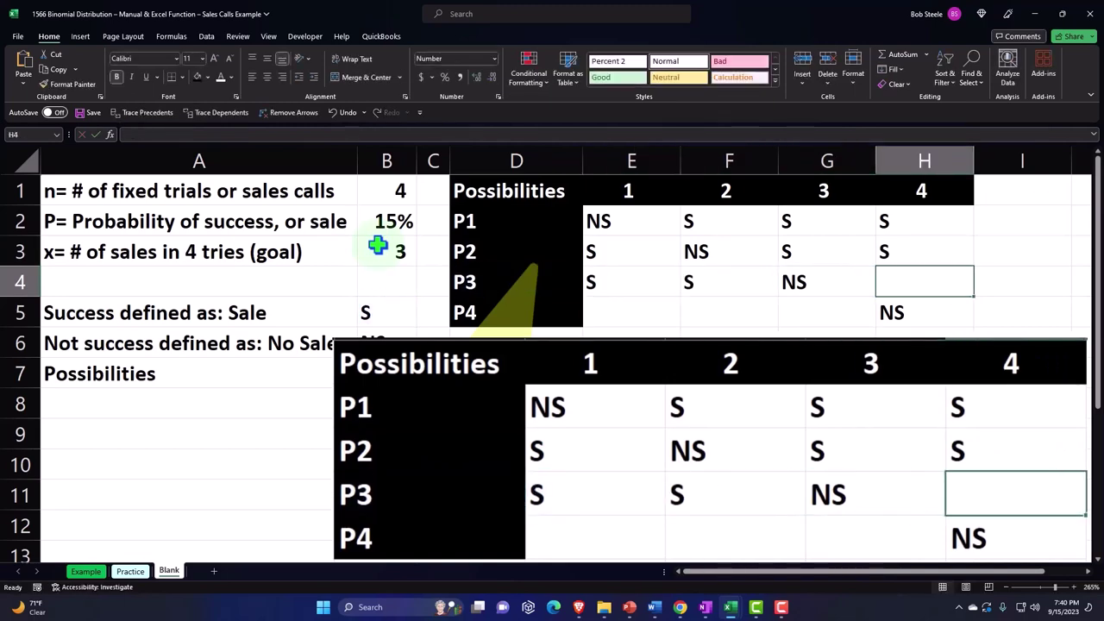
text(=)
key(Left)
key(Left)
key(Left)
key(Left)
key(Left)
key(Left)
key(Down)
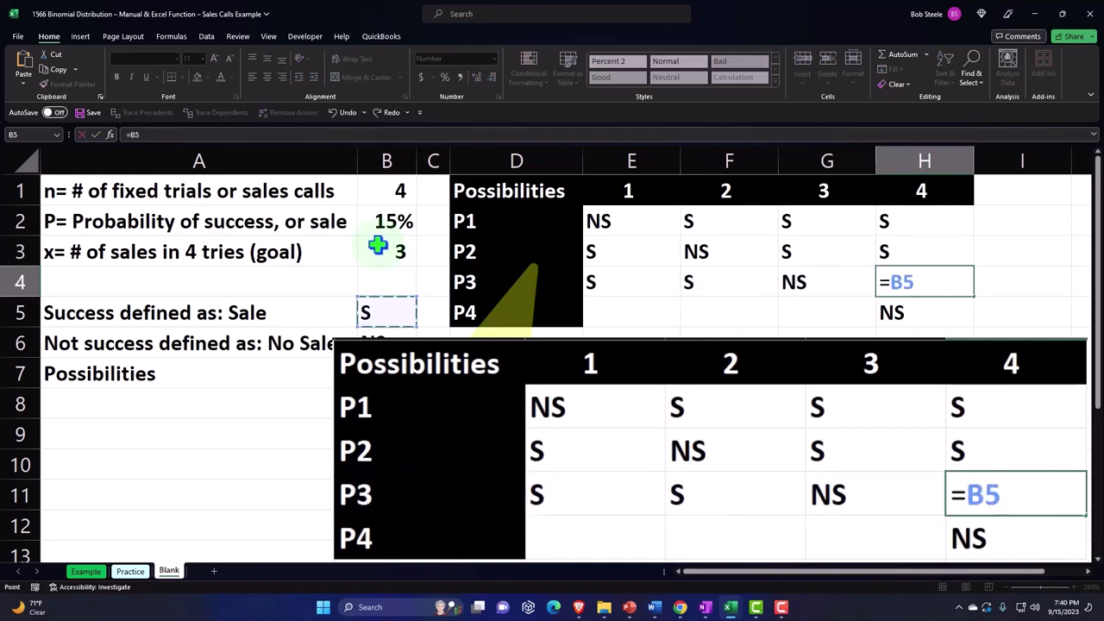
key(Return)
Enter =B5 in E5 to mark trial 1 of possibility P4 as a sale.
text(=)
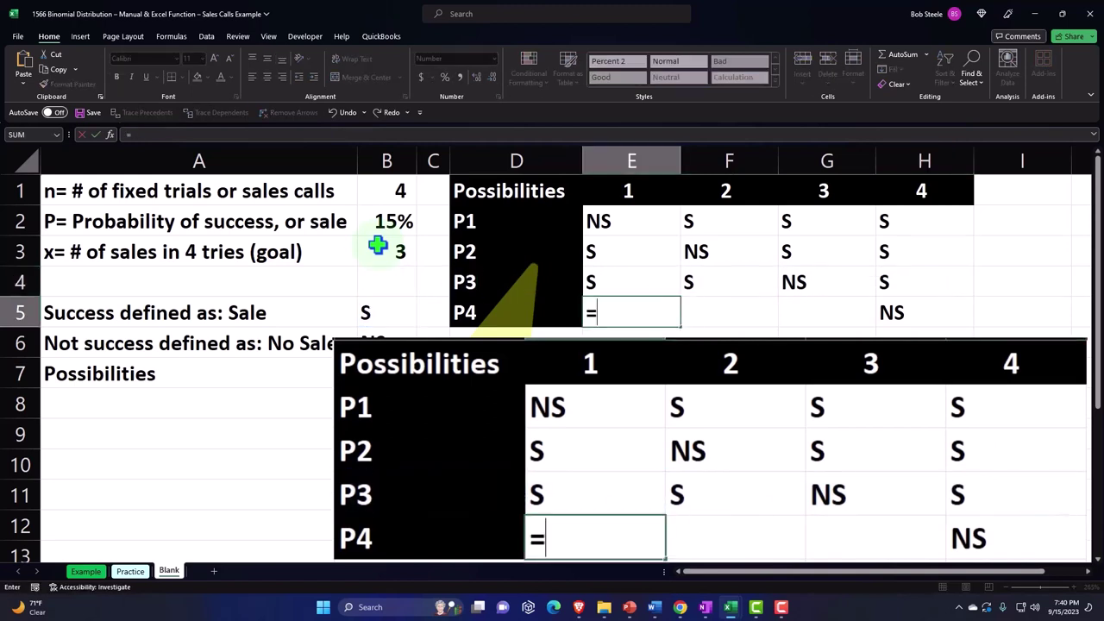
key(Left)
key(Left)
key(Left)
key(Tab)
Enter =B5 in F5 to mark trial 2 of possibility P4 as a sale.
text(=)
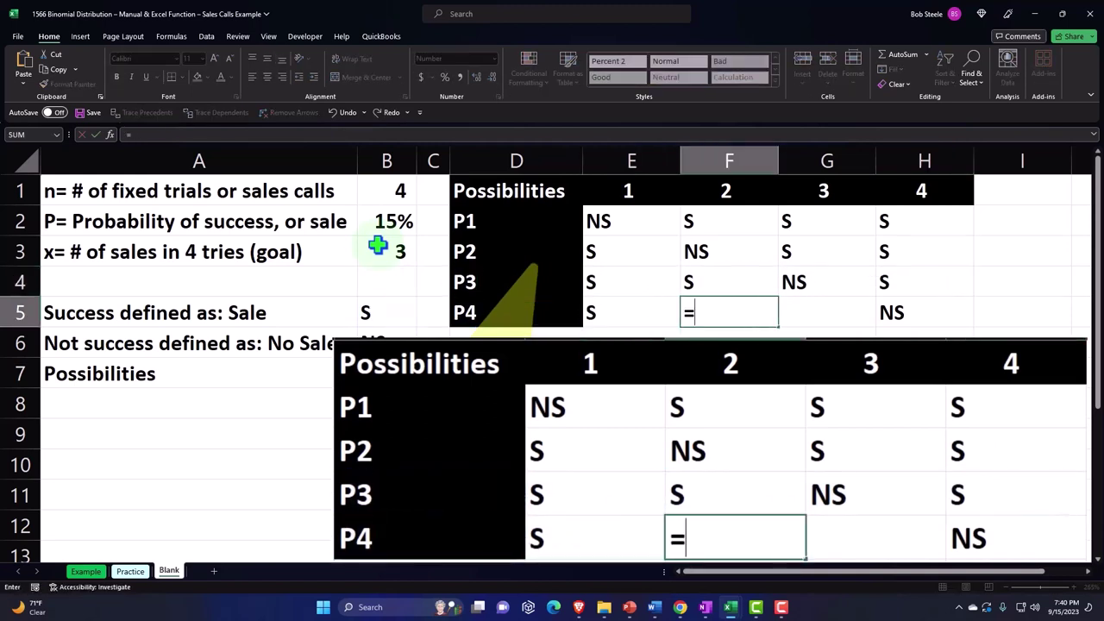
key(Left)
key(Left)
key(Left)
key(Left)
key(Tab)
Enter =B5 in G5 to mark trial 3 of possibility P4 as a sale.
text(=)
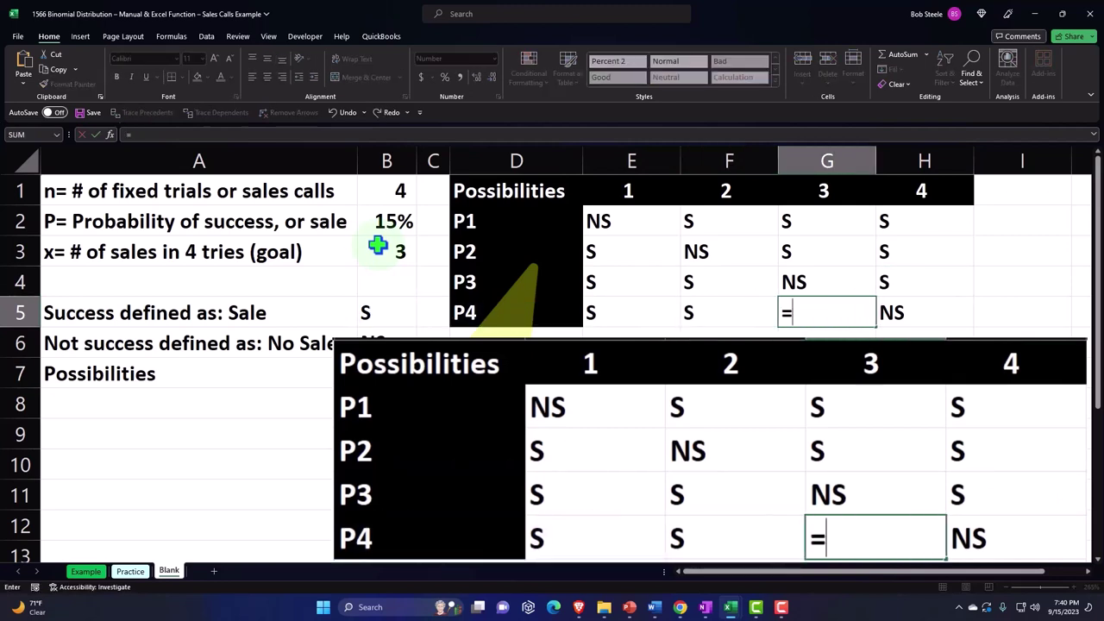
key(Left)
key(Left)
key(Left)
key(Left)
key(Left)
key(Return)
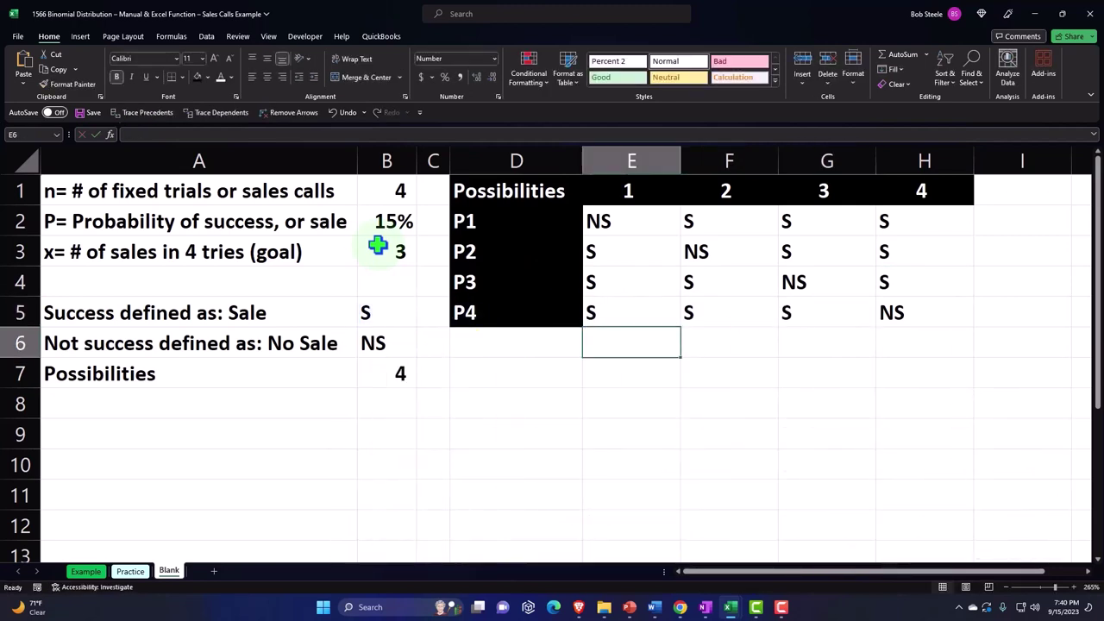
Add the header x in I1, beside the trial 4 column of the possibilities table.
key(Right)
key(Right)
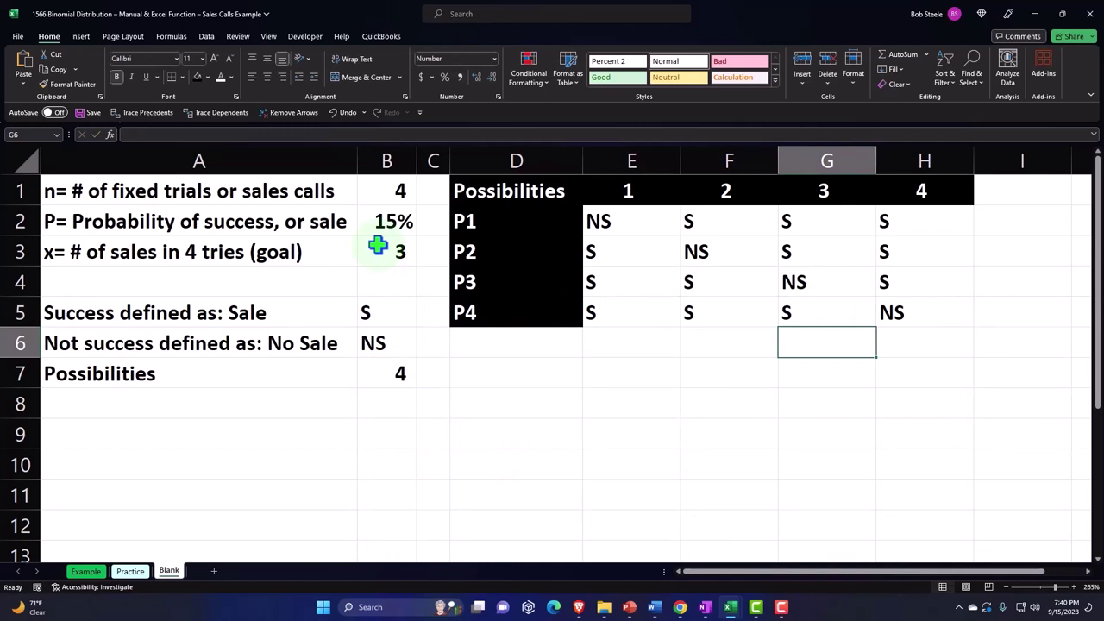
key(Up)
key(Up)
key(Up)
key(Up)
key(Up)
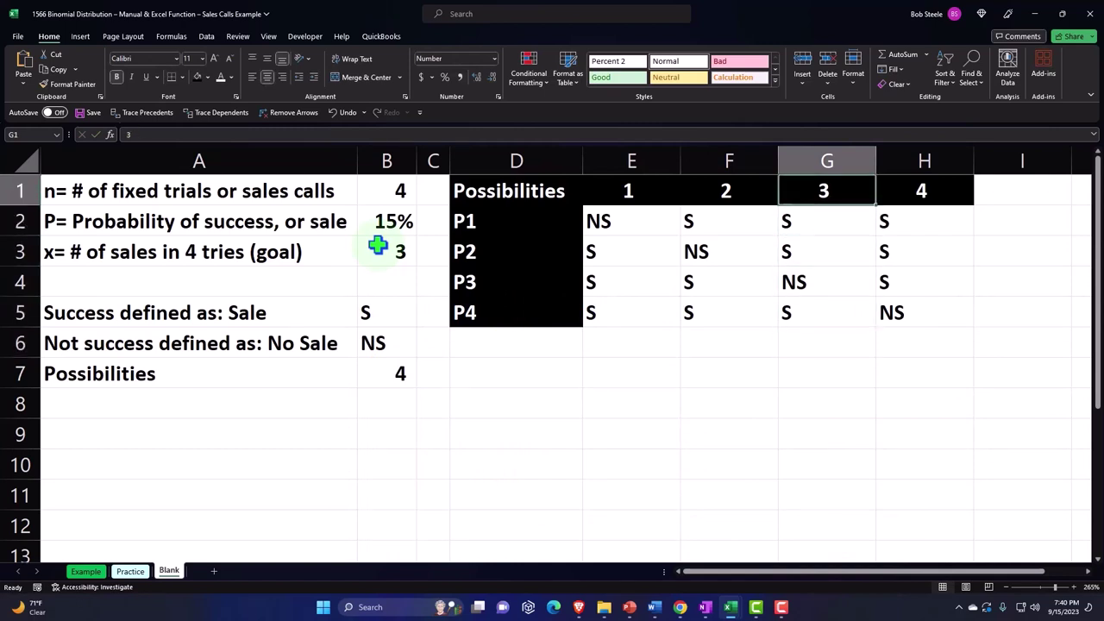
key(Right)
key(Right)
text(x)
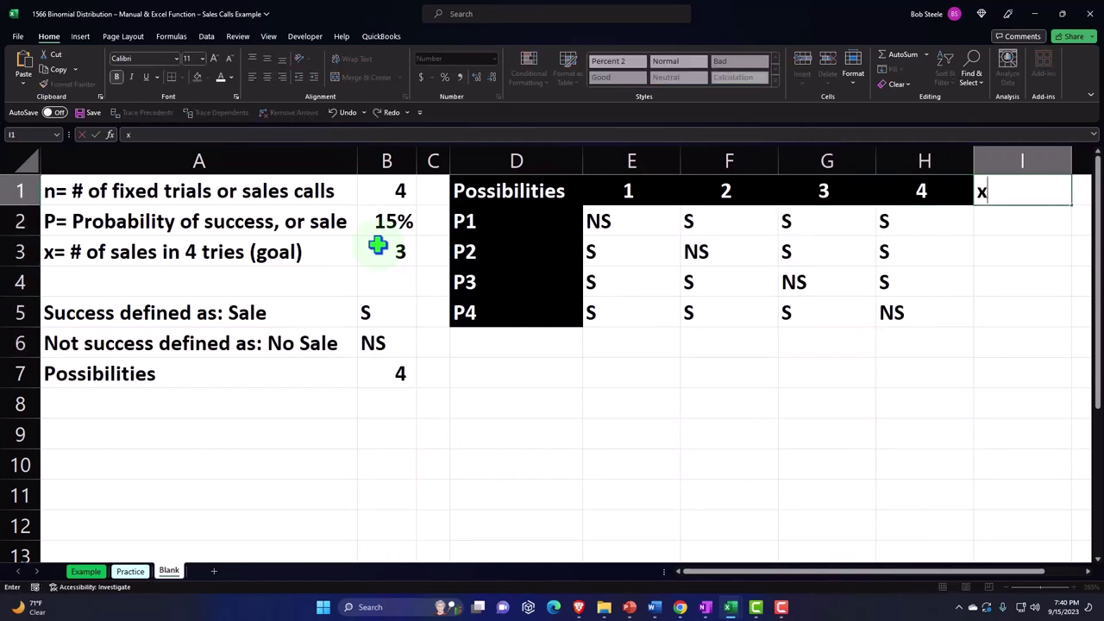
key(Return)
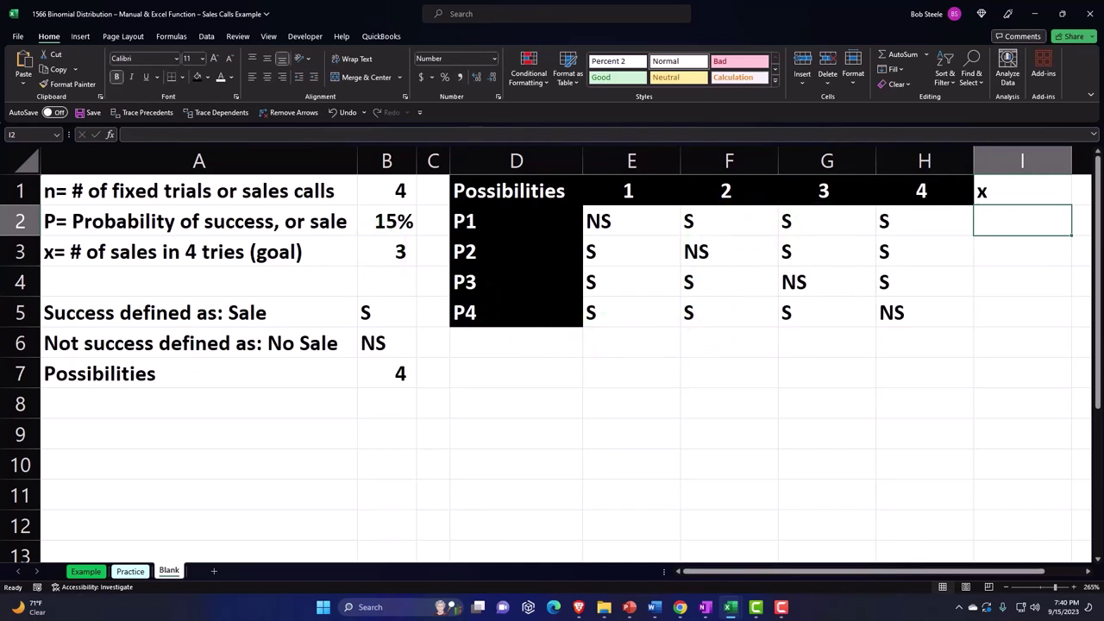
Enter =COUNTIF(E2:H2,B5) in I2 to count the sales in possibility P1.
click(1005, 223)
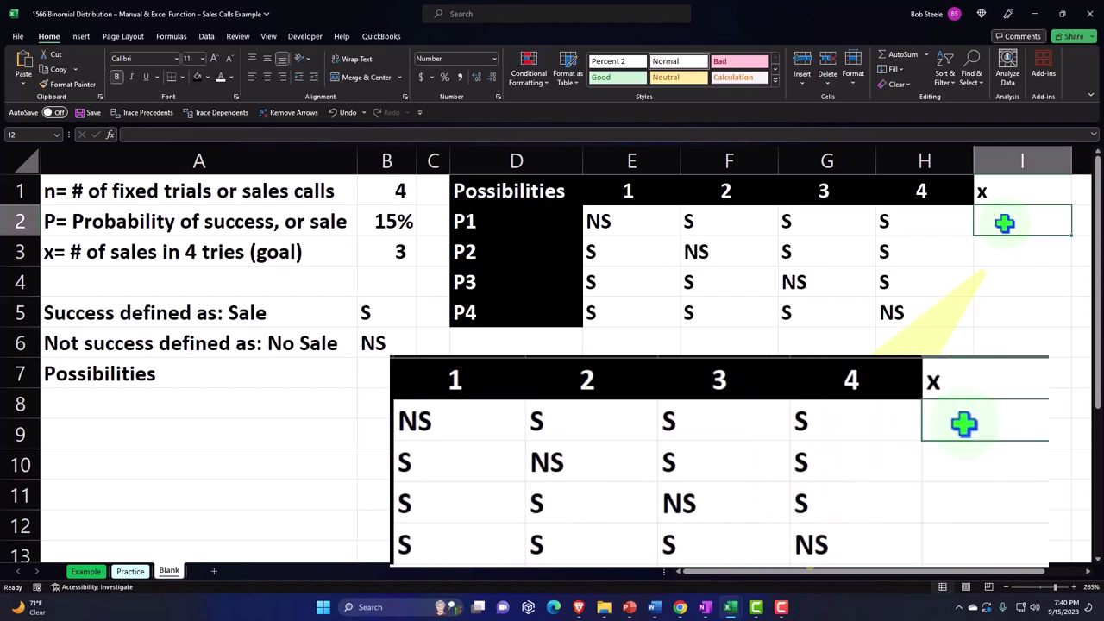
text(=)
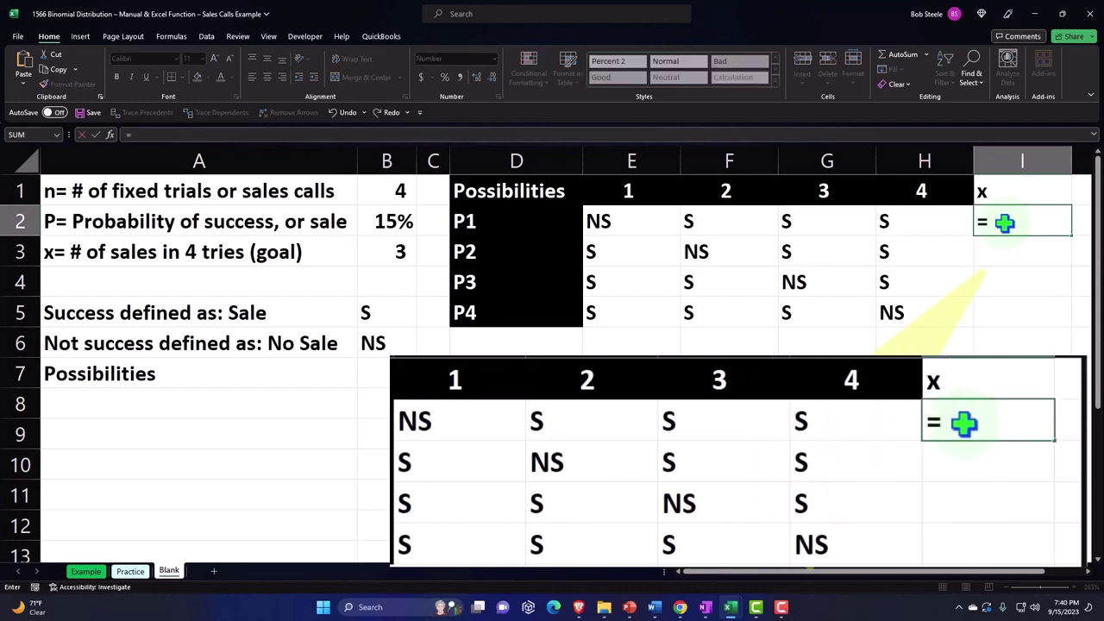
text(countif)
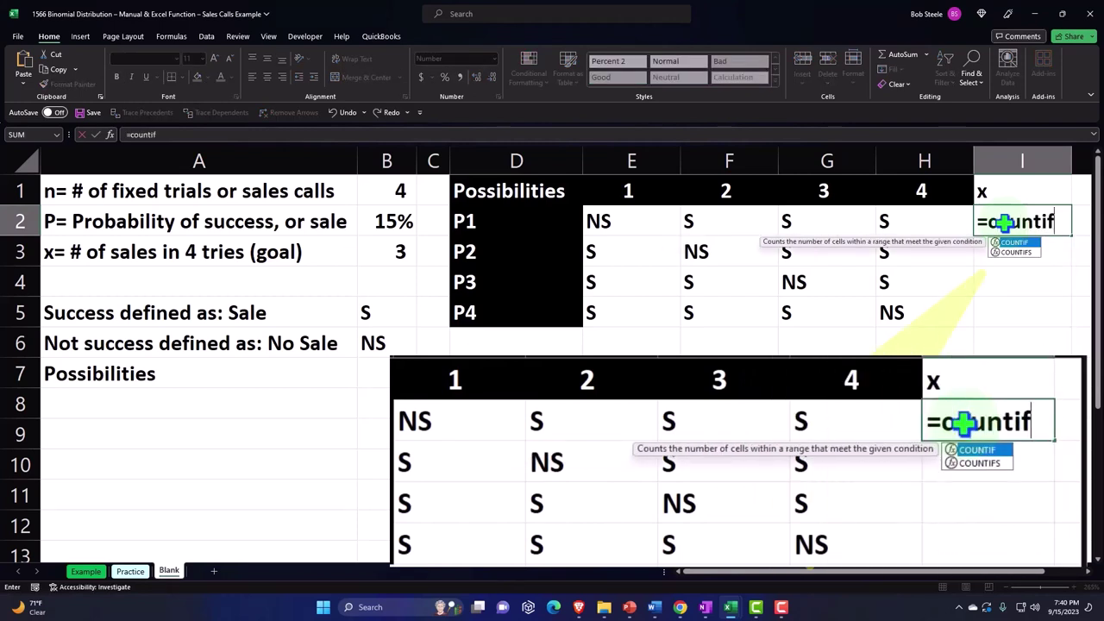
text(()
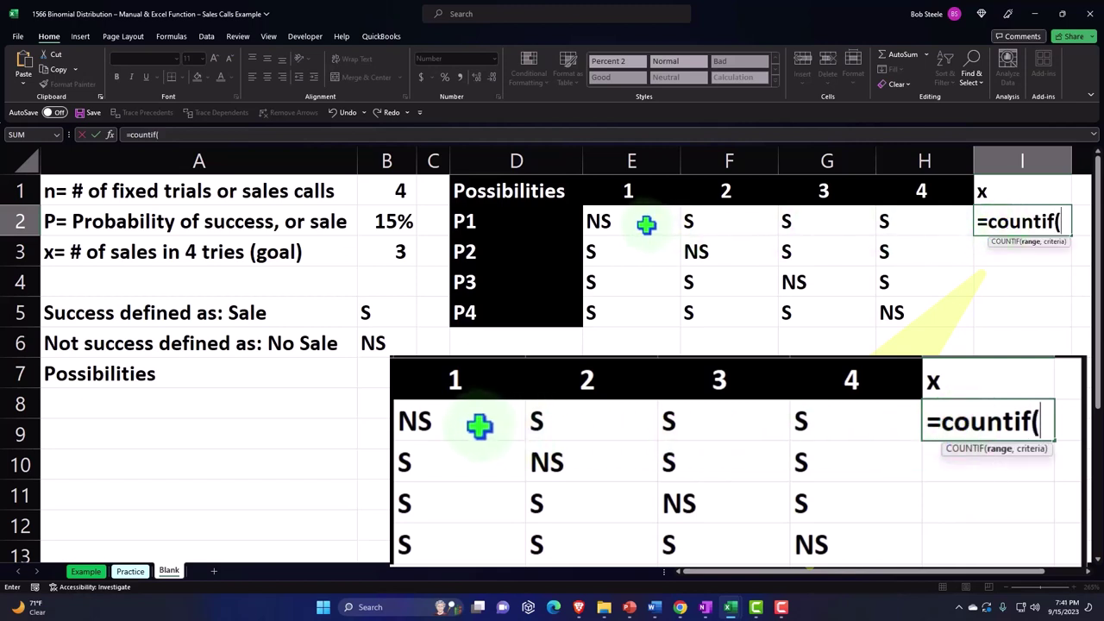
drag(646, 221, 891, 217)
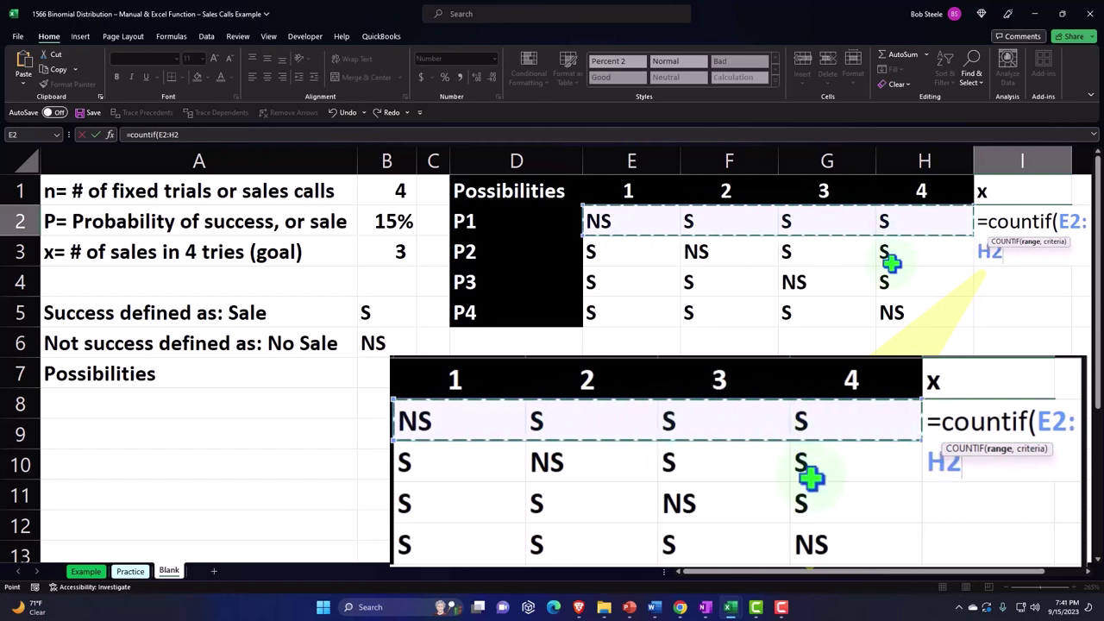
text(,)
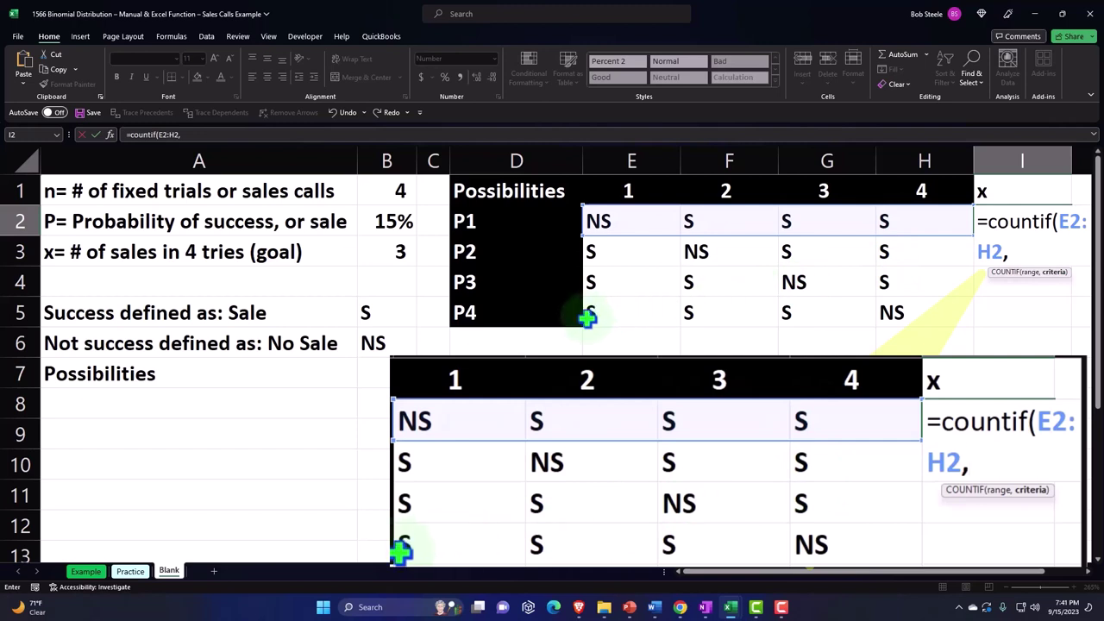
click(393, 315)
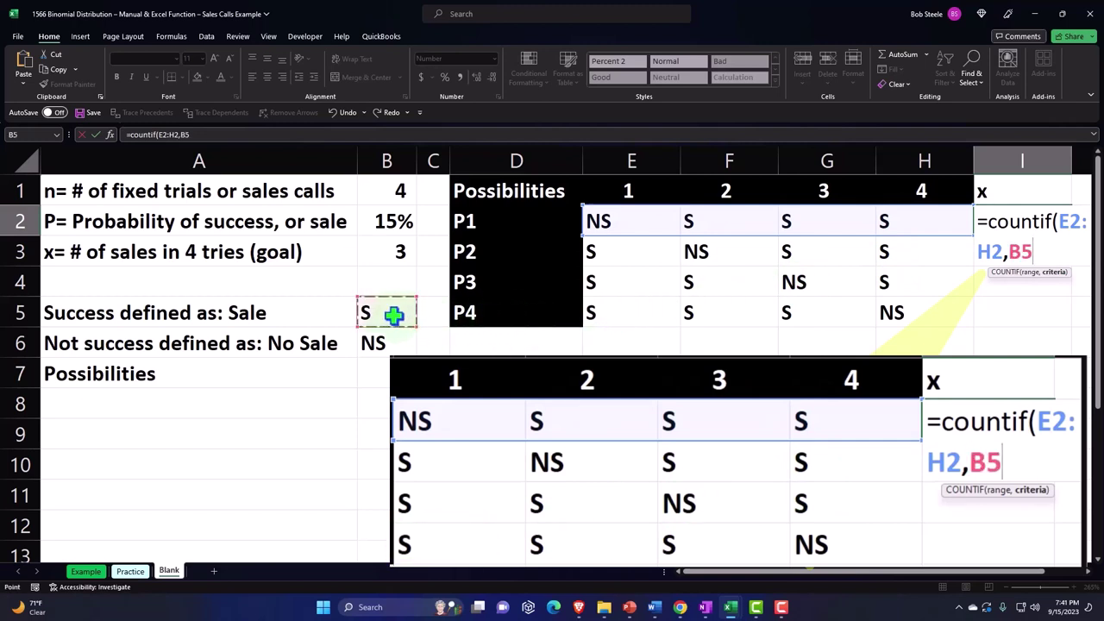
key(Return)
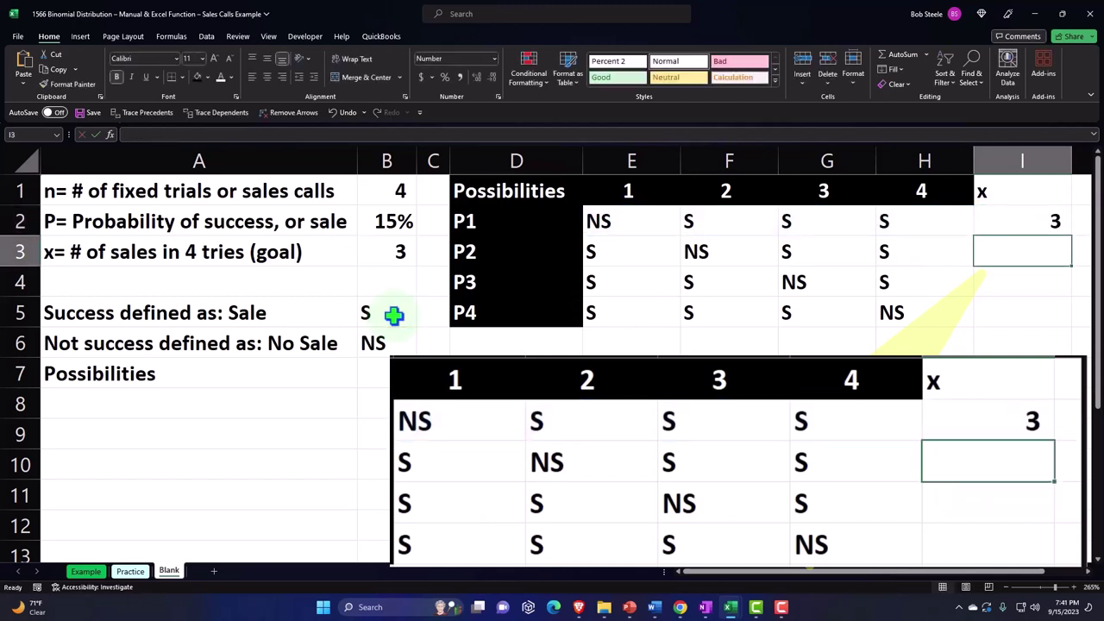
Try to fill the COUNTIF formula from I2 down to I5, and clear the copies in I3:I5.
click(1026, 222)
drag(1071, 235, 1074, 322)
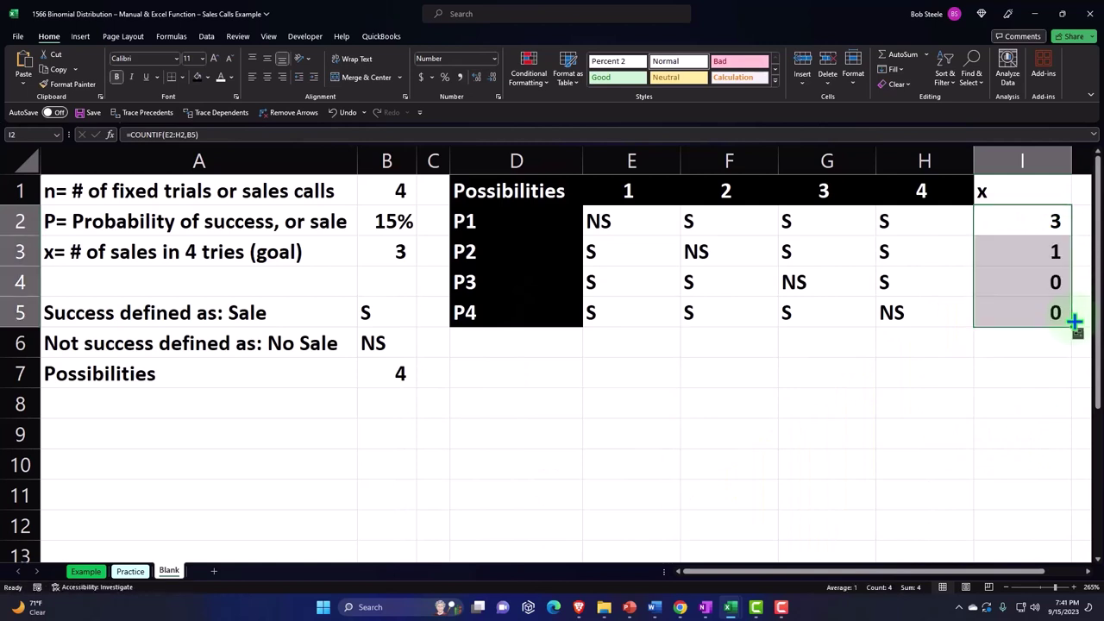
drag(1047, 258, 1043, 301)
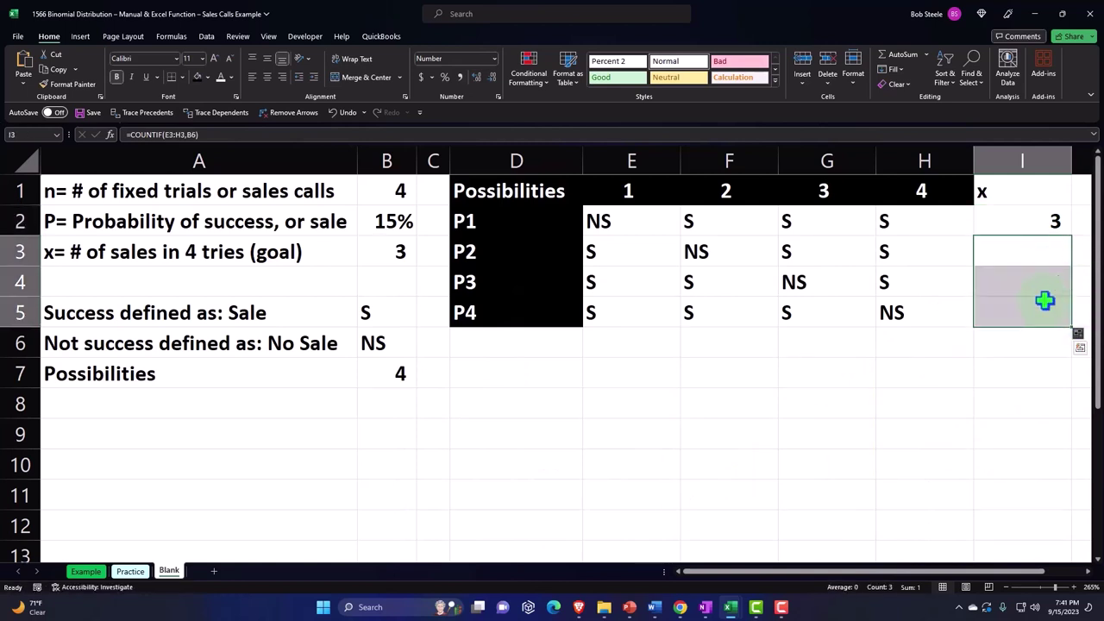
Make the B5 reference absolute in the COUNTIF formula in I2 and fill the formula down to I5.
double_click(1023, 222)
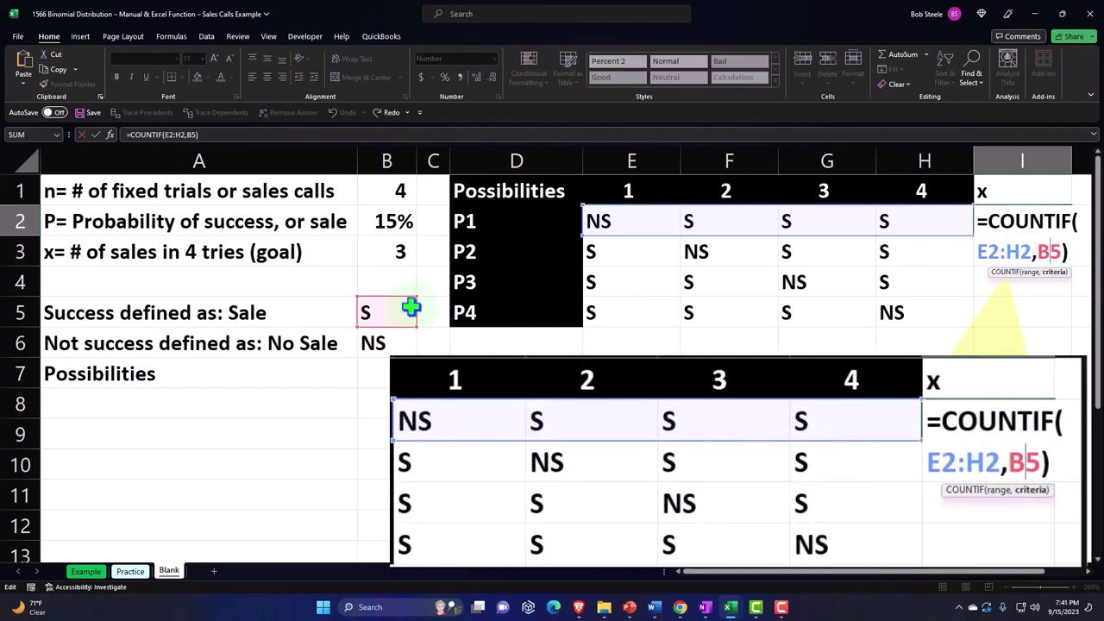
key(F4)
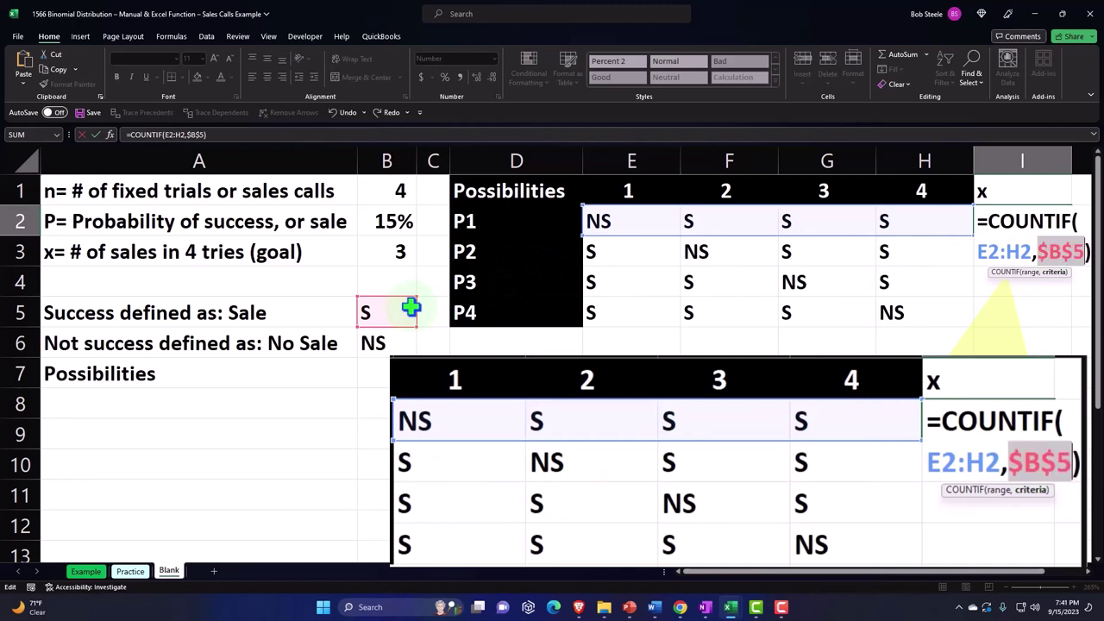
key(Return)
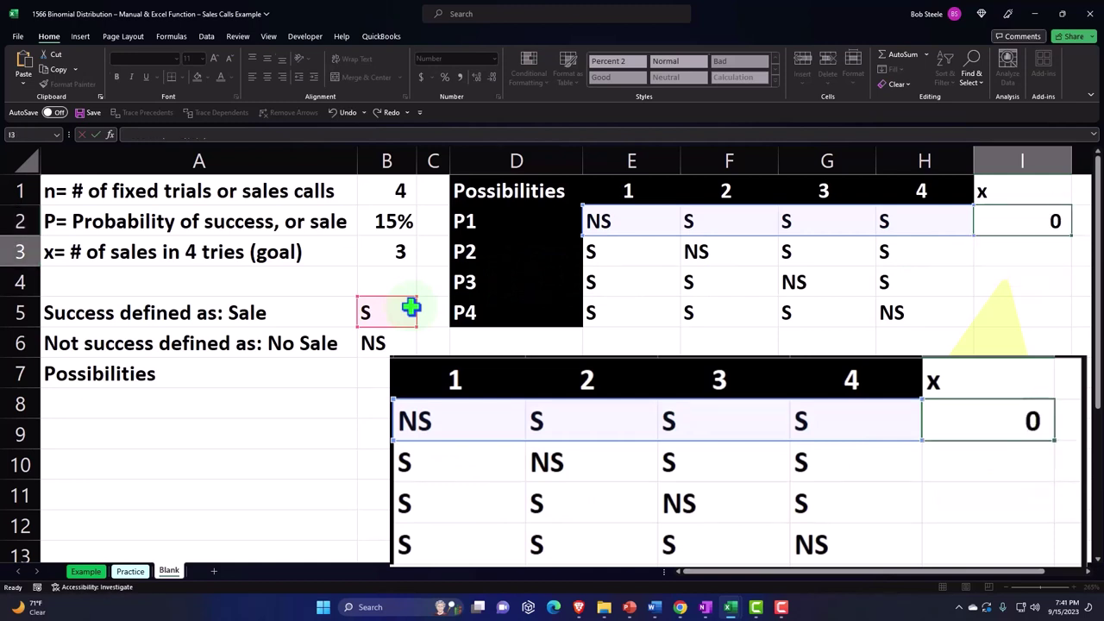
click(1040, 218)
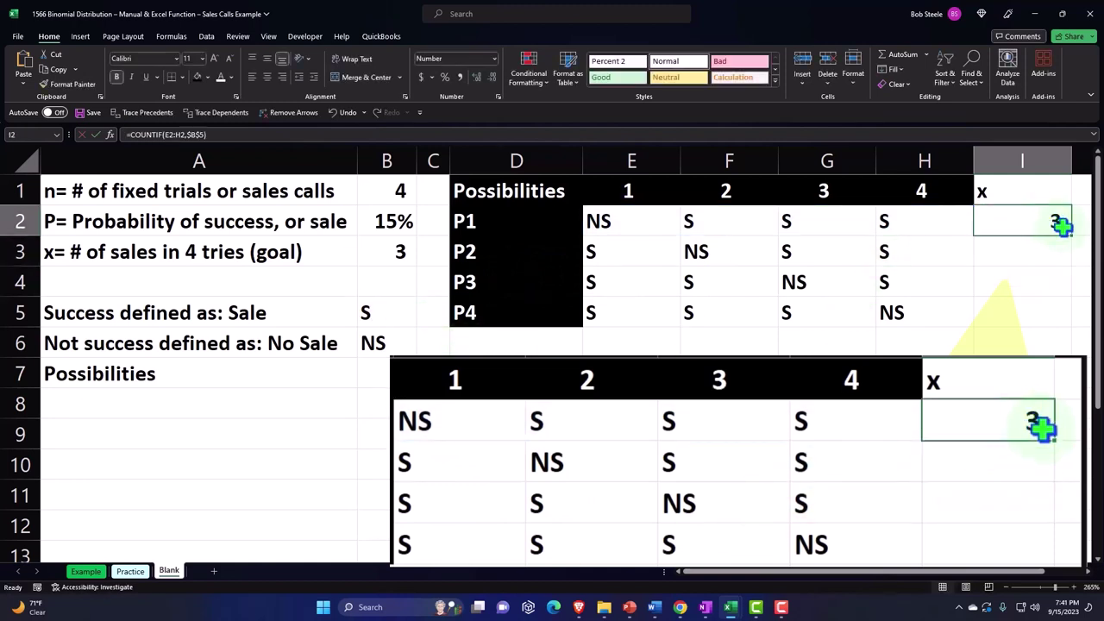
double_click(1072, 239)
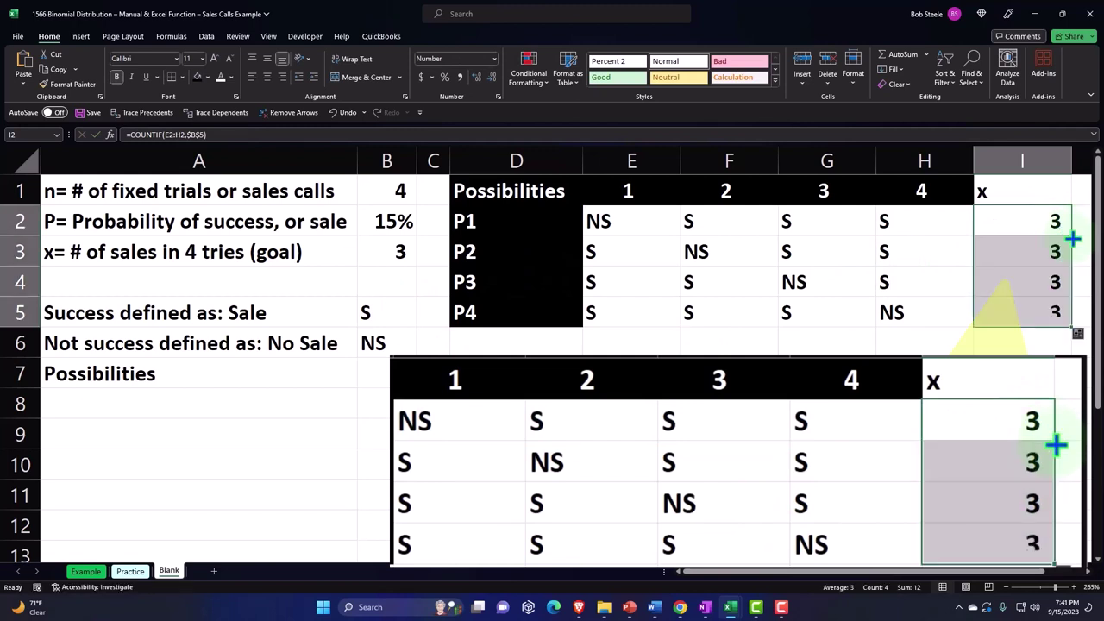
Format the x header in I1 with a black fill and white font to match the possibilities table header.
click(1007, 186)
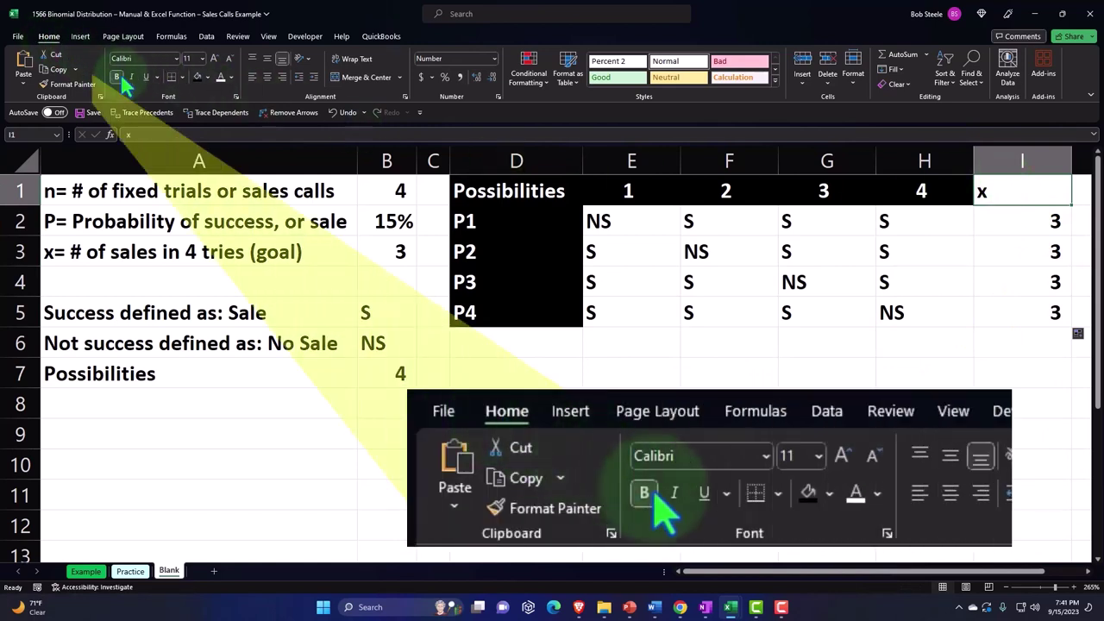
click(197, 77)
click(221, 77)
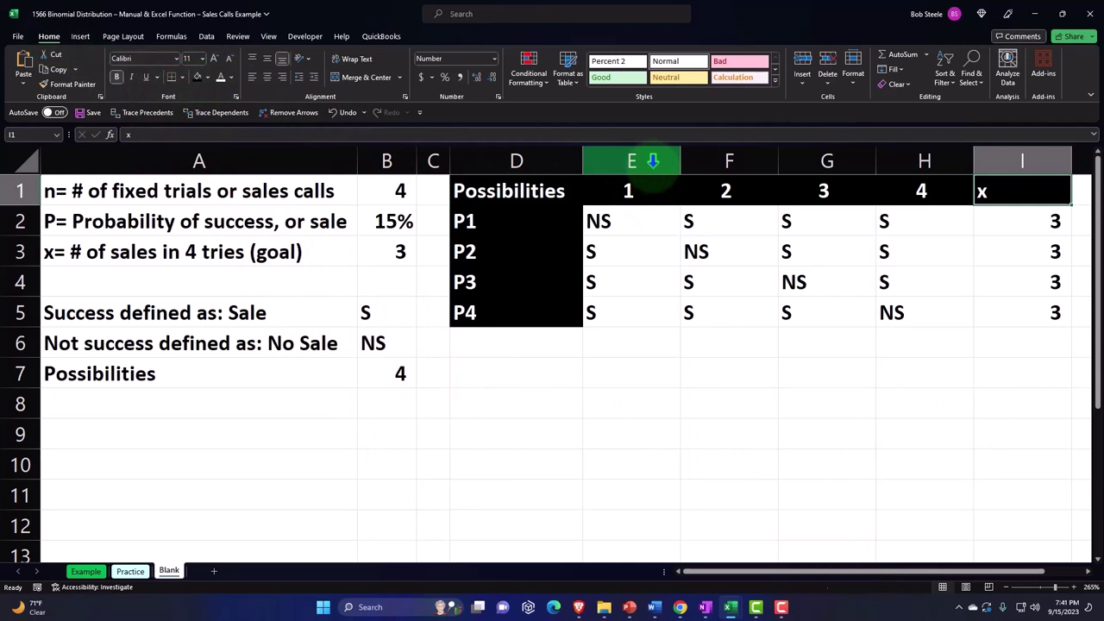
Narrow columns E through I equally and center the x header in I1.
drag(653, 160, 979, 159)
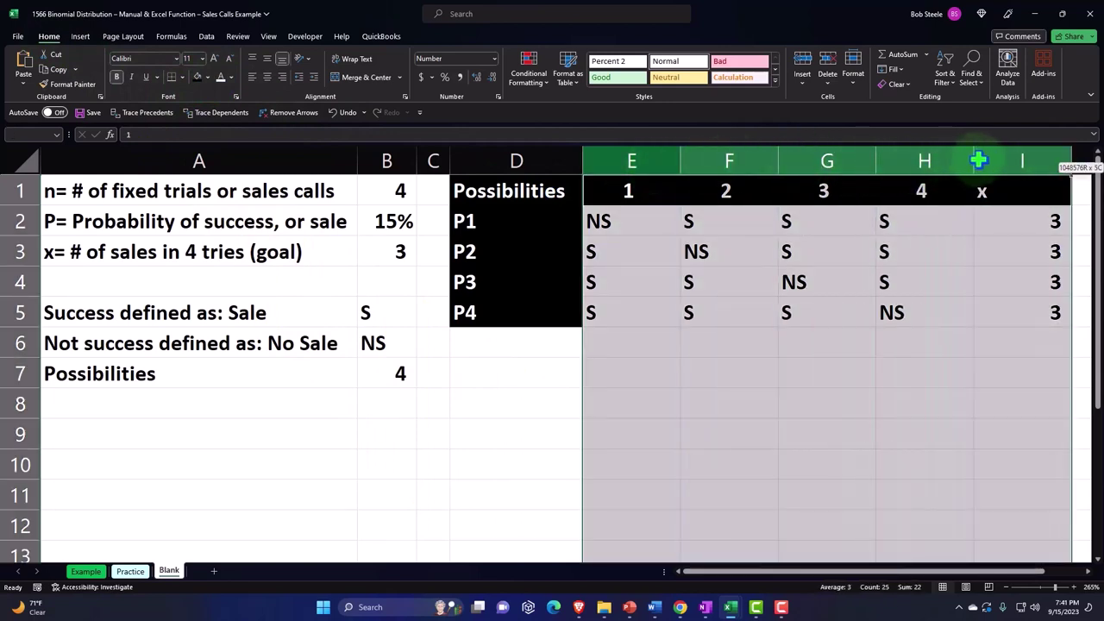
drag(876, 167, 849, 177)
click(901, 190)
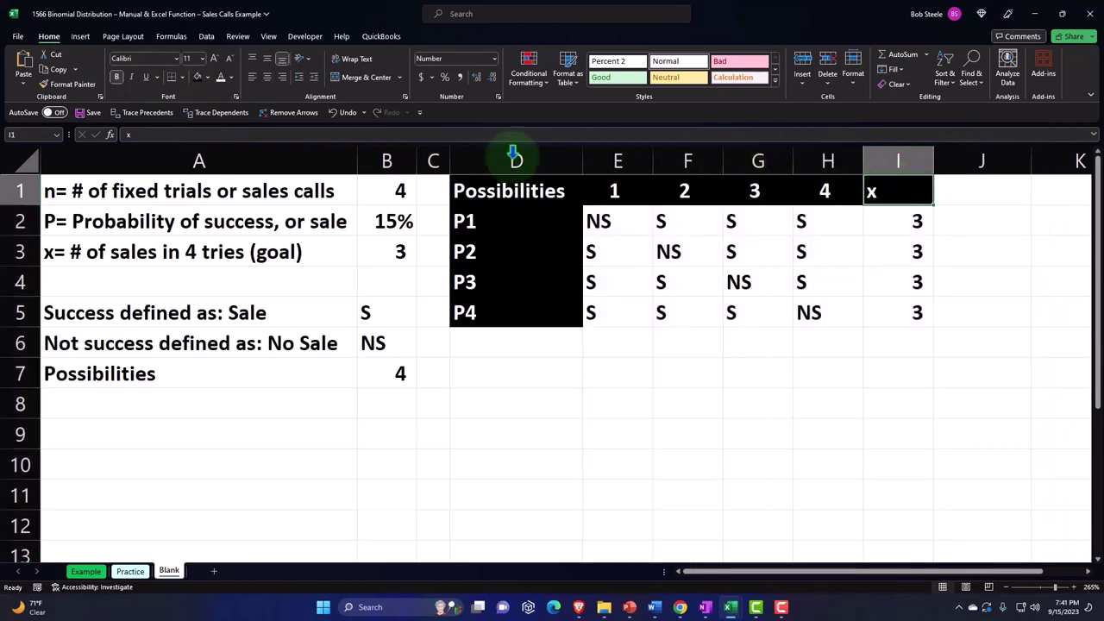
click(268, 77)
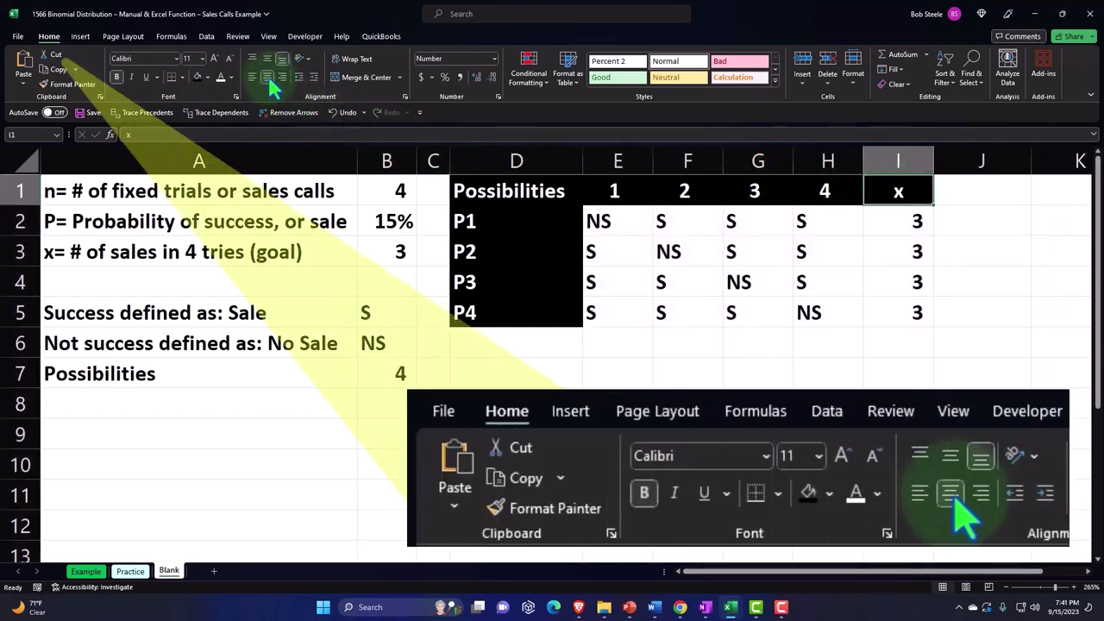
Narrow columns E through I further so the possibilities table is more compact.
click(732, 248)
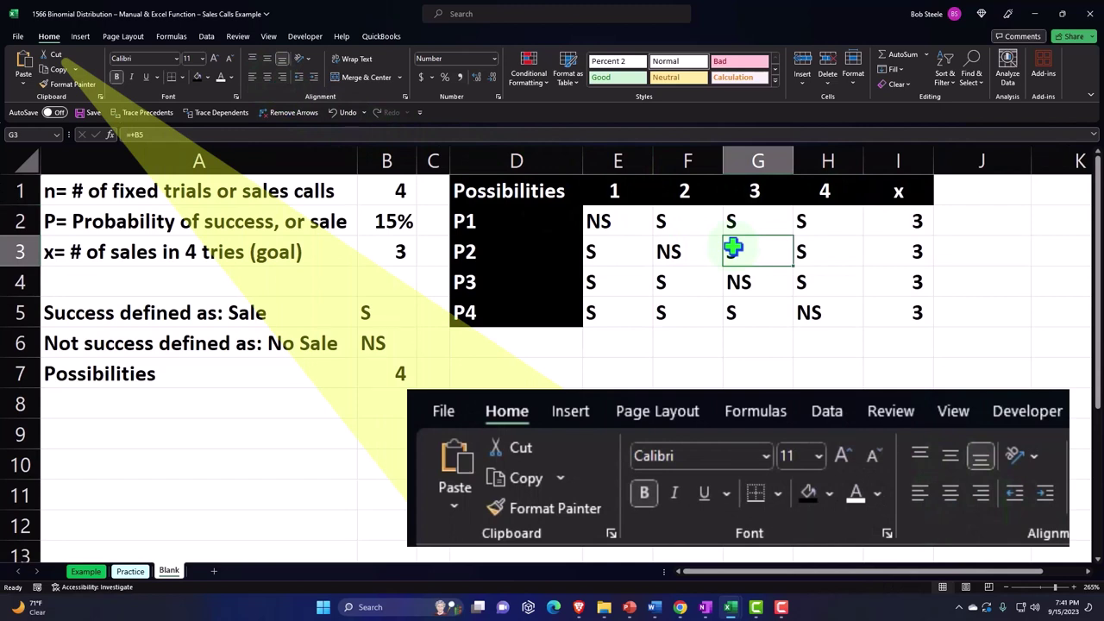
key(Right)
key(Right)
key(Right)
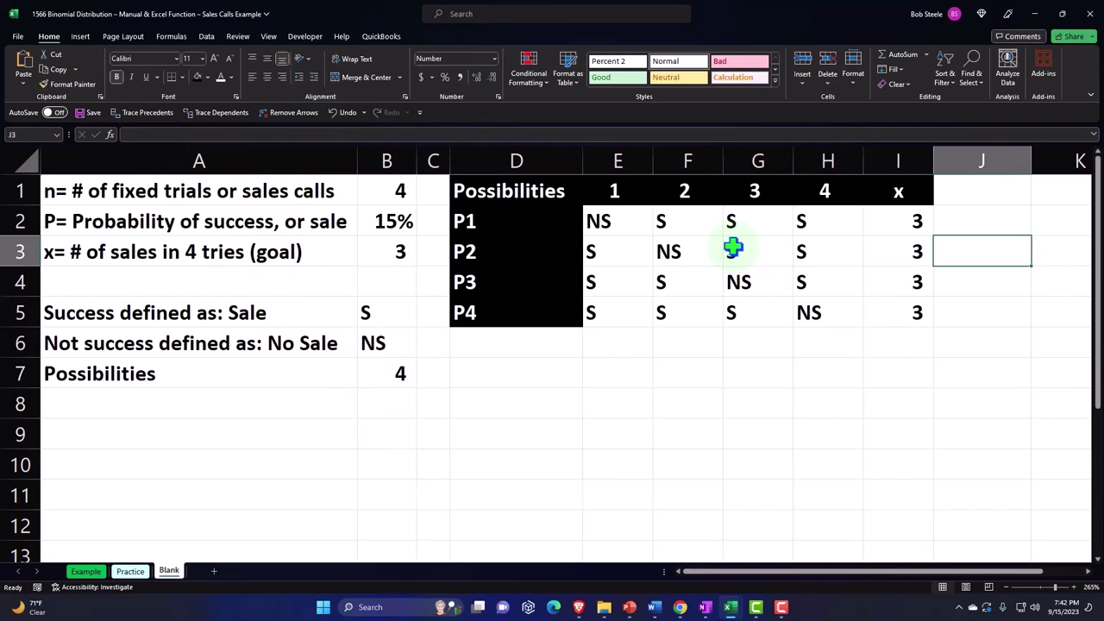
drag(640, 160, 813, 157)
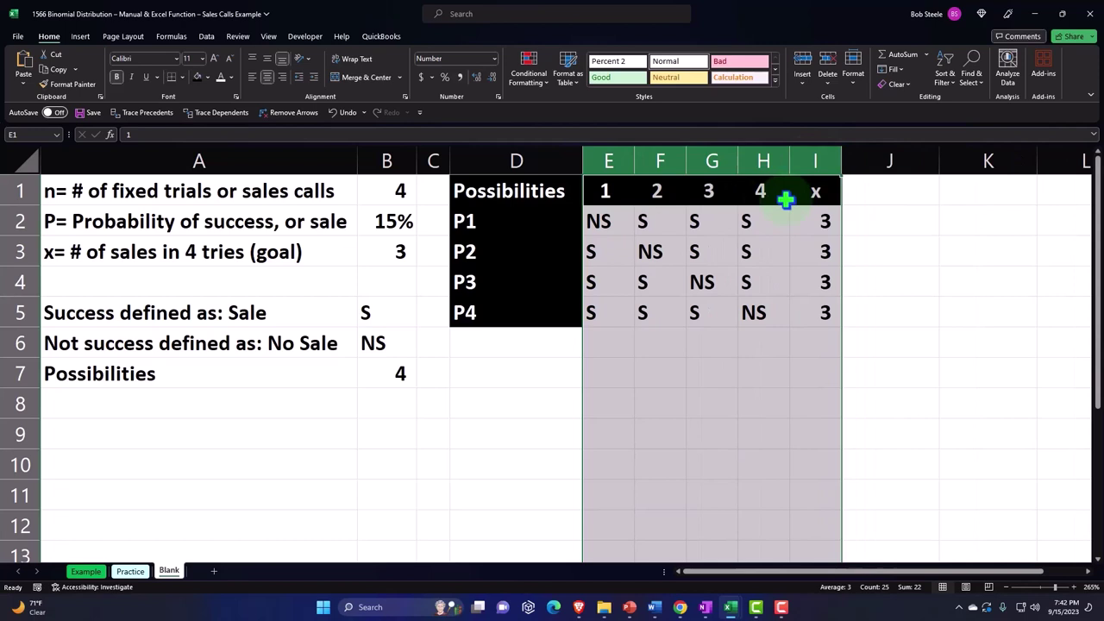
Enter the trial number headers 1, 2, 3 and 4 in J1:M1, beside the x header.
click(617, 223)
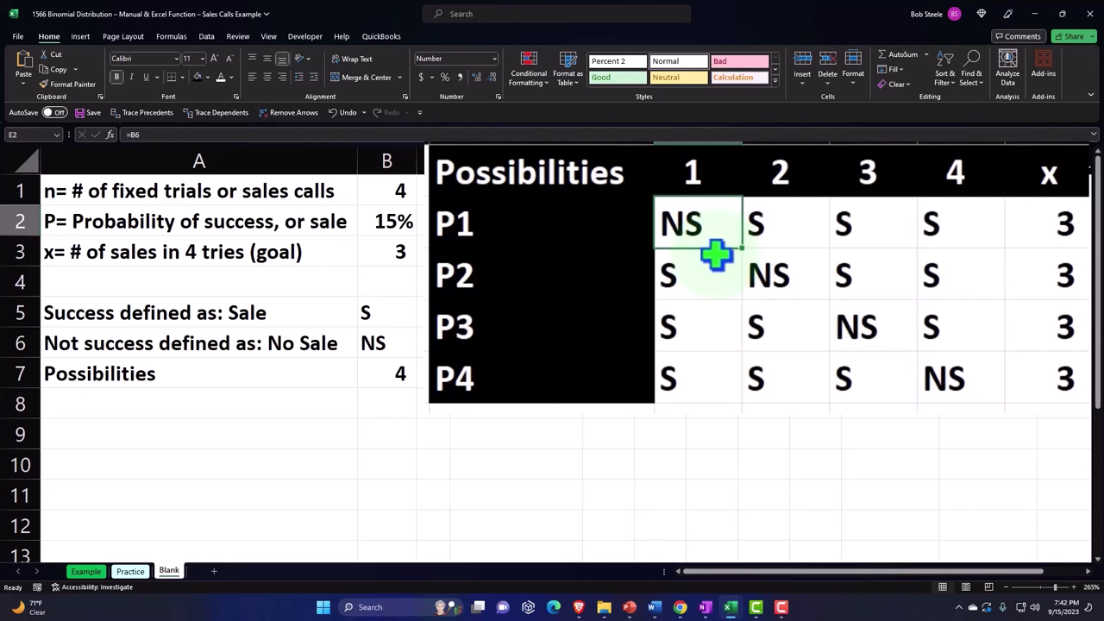
key(Right)
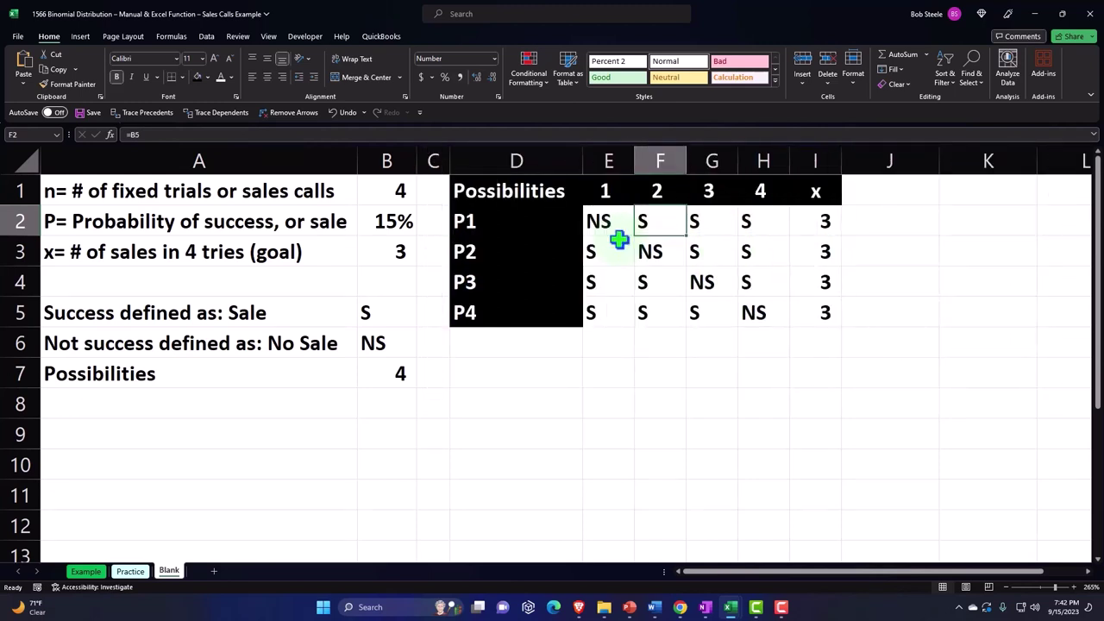
key(Right)
key(Right)
key(Right)
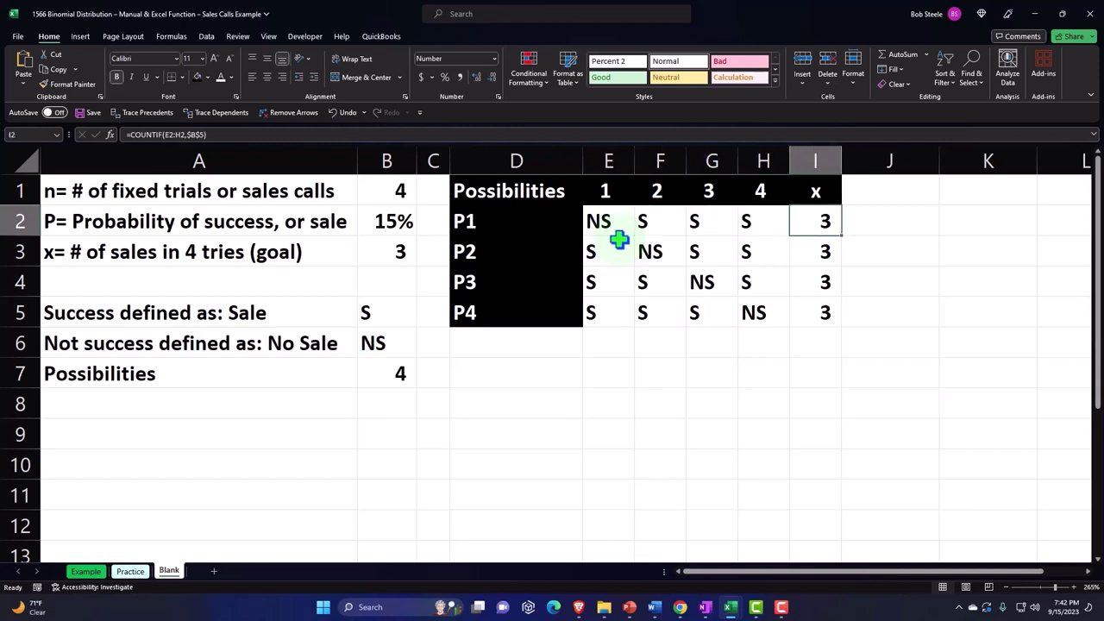
key(Up)
key(Right)
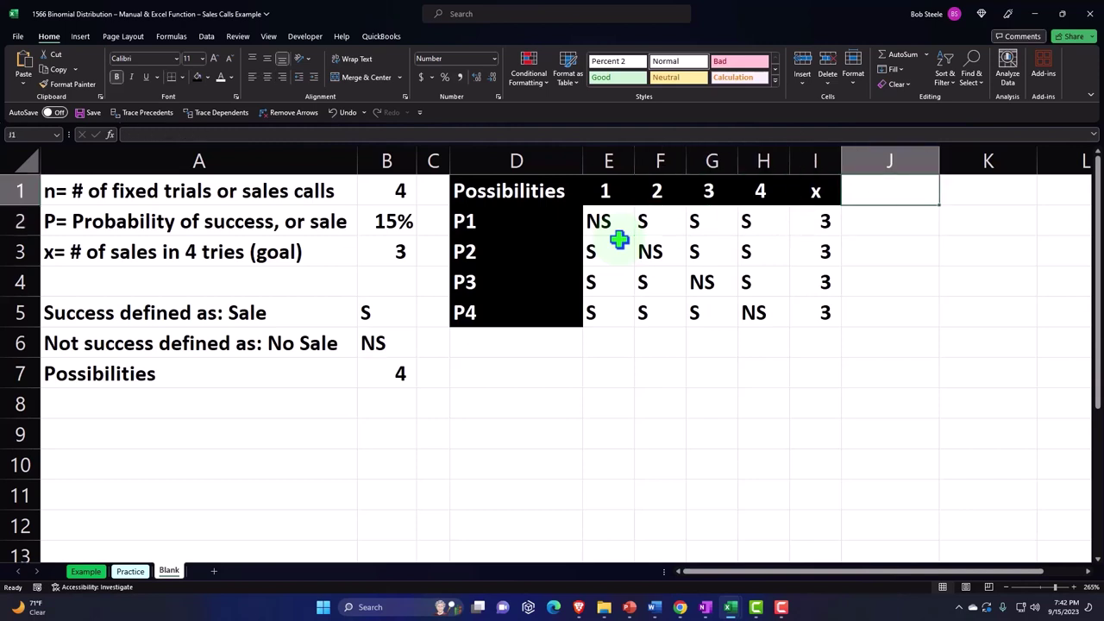
text(1)
key(Right)
text(2)
key(Right)
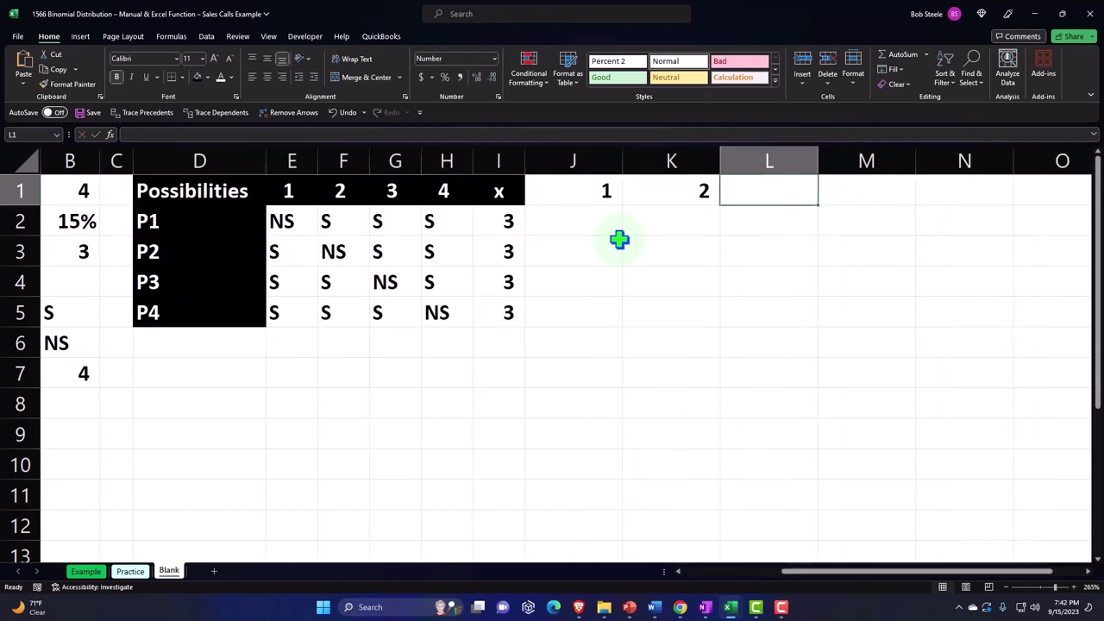
text(3)
key(Right)
text(4)
key(Right)
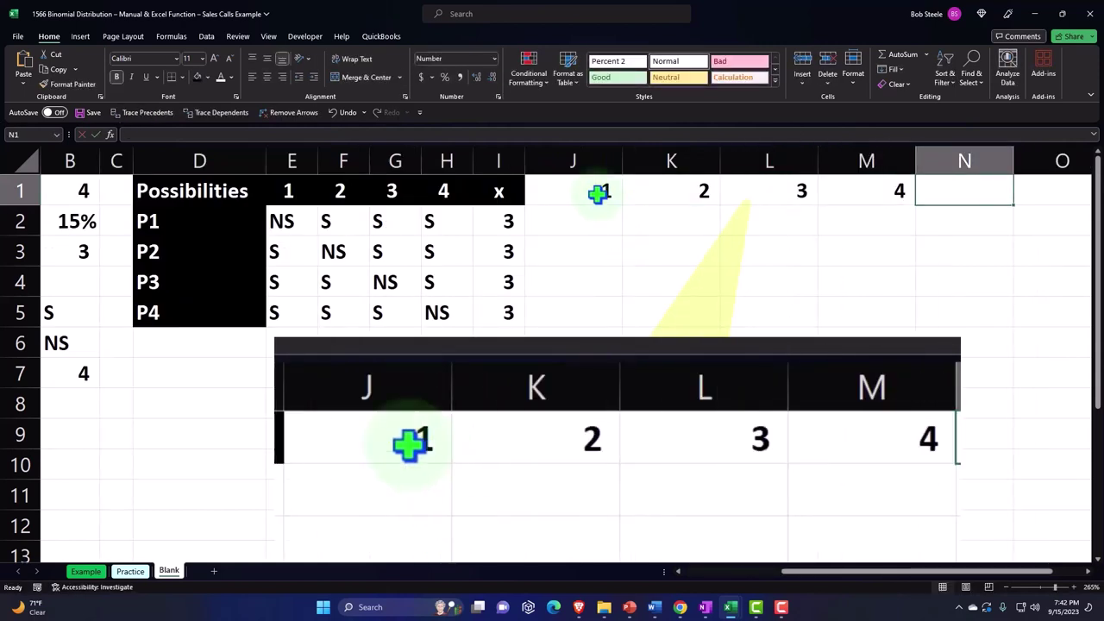
Format the trial headers in J1:M1 with a black fill and white font.
drag(595, 190, 820, 190)
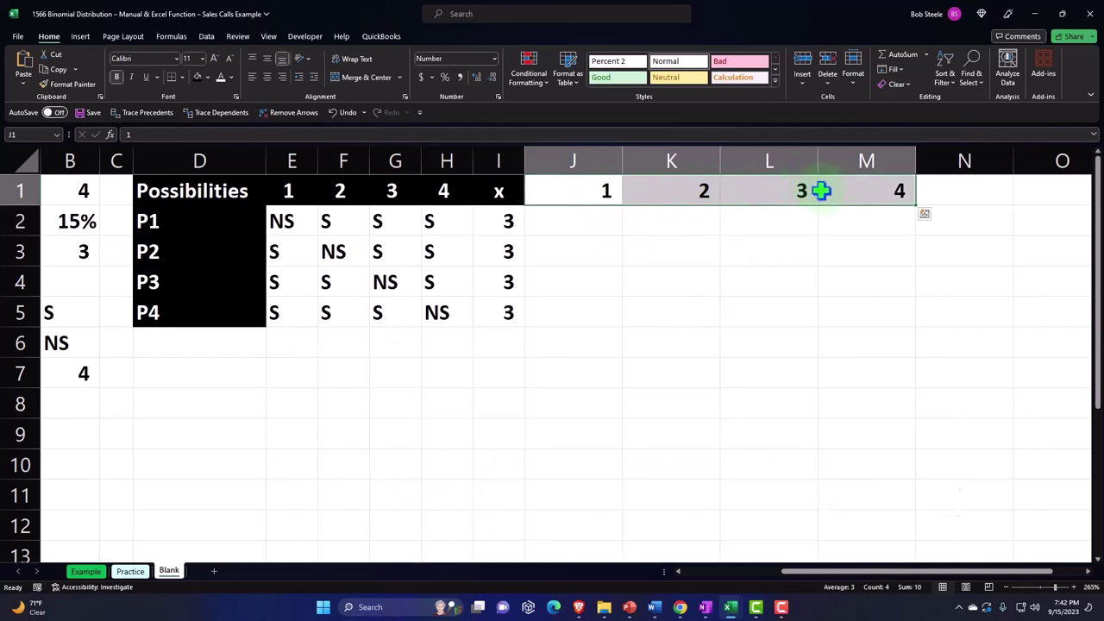
click(197, 77)
click(222, 77)
click(629, 219)
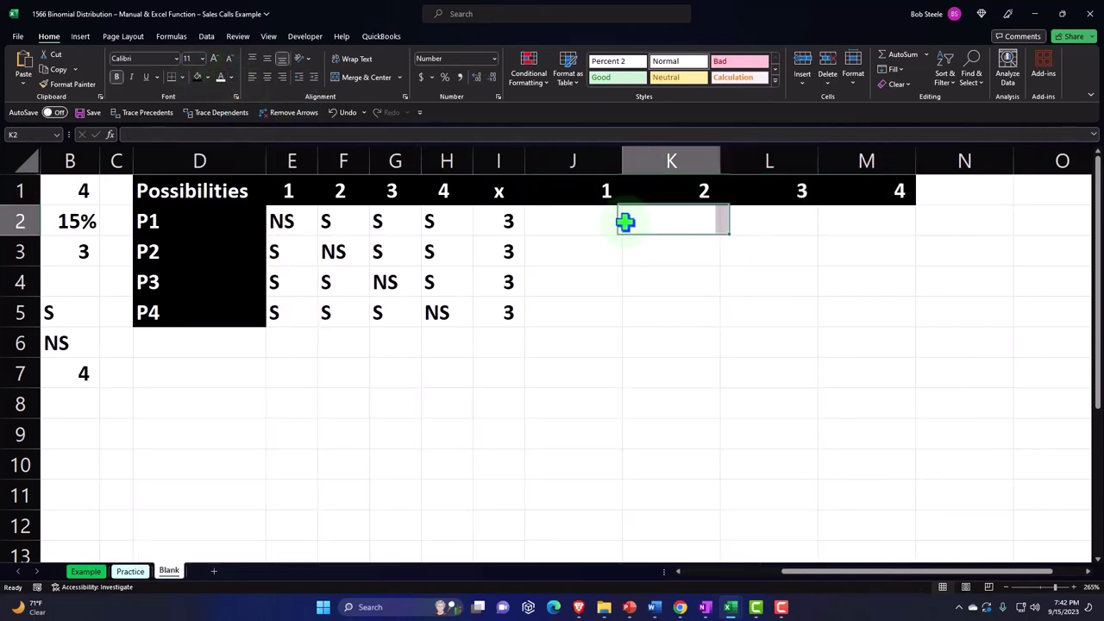
Narrow columns J through M equally and center the trial headers in J1:M1.
drag(572, 159, 785, 160)
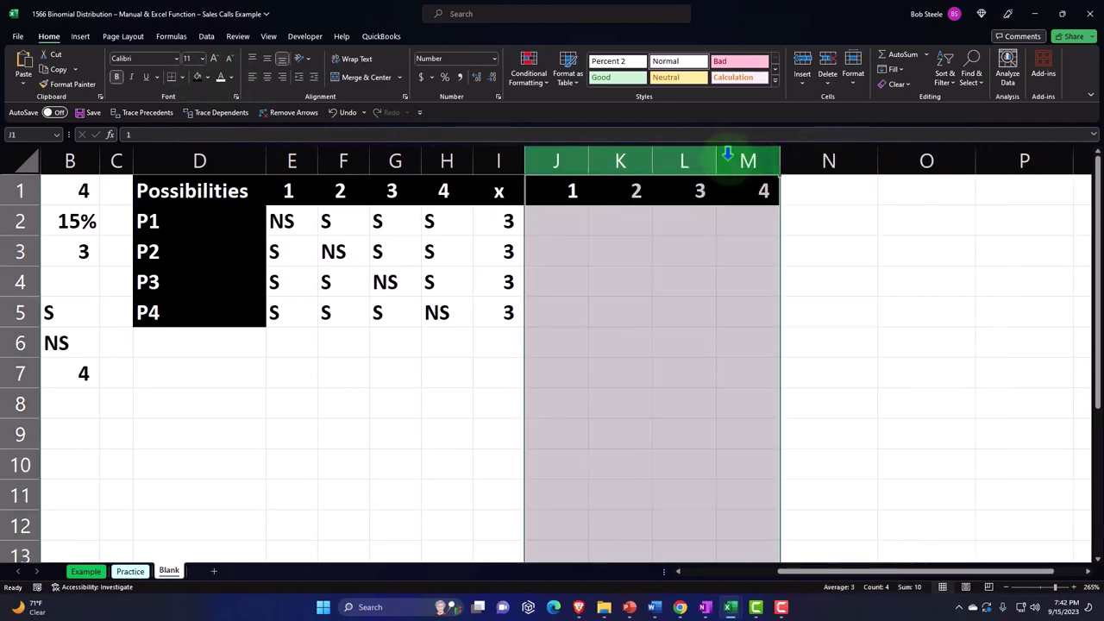
drag(716, 158, 708, 158)
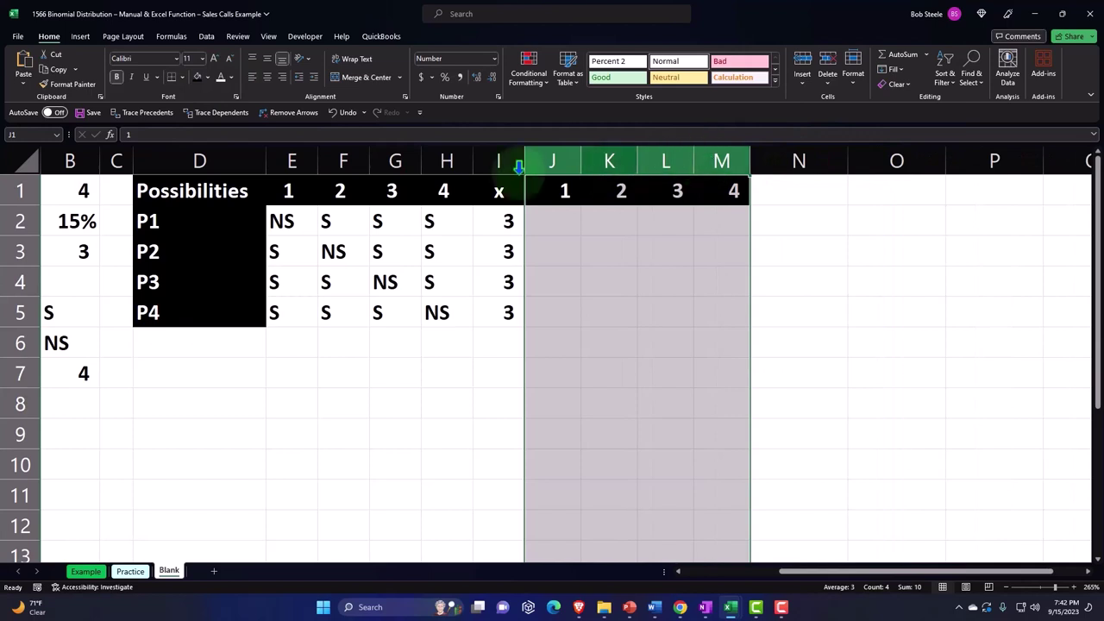
drag(552, 195, 698, 177)
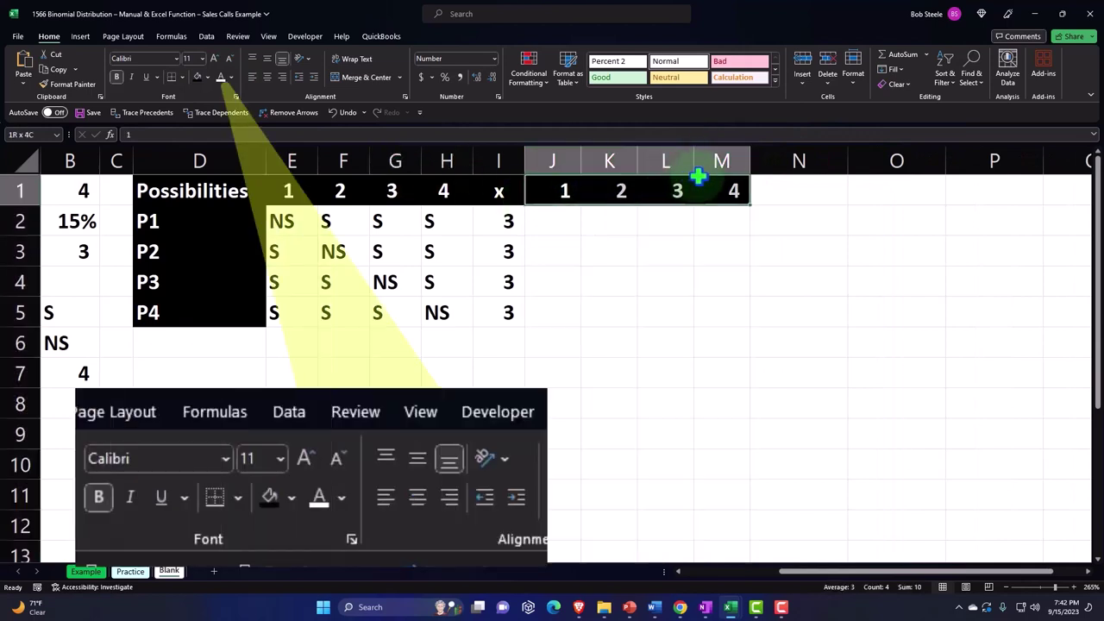
click(266, 77)
click(602, 226)
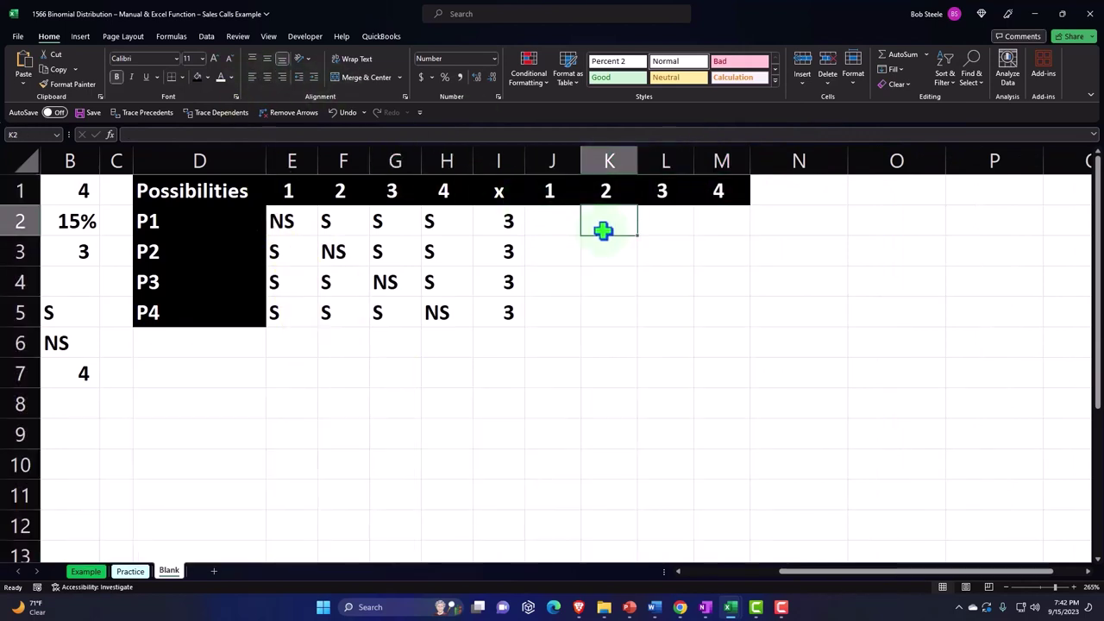
Review possibility P1's trial outcomes and sales count across row 2 up to J2.
key(Left)
key(Left)
key(Left)
key(Left)
key(Left)
key(Left)
key(Left)
key(Left)
key(Left)
key(Right)
key(Right)
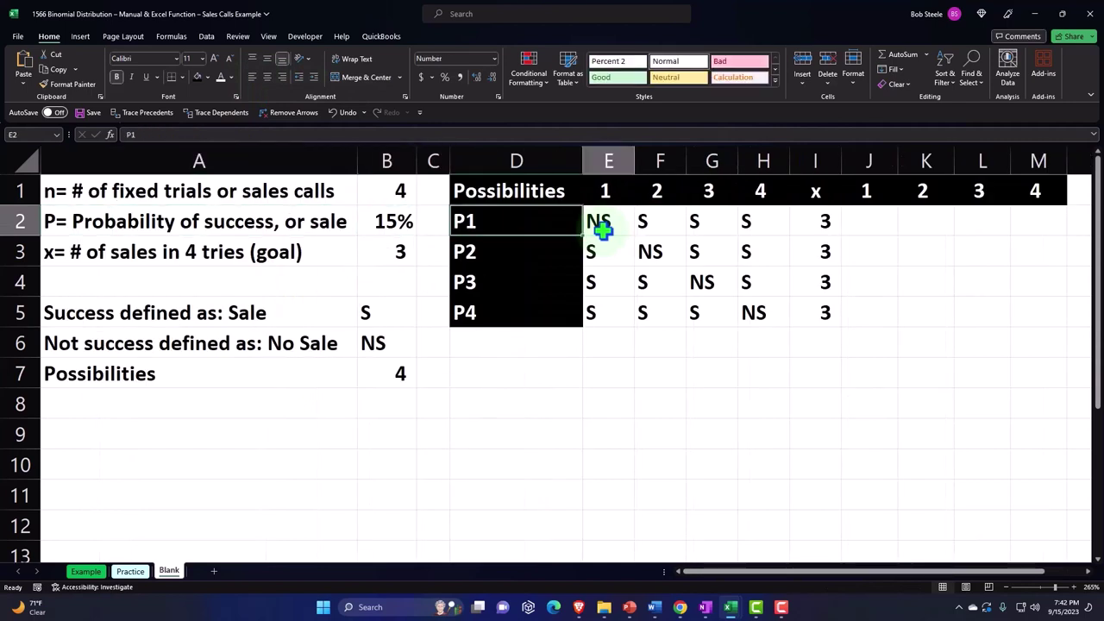
key(Right)
key(Right)
key(Right)
key(Right)
key(Right)
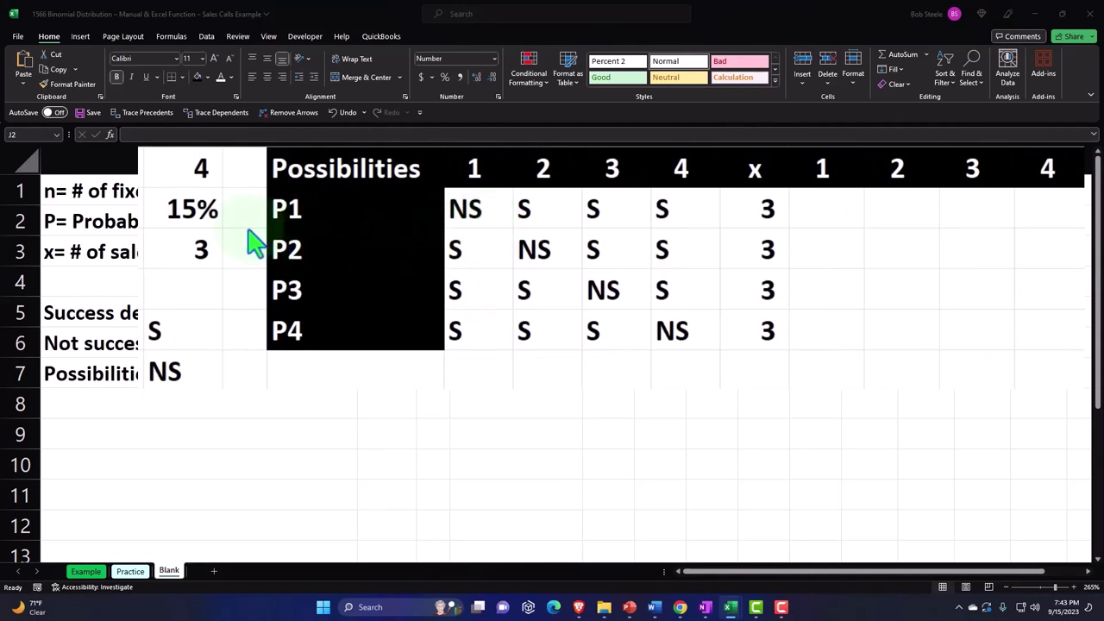
Start an IF formula in K2 that tests whether P1's trial 2 outcome in F2 equals the success code in B5.
click(899, 207)
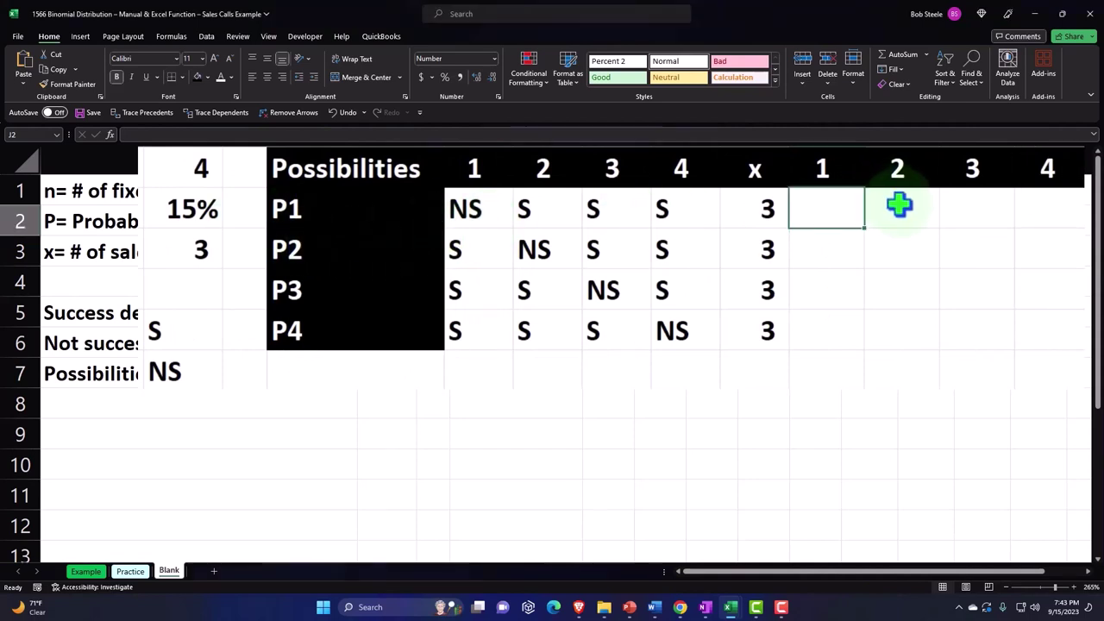
click(900, 204)
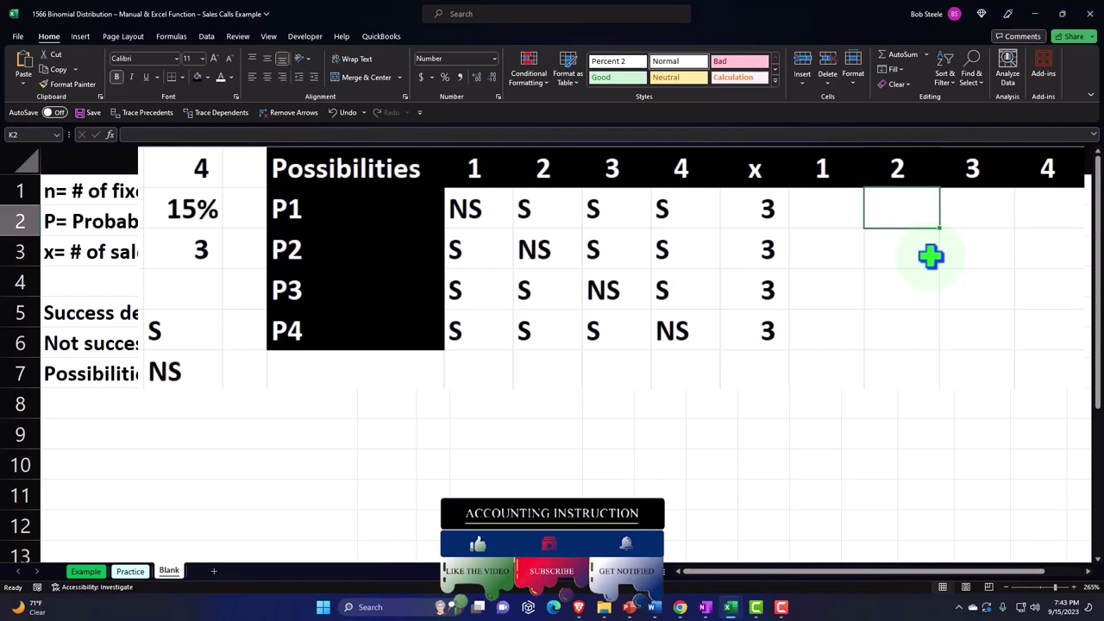
text(=)
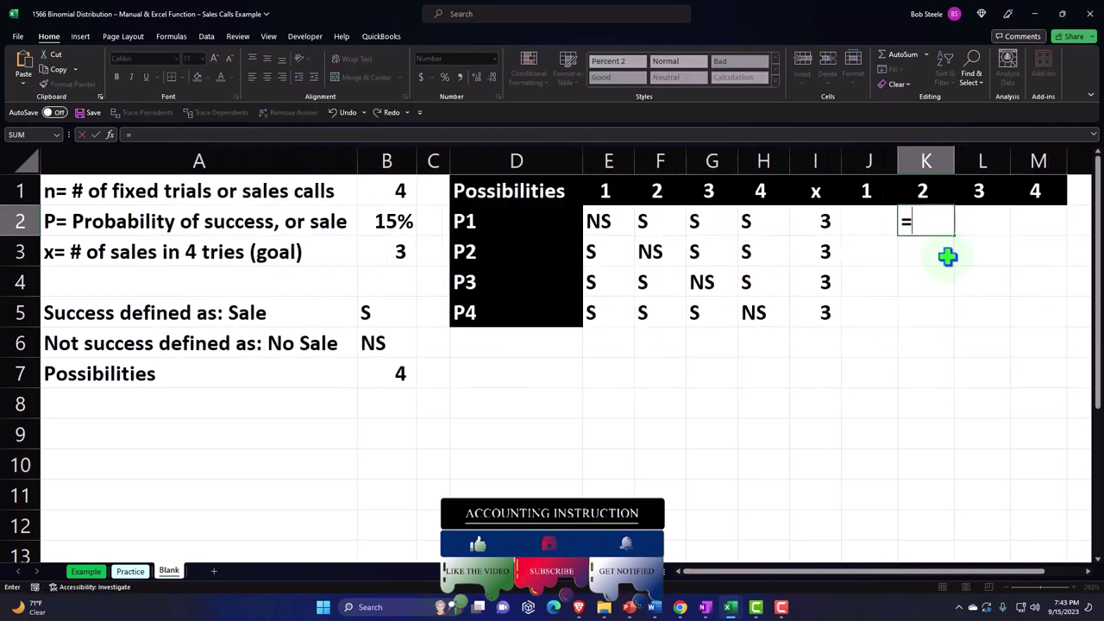
text(if)
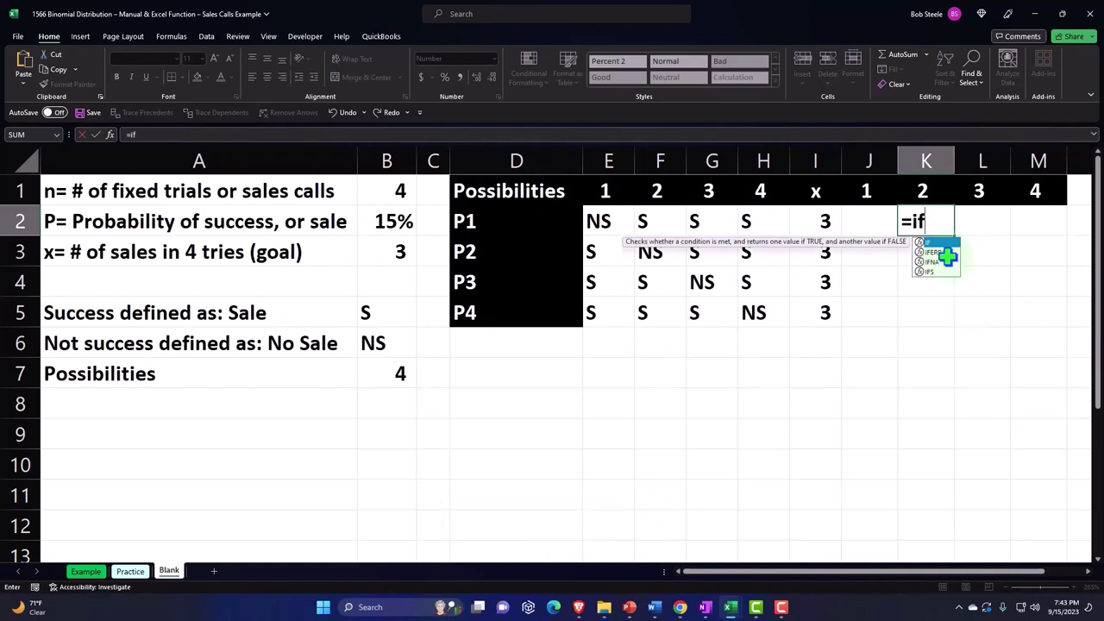
text(()
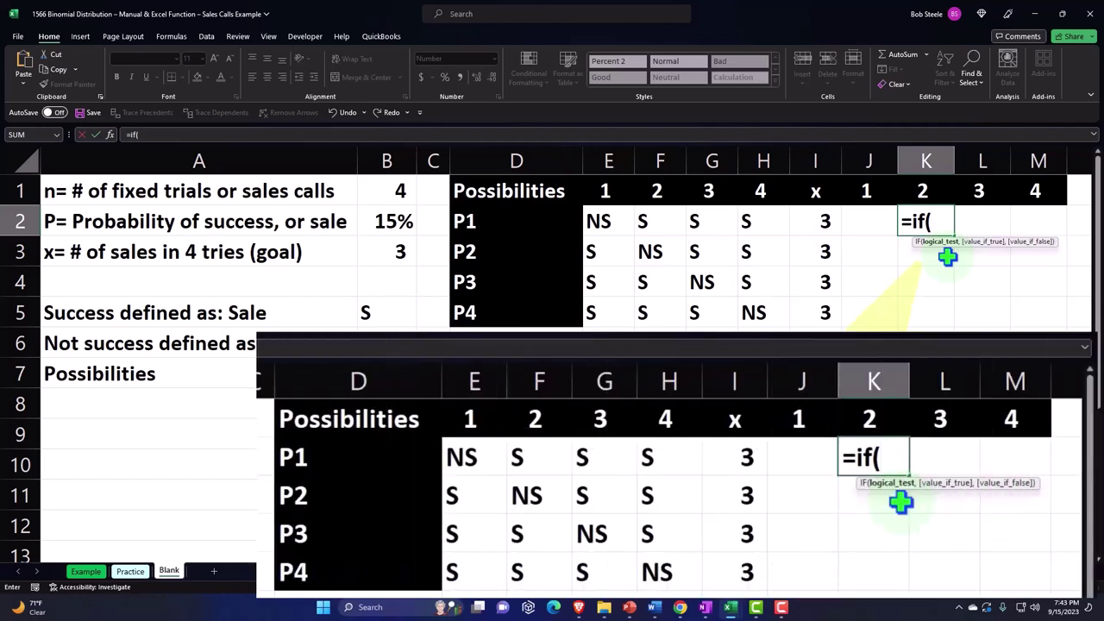
key(Left)
key(Left)
key(Left)
key(Left)
key(Left)
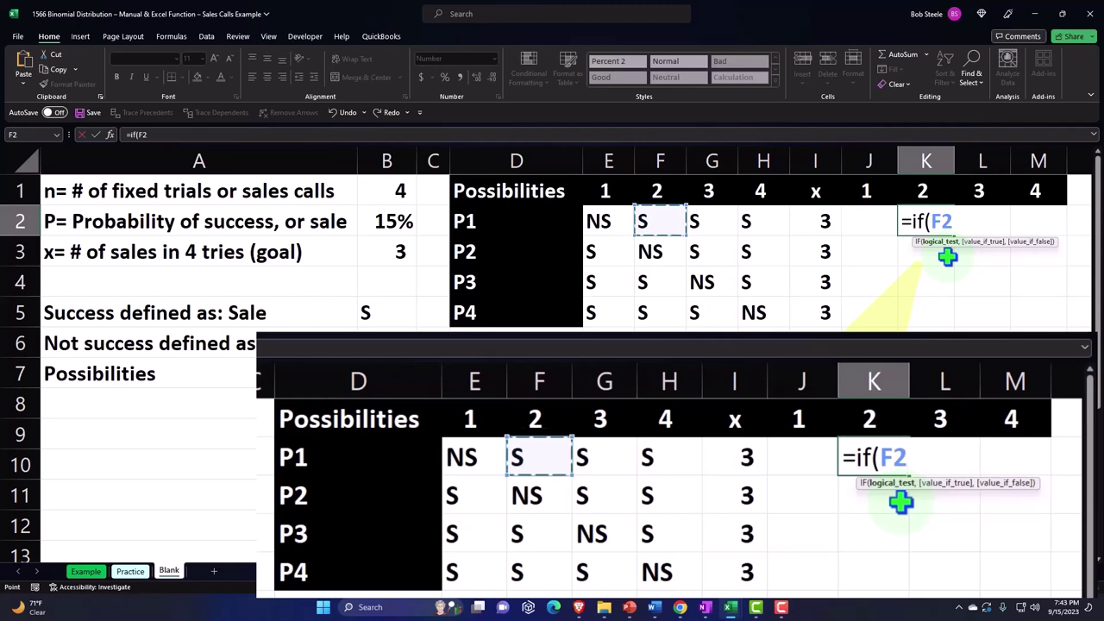
text(=)
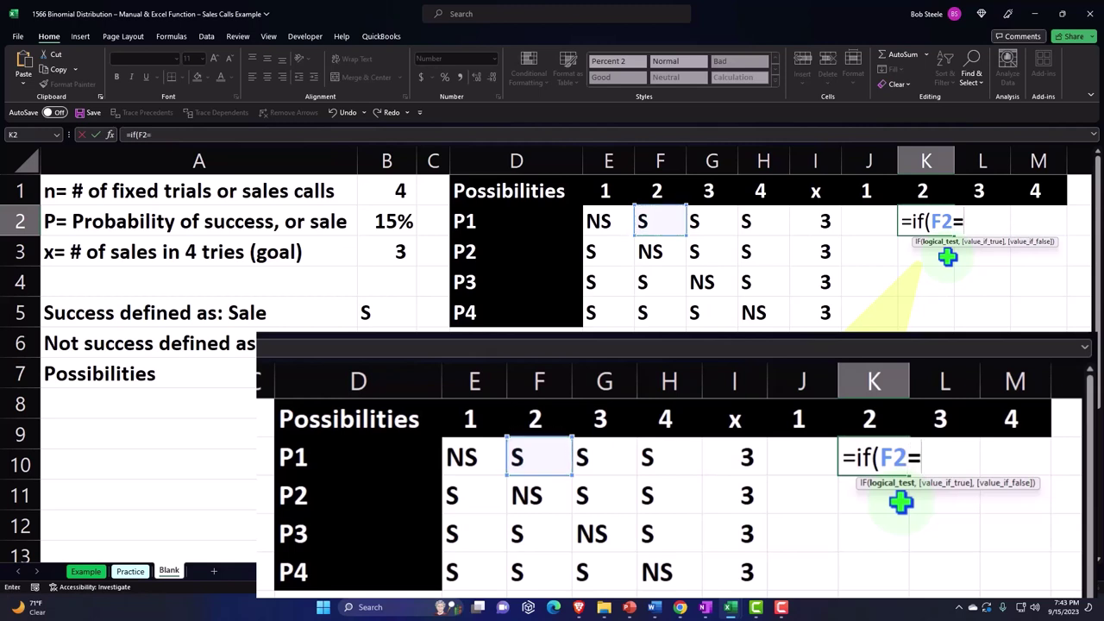
click(389, 310)
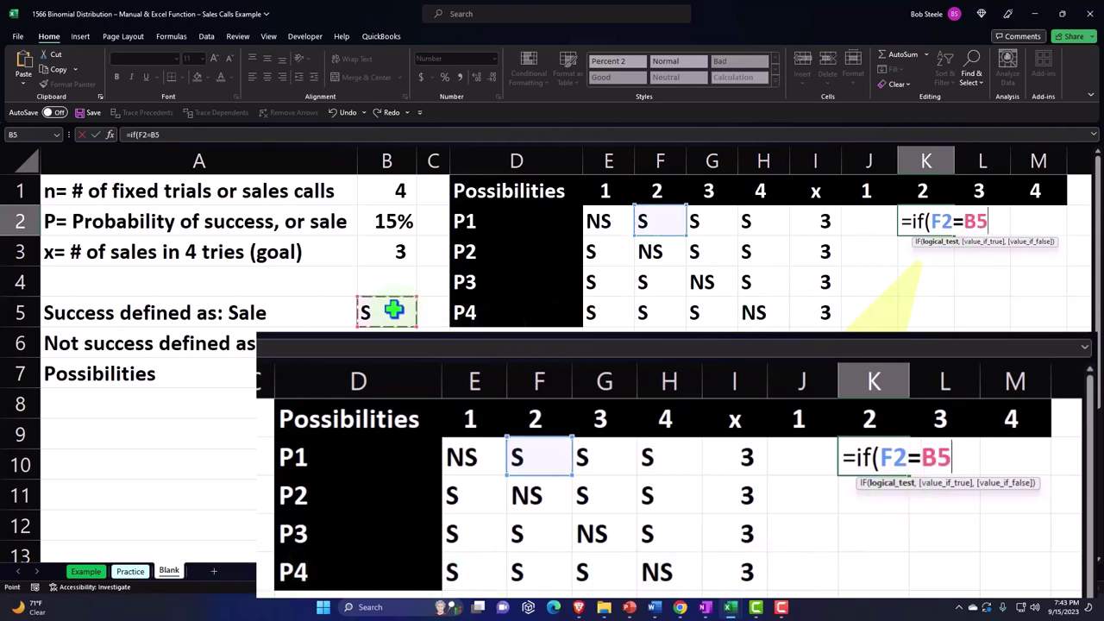
Complete K2's IF formula with B2 as the true value and 1-B2 as the false value, and format the cell as a percentage.
text(,)
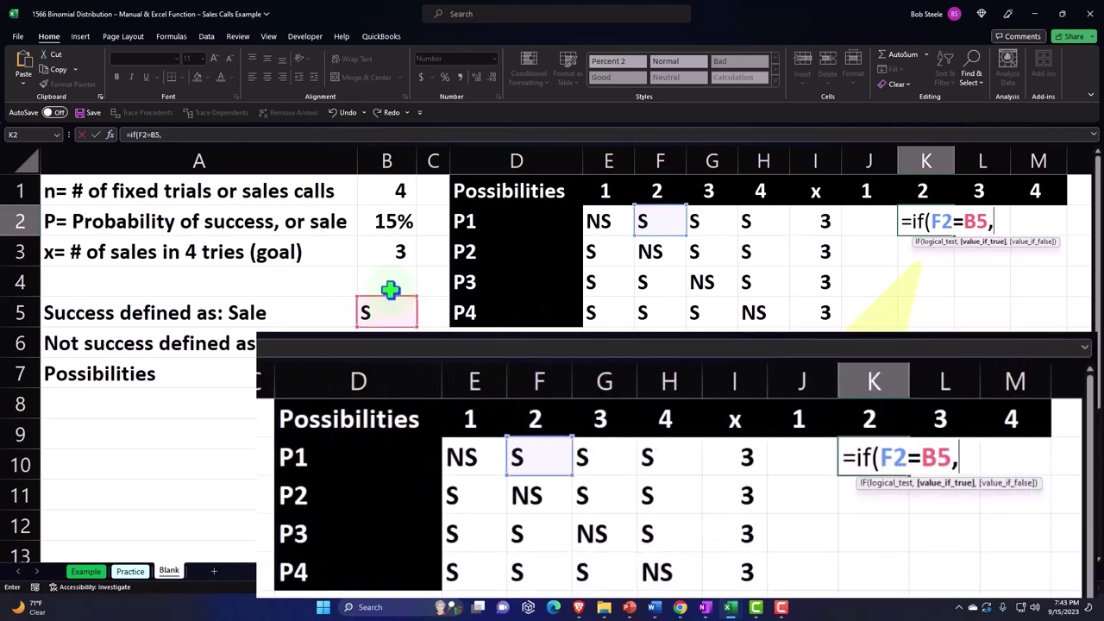
click(387, 221)
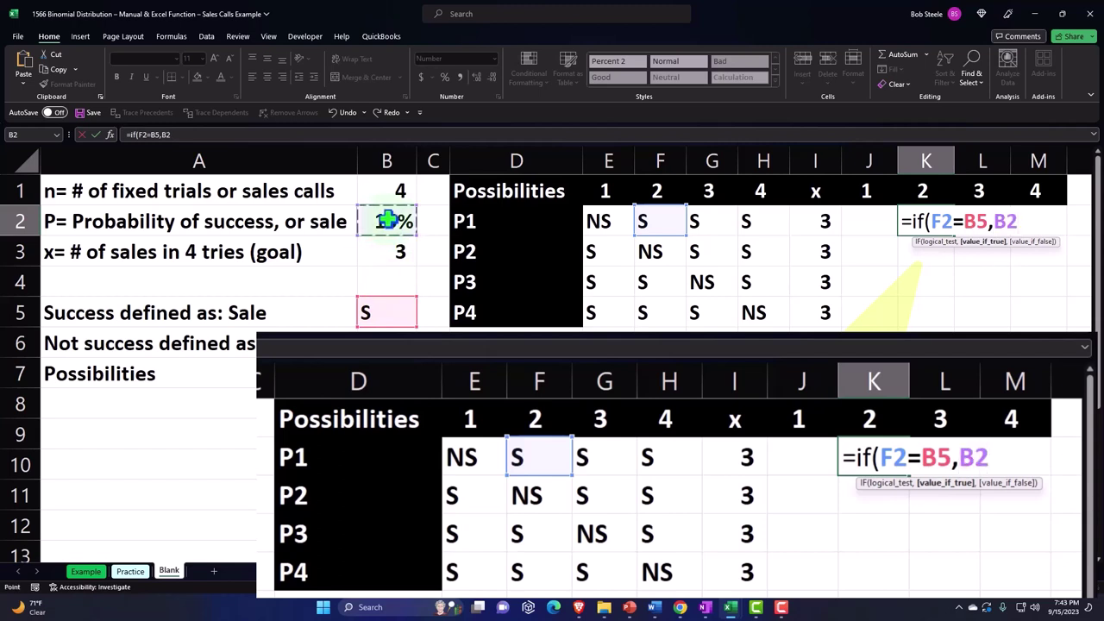
text(,)
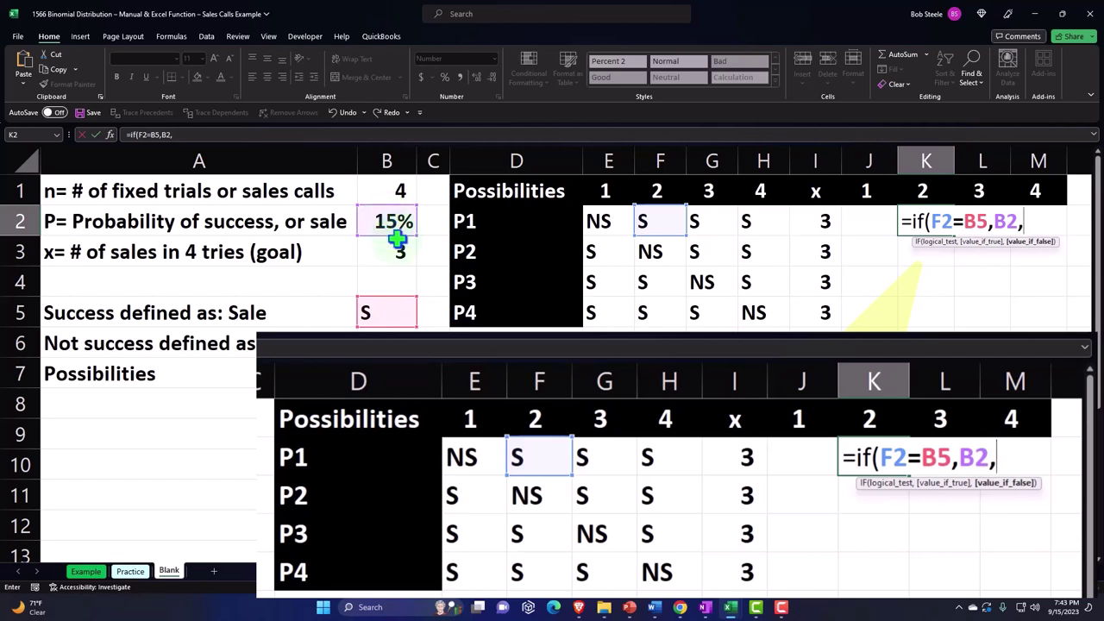
text(1-.)
click(395, 222)
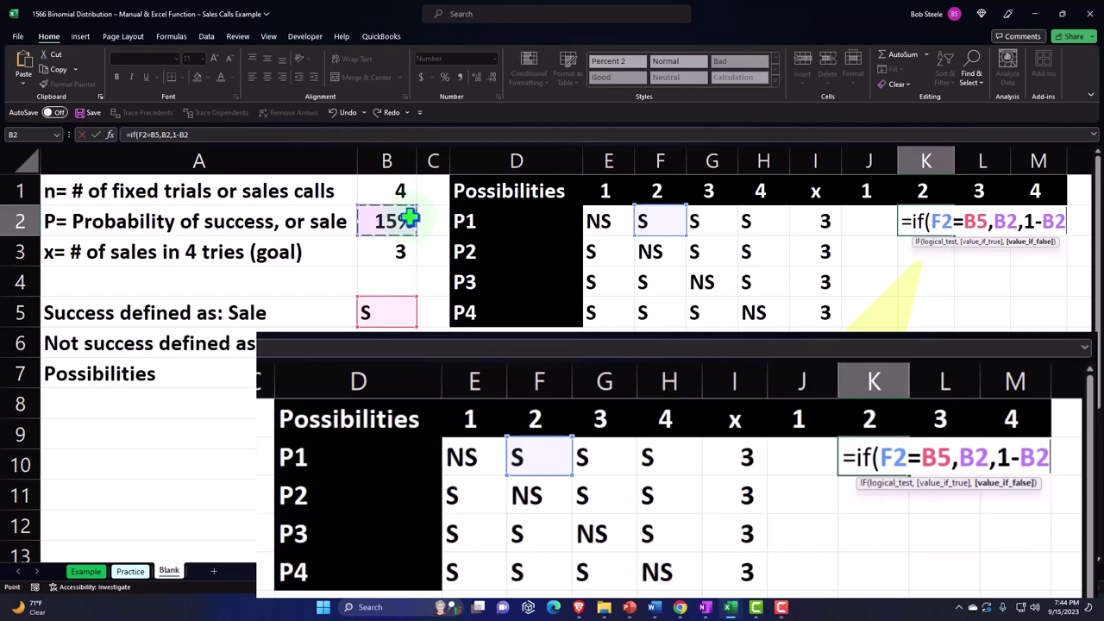
key(Return)
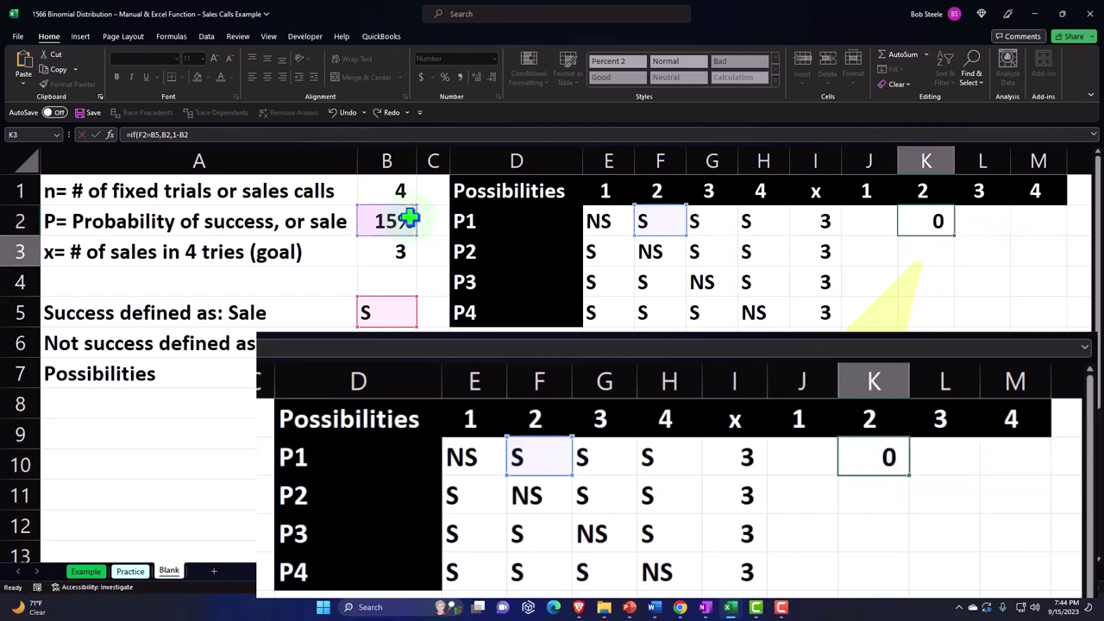
click(922, 219)
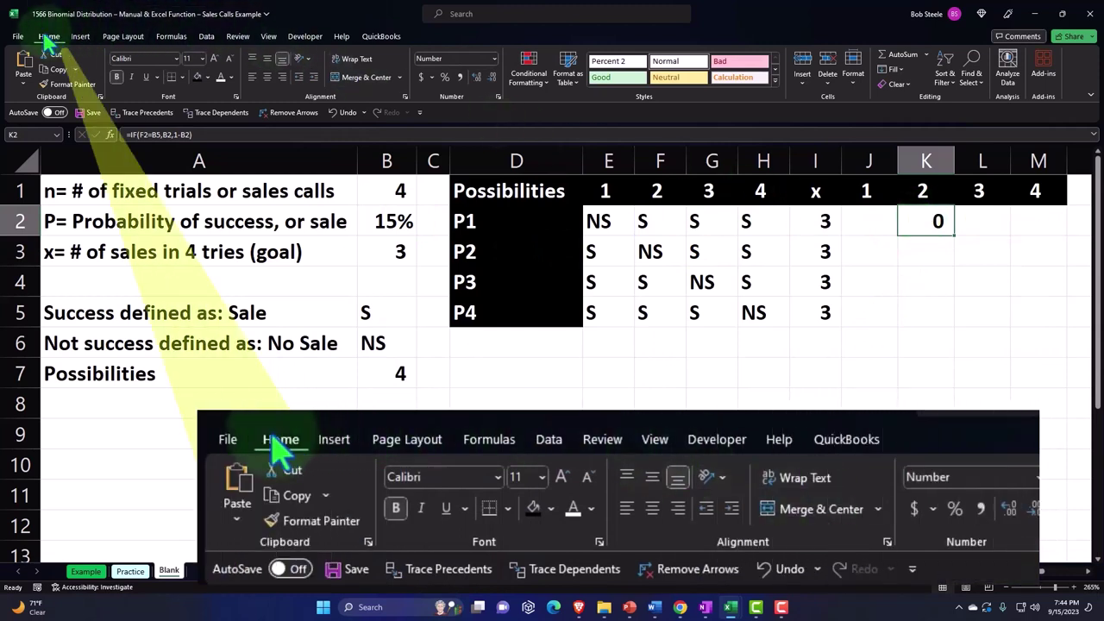
click(445, 78)
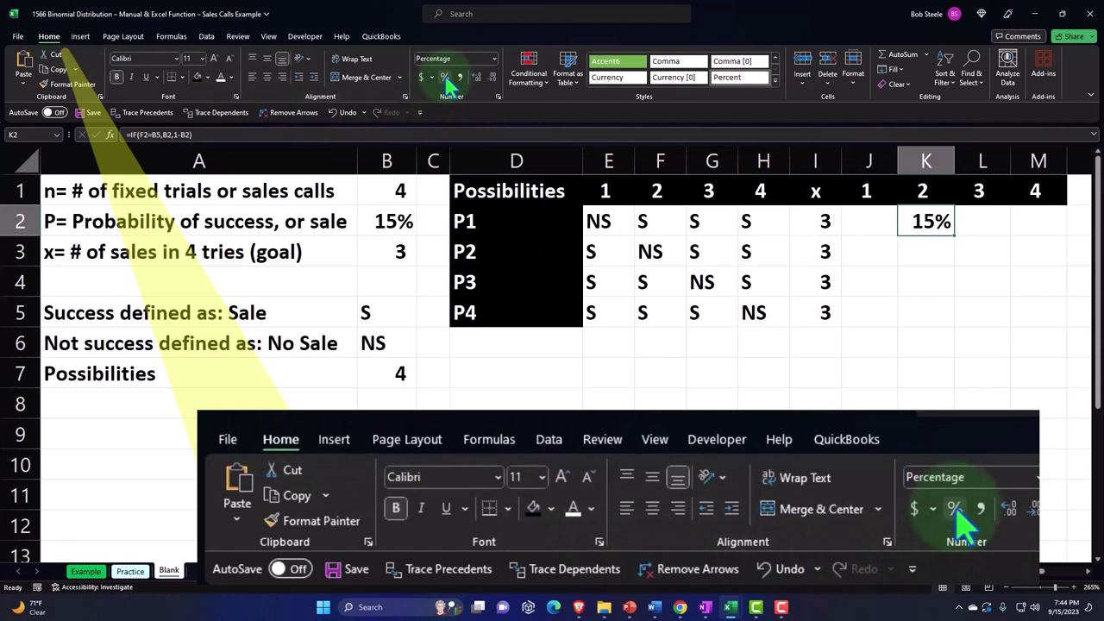
Make the B5 reference and both B2 references absolute in K2's formula, giving =IF(F2=$B$5,$B$2,1-$B$2).
double_click(923, 219)
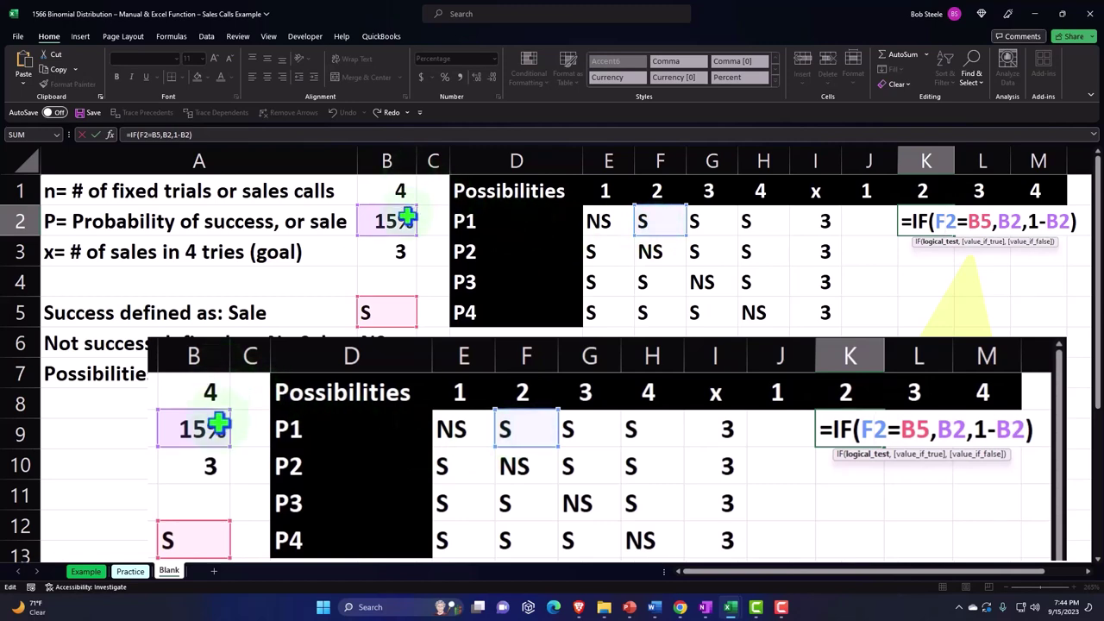
click(978, 221)
key(F4)
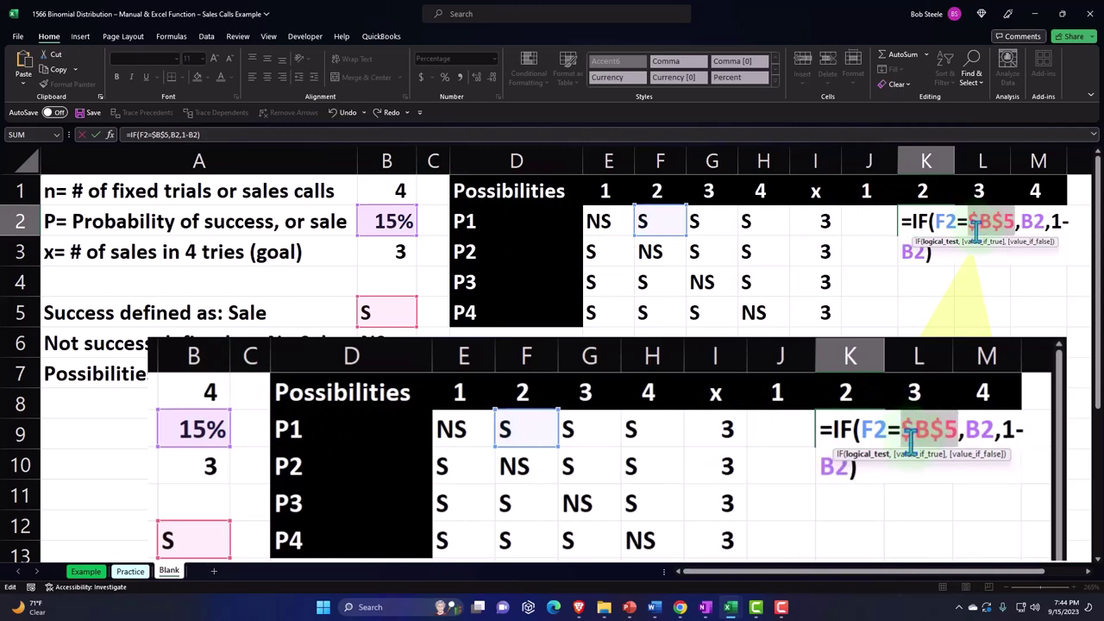
click(1032, 222)
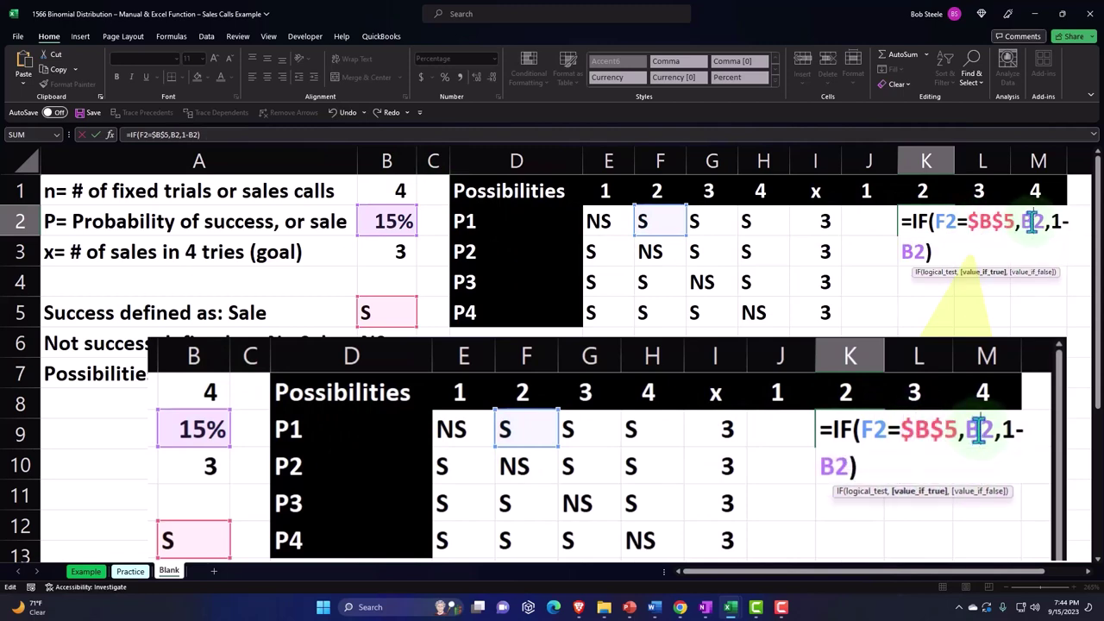
key(F4)
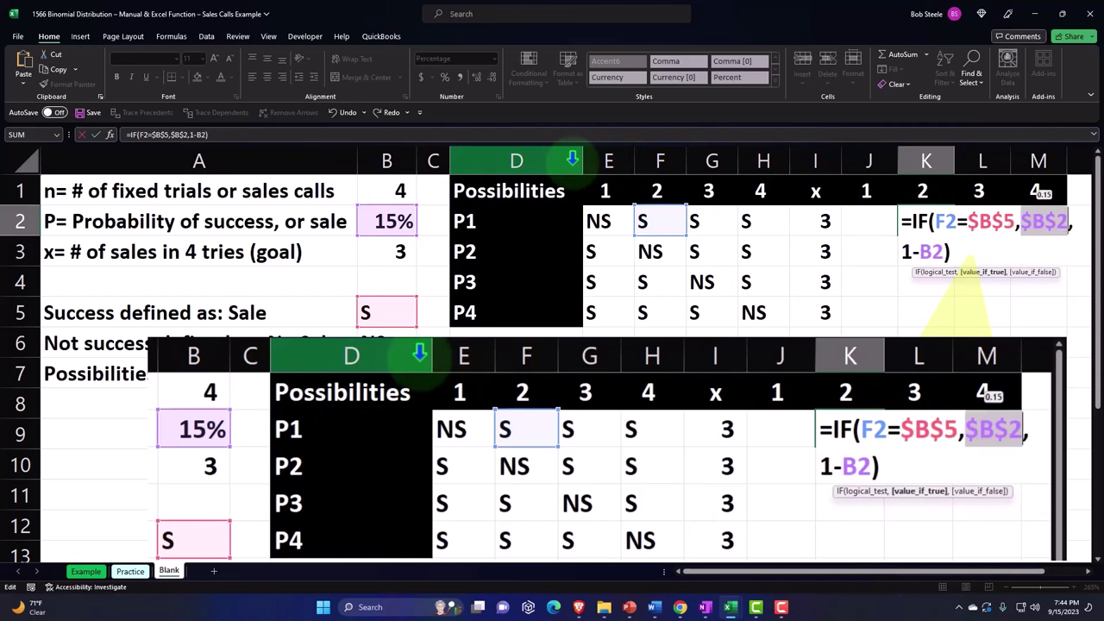
click(930, 251)
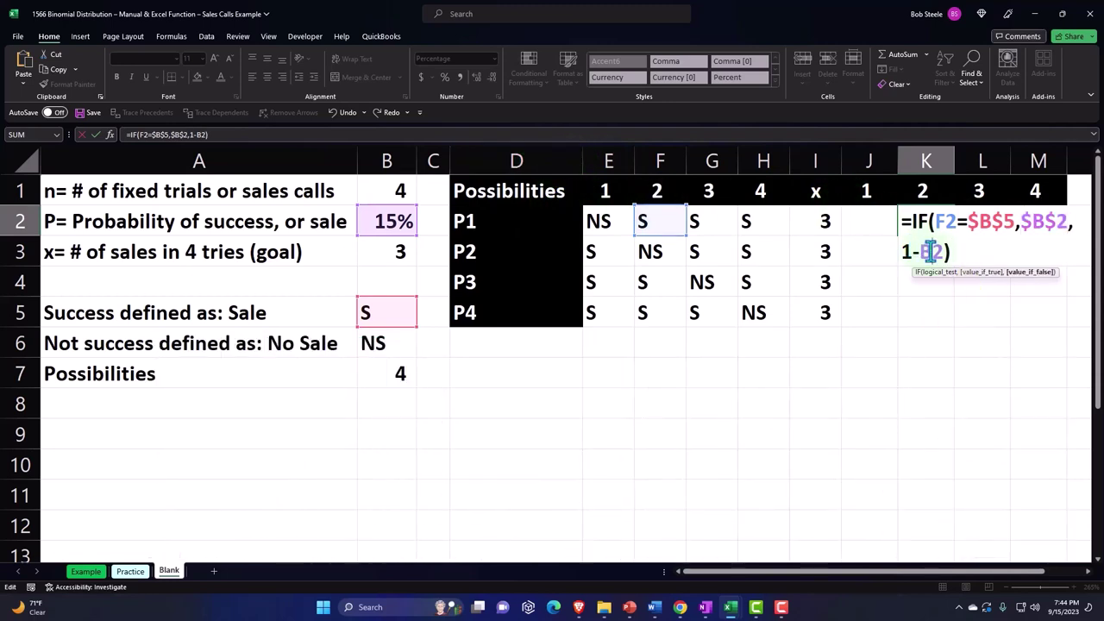
key(F4)
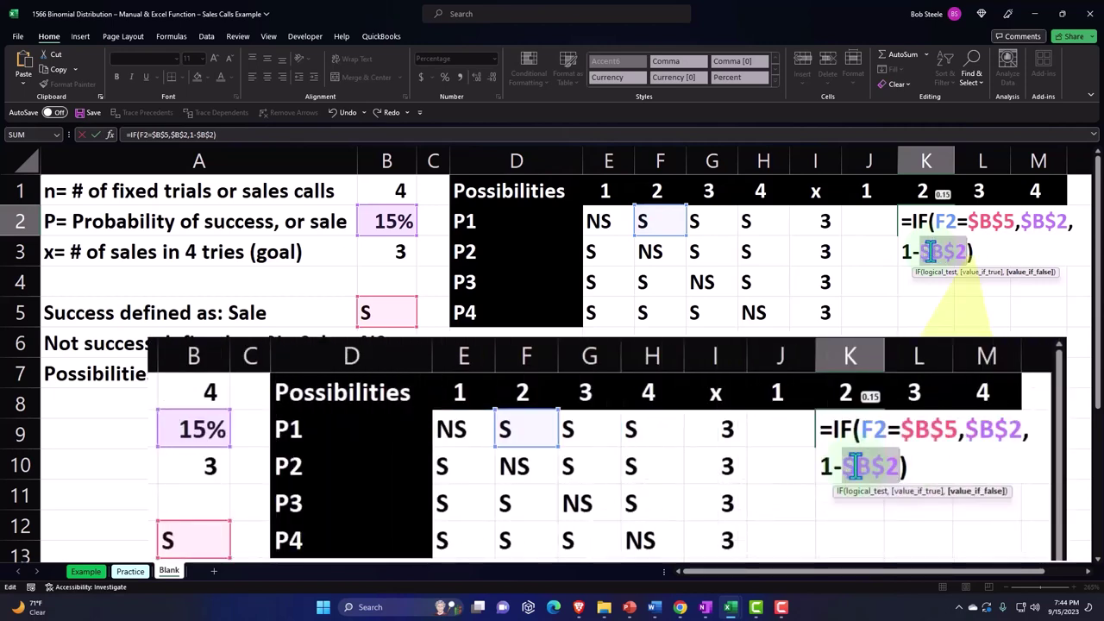
key(Return)
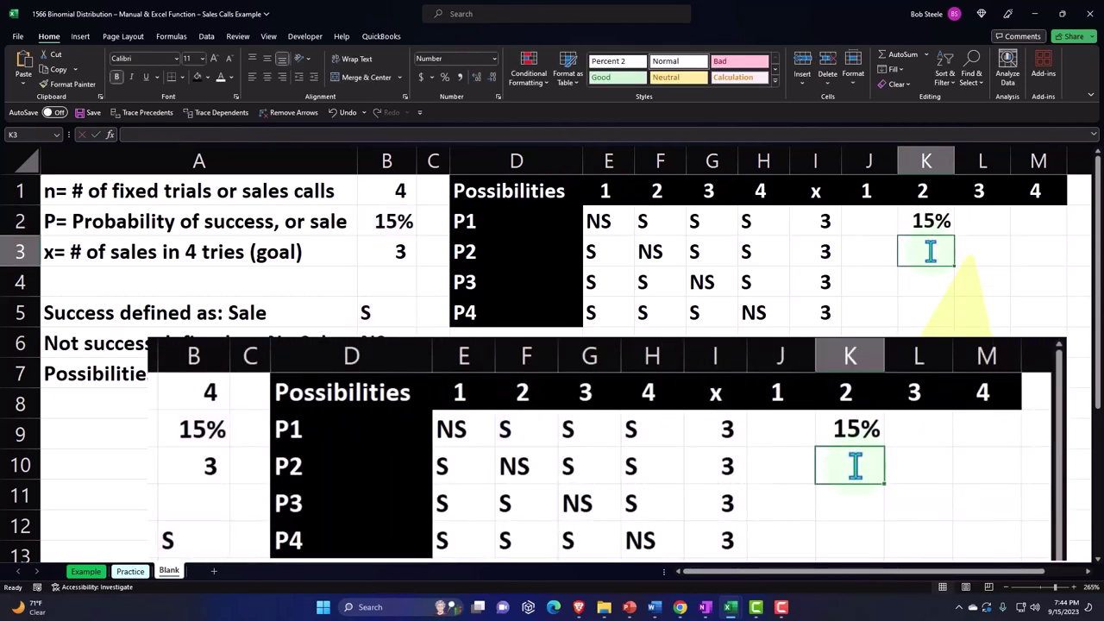
Fill K2's probability formula across P1's row to cover all four trials in J2:M2.
click(933, 220)
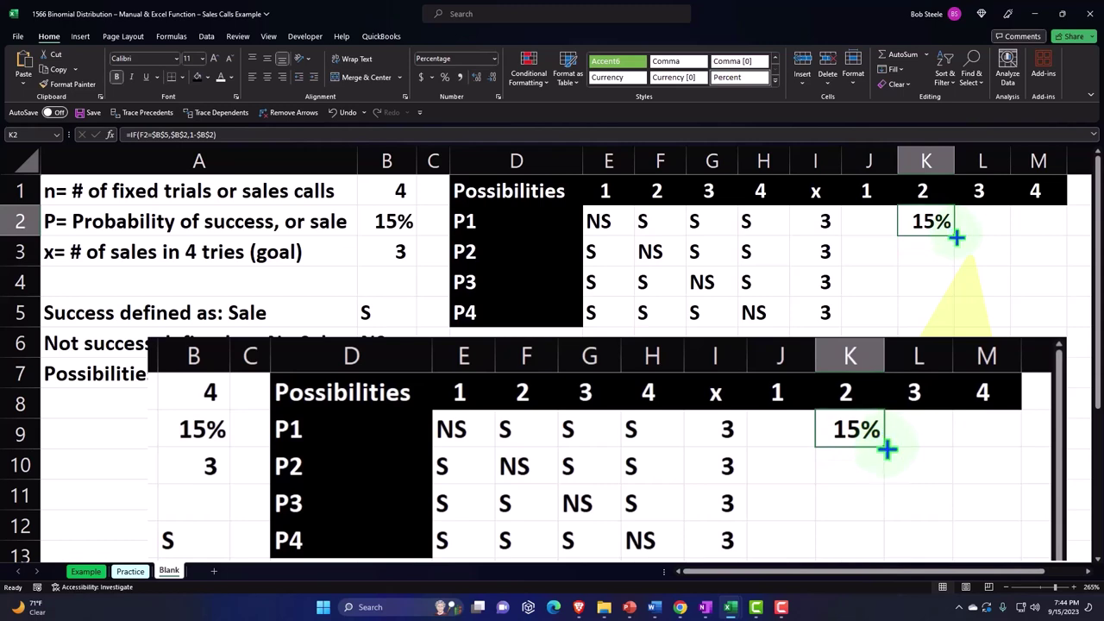
drag(956, 231, 867, 231)
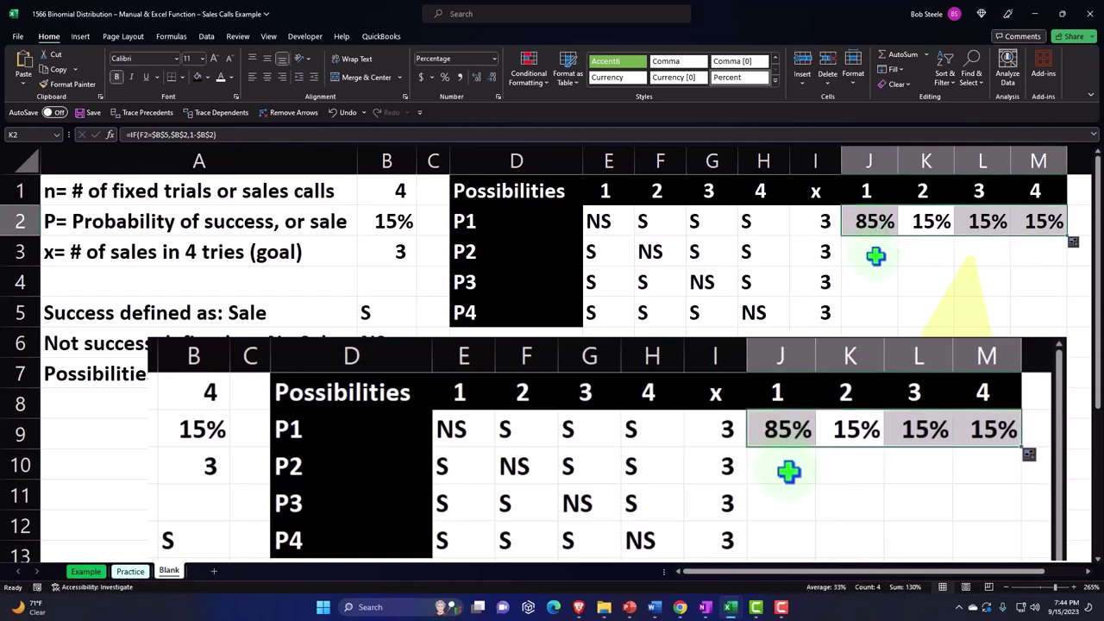
Compare P1's trial outcomes in row 2 with the probabilities calculated for trials 1 and 2.
click(873, 252)
click(873, 223)
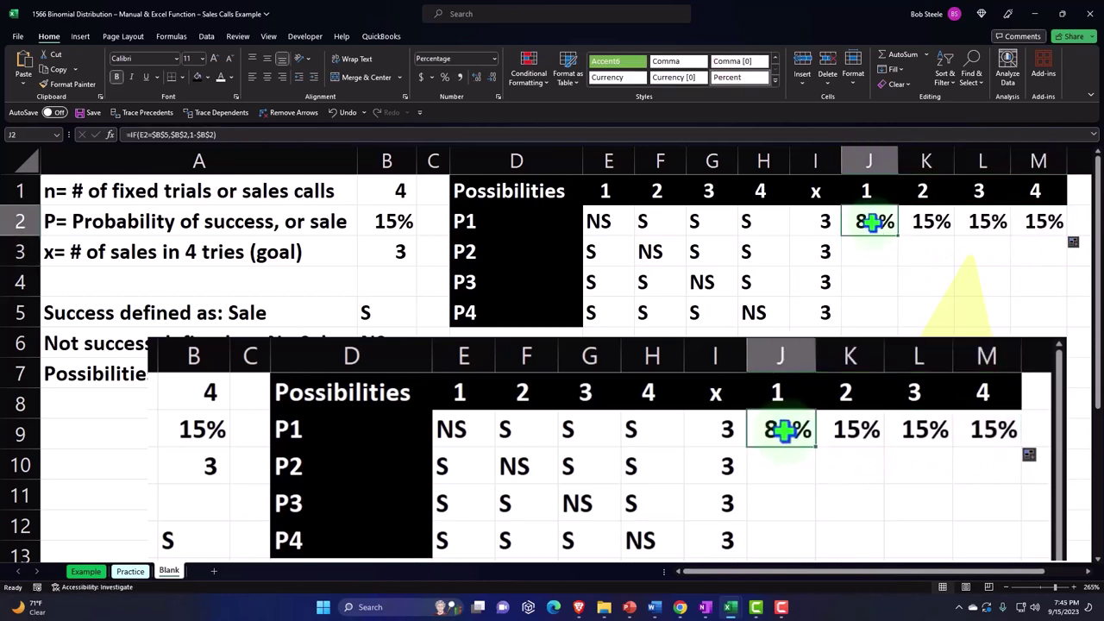
click(607, 225)
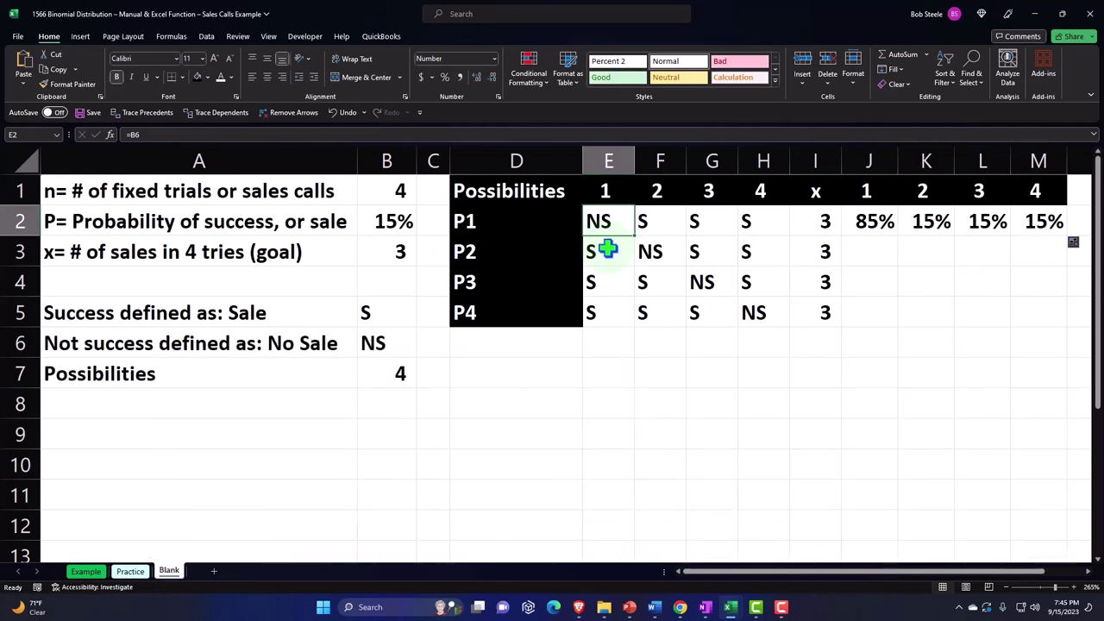
key(Right)
key(Right)
key(Right)
key(Right)
key(Right)
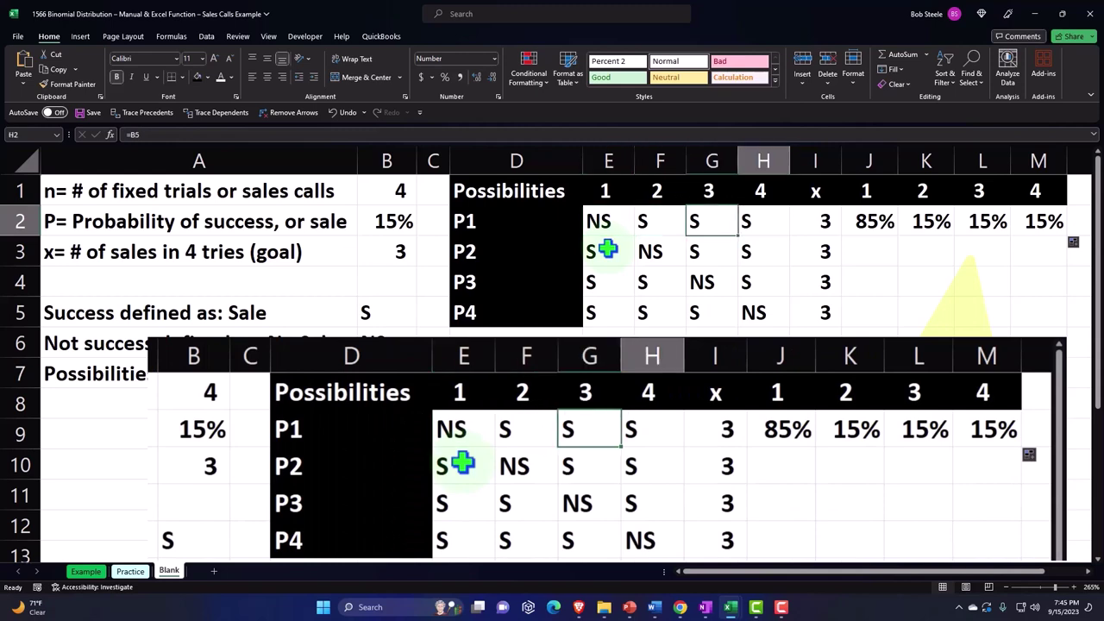
key(Right)
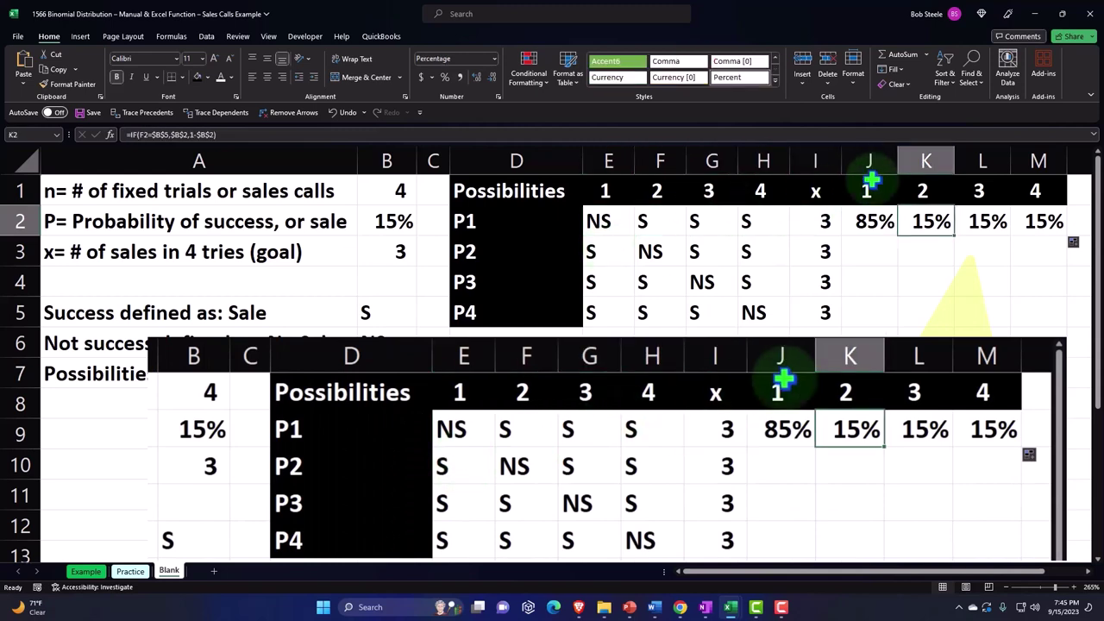
Copy the probability formulas in J2:M2 down through row 5 for possibilities P2 to P4.
drag(871, 221, 1066, 315)
drag(1067, 324, 1070, 326)
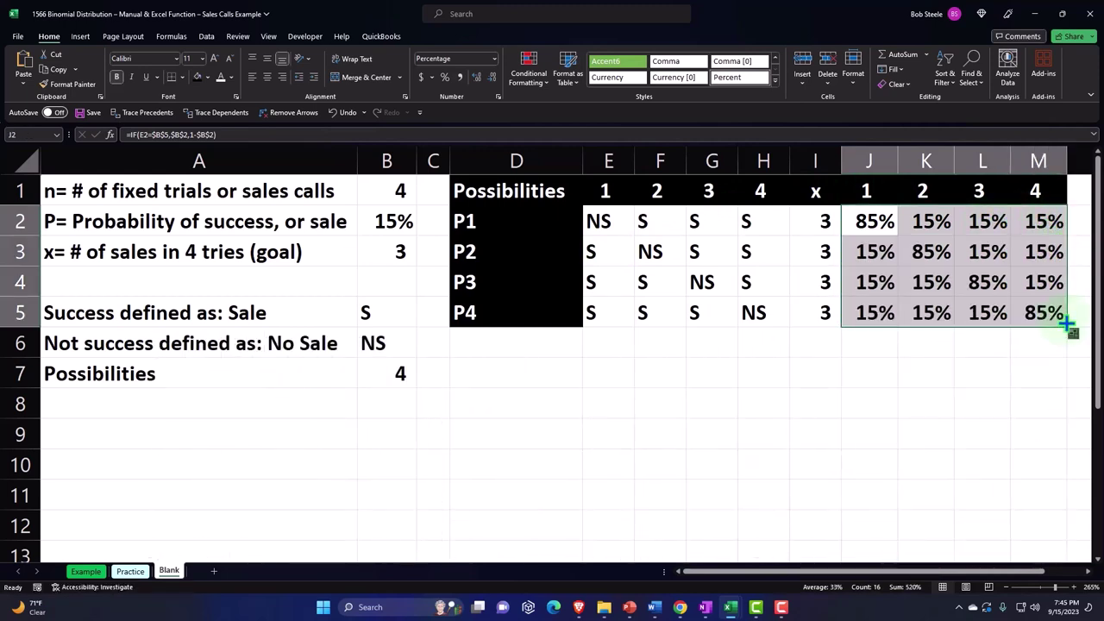
Compare the diagonal of NS outcomes in the possibilities table with the matching diagonal of probabilities in J2:M5.
click(875, 250)
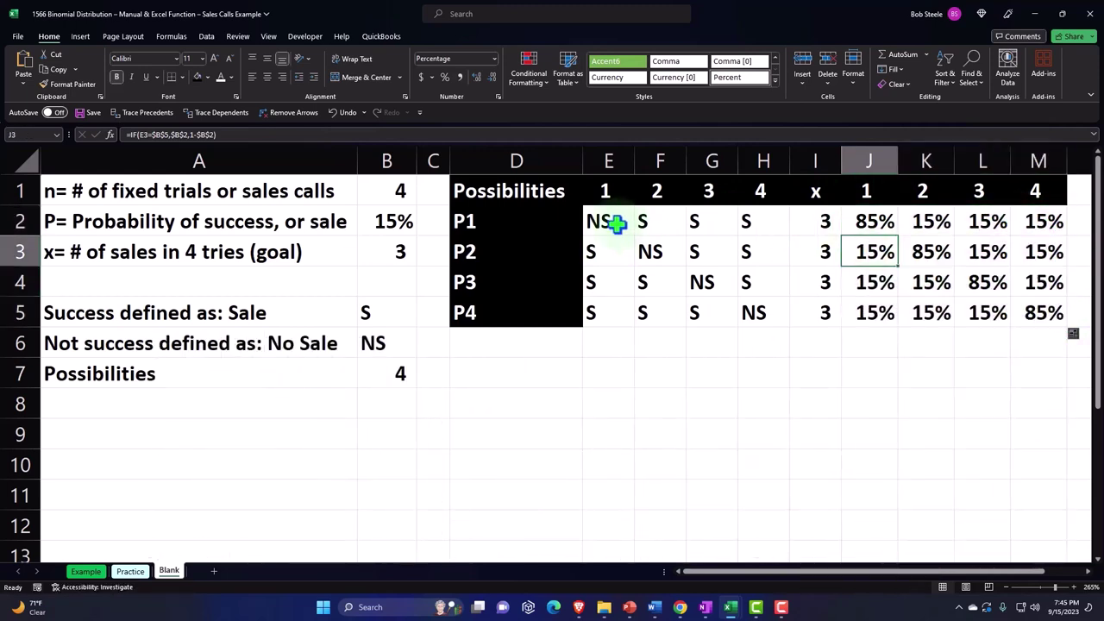
drag(604, 222, 660, 281)
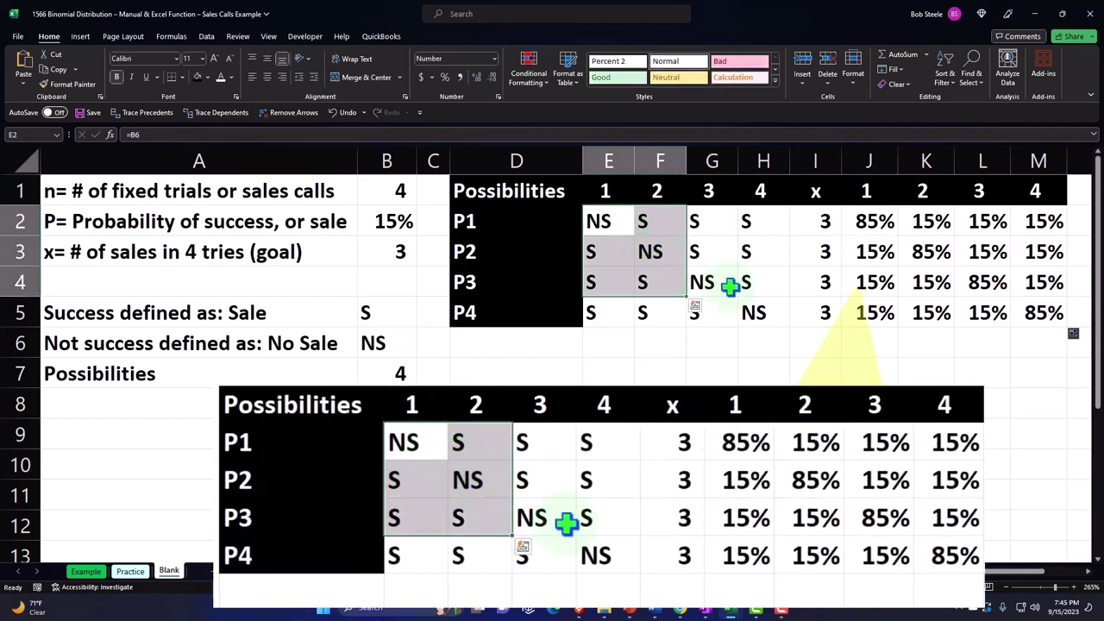
click(763, 304)
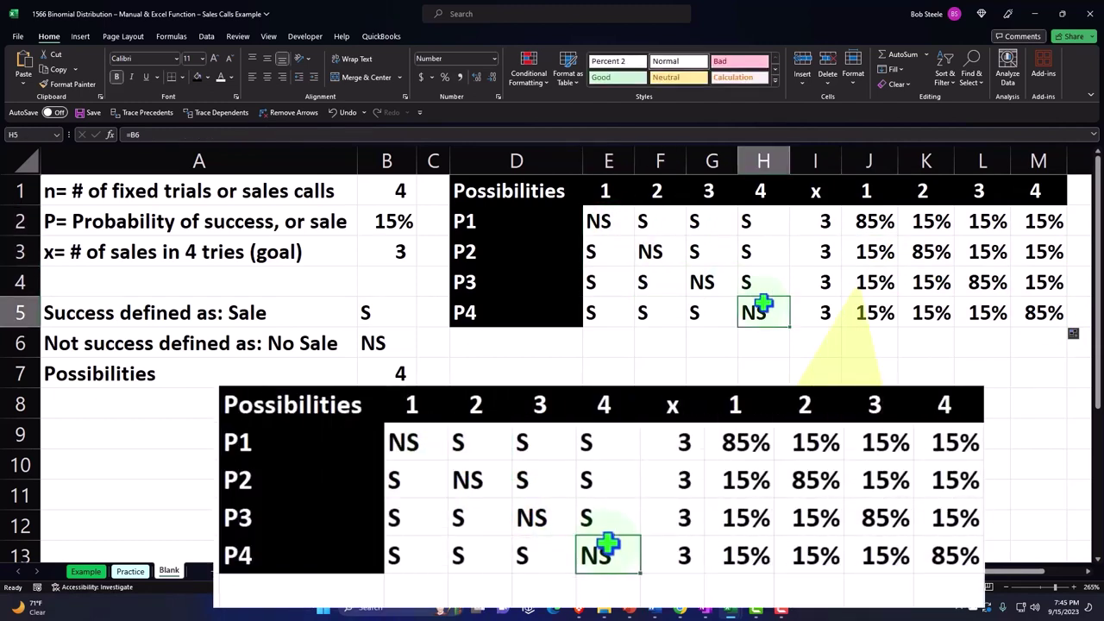
click(925, 252)
click(982, 282)
click(1035, 311)
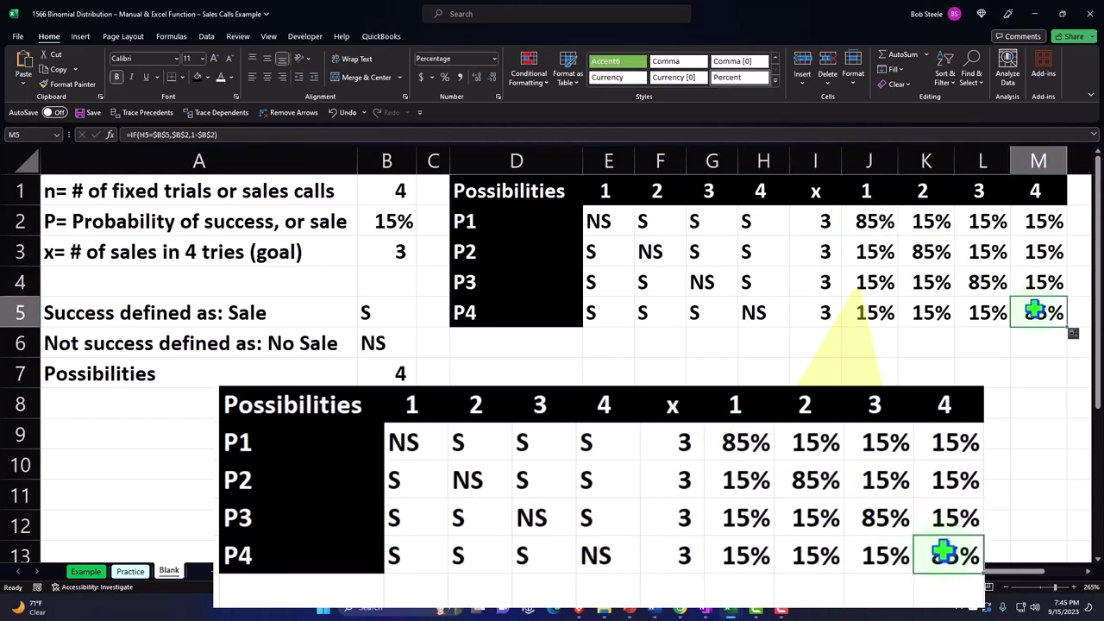
click(872, 221)
click(926, 251)
click(992, 282)
click(1039, 311)
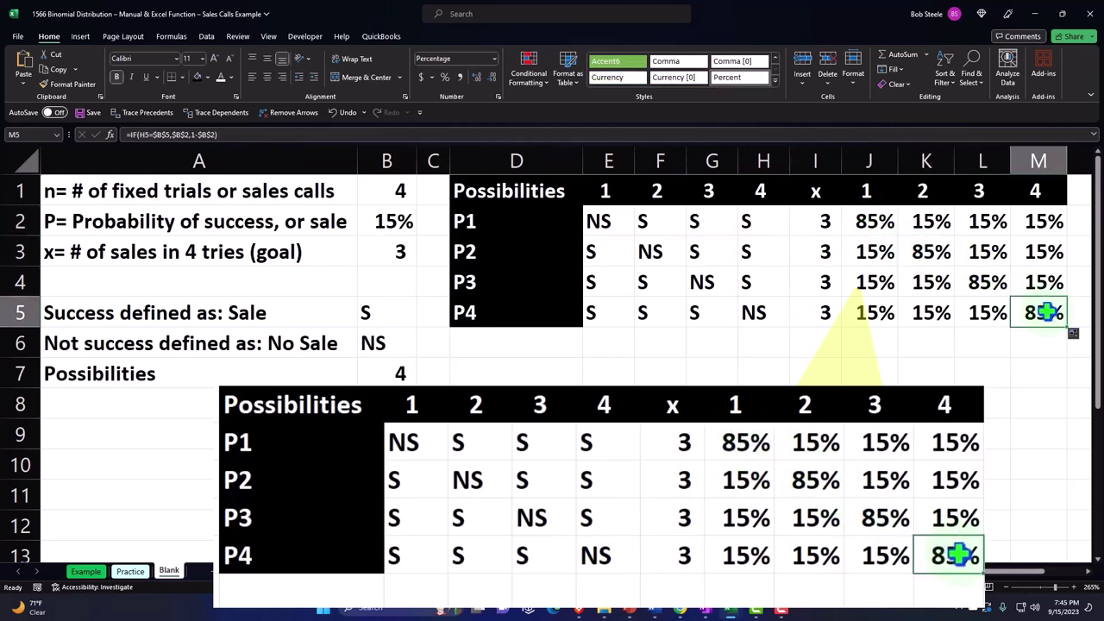
click(623, 223)
click(675, 259)
click(705, 283)
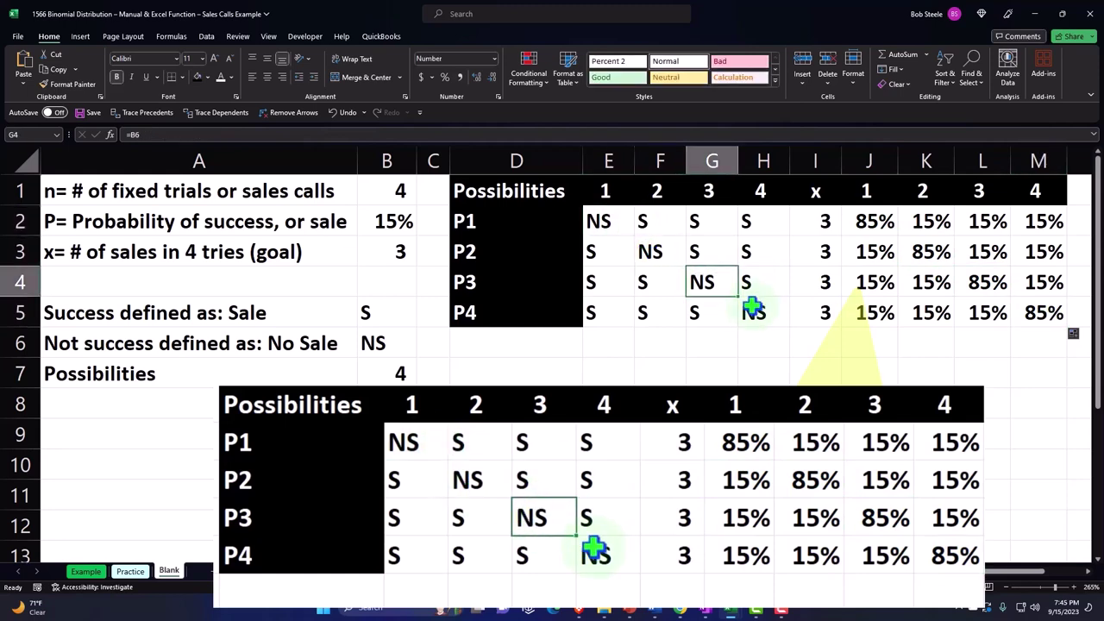
Check P4's NS outcome for trial 4 and P1's calculated probabilities for trials 2 and 3.
click(757, 310)
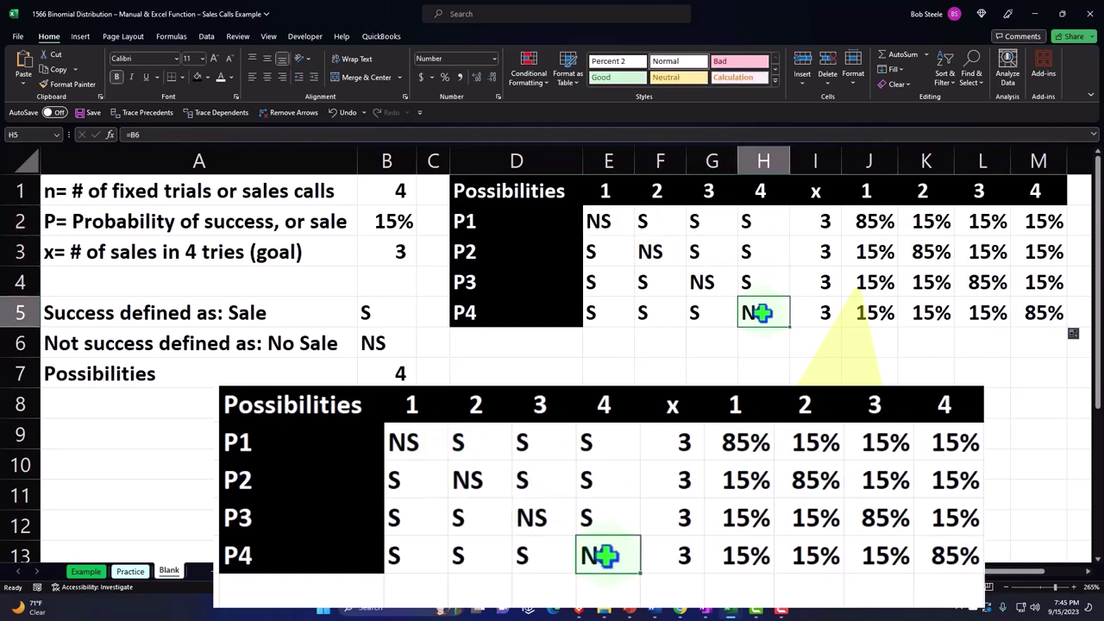
click(927, 222)
click(983, 222)
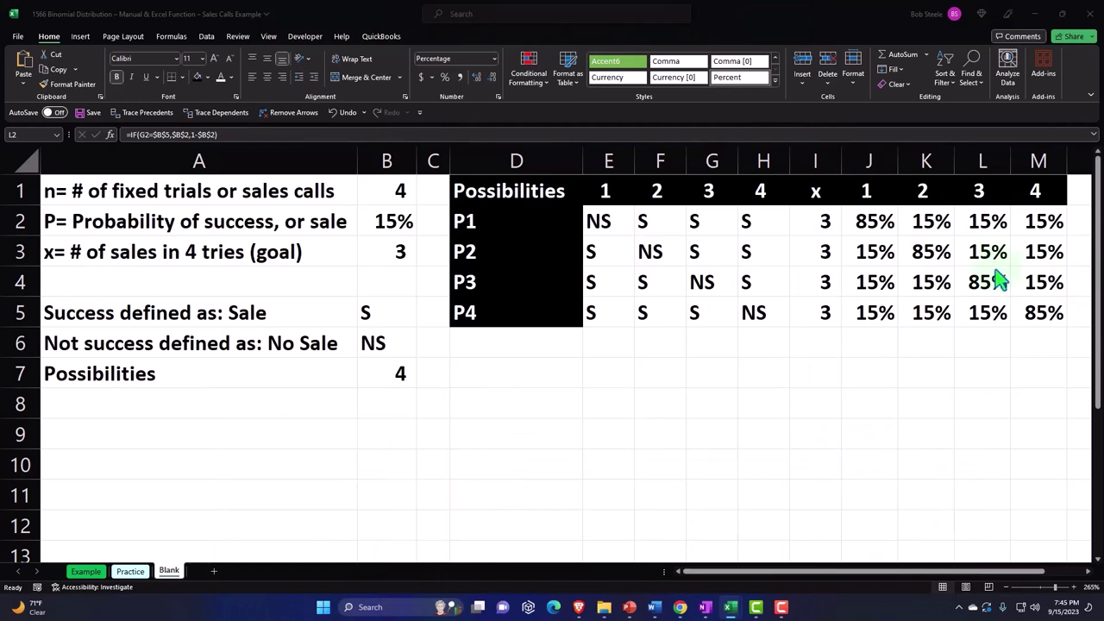
click(1005, 229)
click(1014, 223)
Multiply P1's four trial probabilities in N2 with the formula =J2*K2*L2*M2.
key(Right)
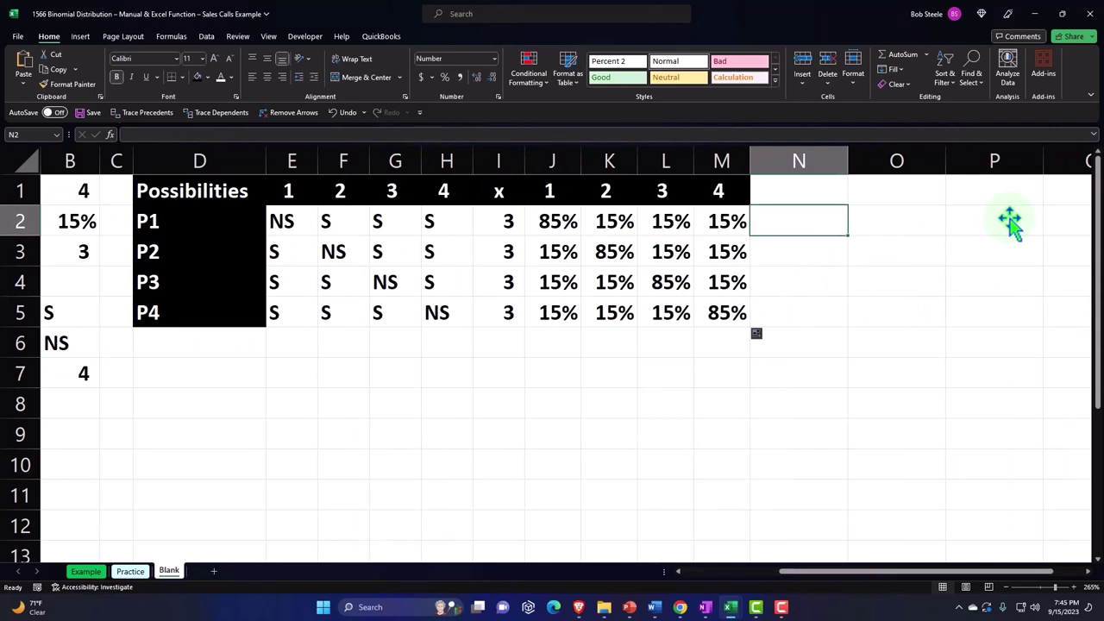
key(Return)
click(807, 222)
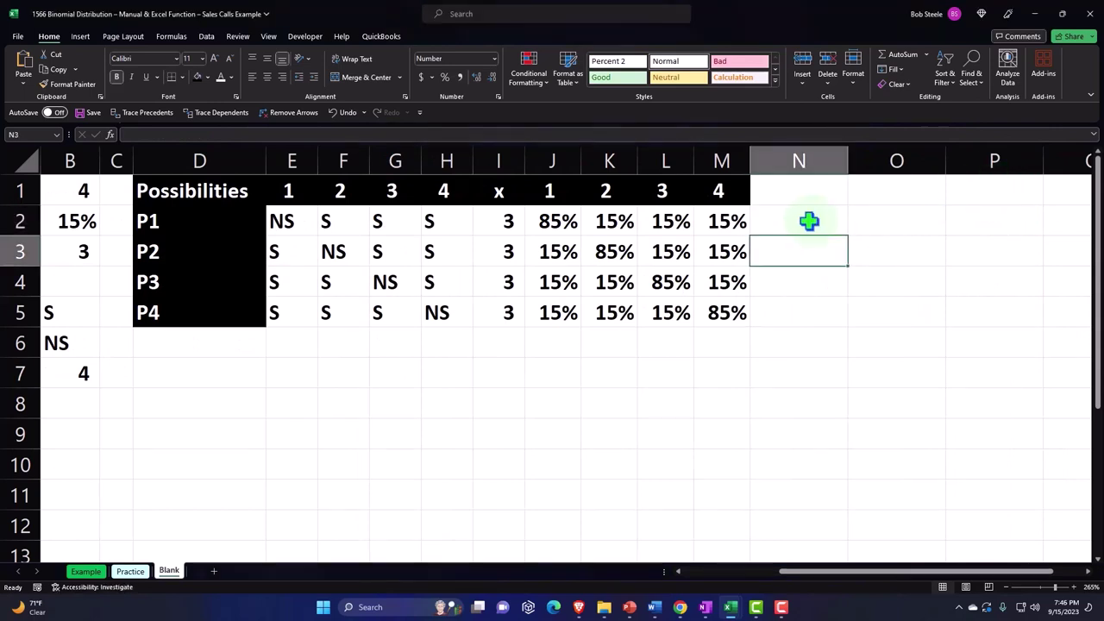
click(806, 222)
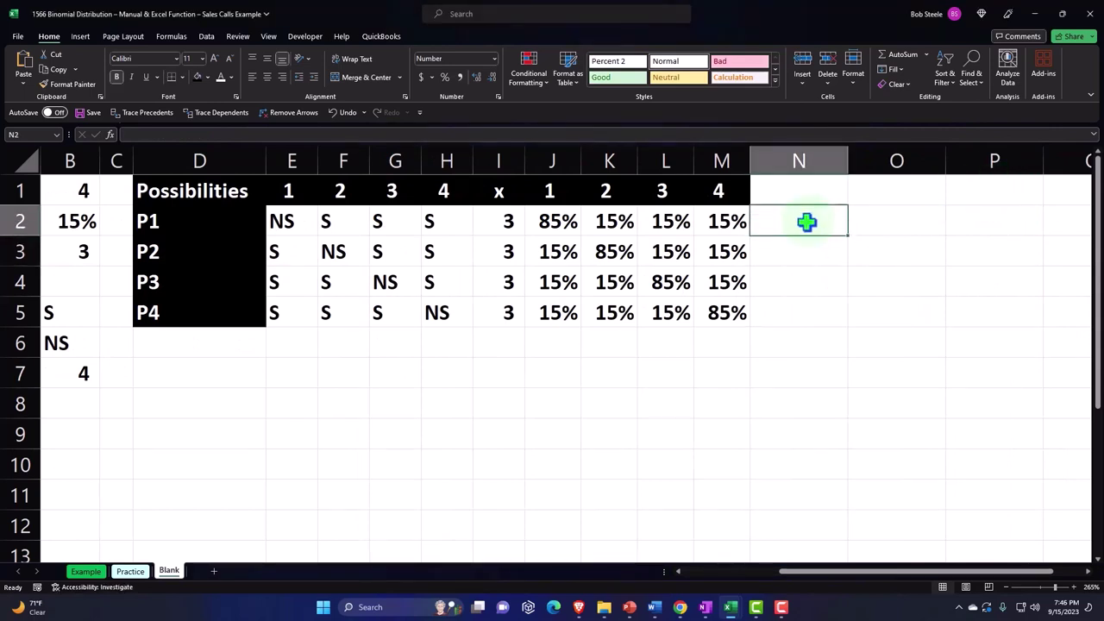
text(=)
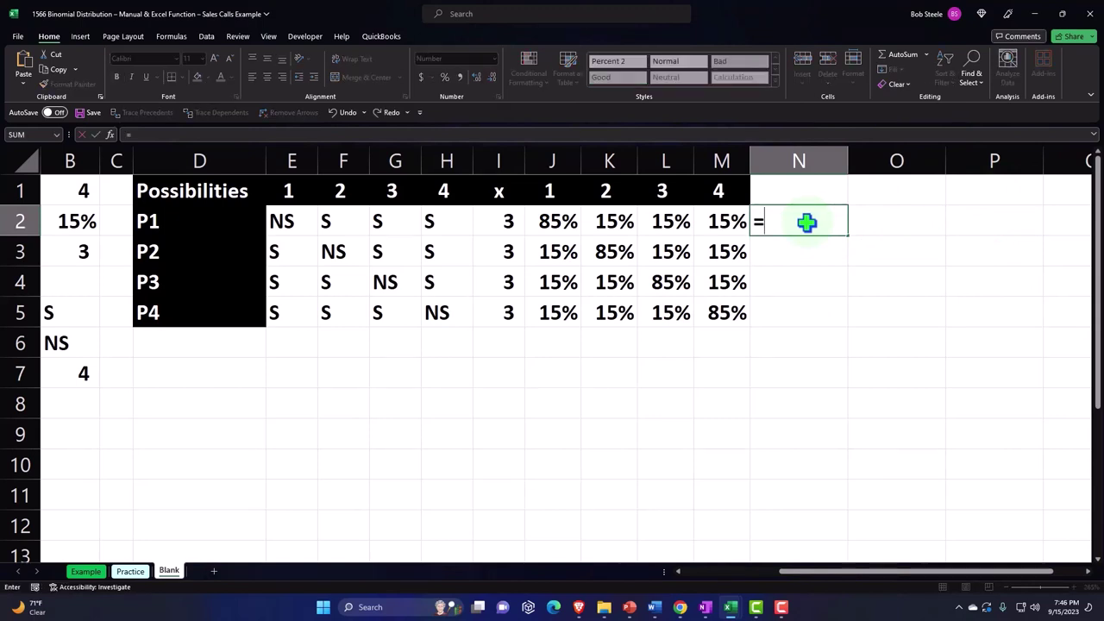
key(Left)
key(Left)
key(Left)
key(Left)
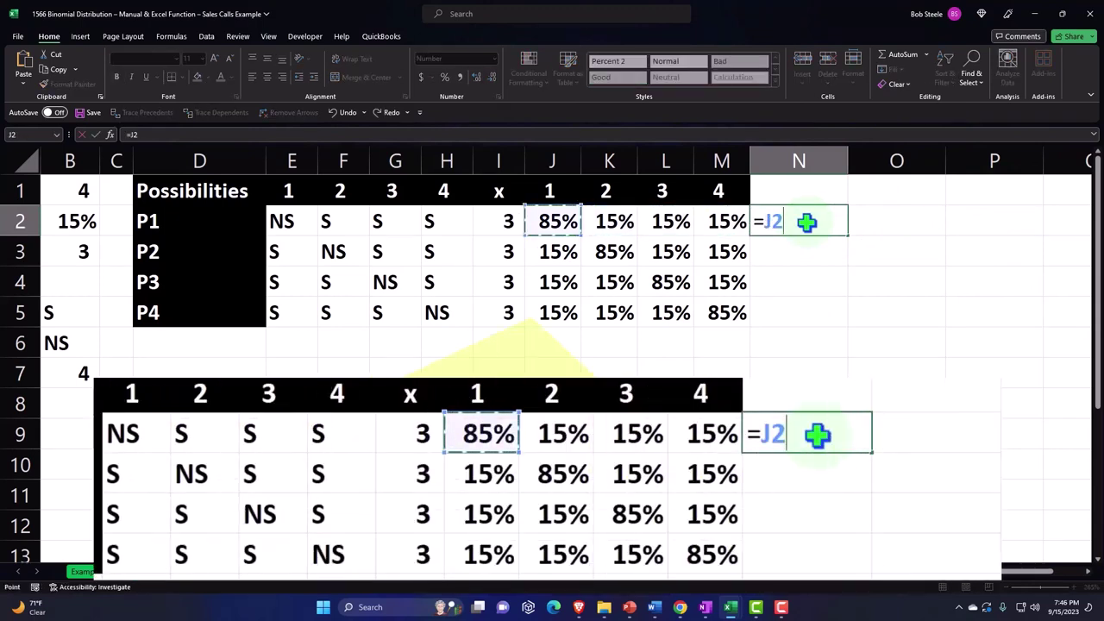
text(*)
key(Left)
key(Left)
key(Left)
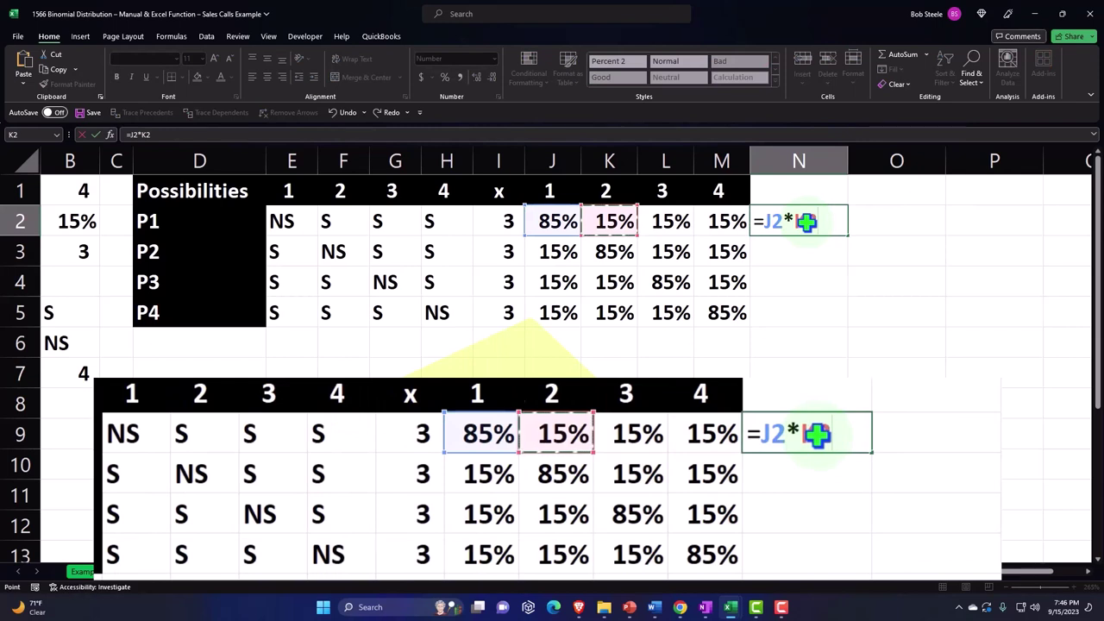
text(*)
key(Left)
key(Left)
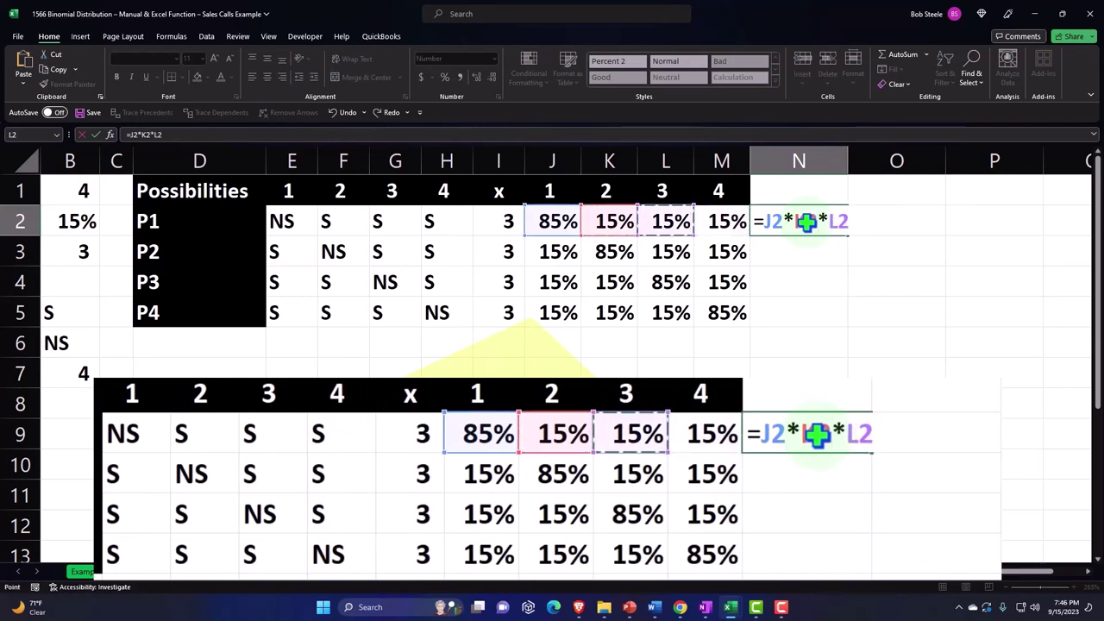
text(*)
key(Left)
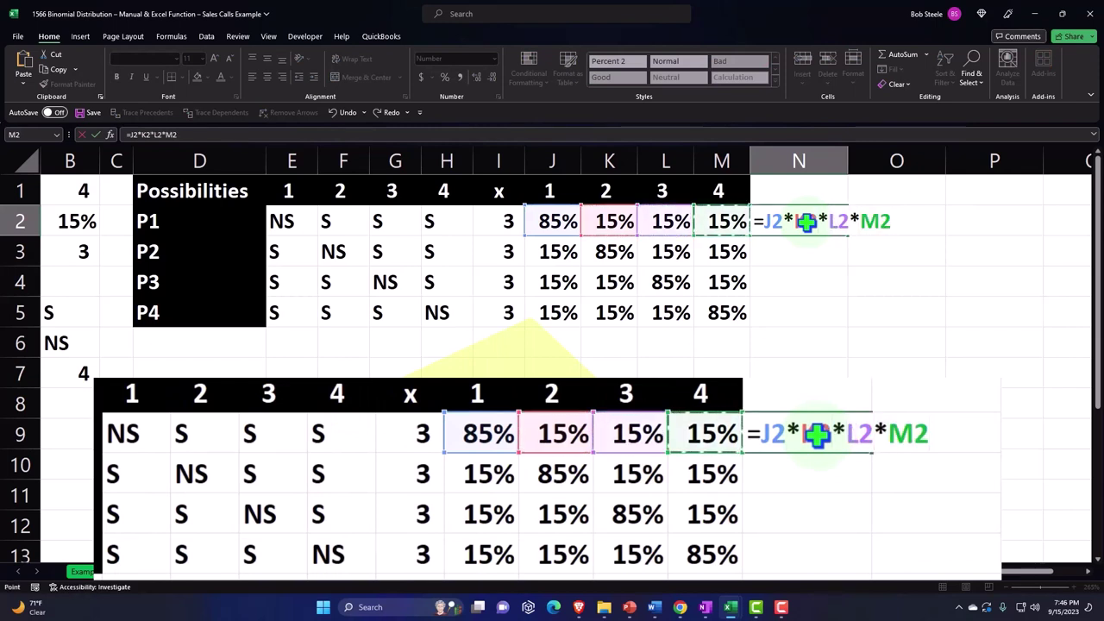
key(Return)
key(Up)
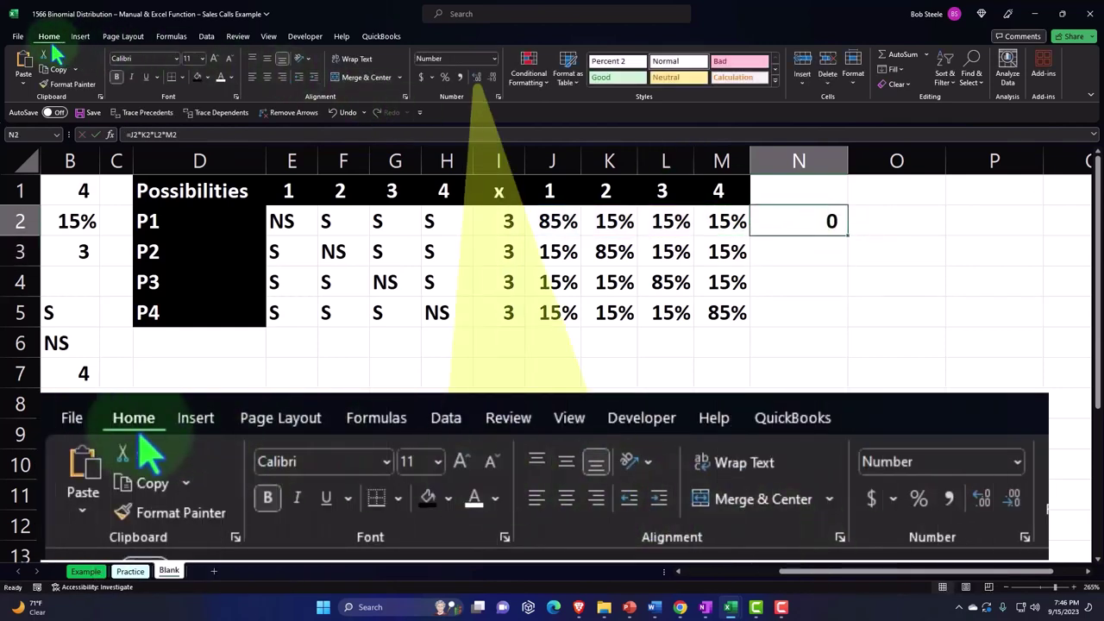
Format N2 as a percentage with two decimal places.
click(445, 78)
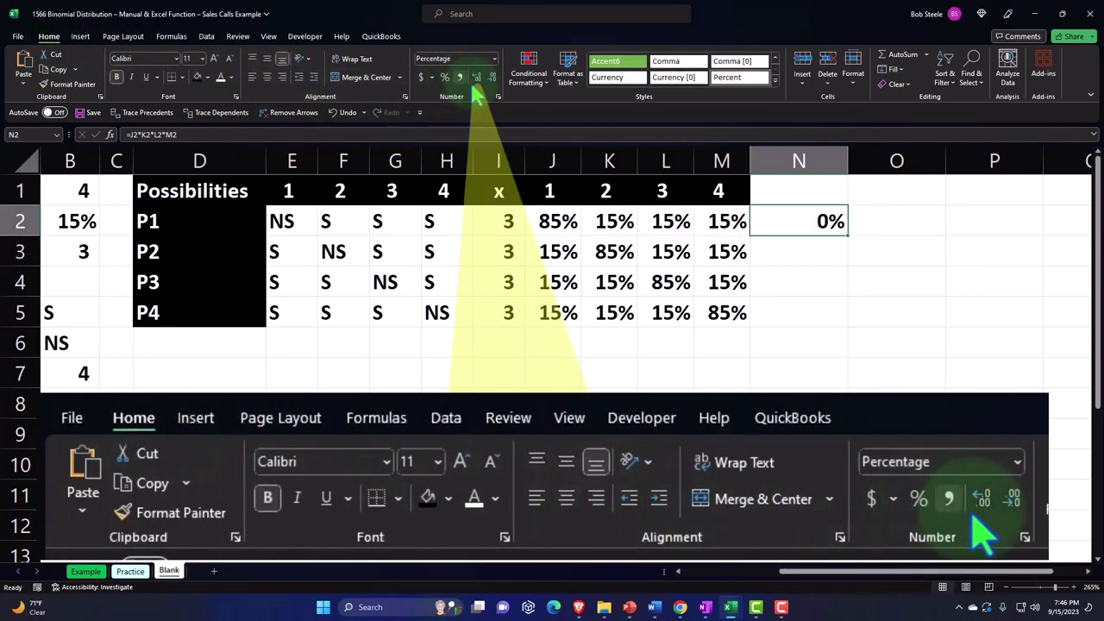
click(477, 80)
click(476, 79)
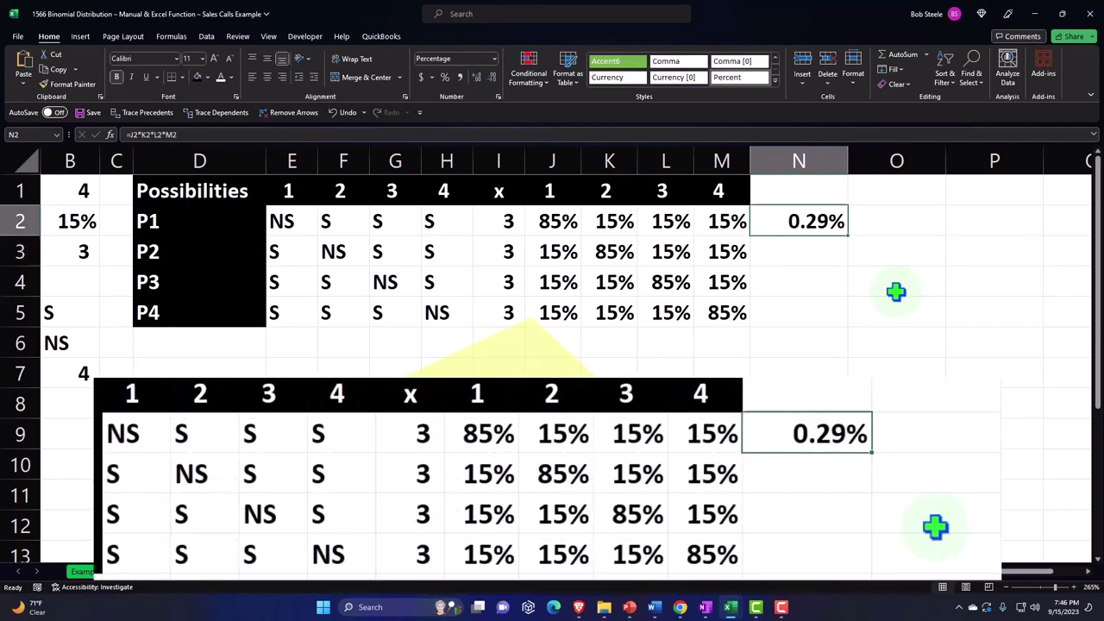
Enter =PRODUCT(J2:M2) in N2 as P1's combined probability and fill it down through N5.
text(=)
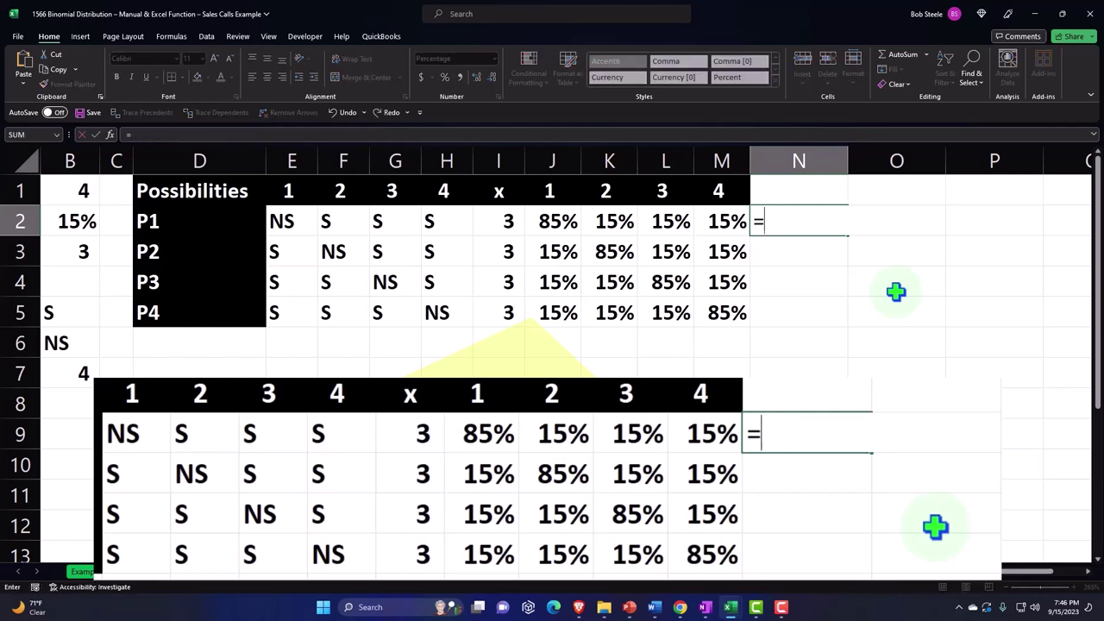
text(product)
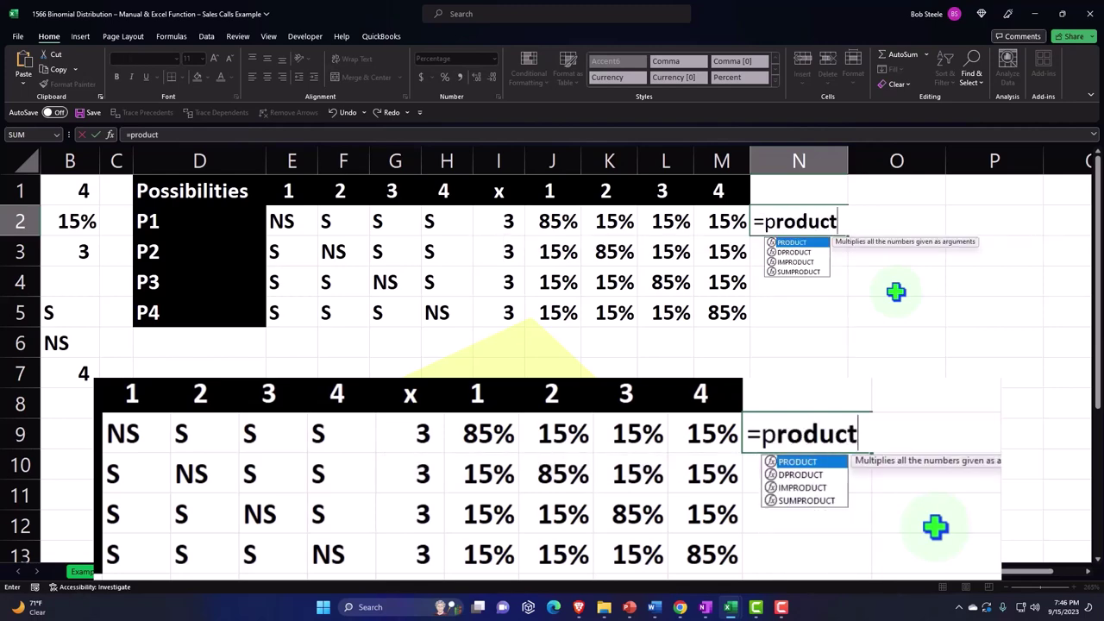
text(()
key(Left)
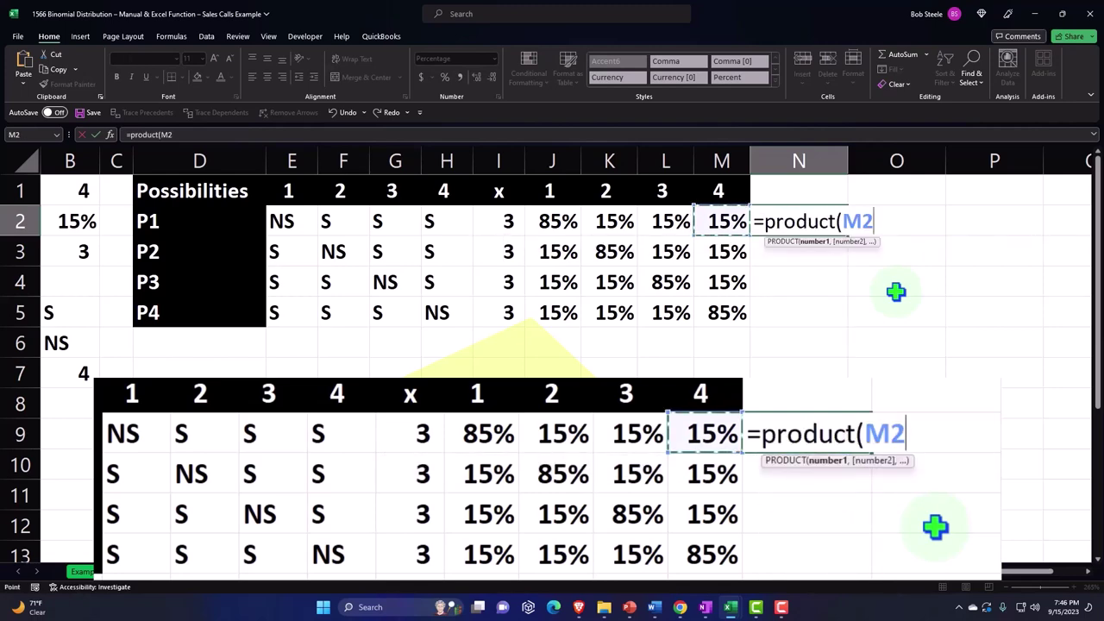
drag(721, 222, 531, 224)
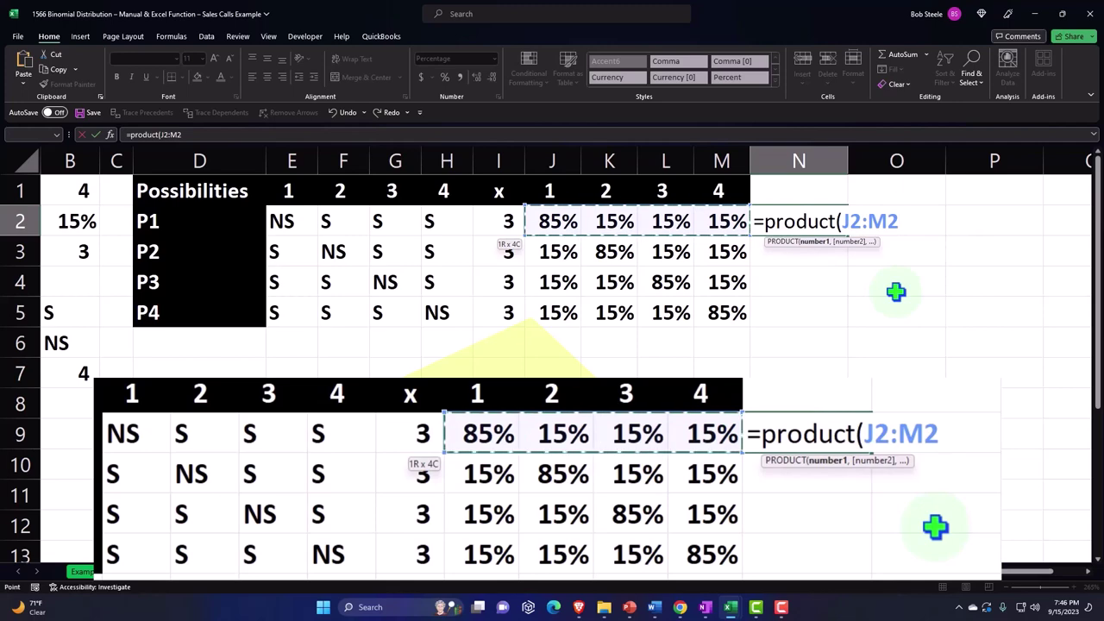
text())
key(Return)
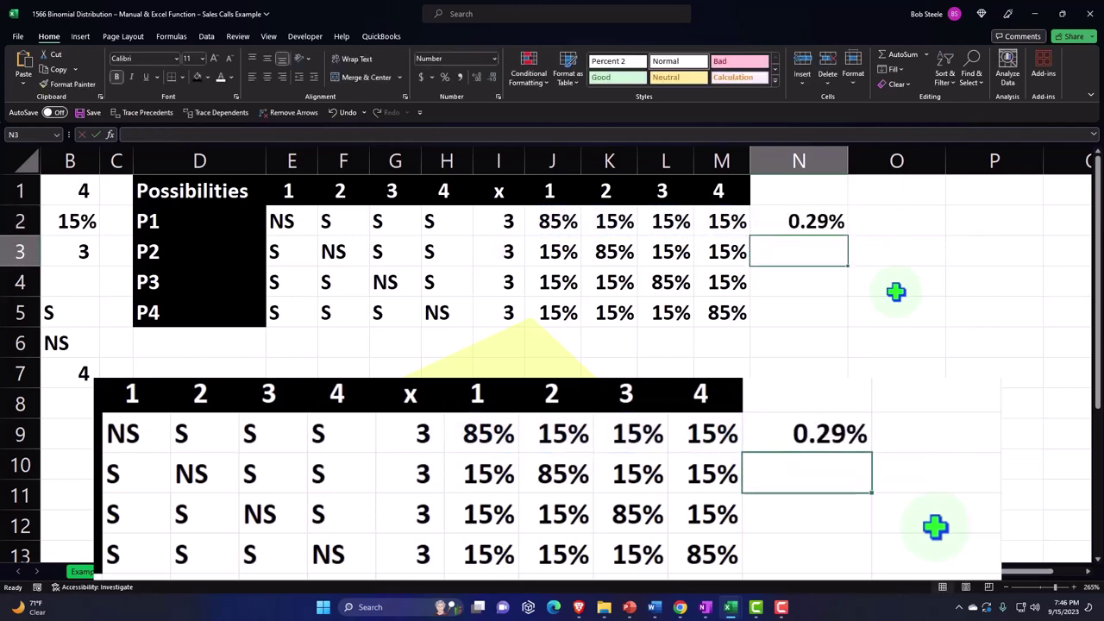
click(844, 228)
drag(843, 229, 850, 316)
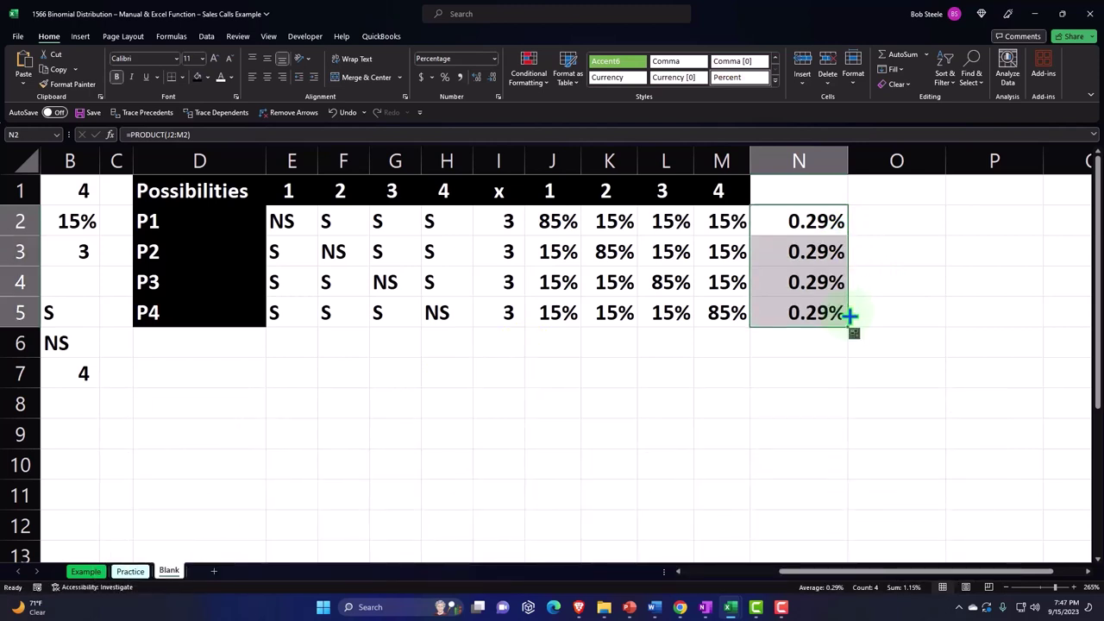
Label D6 below the possibilities as "Probability of x =".
click(226, 338)
text(P)
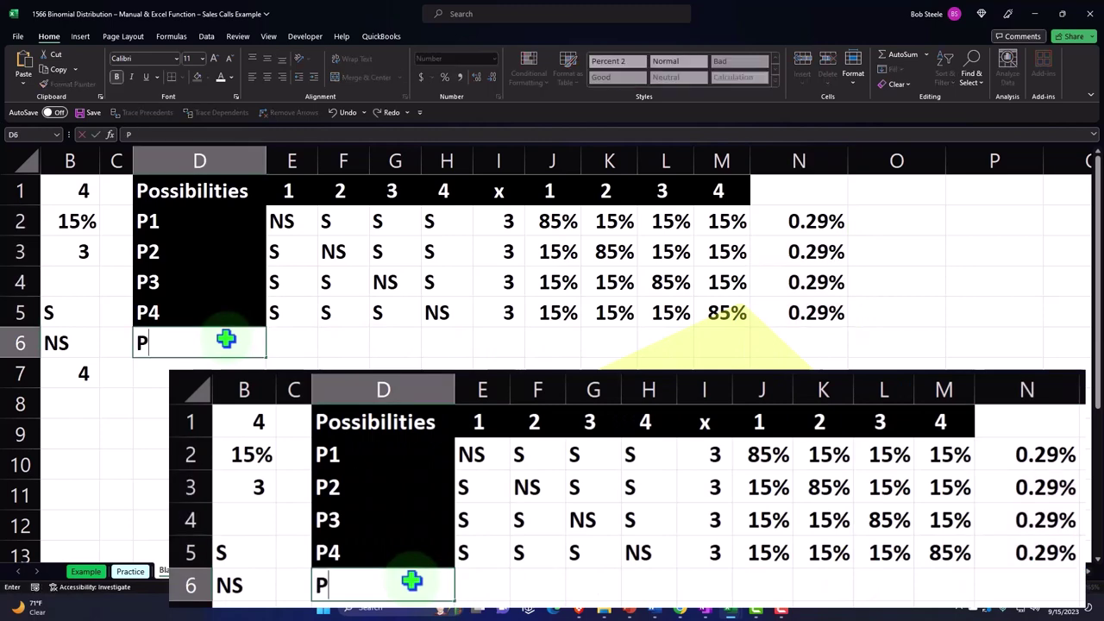
text(robab)
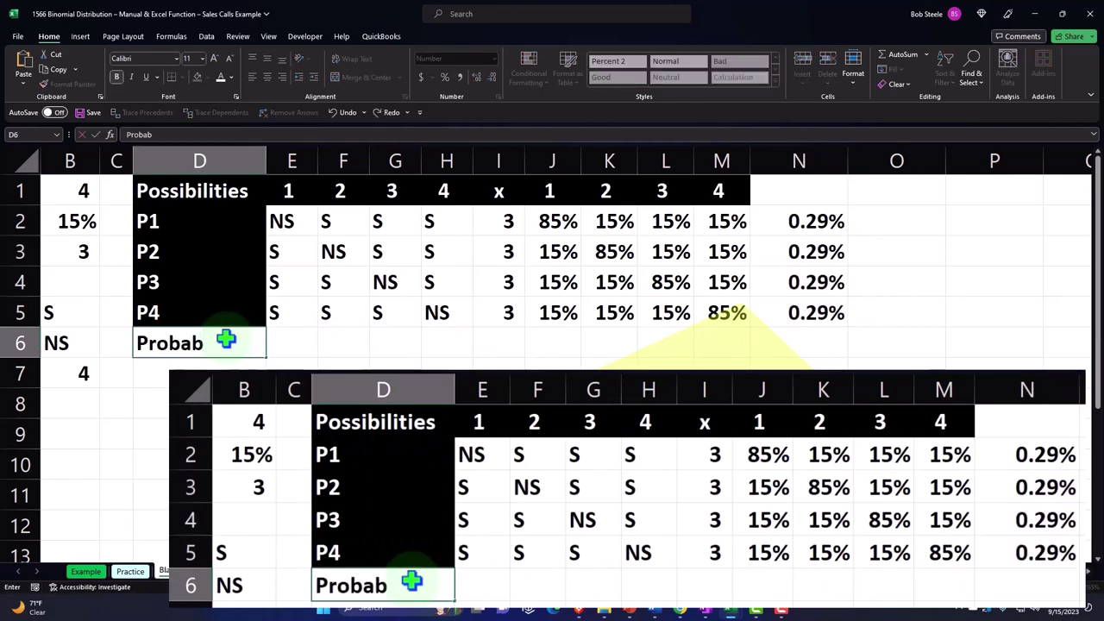
text(ility of x)
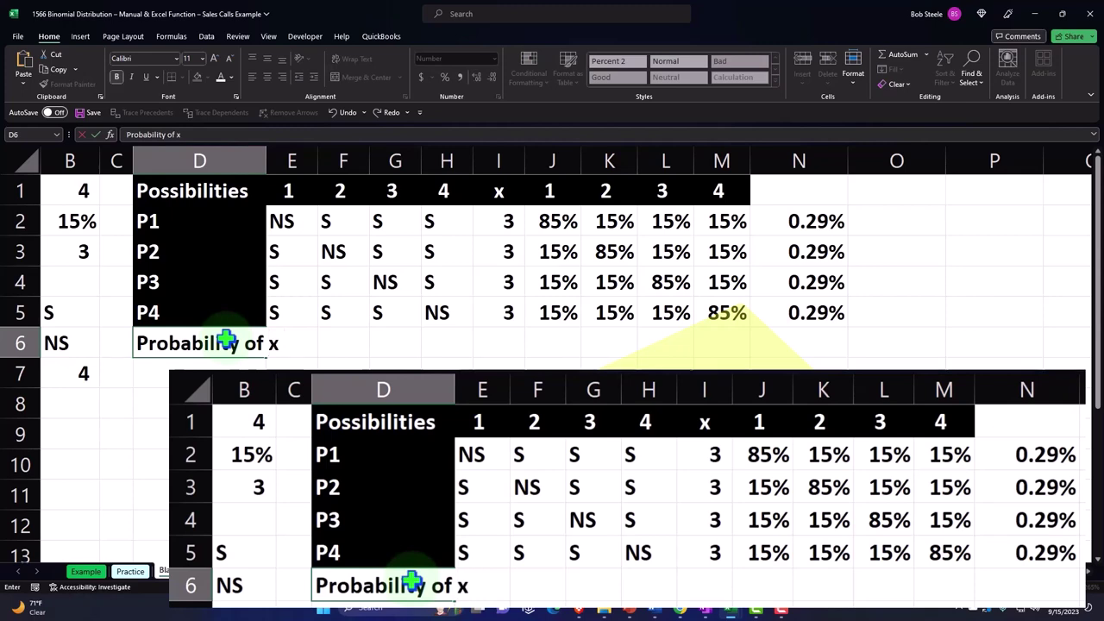
text( =)
key(Tab)
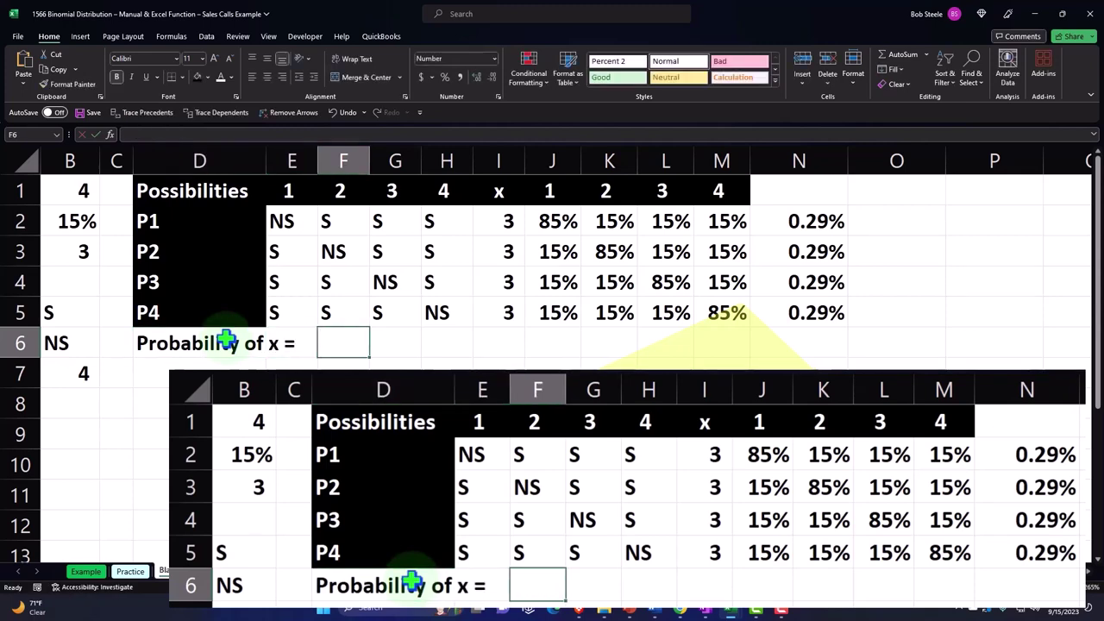
Link F6, beside the probability label, to the sales goal with the formula =B3.
text(=)
key(Left)
key(Left)
key(Left)
key(Left)
key(Left)
key(Up)
key(Up)
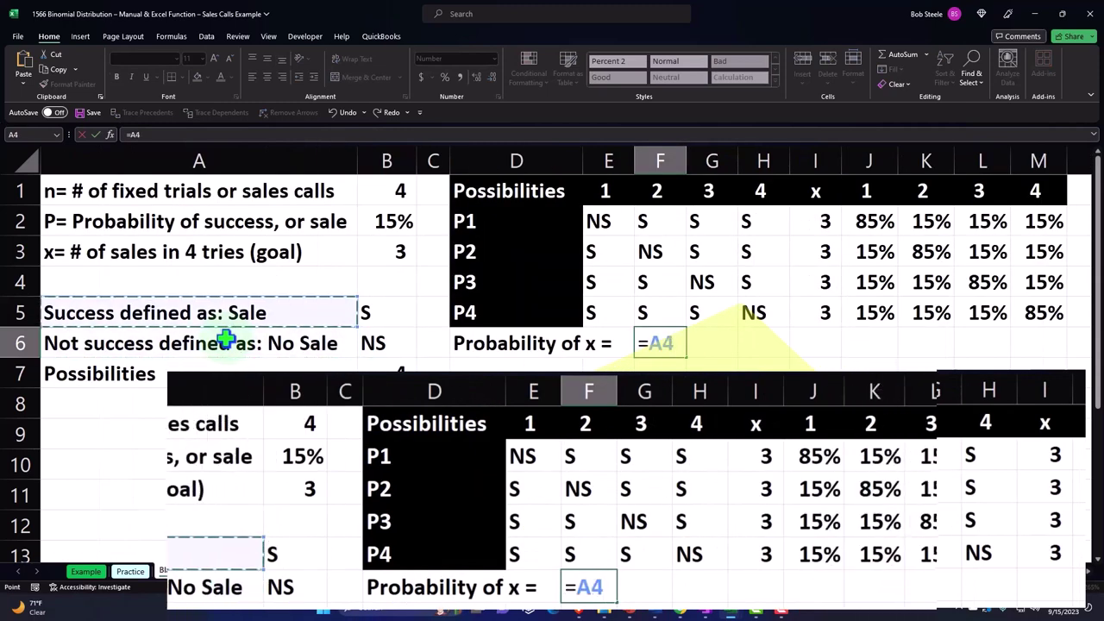
key(Right)
key(Up)
key(Return)
key(Right)
key(Right)
key(Right)
key(Right)
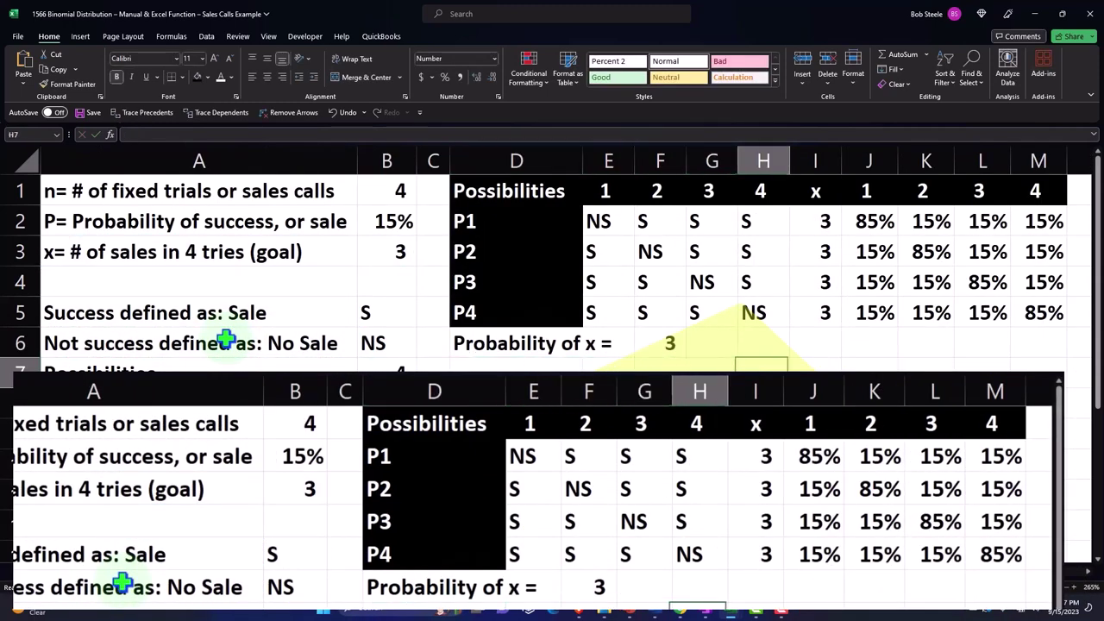
key(Right)
key(Right)
key(Right)
key(Right)
key(Right)
key(Up)
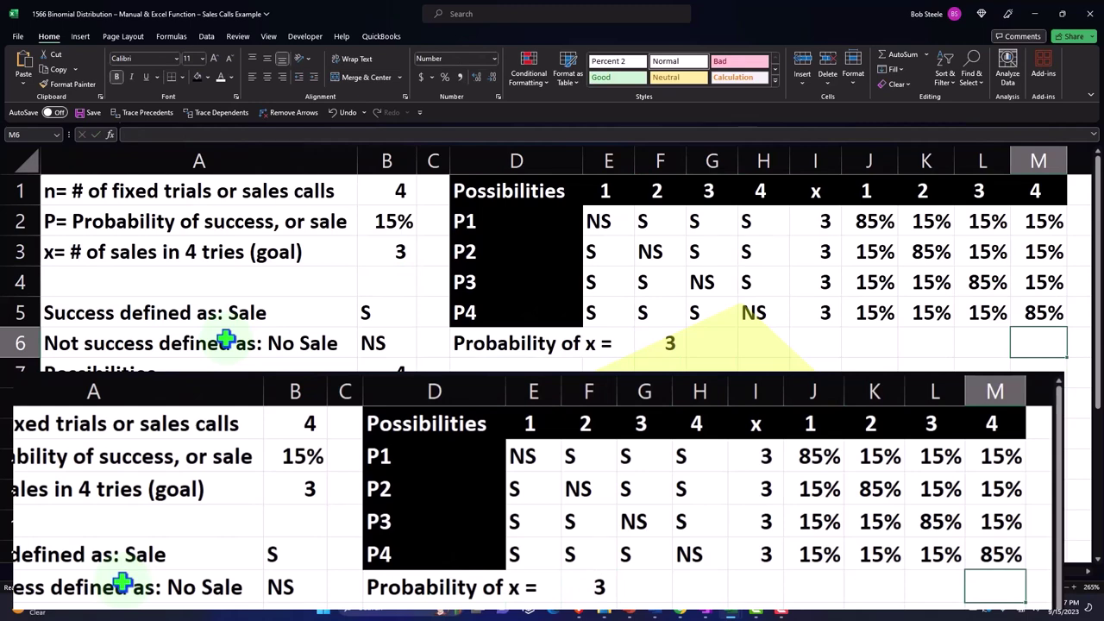
key(alt+equal)
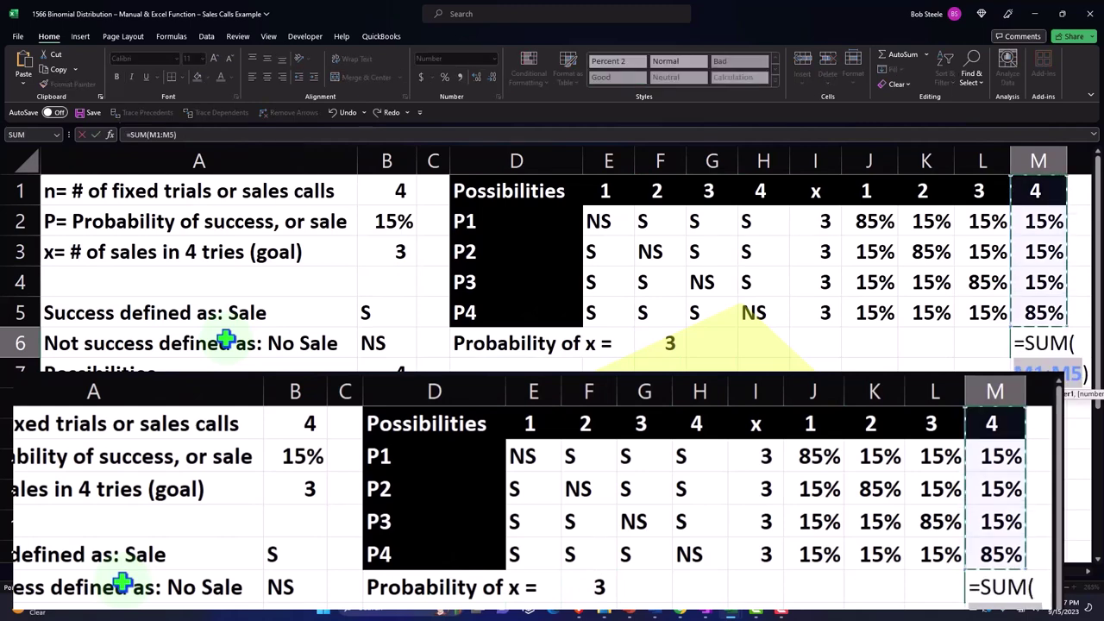
key(Return)
key(Up)
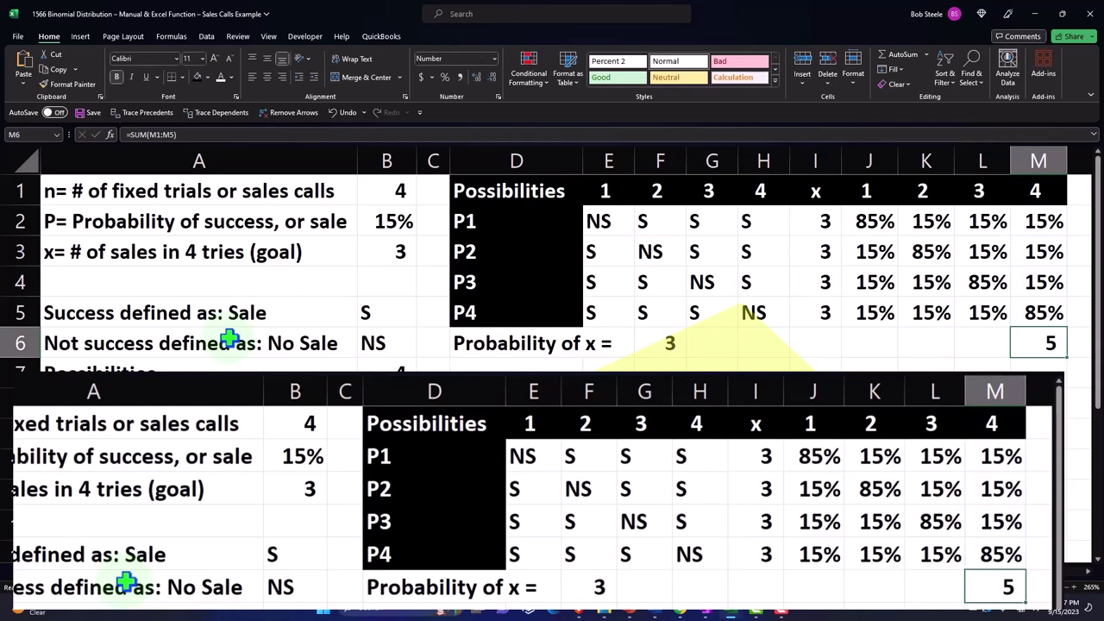
Total the four combined probabilities in N6 with =SUM(N2:N5).
key(Right)
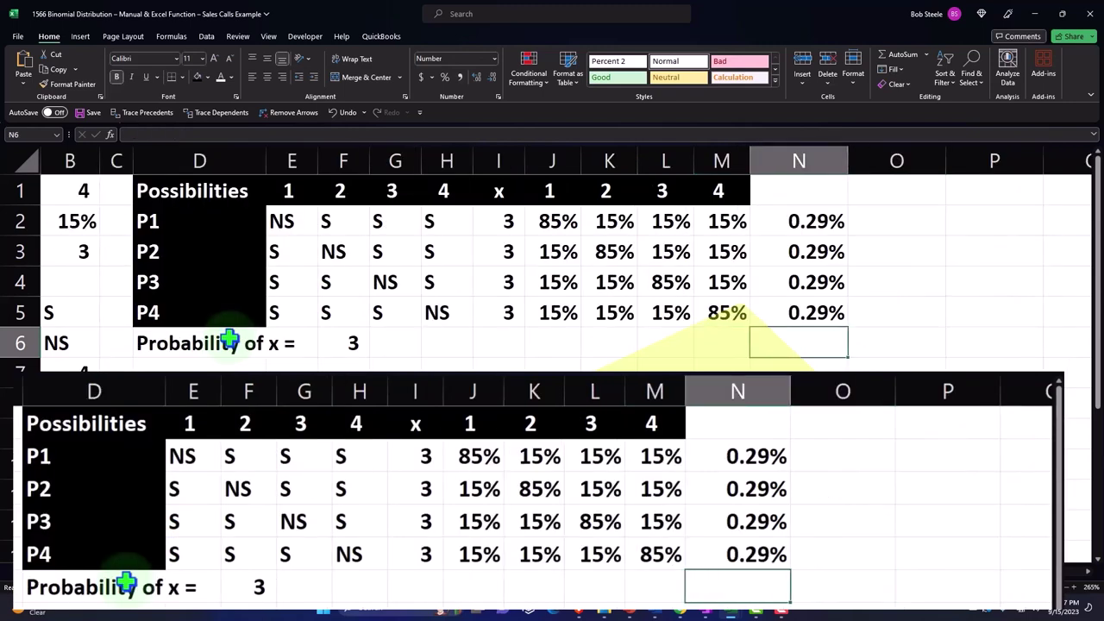
key(alt+equal)
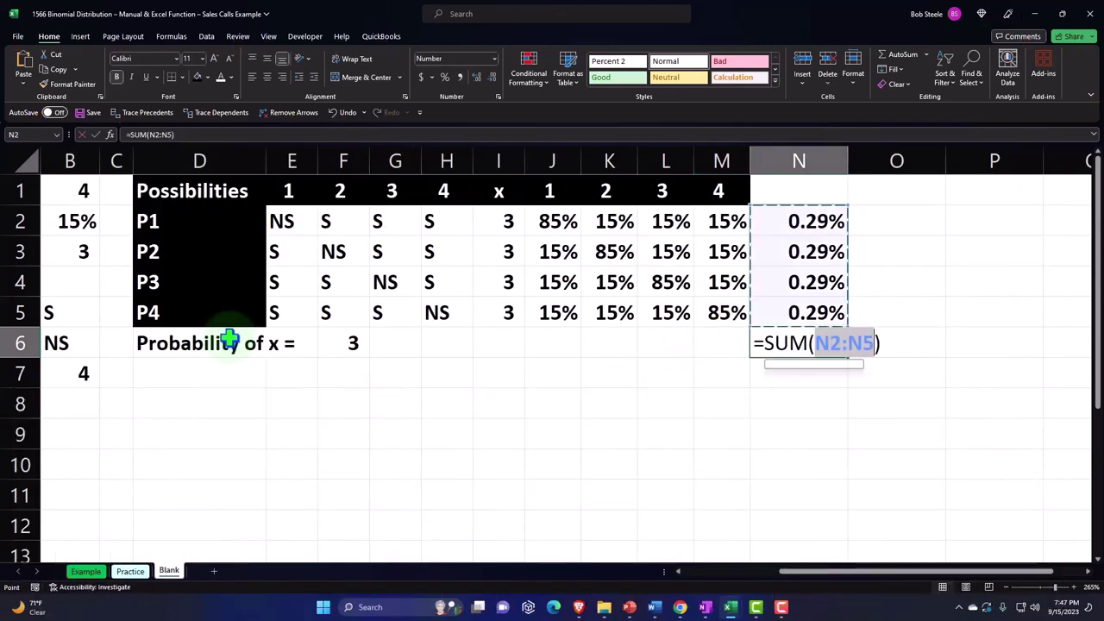
key(Return)
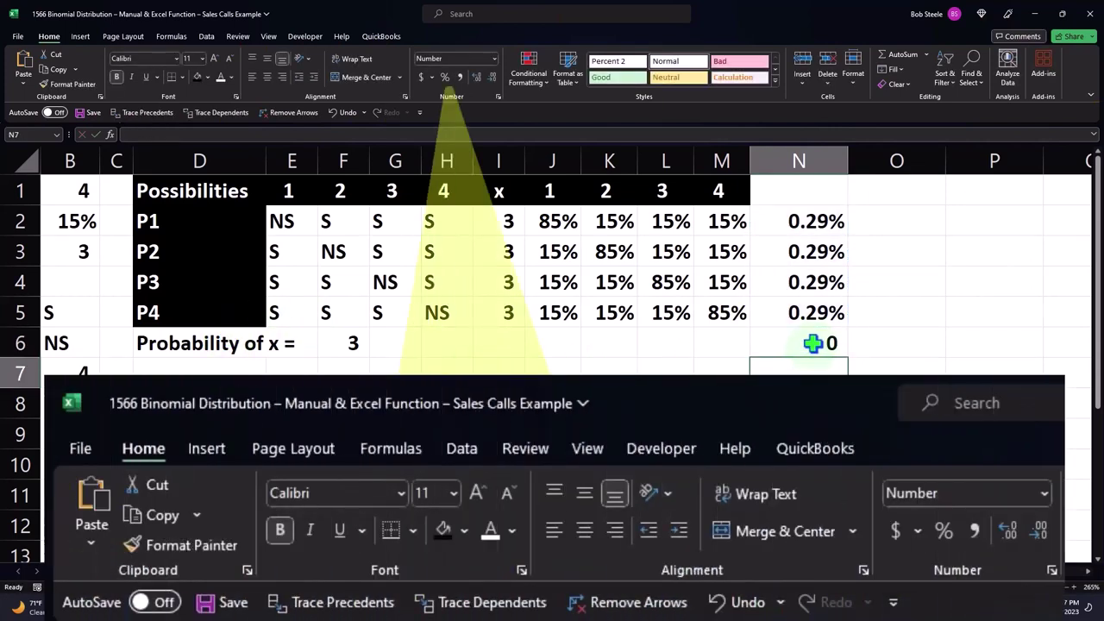
Format the summed probability in N6 as a percentage with two decimal places.
click(808, 343)
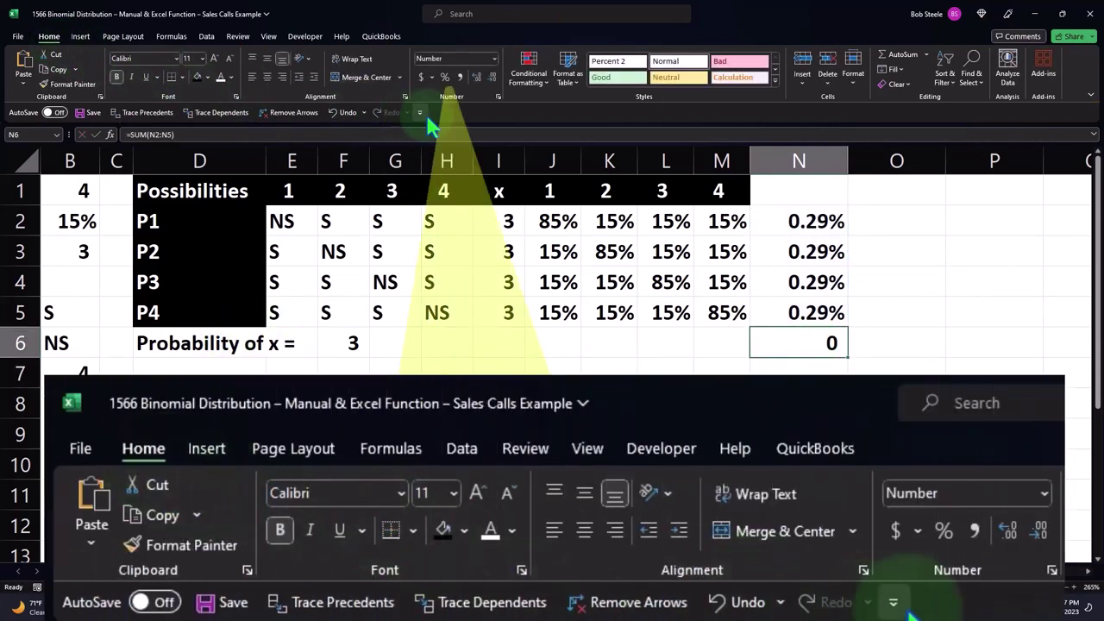
click(445, 80)
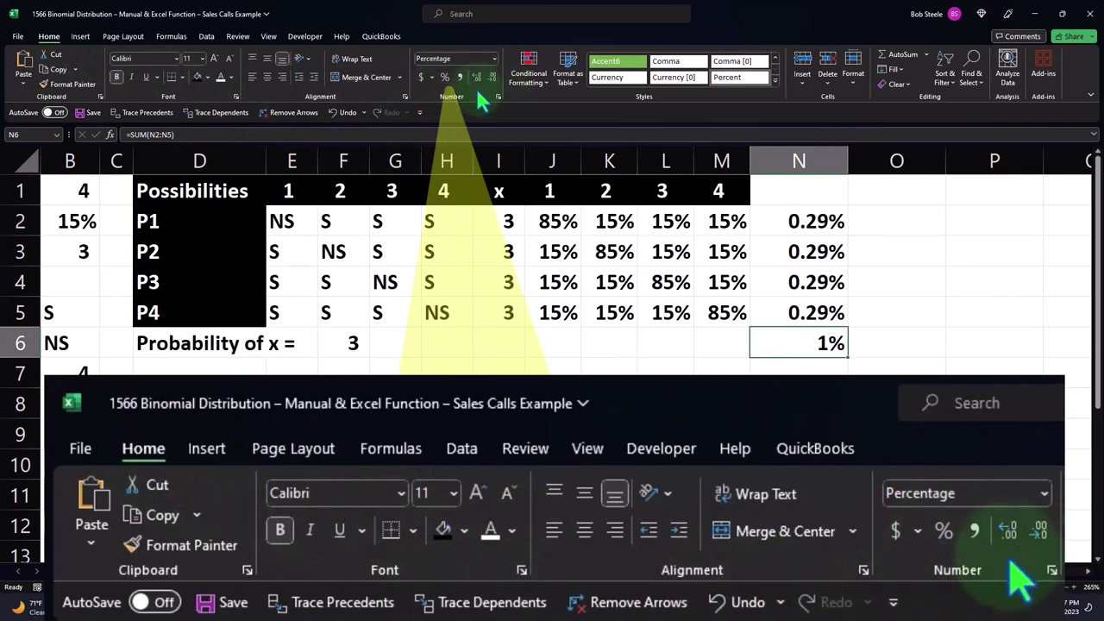
click(477, 79)
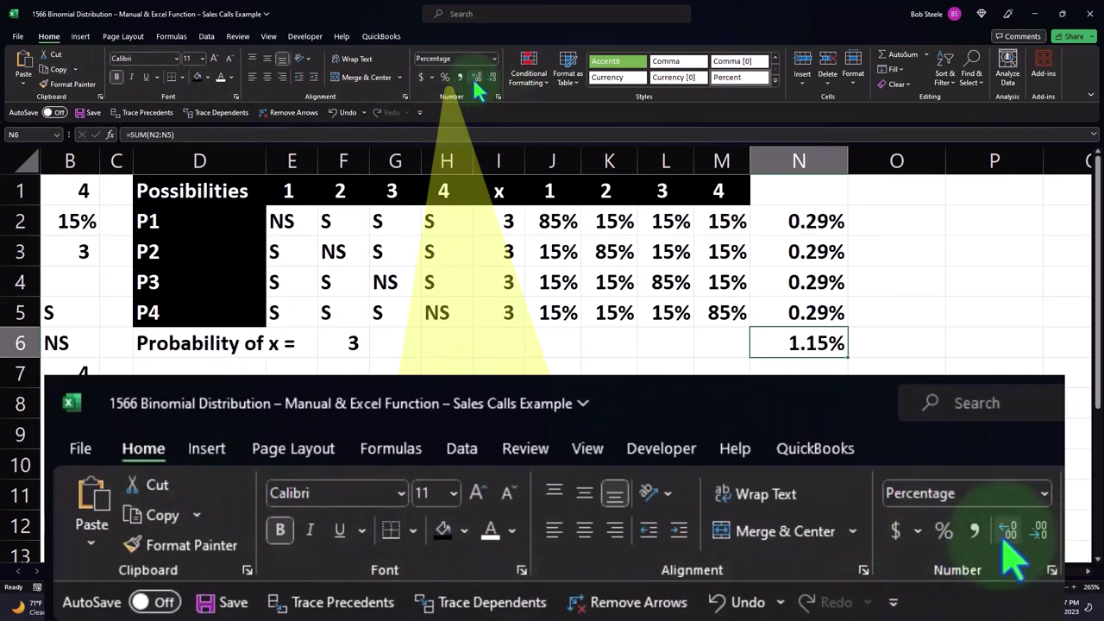
Enter the header "Totals" in N1 and format it with black fill, white font and centred alignment.
click(770, 190)
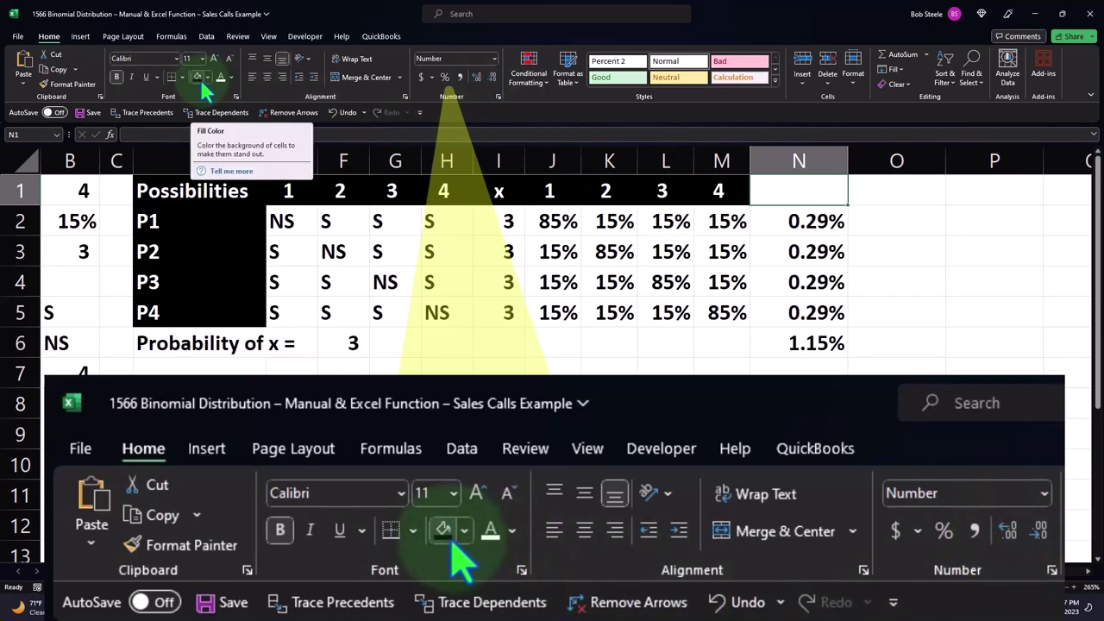
text(Totals)
key(Return)
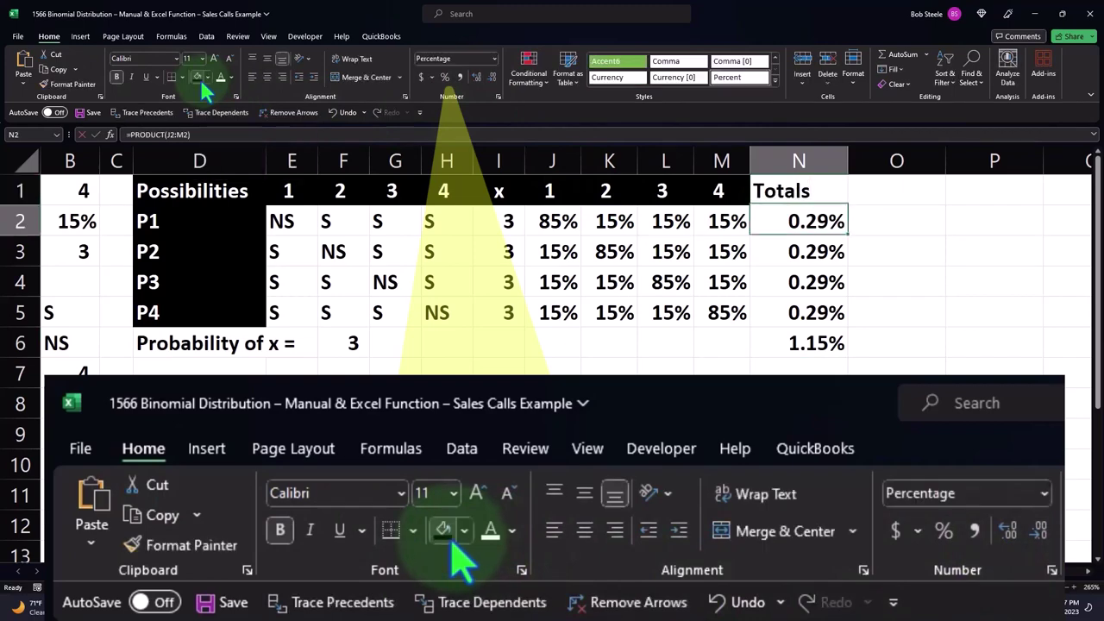
key(Up)
click(198, 76)
click(220, 76)
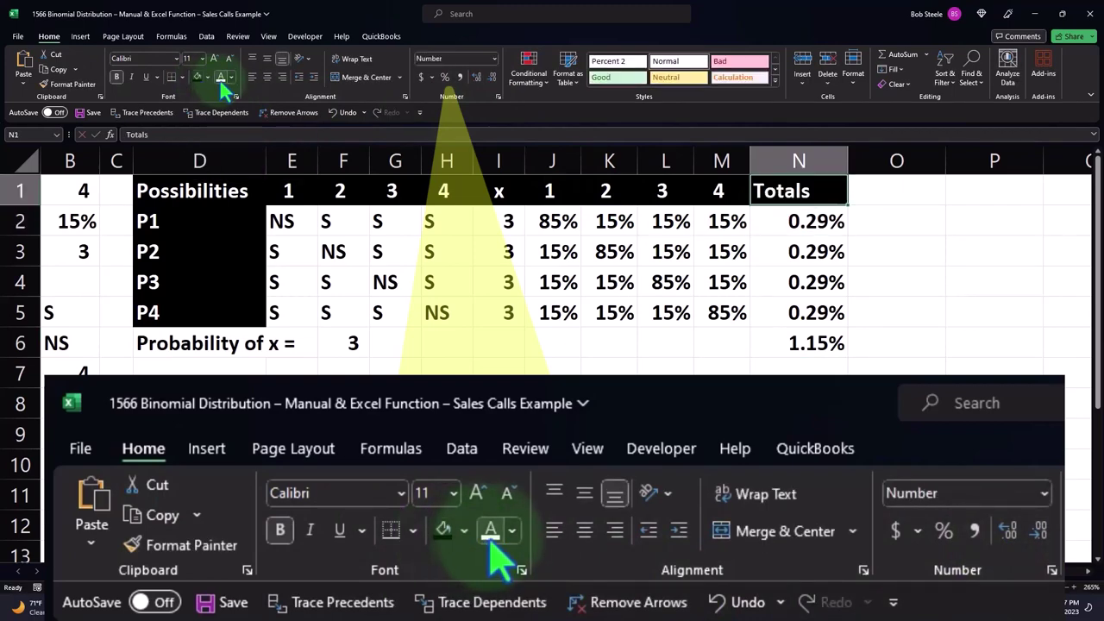
click(267, 76)
Narrow column N slightly and underline the P4 total in N5.
click(665, 282)
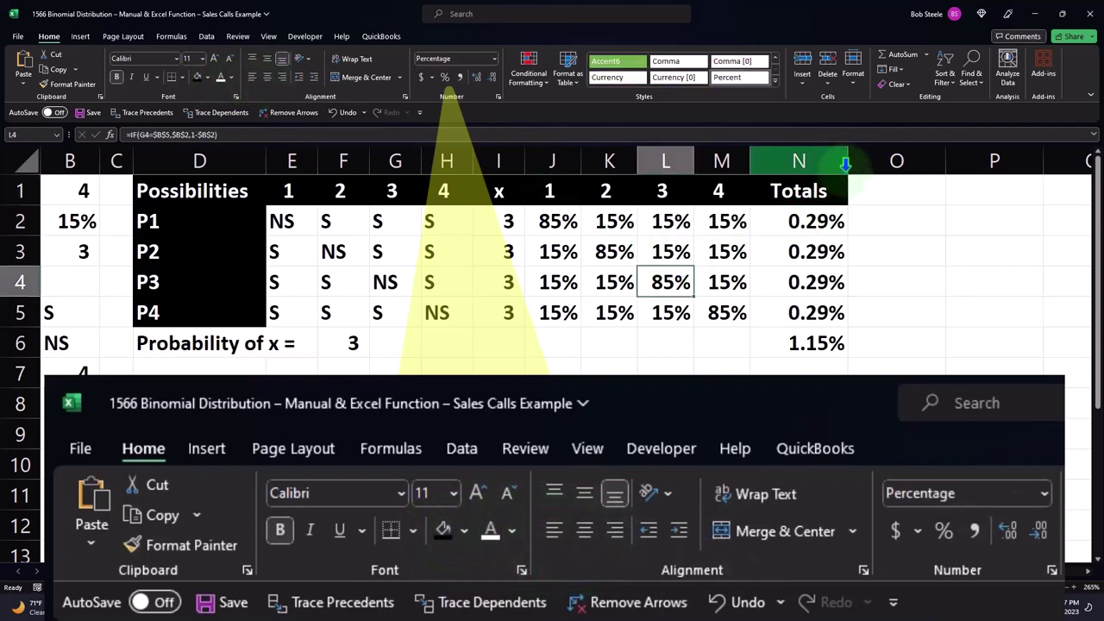
drag(849, 161, 827, 175)
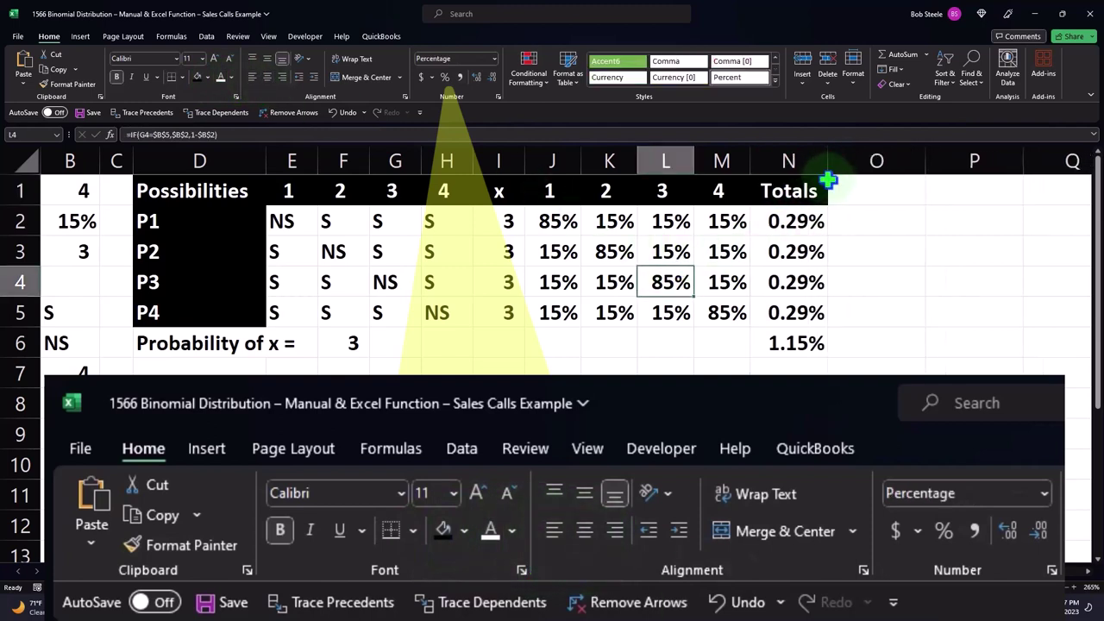
click(798, 312)
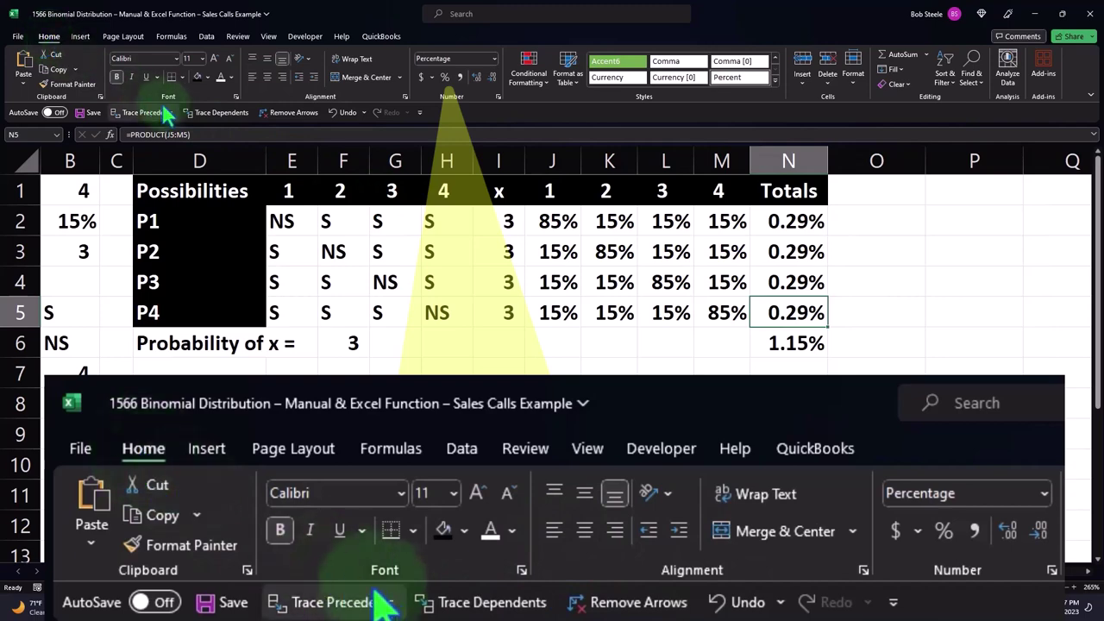
click(145, 77)
click(552, 345)
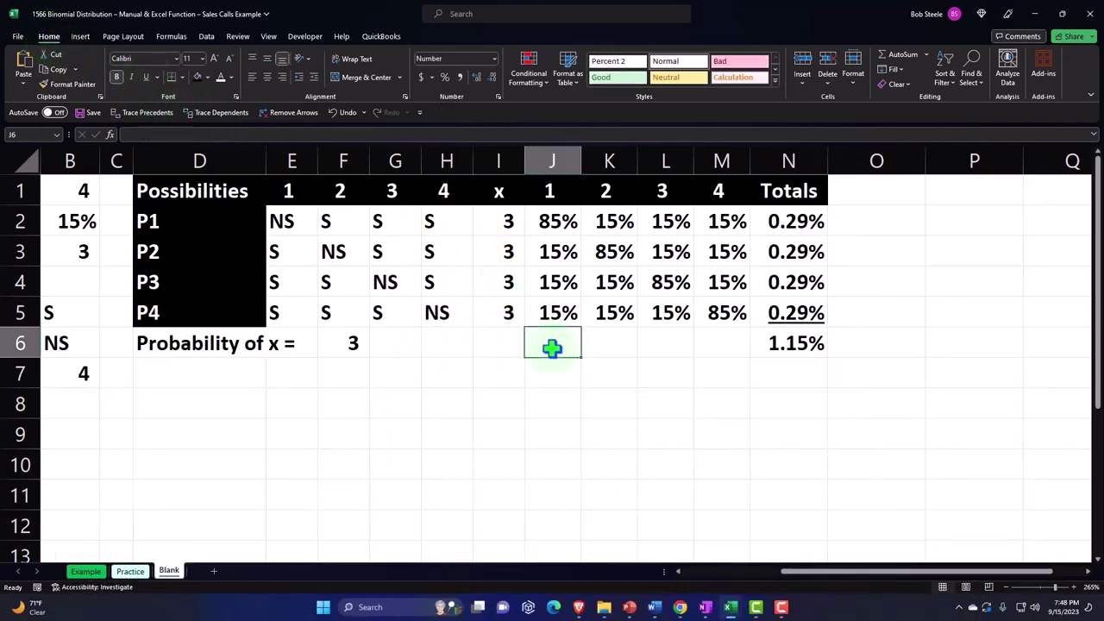
Examine the trial count, success probability and sales goal in columns A and B alongside the "Probability of x =" row.
key(Left)
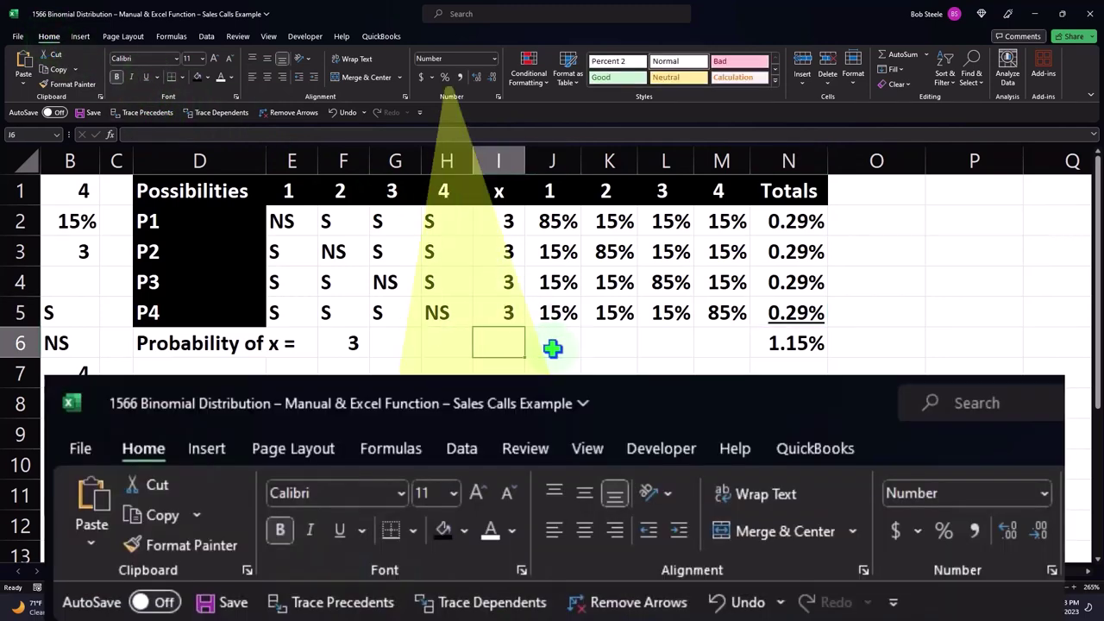
key(Left)
key(Left)
key(Left)
key(Left)
key(Left)
key(Left)
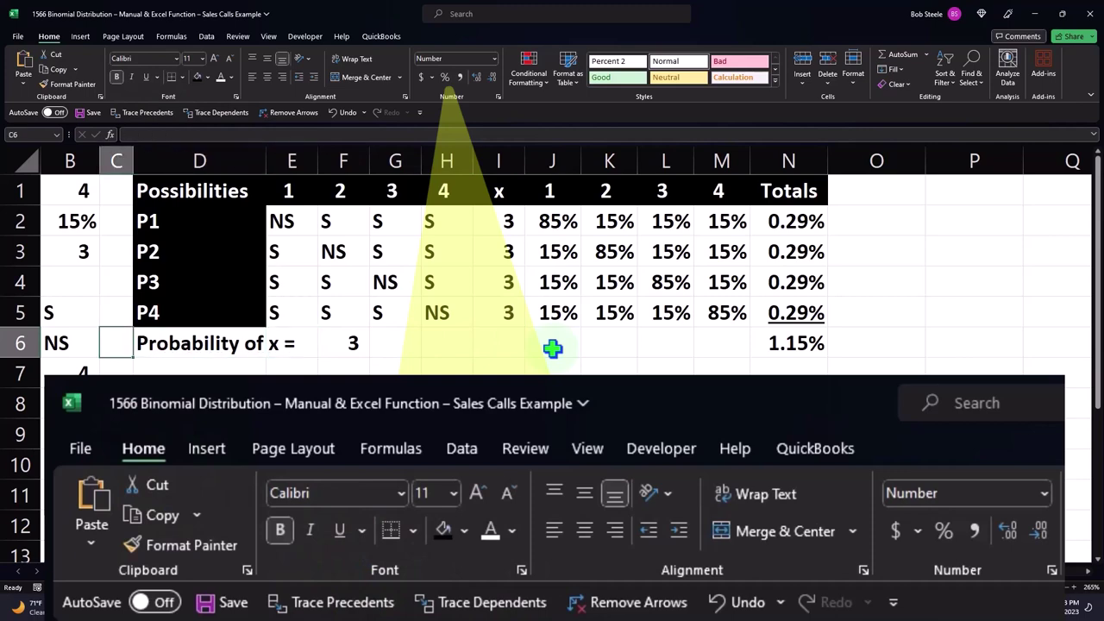
key(Left)
key(Left)
key(Right)
key(Right)
key(Right)
key(Right)
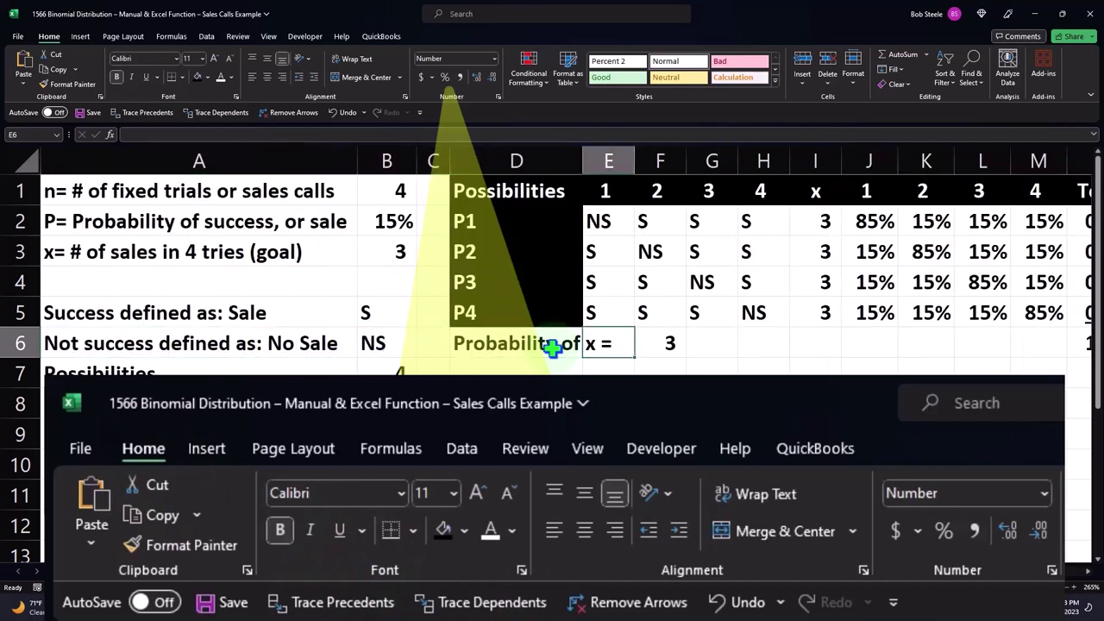
key(Right)
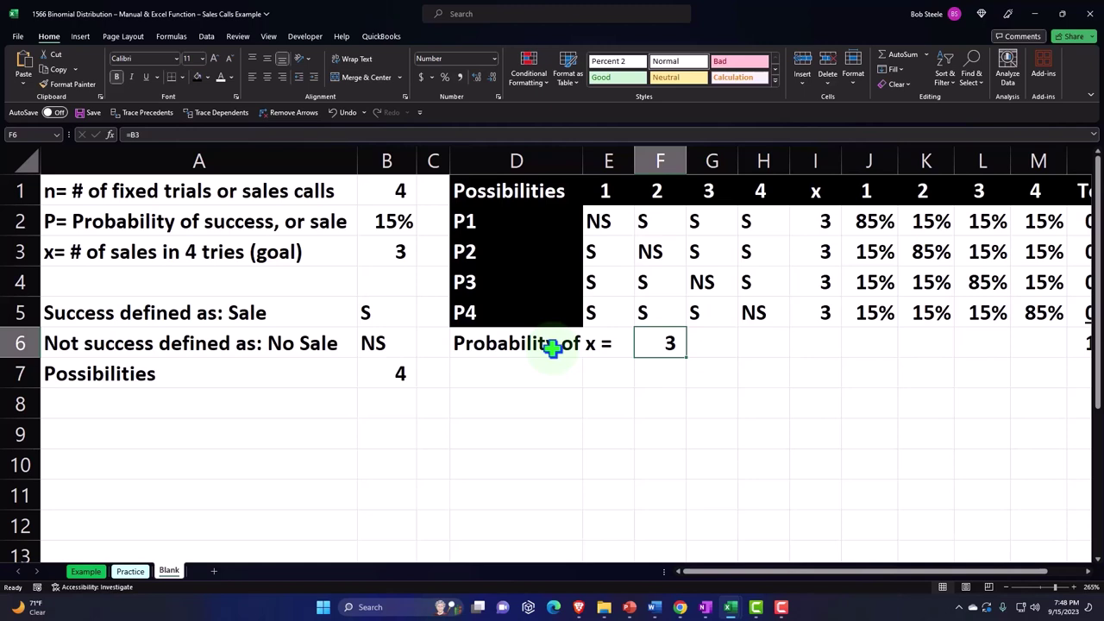
Review the outcome combinations in E2:I5, their probabilities in J2:M5 and the summed probability in N6.
key(Right)
key(Right)
key(Right)
key(Right)
key(Right)
key(Right)
key(Right)
key(Right)
key(Right)
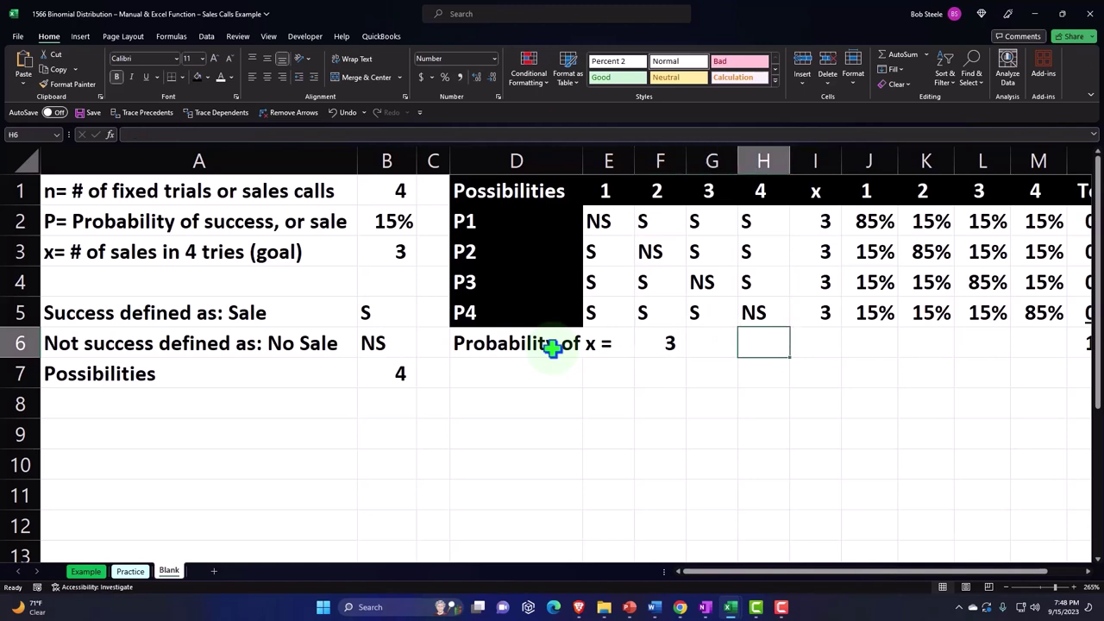
key(Left)
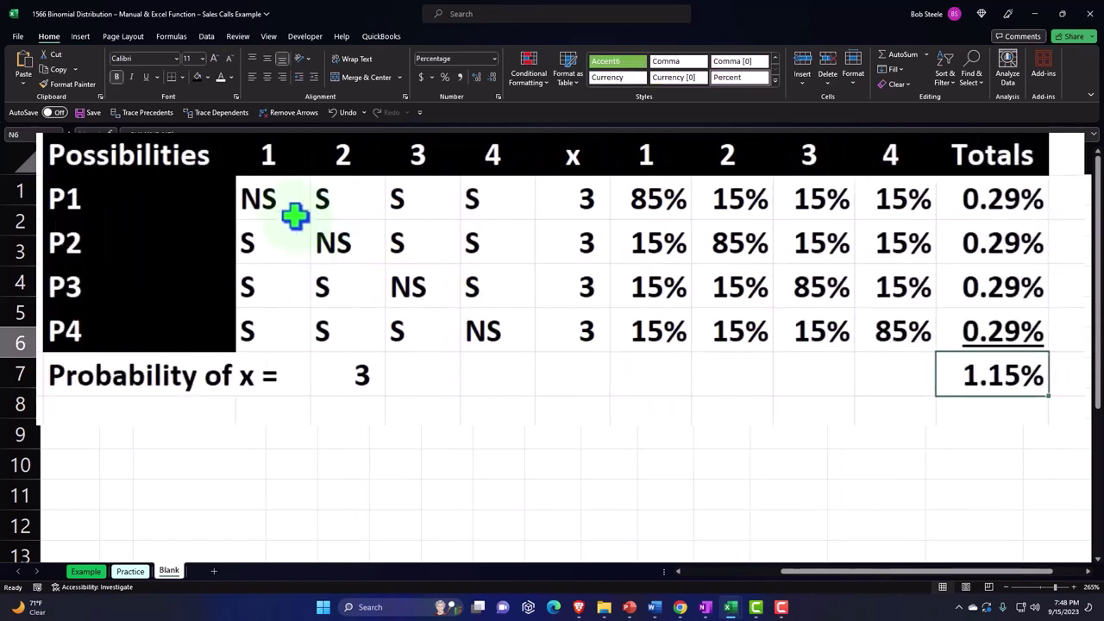
drag(296, 216, 541, 328)
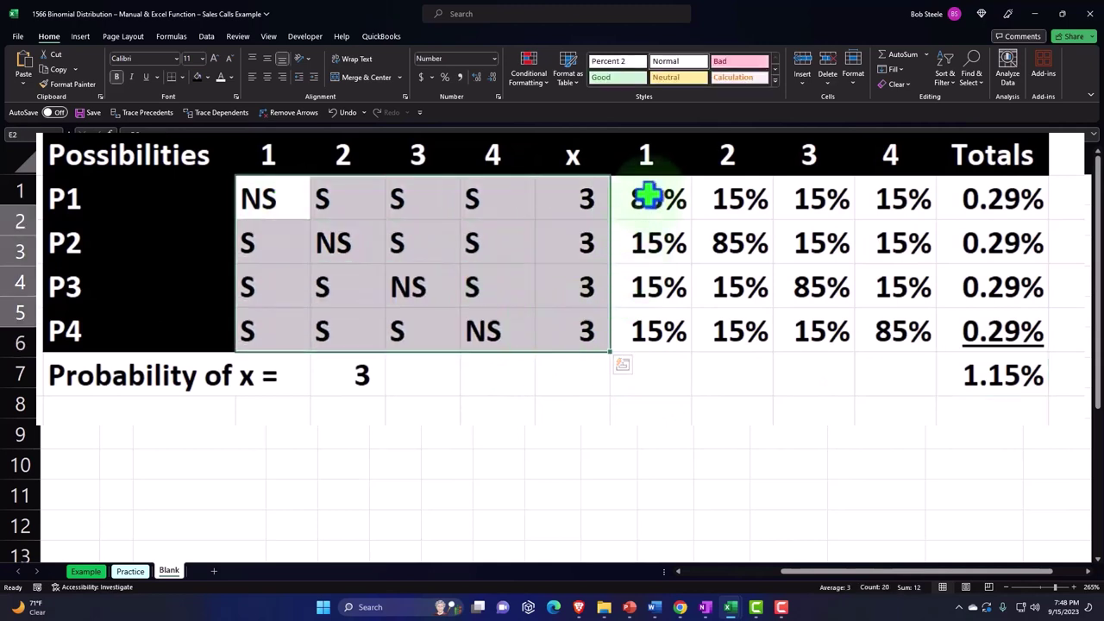
drag(646, 194, 860, 334)
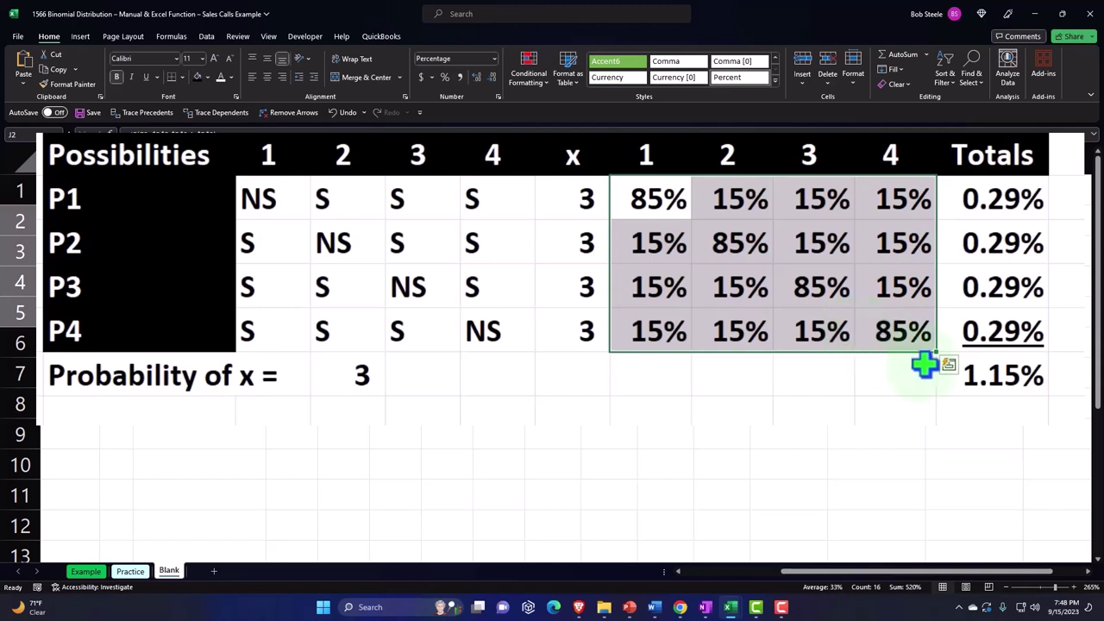
click(1004, 375)
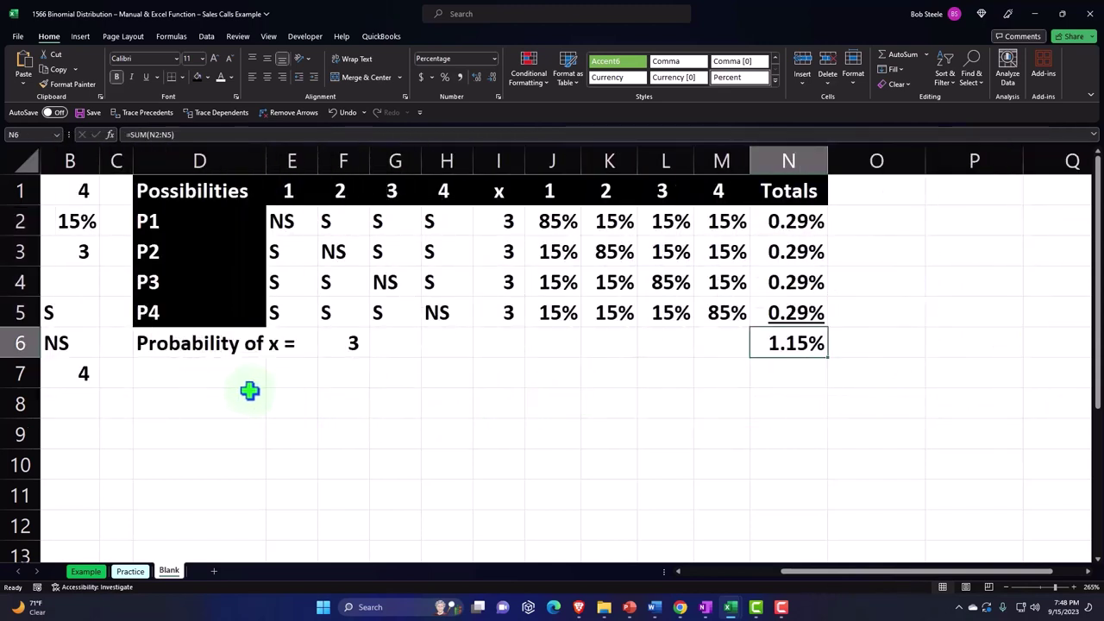
Enter the label "Ex Function" in D8 below the possibilities table.
click(216, 396)
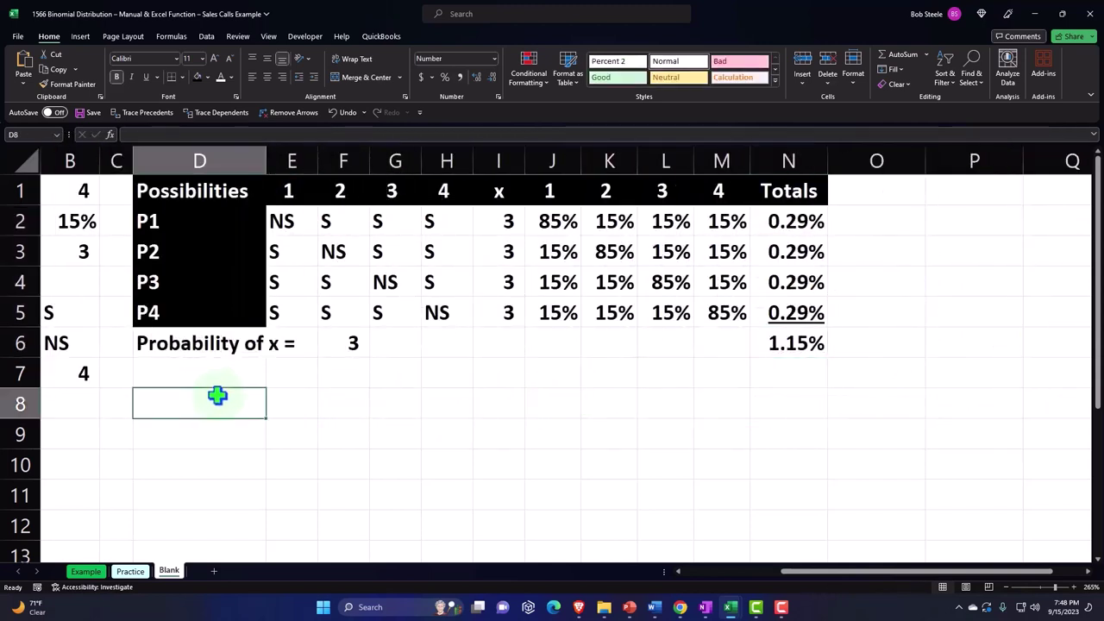
text(Ex F)
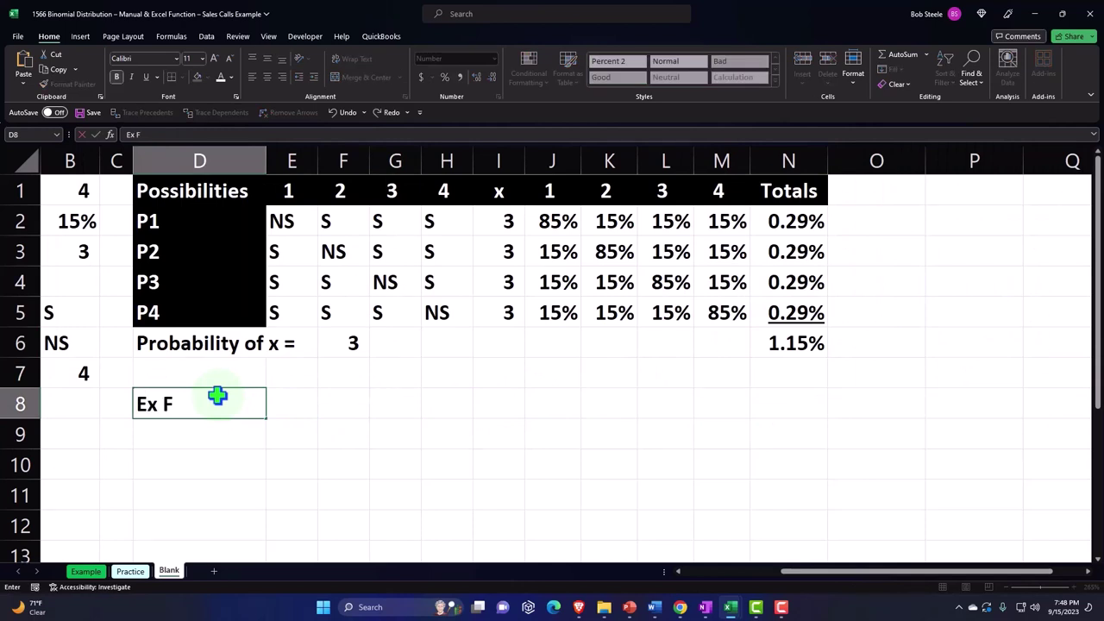
text(unction)
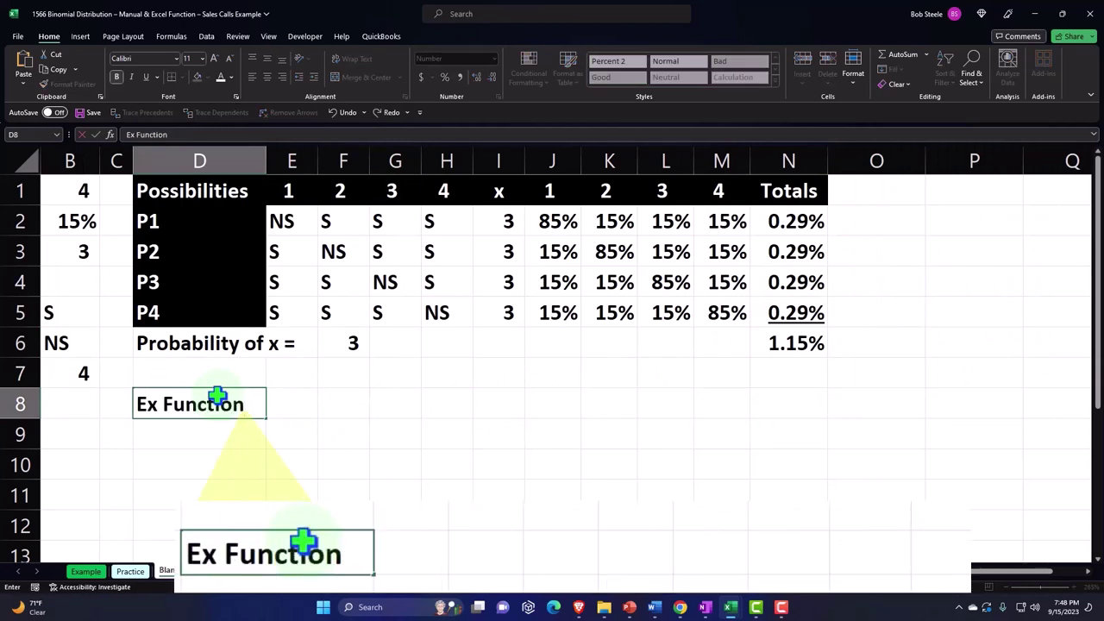
key(Tab)
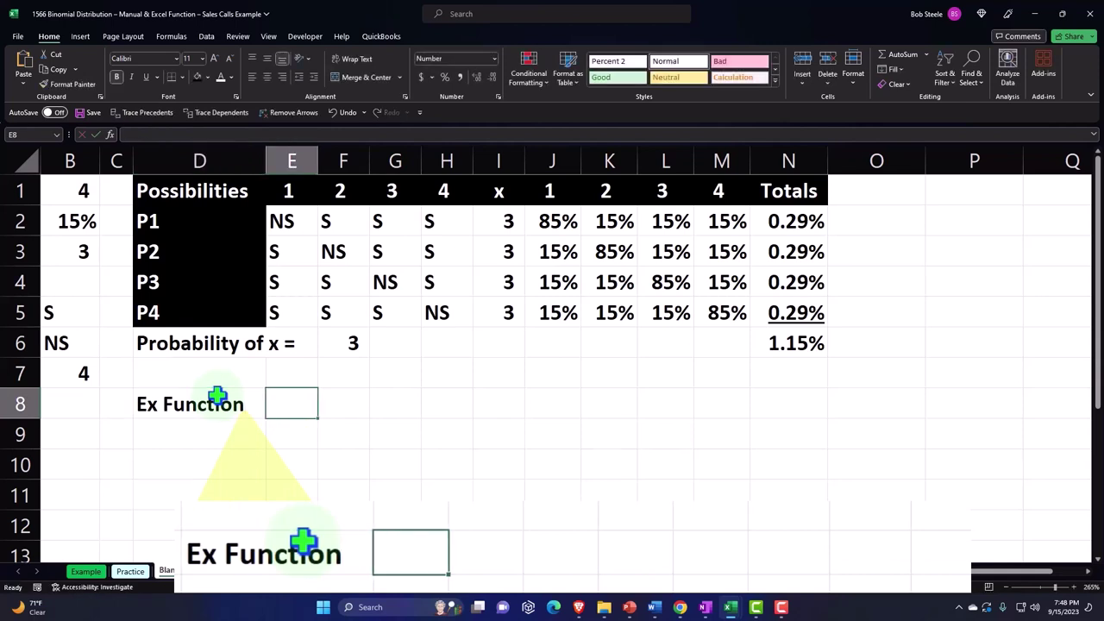
Begin a formula in E8 with the BINOM.DIST.RANGE function.
text(=)
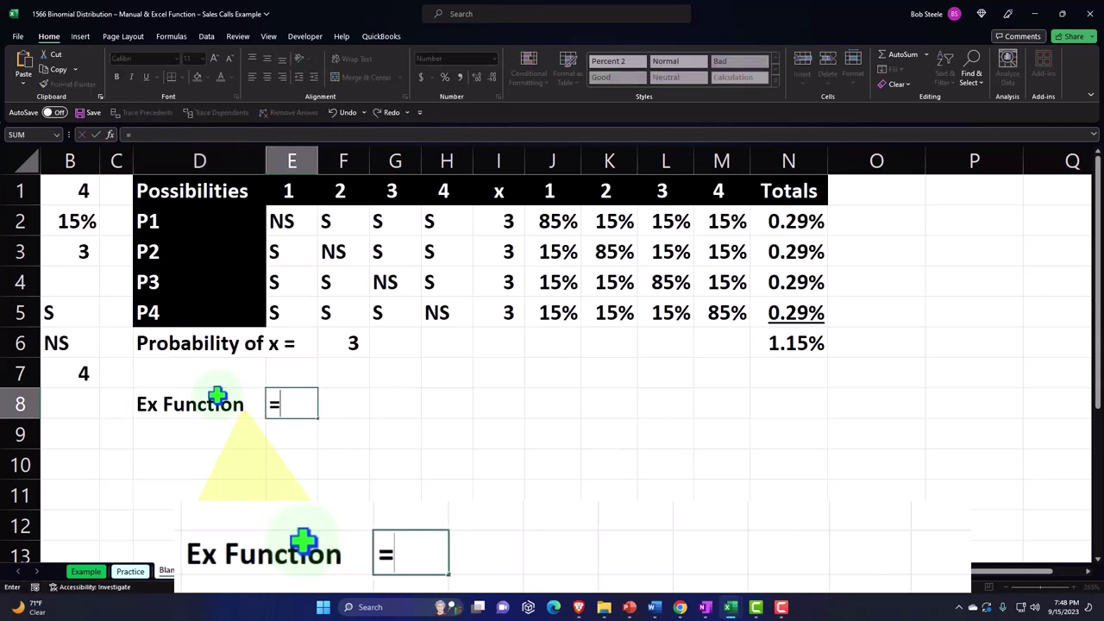
text(bono)
key(BackSpace)
key(BackSpace)
key(BackSpace)
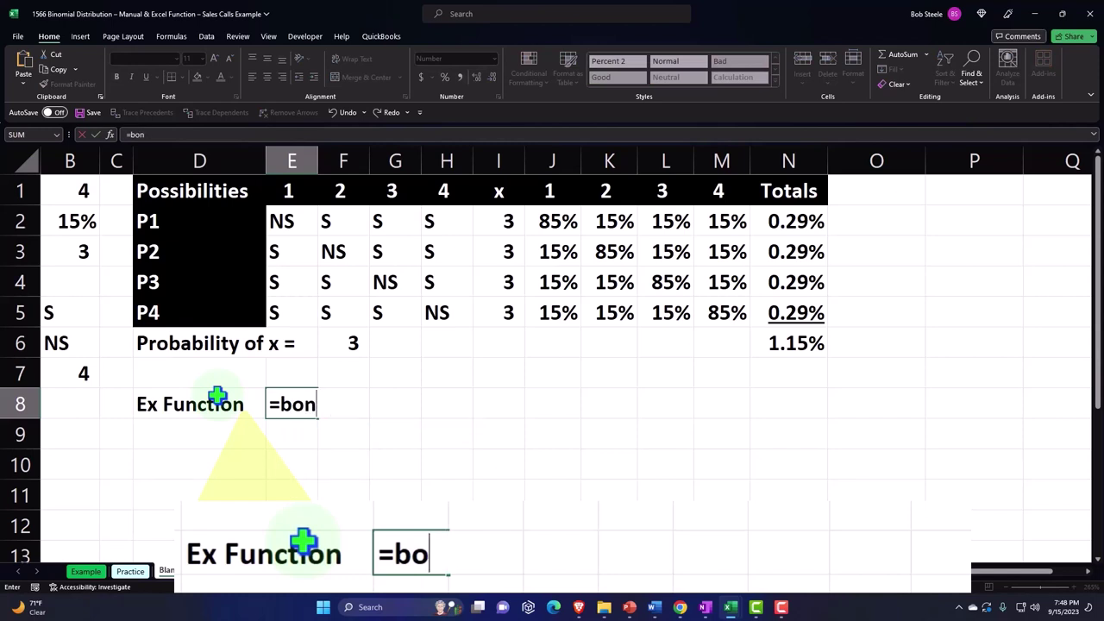
text(in)
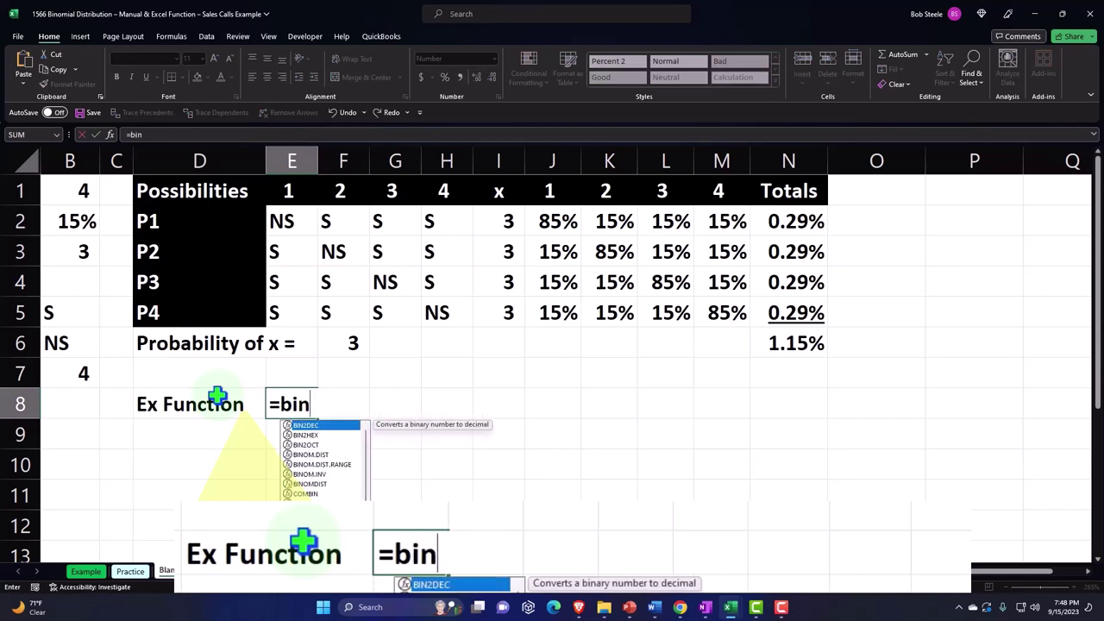
text(o)
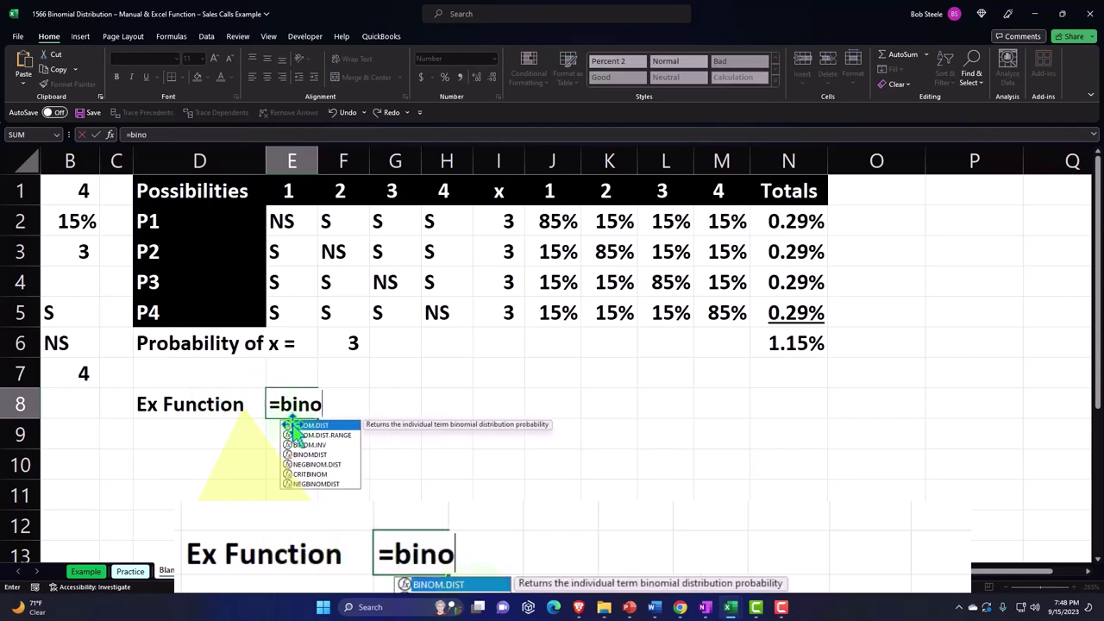
double_click(344, 436)
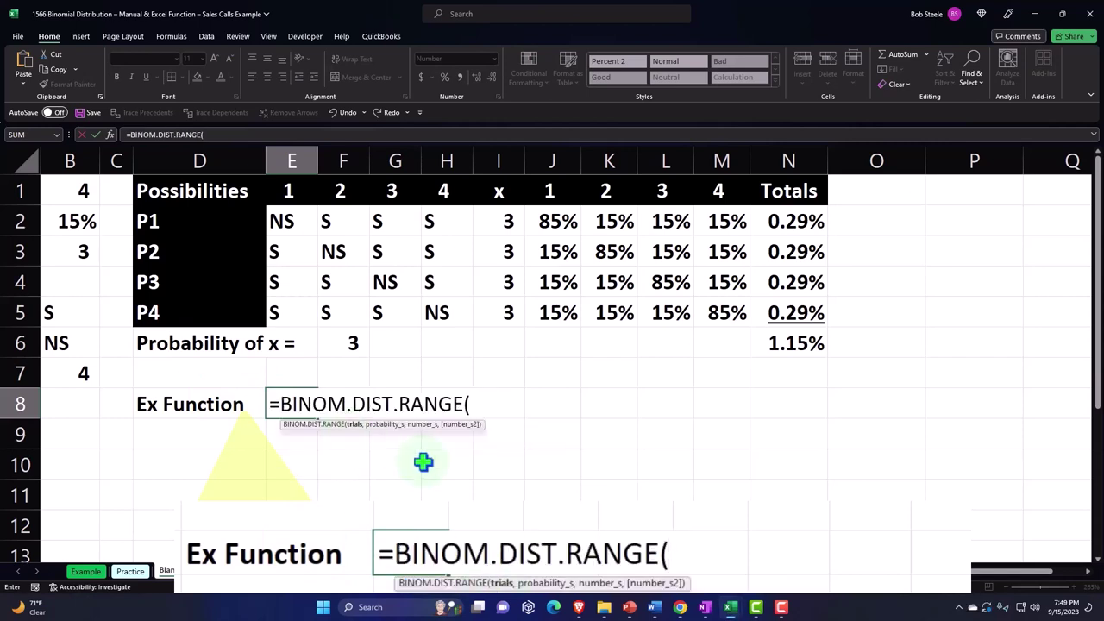
Complete the E8 formula with B1 as the trials, B2 as the success probability and B3 as the number of successes.
click(145, 238)
key(Left)
key(Left)
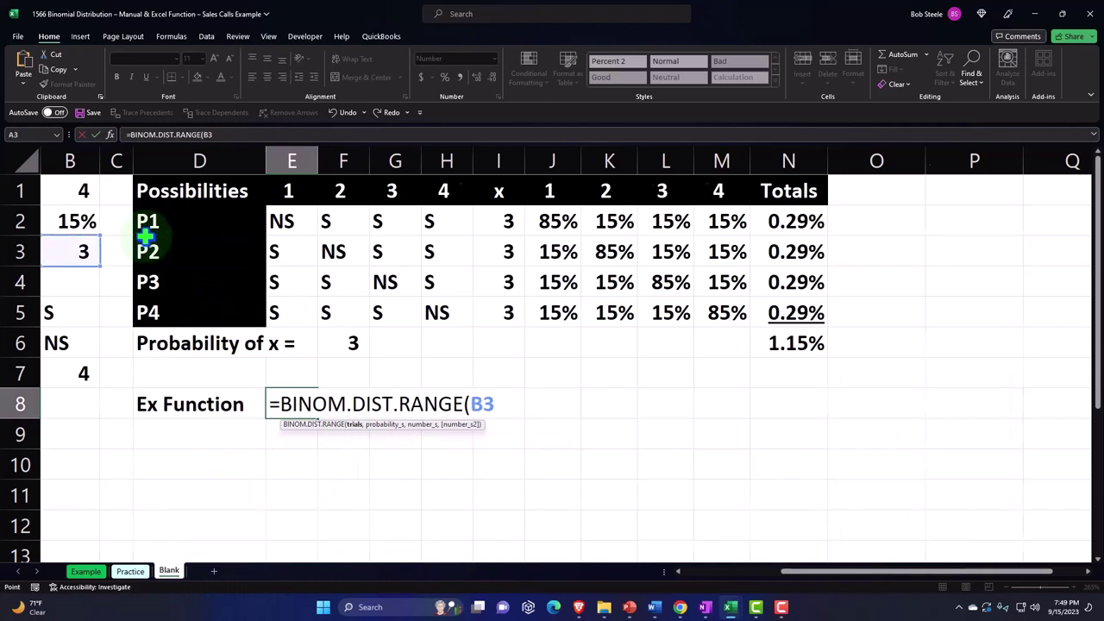
key(Left)
key(Up)
key(Up)
key(Right)
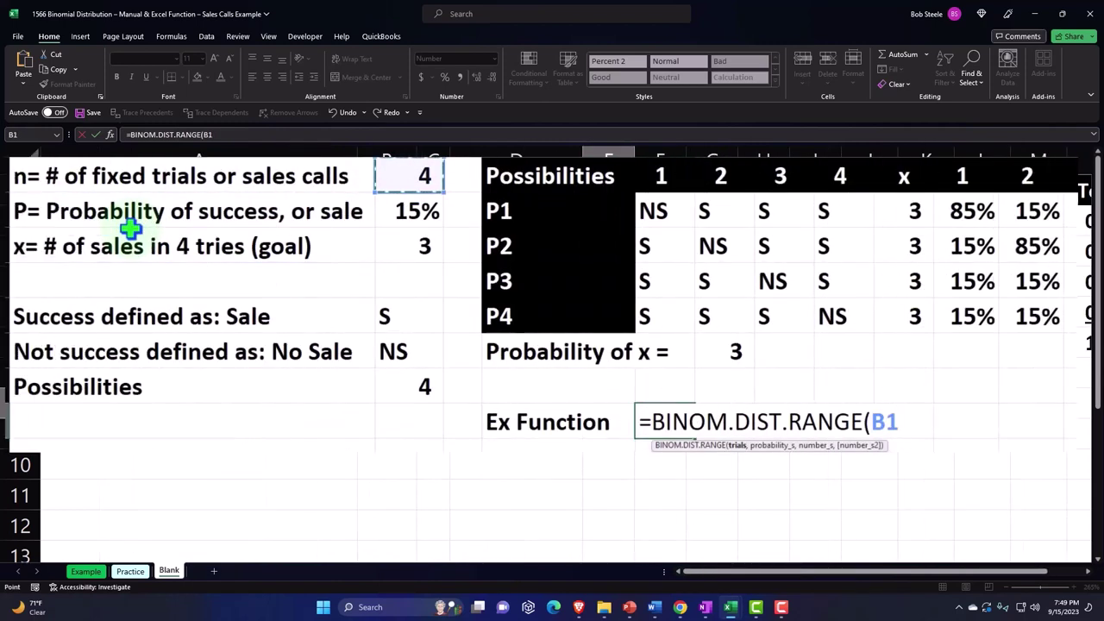
text(,)
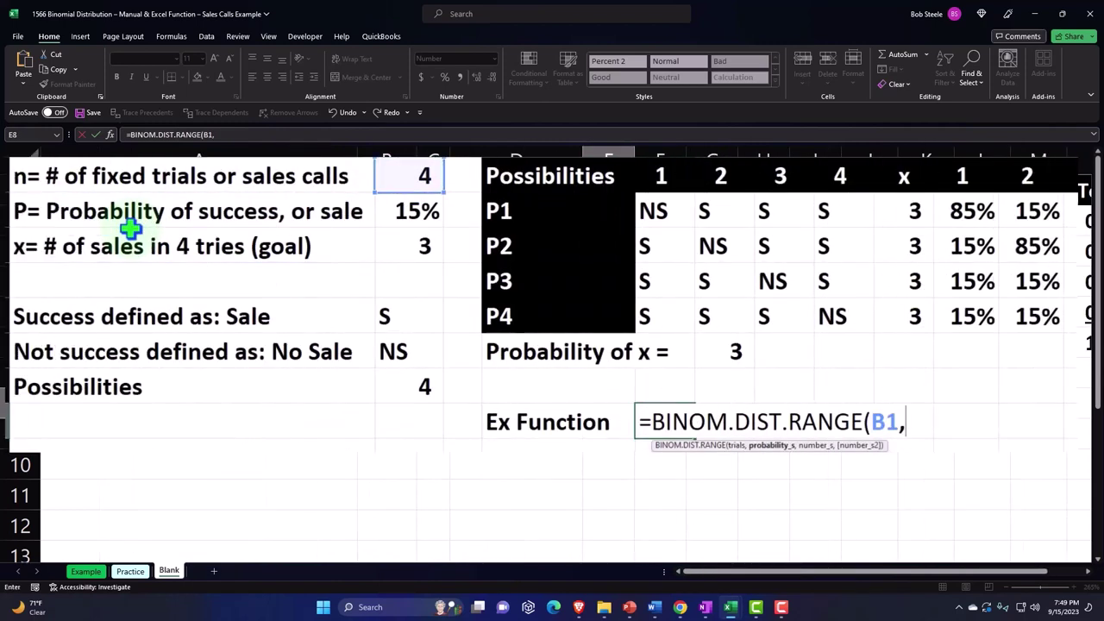
click(408, 209)
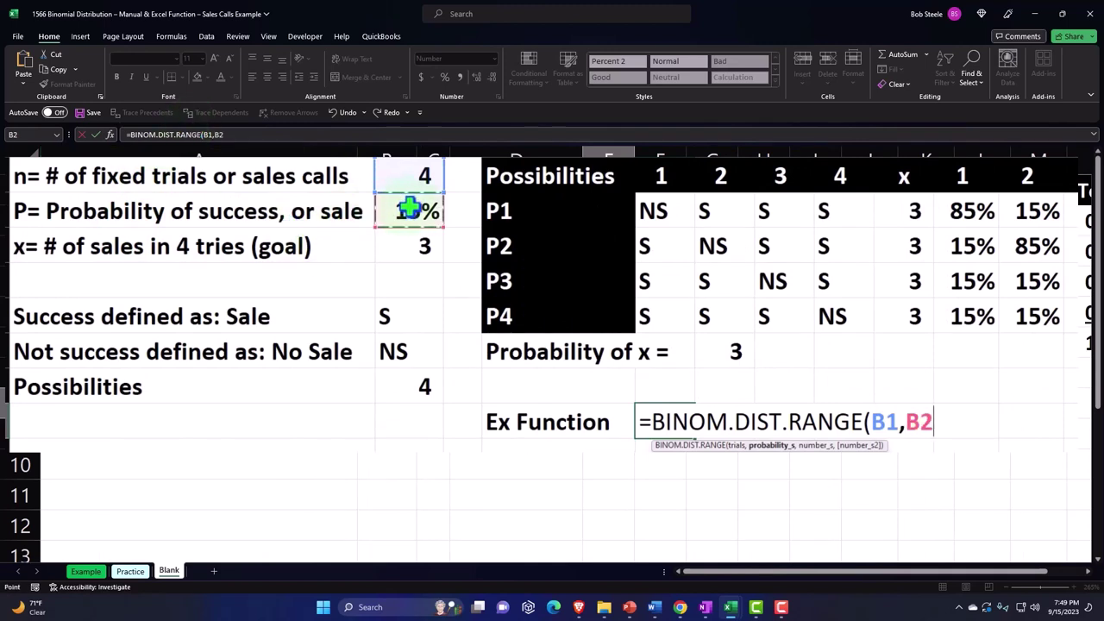
text(,)
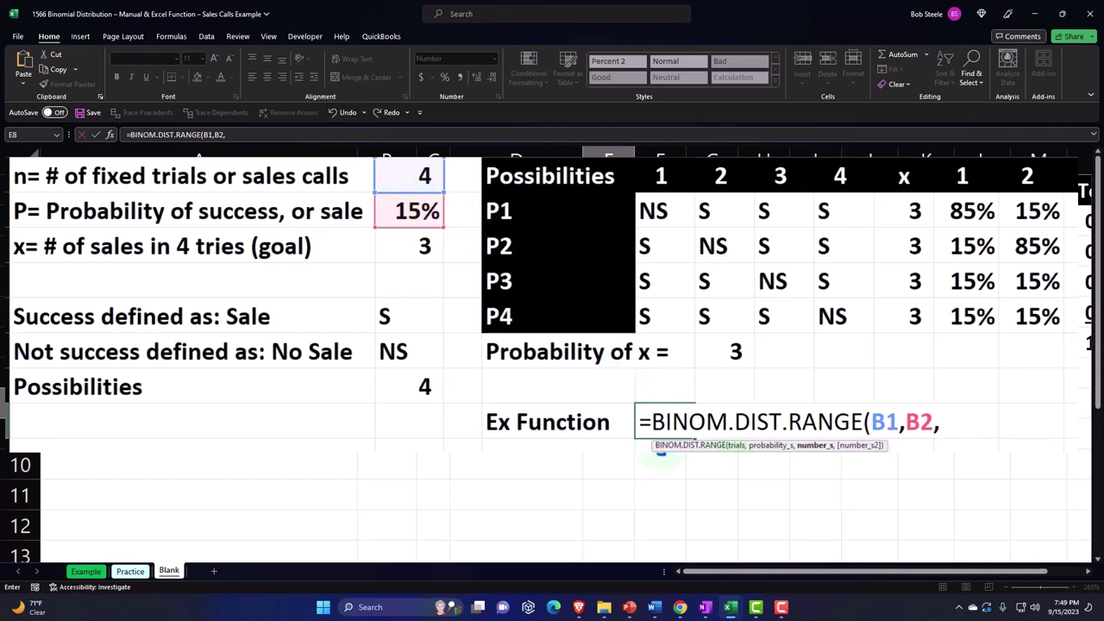
click(403, 246)
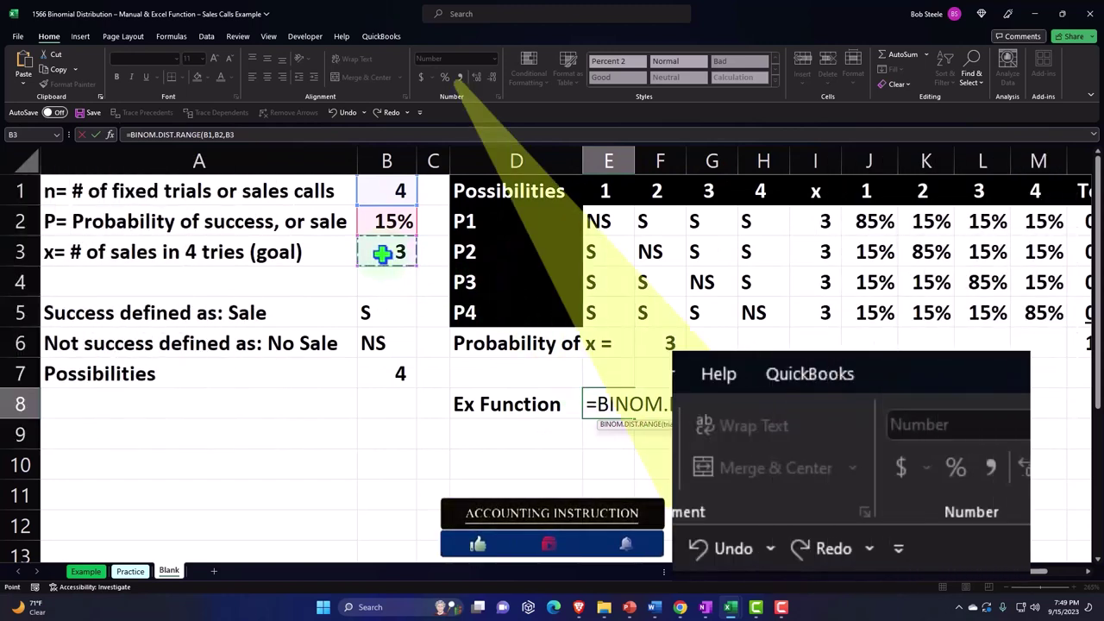
key(Return)
key(Up)
key(Right)
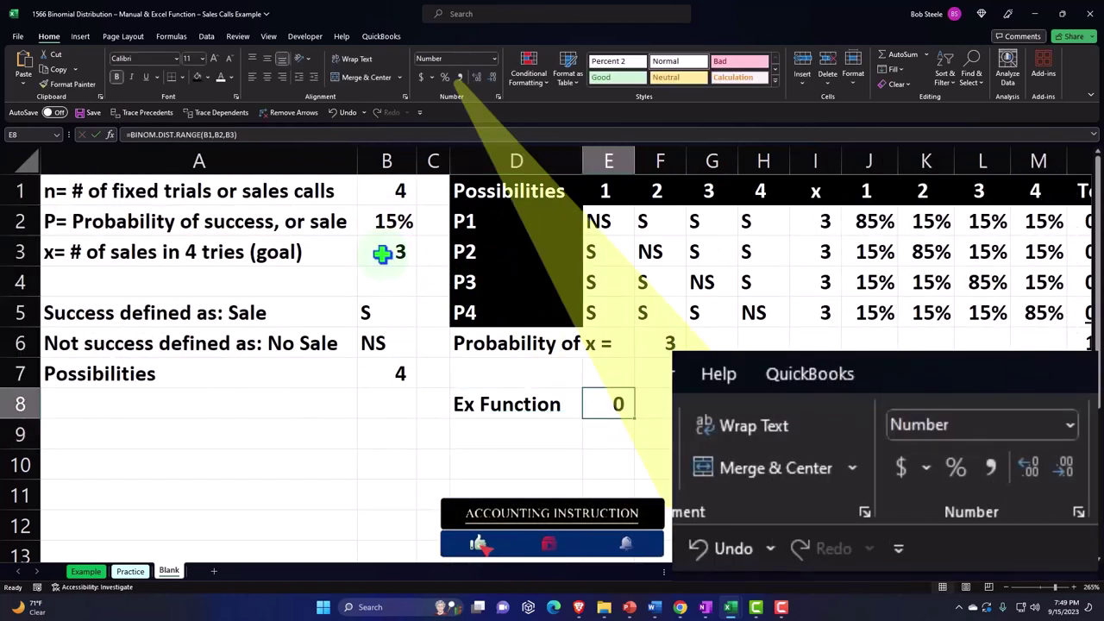
Format the E8 function result as a percentage with two decimals and widen column E to fit it.
click(444, 76)
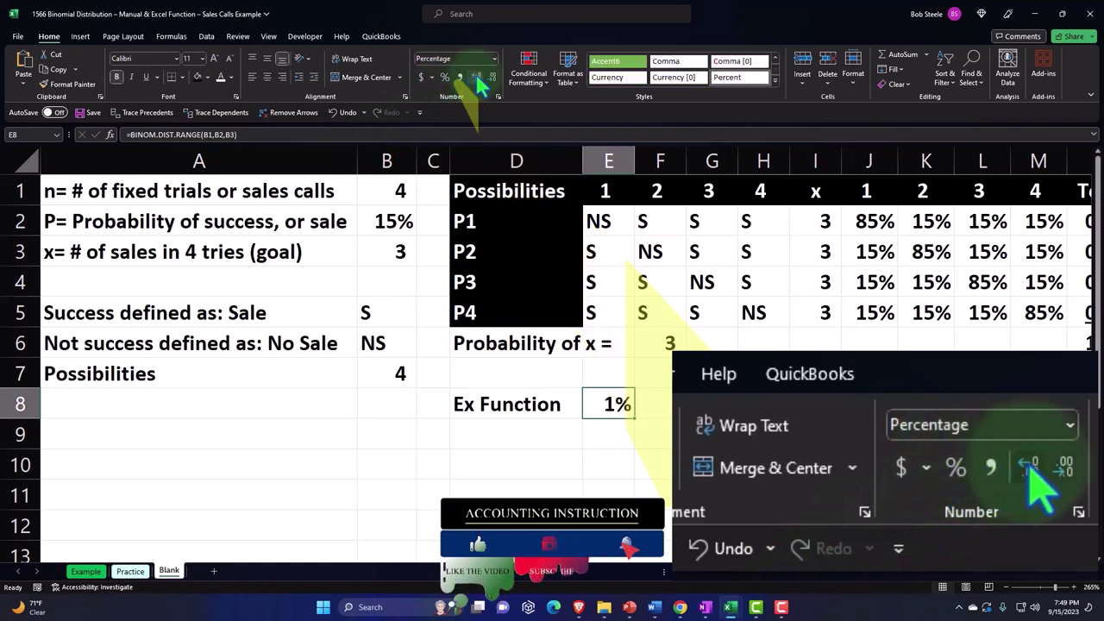
click(476, 77)
click(476, 77)
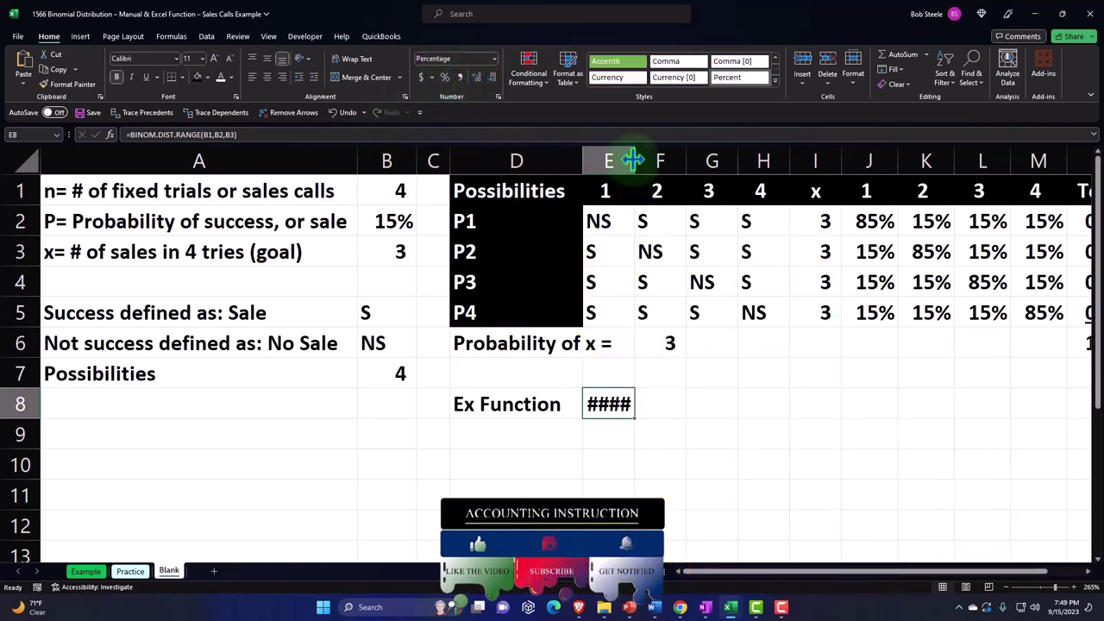
drag(635, 158, 645, 159)
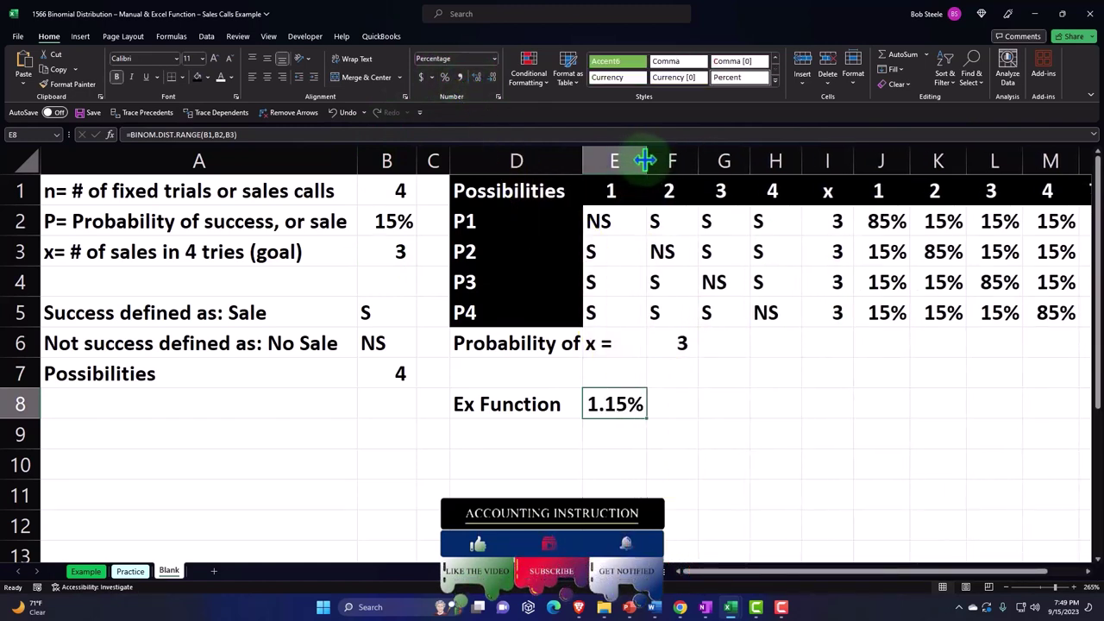
Compare the summed manual probability in N6 with the function result in E8.
click(753, 352)
key(Right)
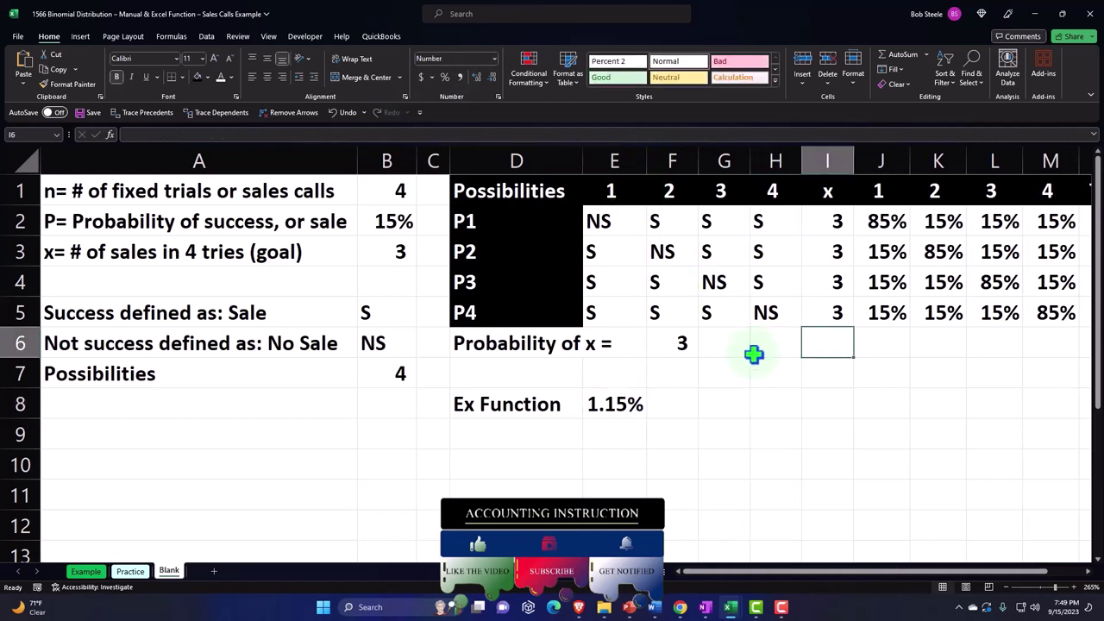
key(Right)
key(Right)
key(Right)
key(Right)
key(Right)
key(Right)
key(Left)
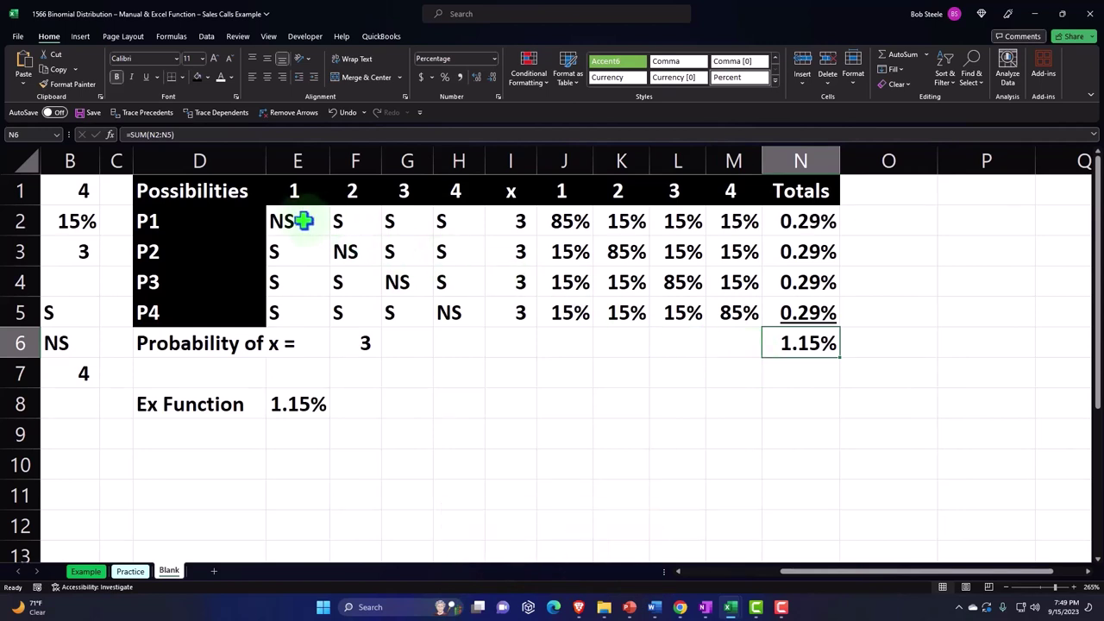
Give the table range E2:N6 a light cyan fill and borders on all cells.
drag(296, 220, 783, 336)
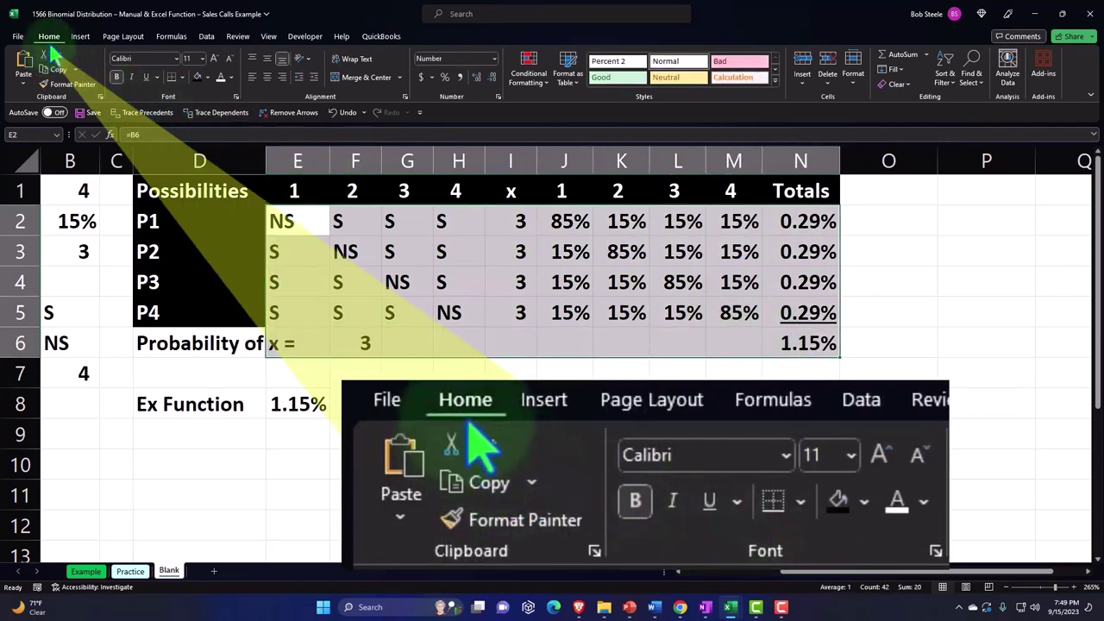
click(207, 77)
click(216, 253)
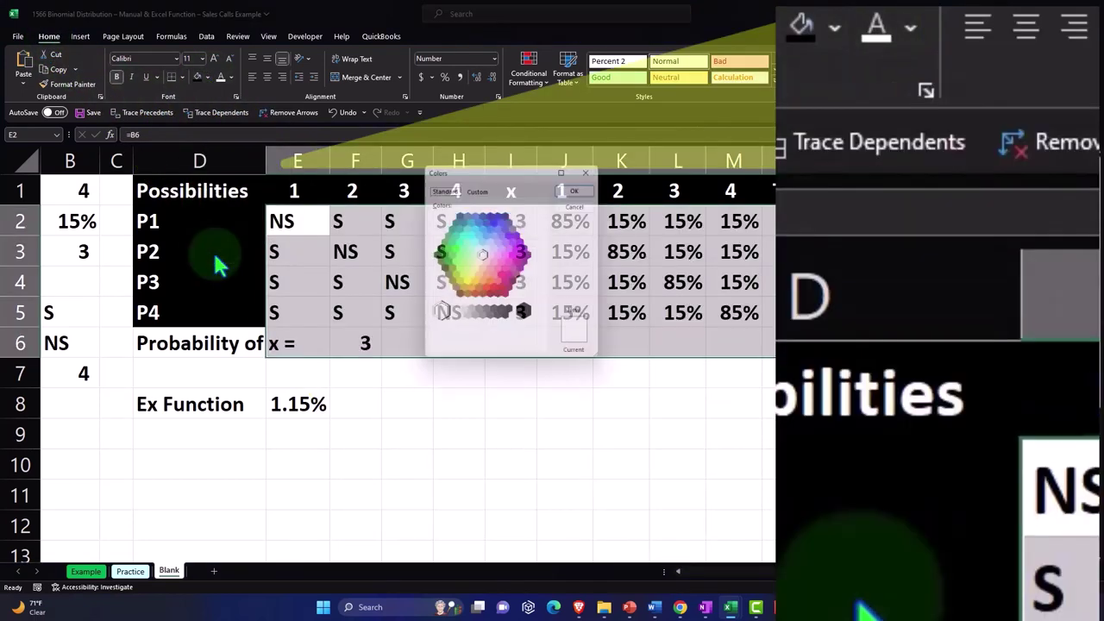
click(428, 247)
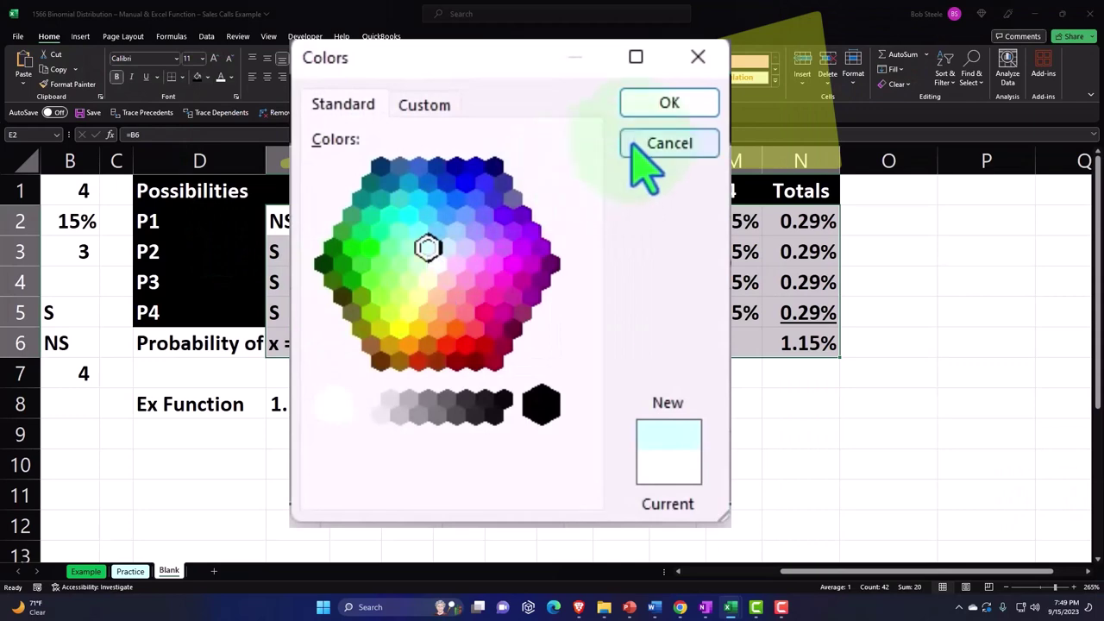
click(579, 190)
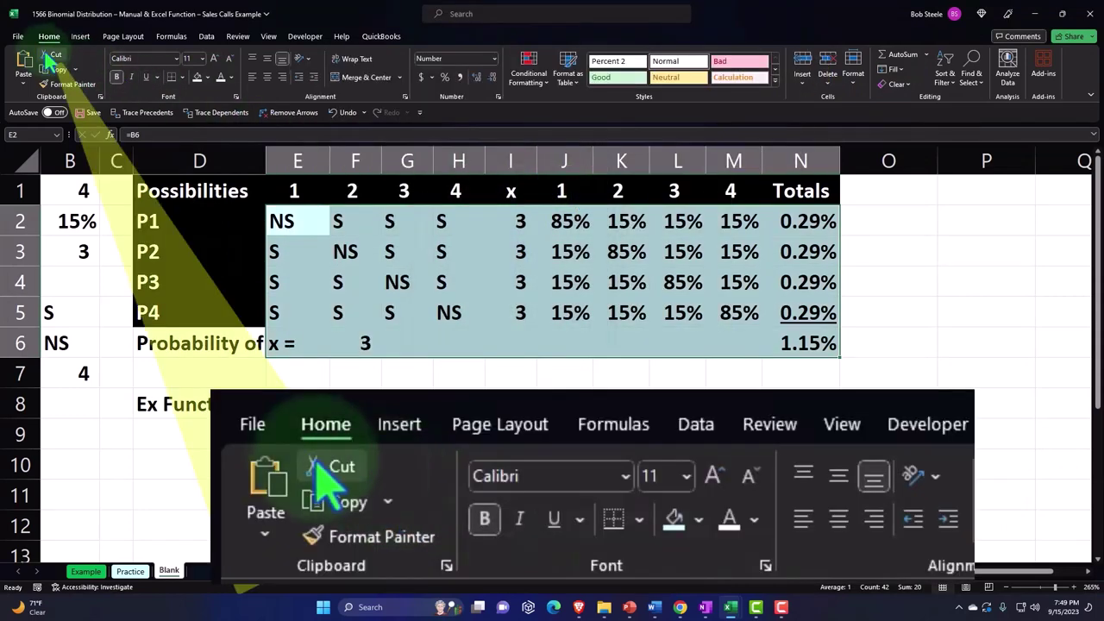
click(181, 76)
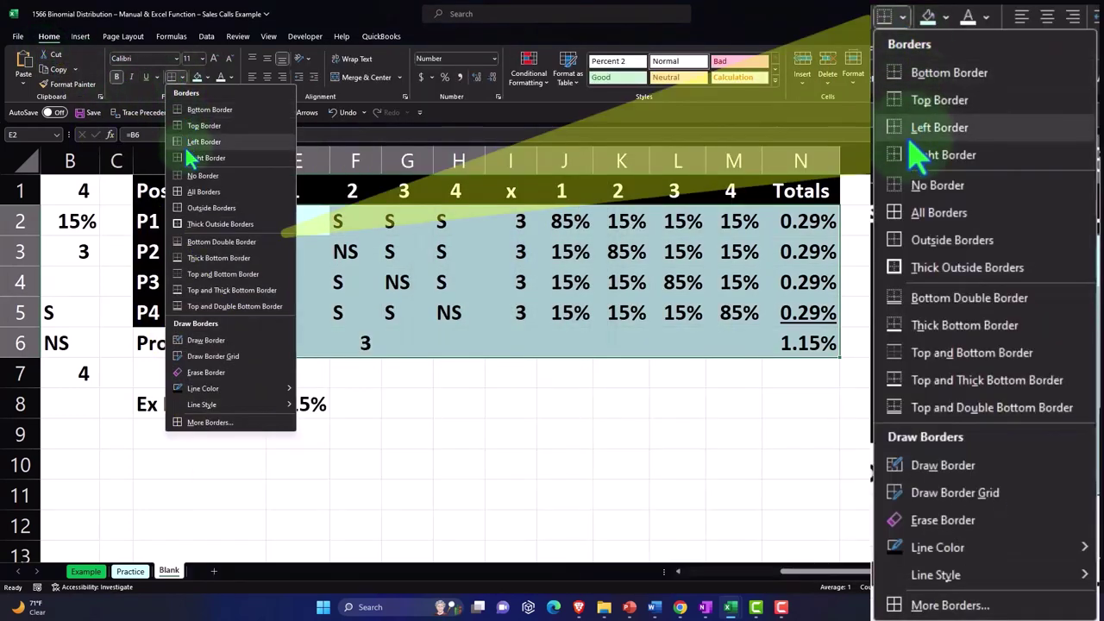
click(193, 193)
Apply the same light cyan fill and all borders to D6 and to the Ex Function cells D8:E8.
click(222, 345)
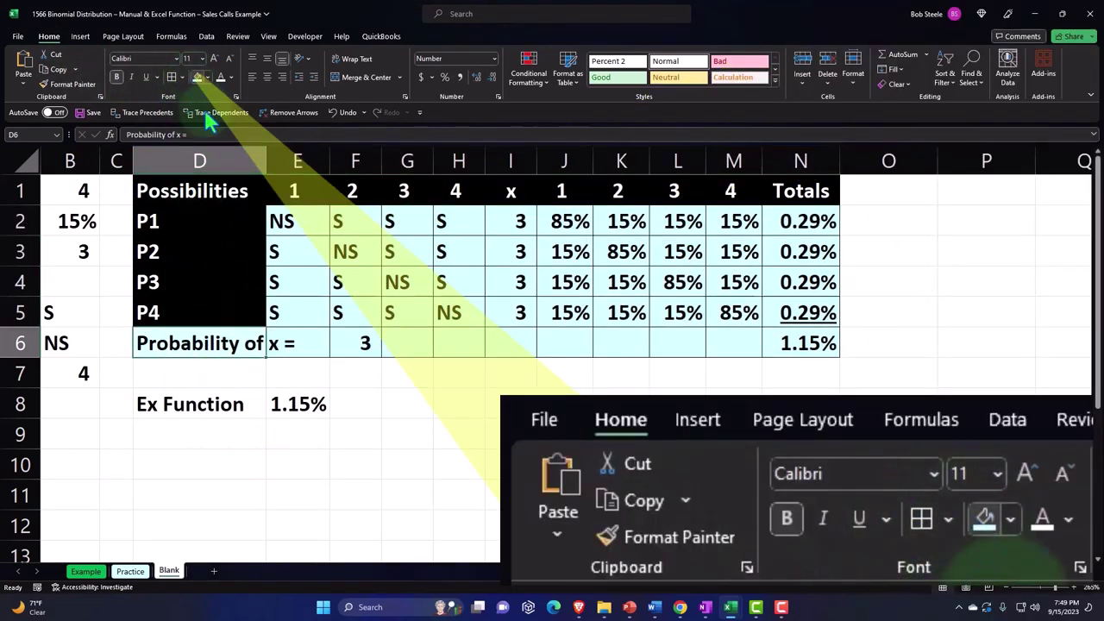
drag(224, 405, 285, 405)
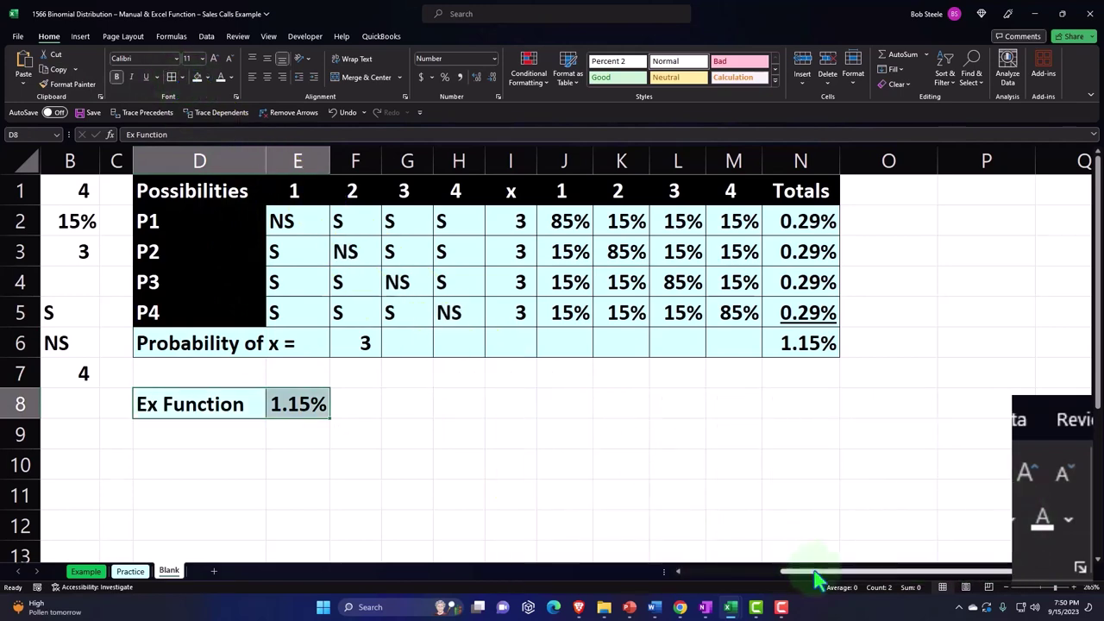
Change the "Probability of x =" cells D6:F6 to a black fill with white text.
drag(815, 585, 732, 586)
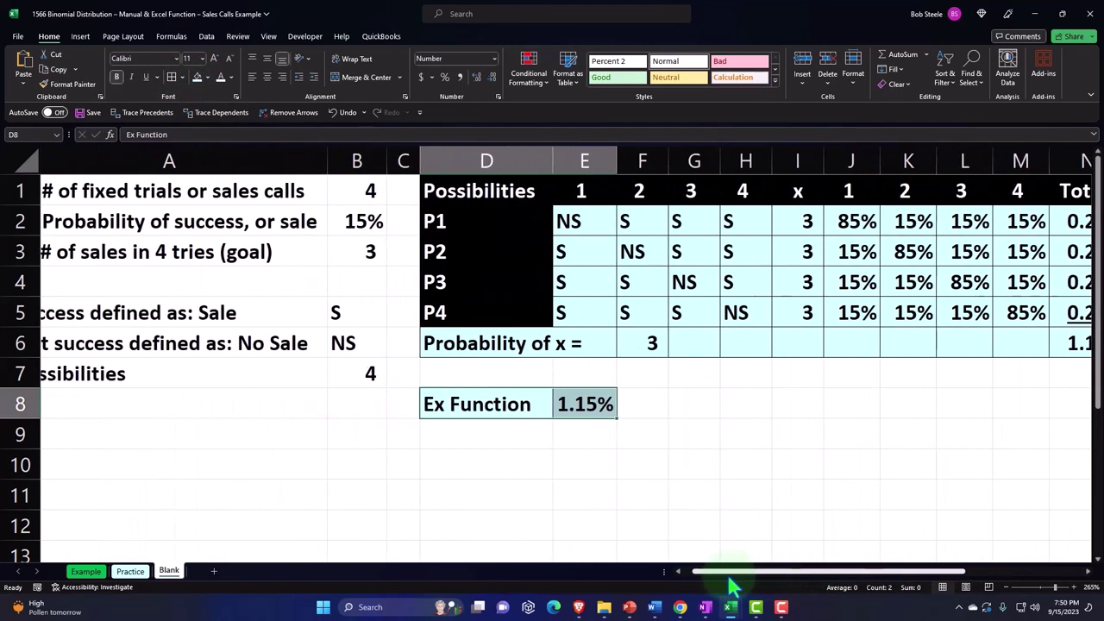
click(451, 343)
drag(451, 343, 635, 345)
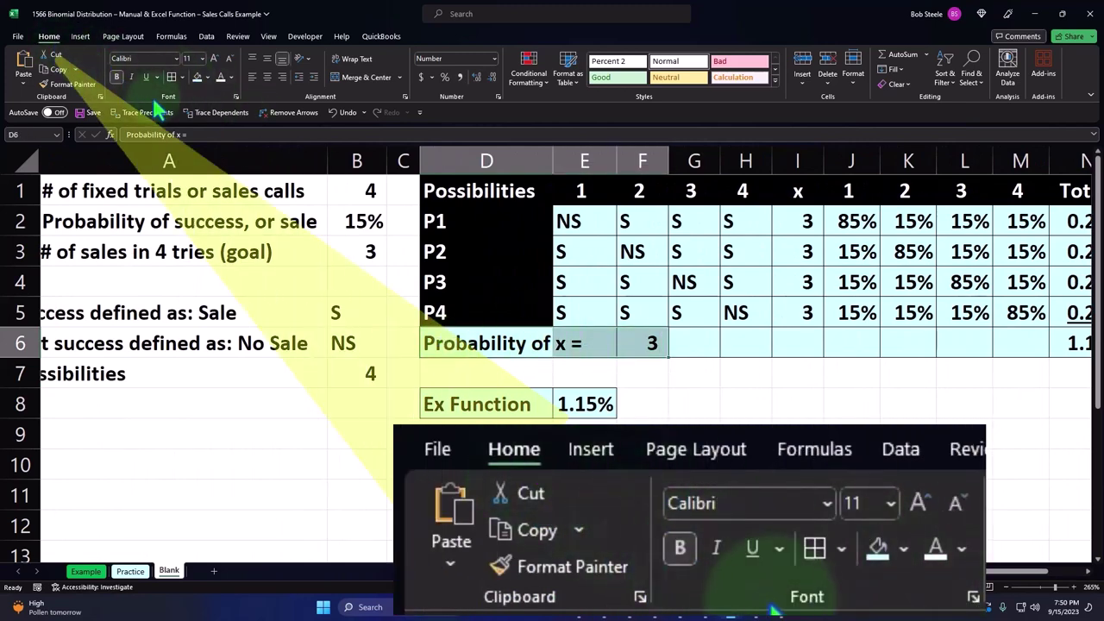
click(207, 76)
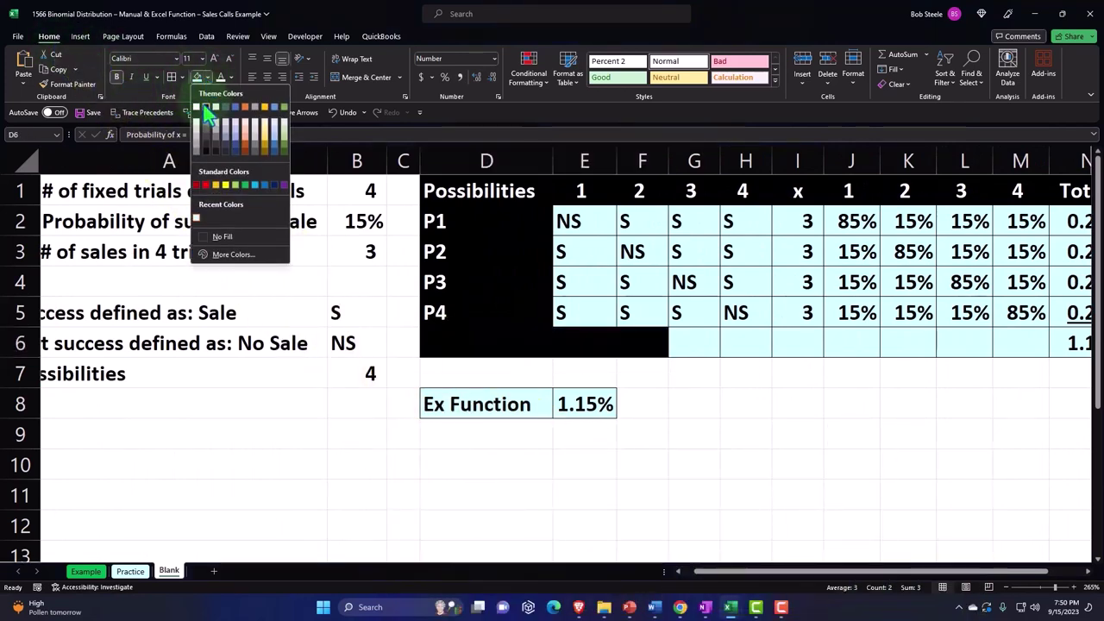
click(209, 110)
click(221, 77)
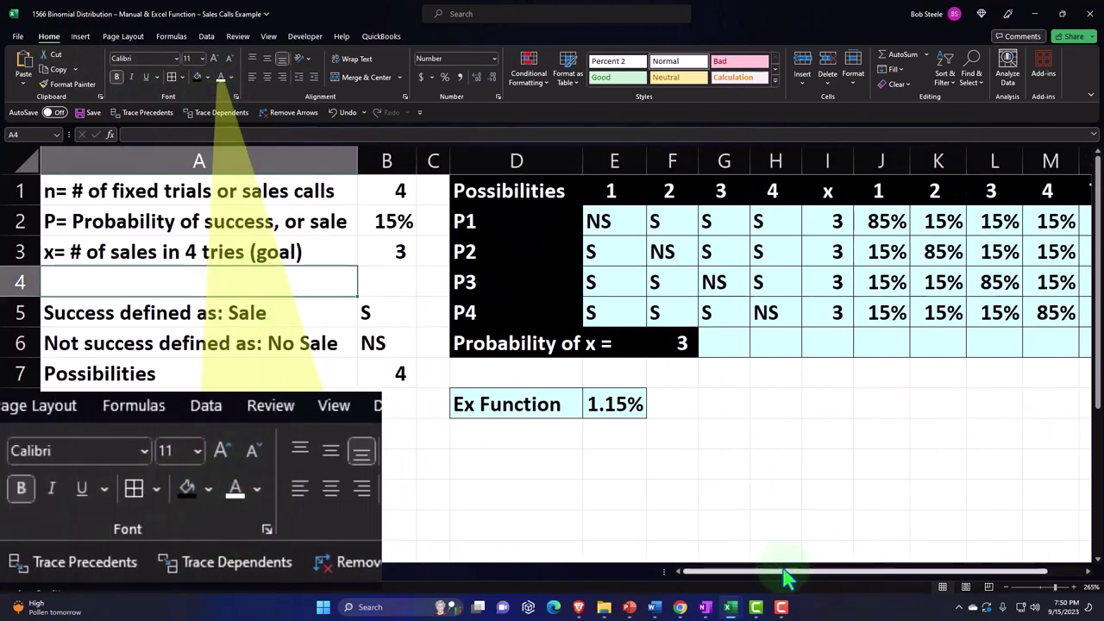
Apply all borders and the recent light cyan fill to the definitions and possibilities cells A5:B7.
click(276, 464)
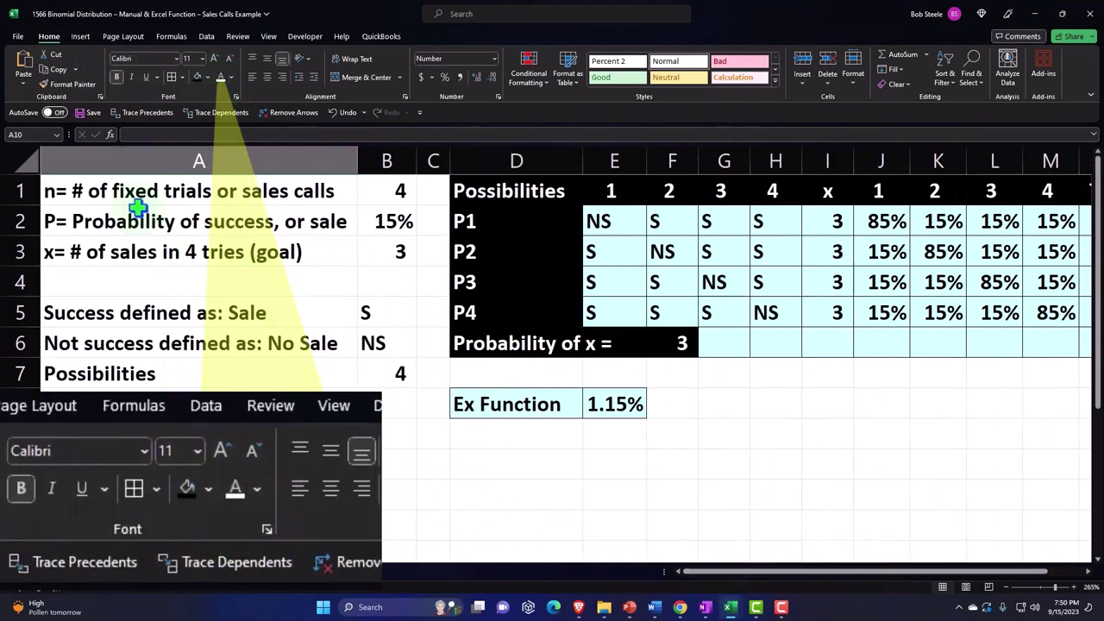
drag(107, 309, 374, 373)
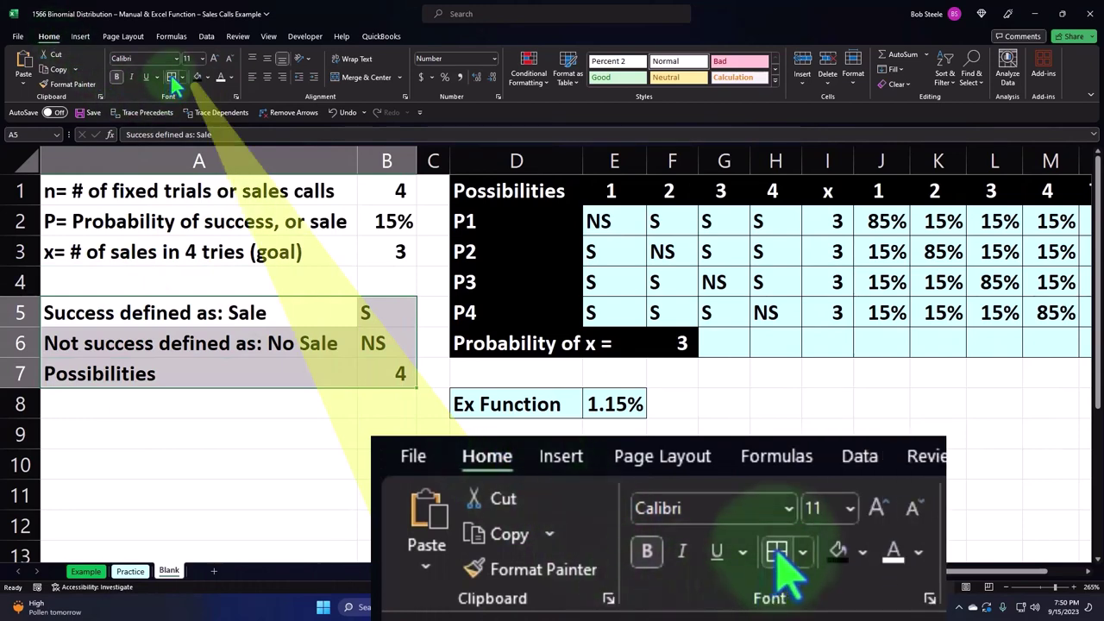
click(207, 76)
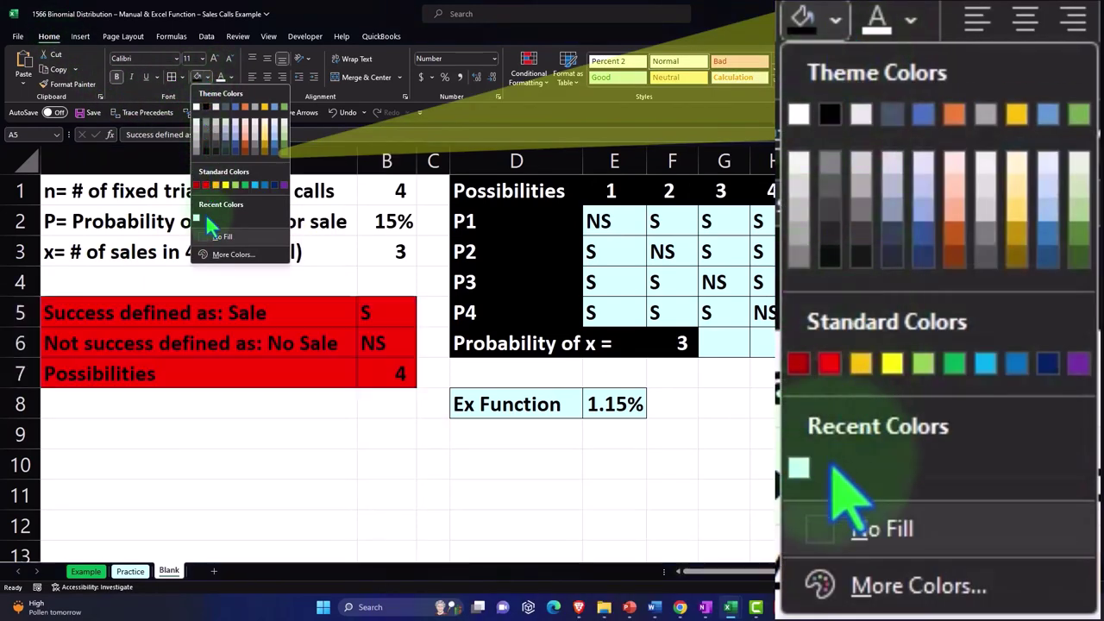
click(198, 222)
click(457, 479)
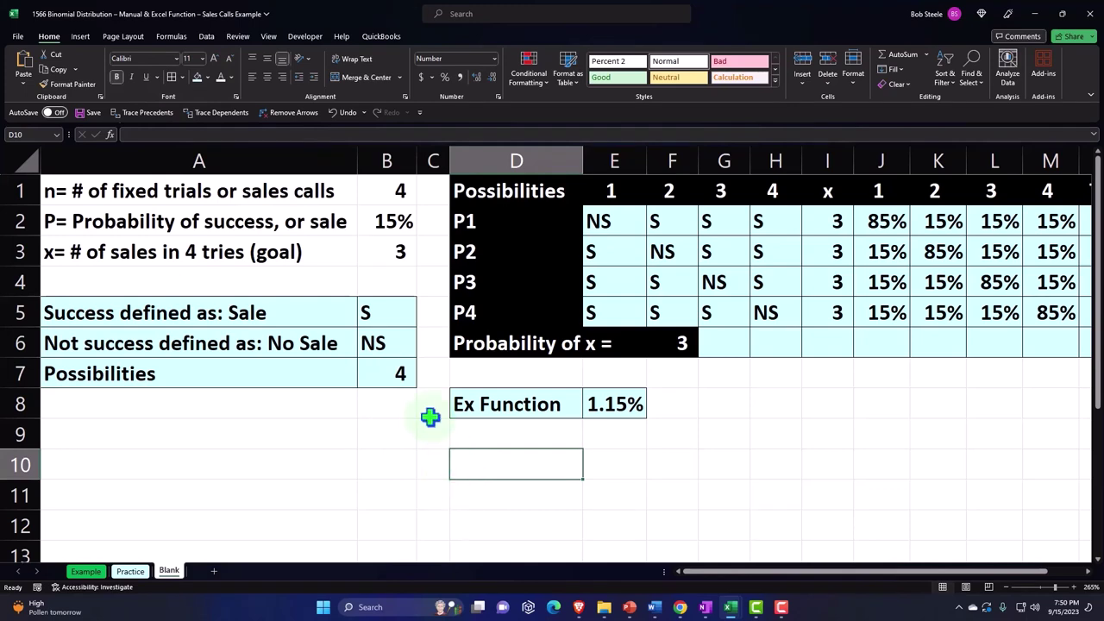
Copy rows 1 to 8 and paste them starting at row 10.
click(394, 256)
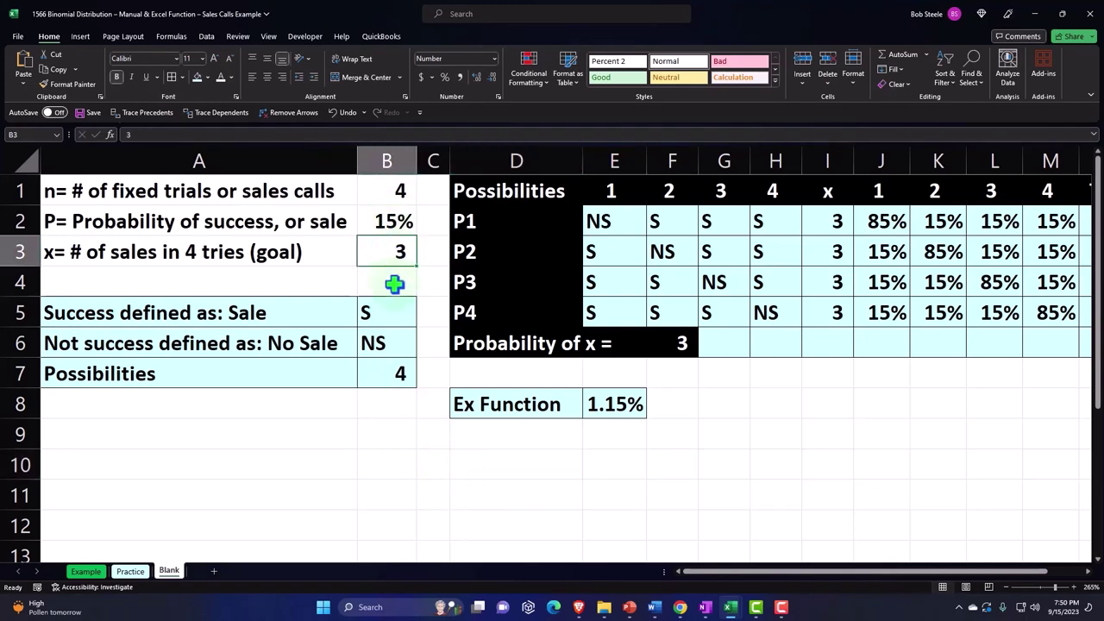
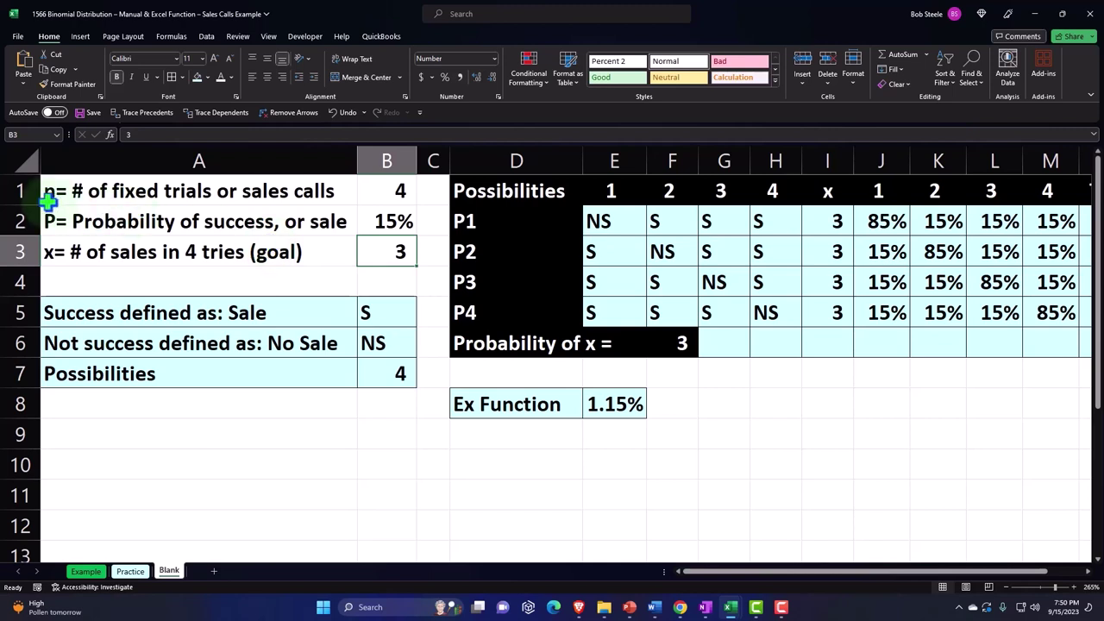
click(16, 189)
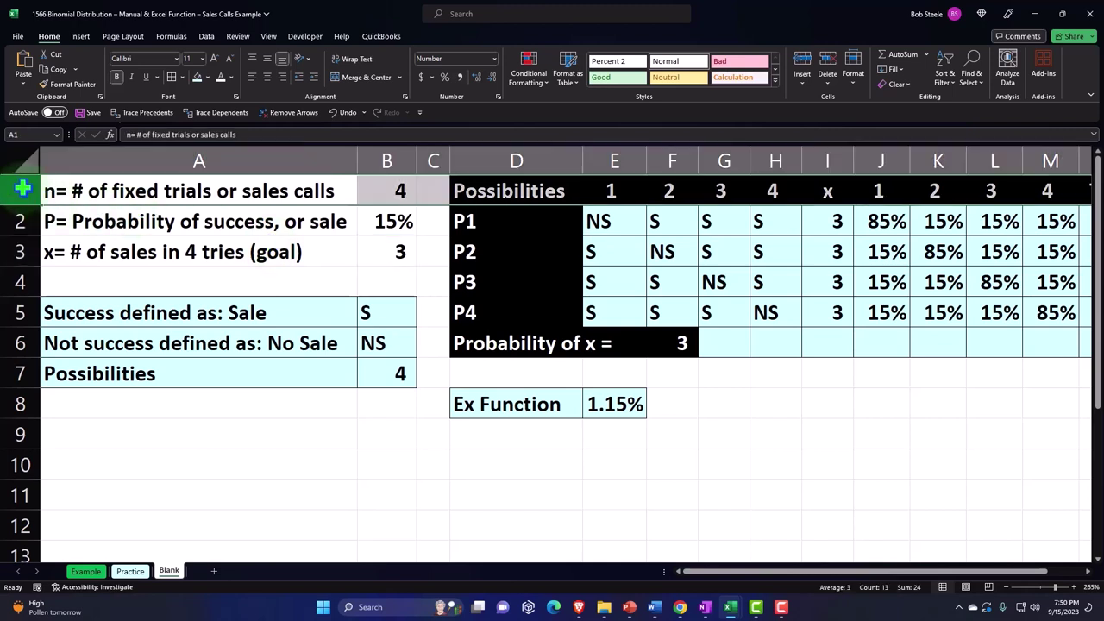
drag(16, 189, 15, 406)
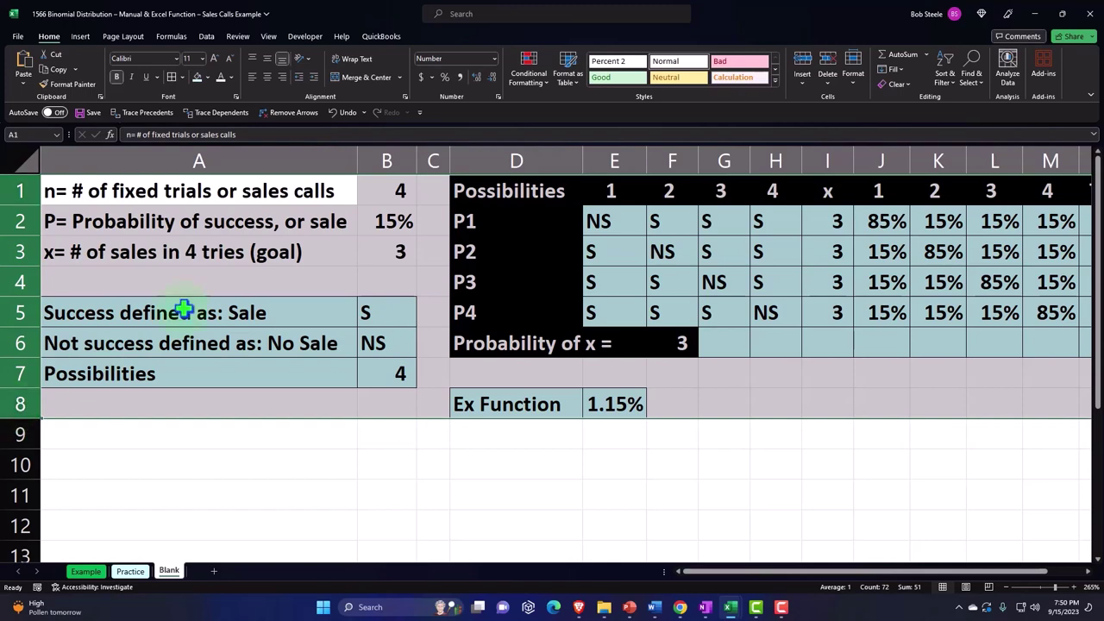
key(ctrl+c)
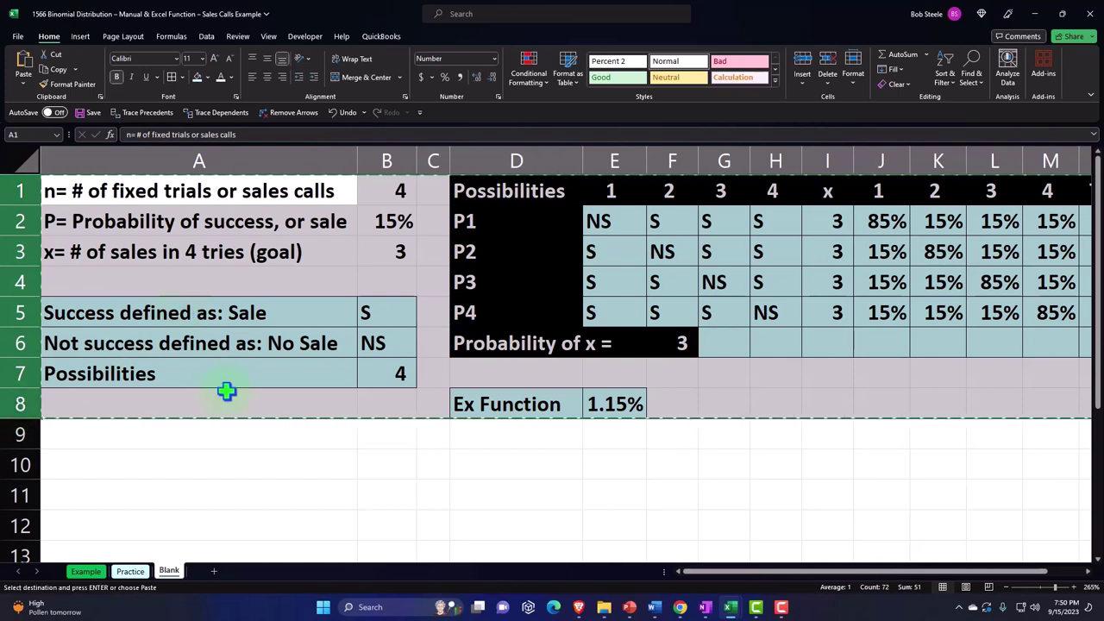
click(149, 466)
key(ctrl+v)
scroll(161, 427, down, 2)
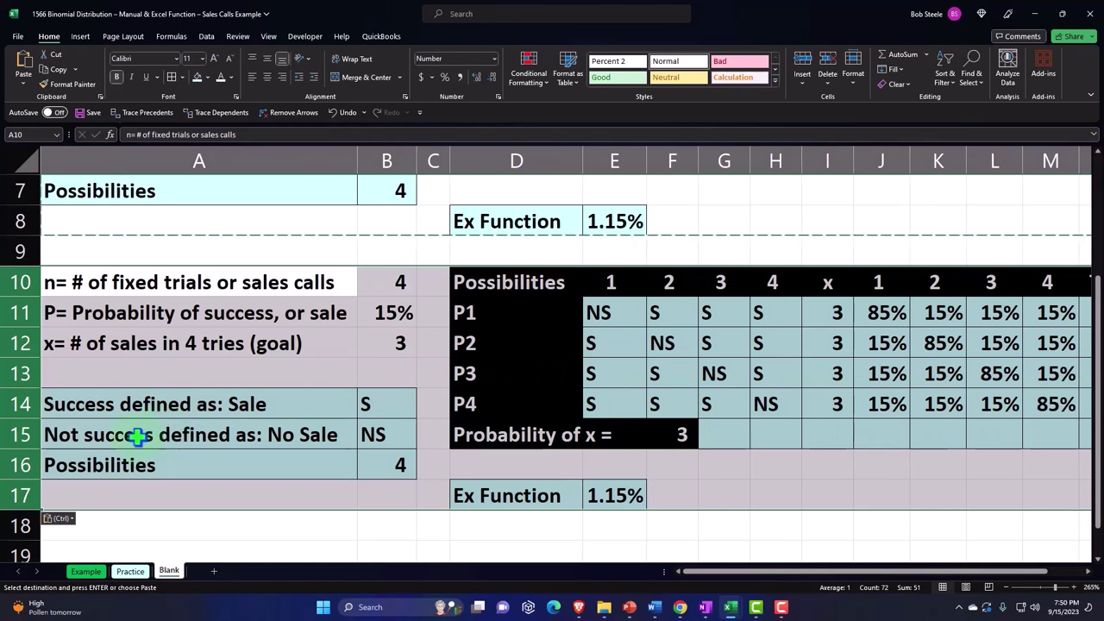
Set the number of sales goal in B12 of the copied block to 2.
click(382, 344)
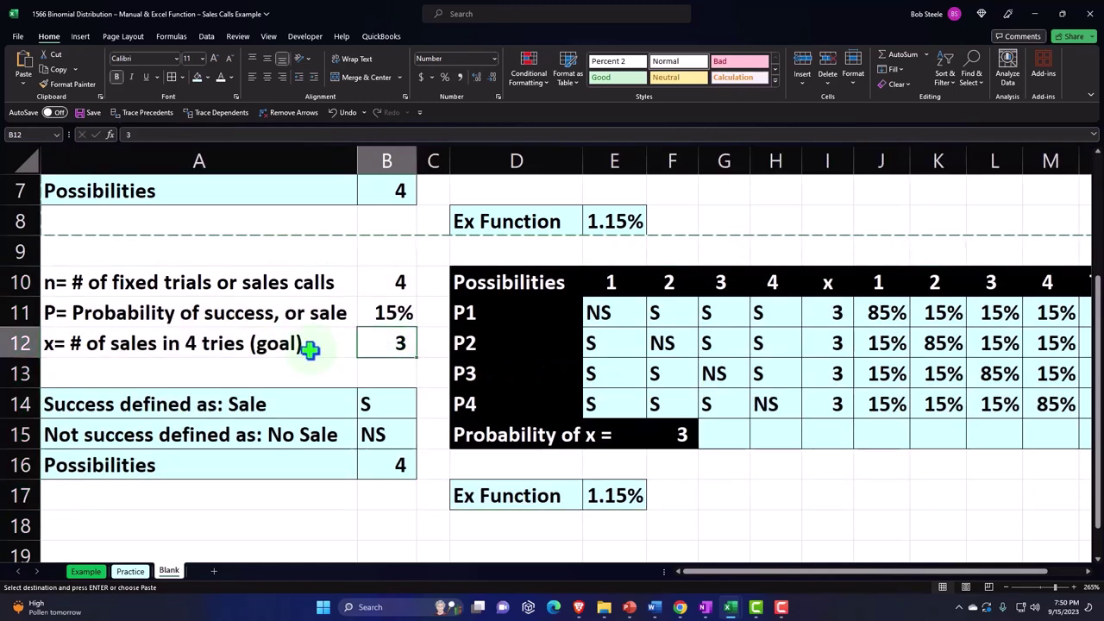
scroll(353, 310, down, 1)
scroll(362, 328, up, 1)
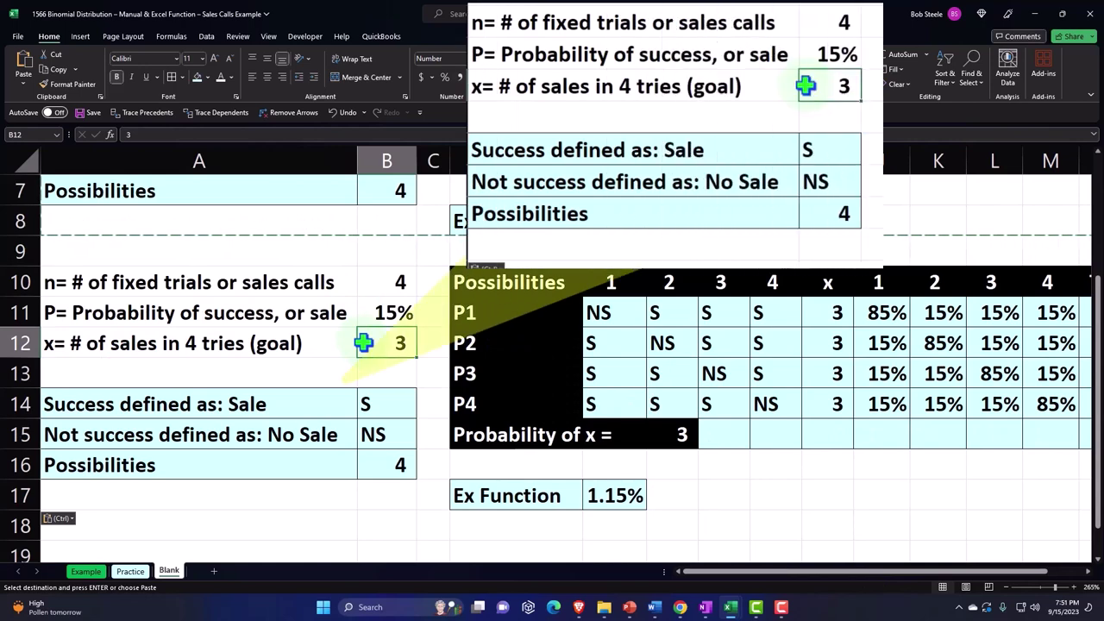
text(2)
key(Return)
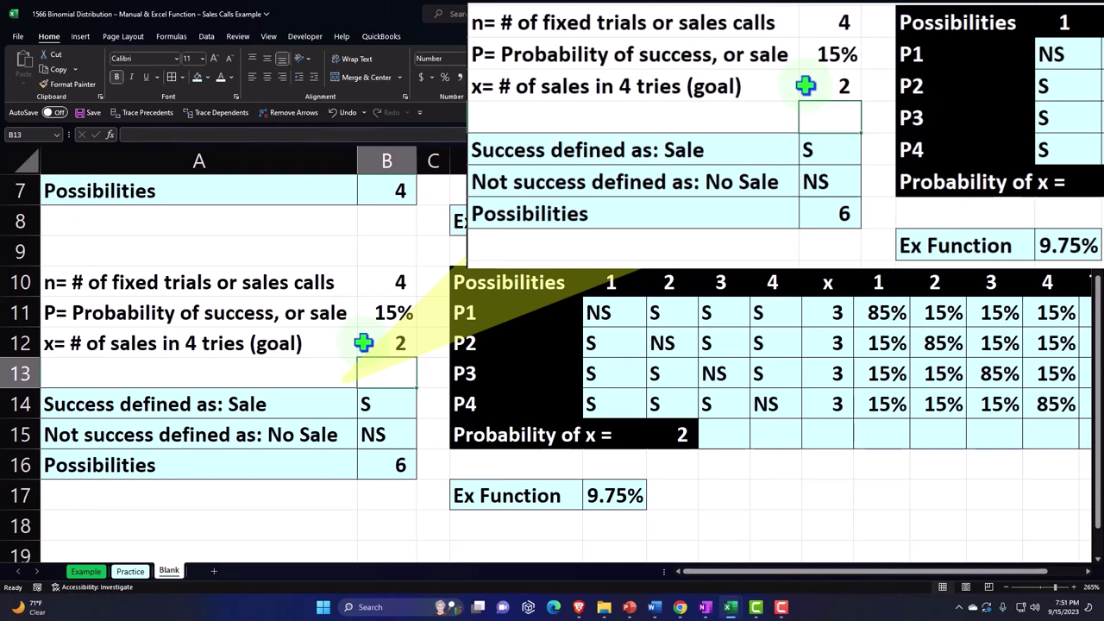
Examine the copied block's inputs in B10:B12, the COMBIN possibilities formula in B16 and the P1 to P4 row labels.
click(384, 316)
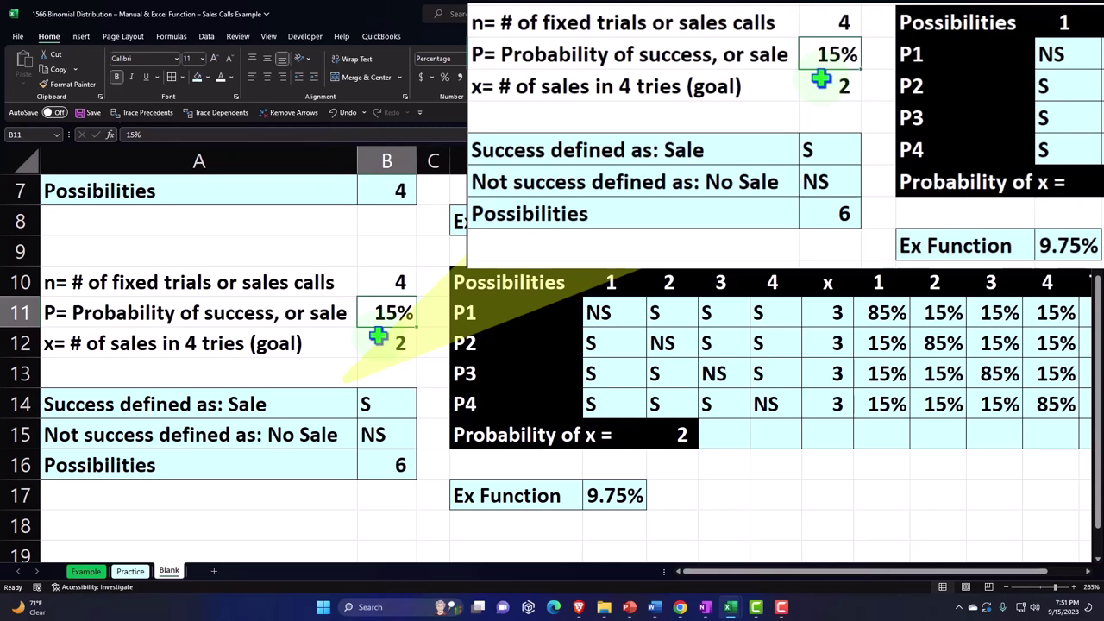
key(Right)
key(Right)
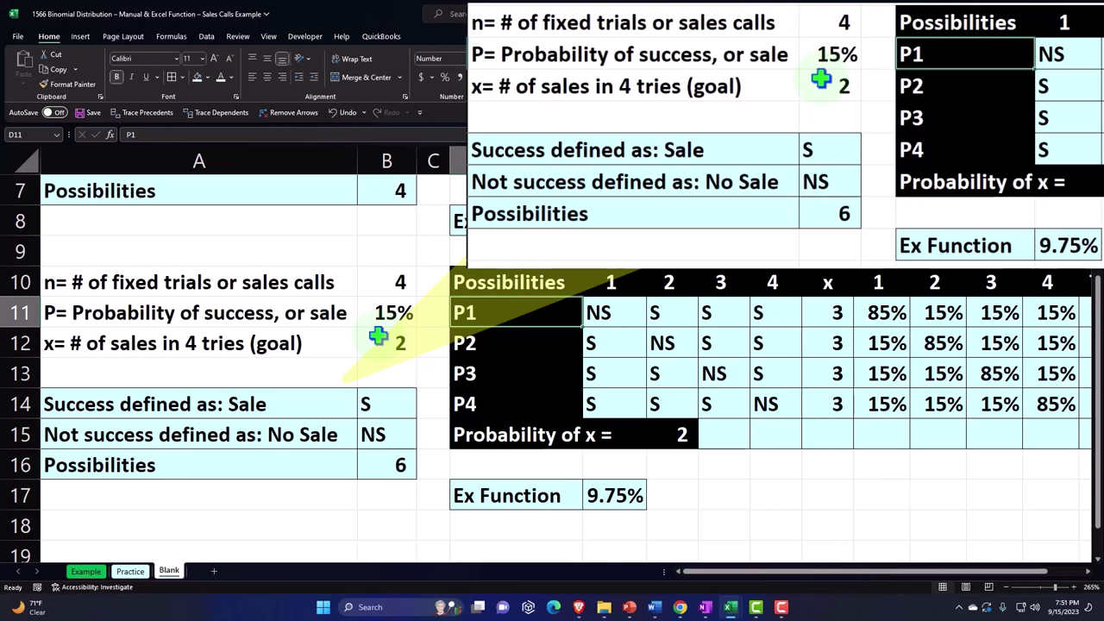
key(Left)
key(Left)
key(Down)
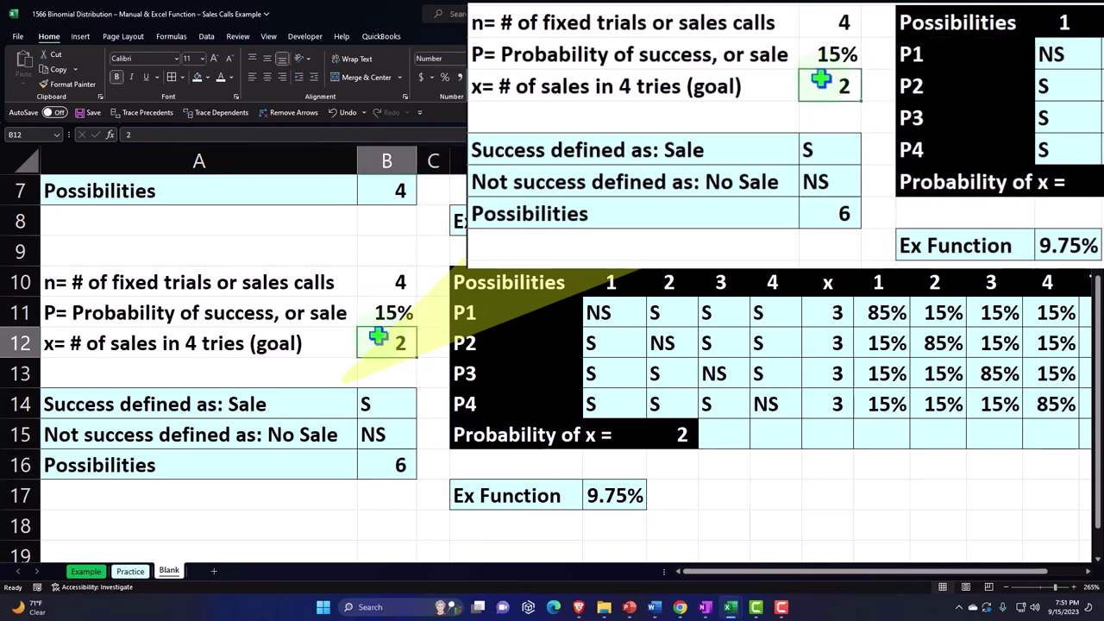
key(Up)
key(Up)
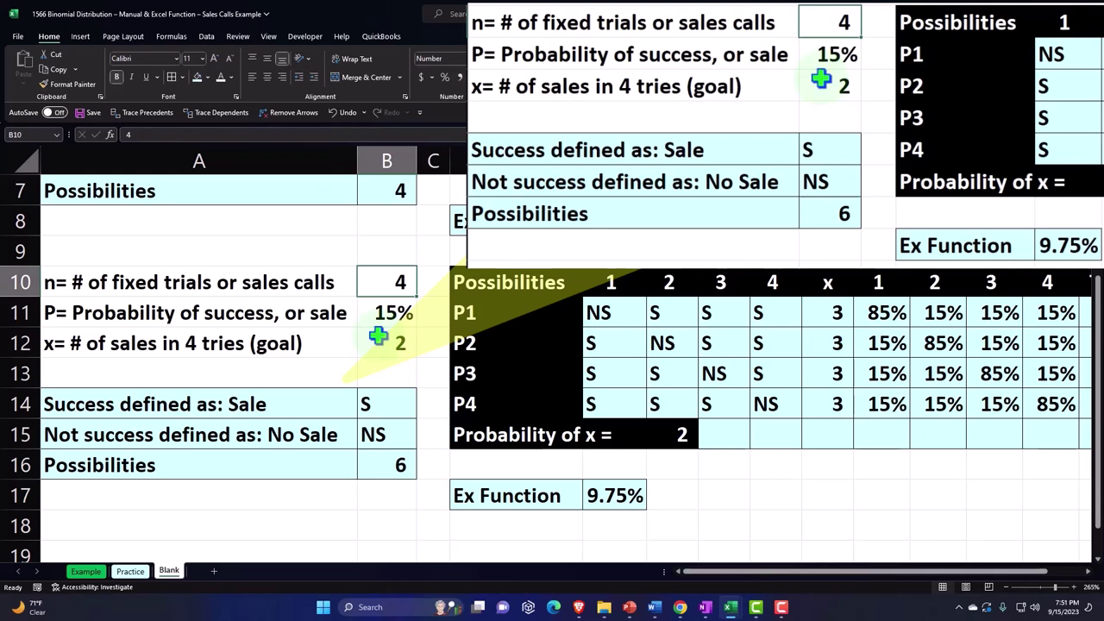
key(Down)
key(Down)
key(Down)
key(Down)
key(Down)
key(Down)
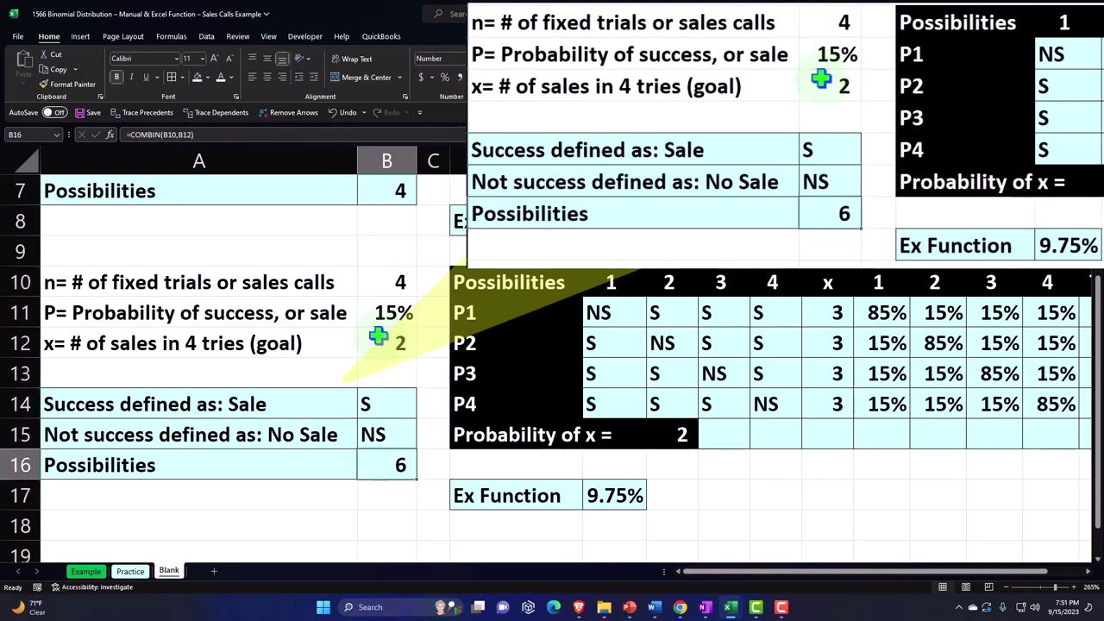
click(499, 398)
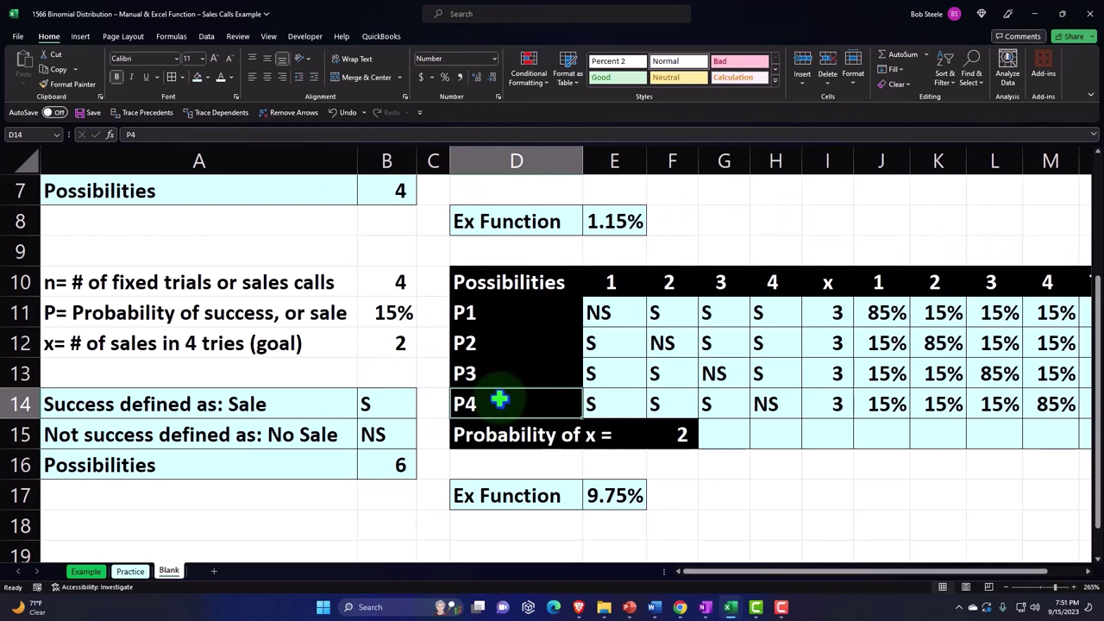
Insert two rows of cells at D15:N16, below P4 in the copied table, shifting the existing cells down.
key(Right)
key(Right)
key(Right)
key(Right)
key(Right)
key(Right)
key(Right)
key(Right)
key(Right)
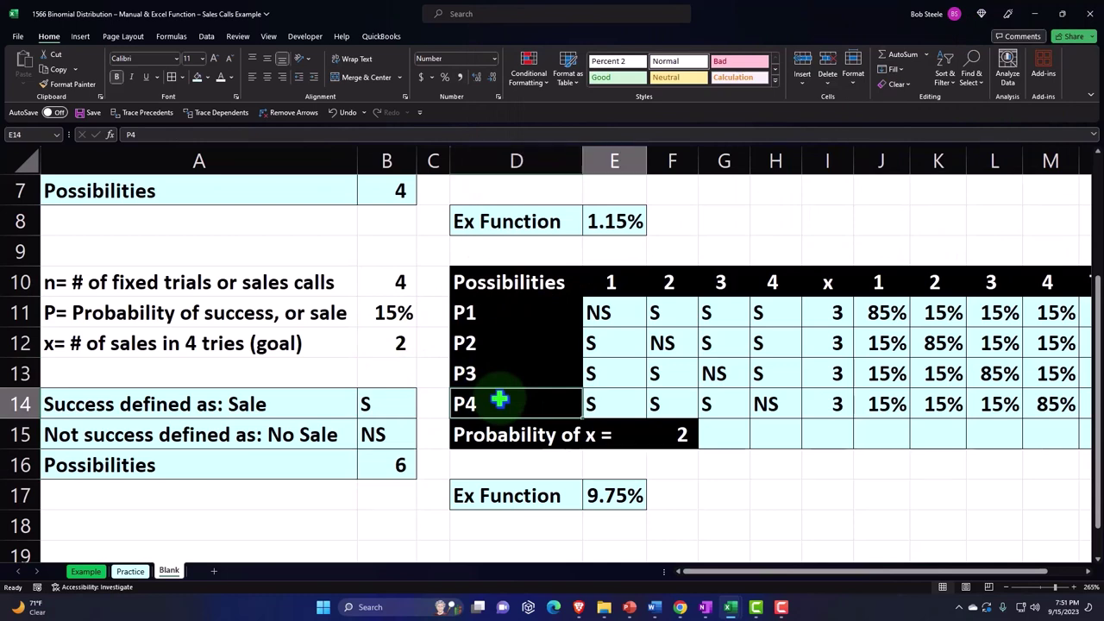
key(Right)
key(Right)
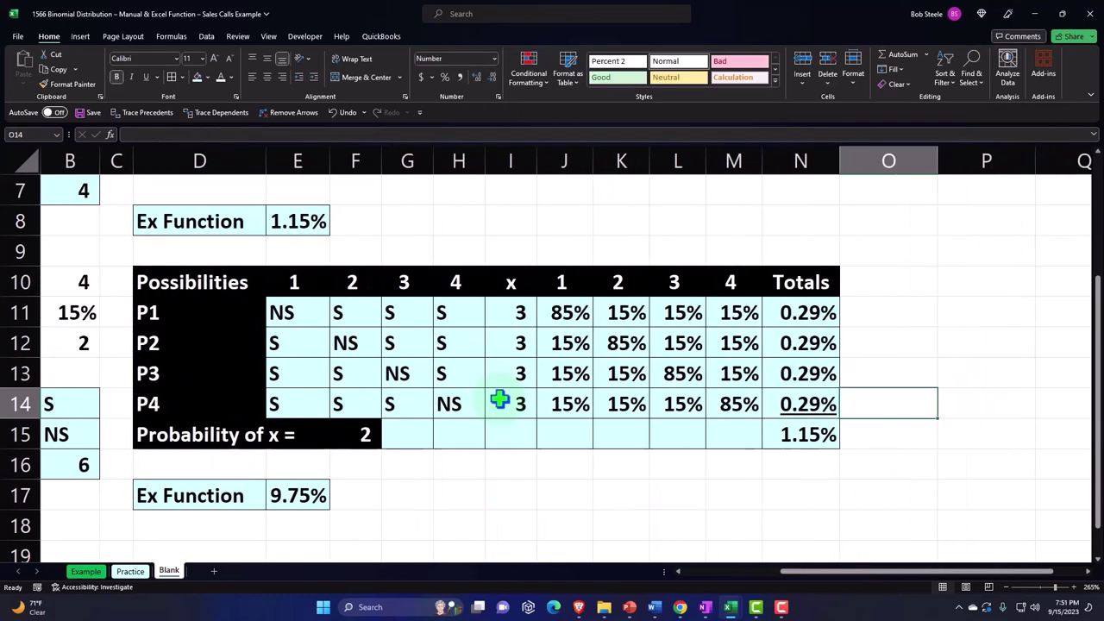
drag(179, 426, 781, 455)
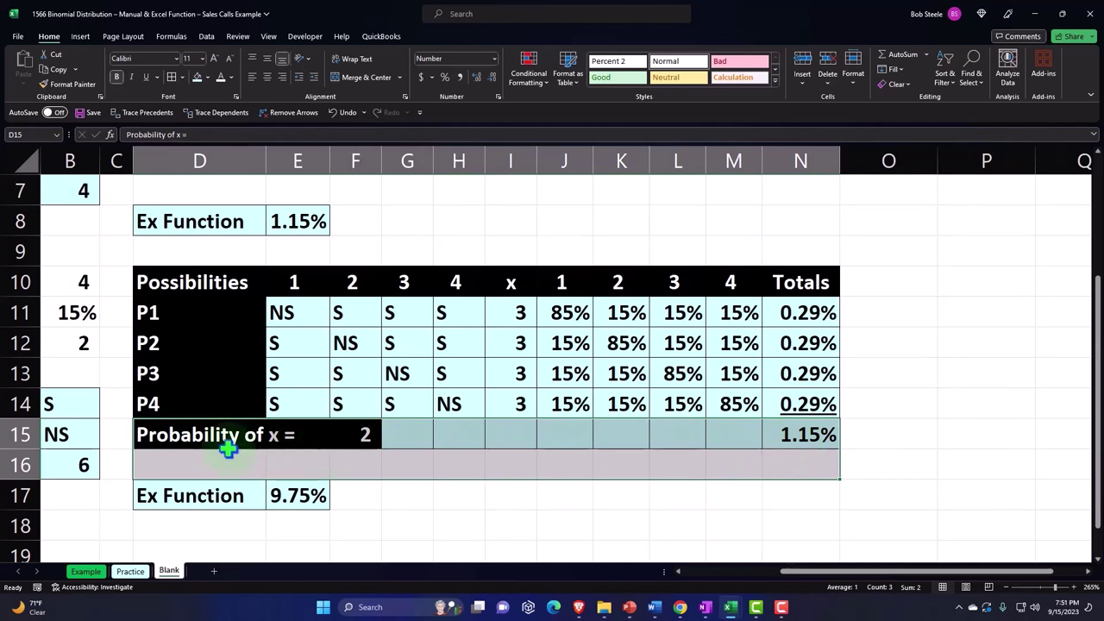
right_click(227, 449)
key(Escape)
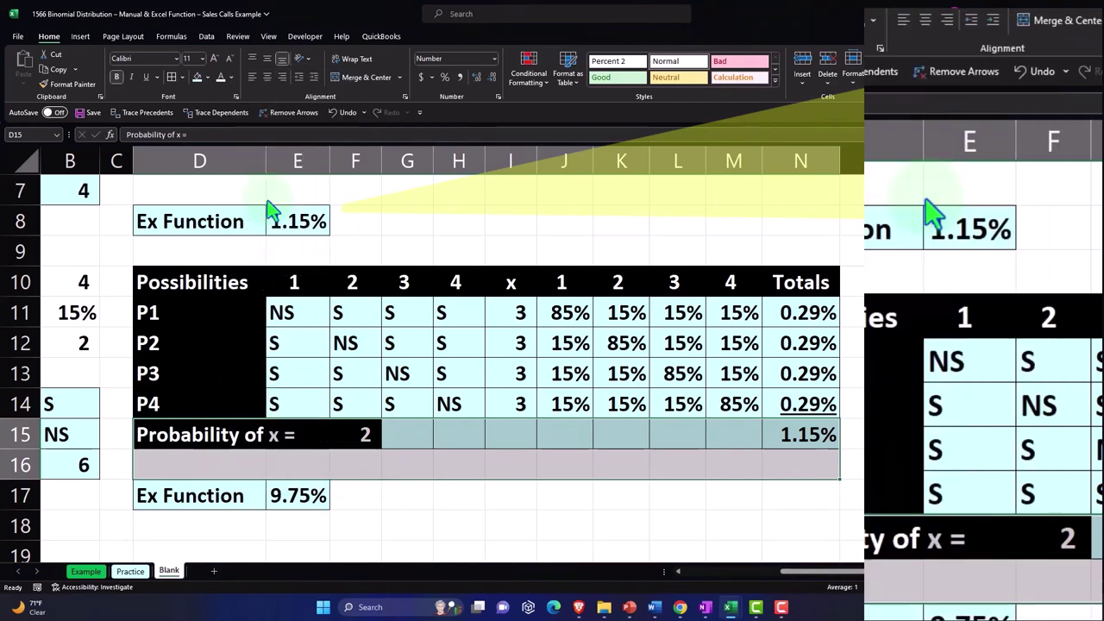
key(ctrl+plus)
click(171, 137)
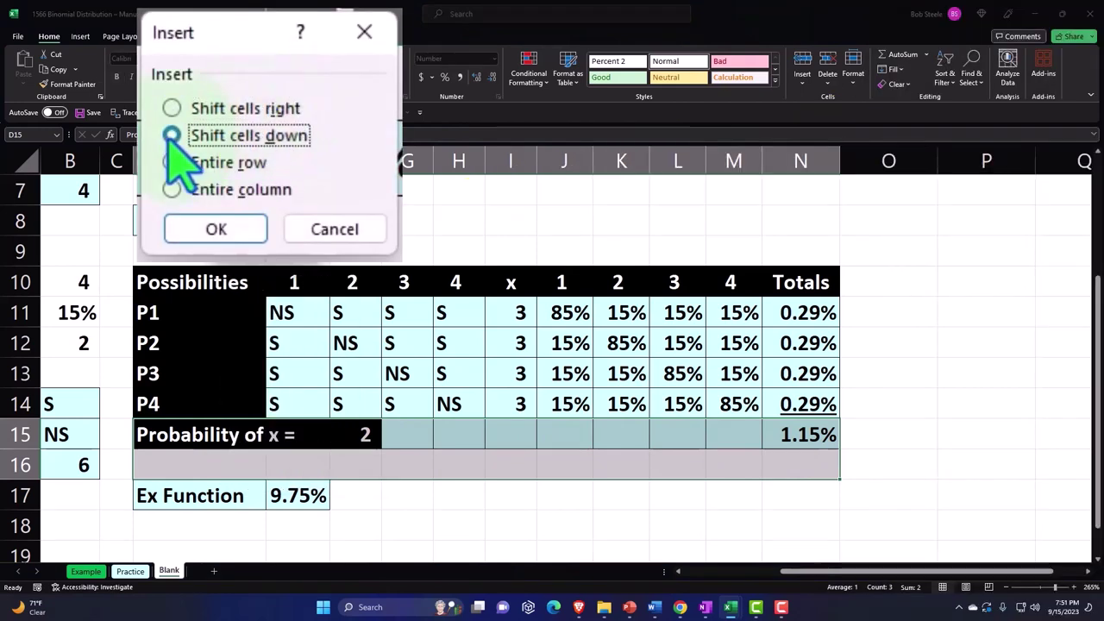
click(244, 249)
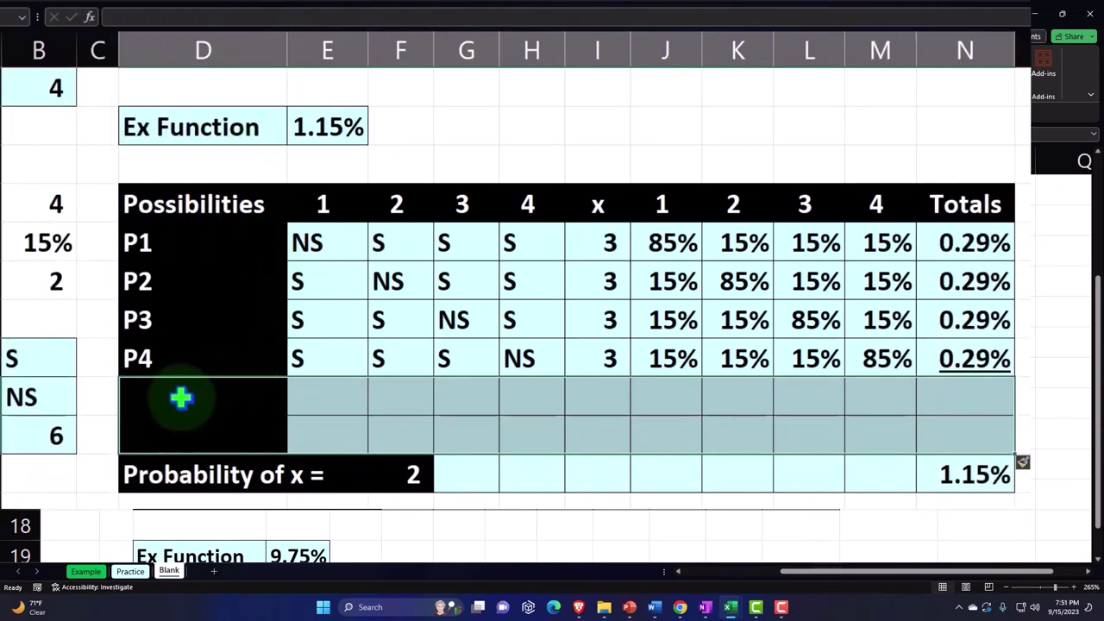
Label the two inserted table rows P5 in D15 and P6 in D16.
click(180, 397)
text(P)
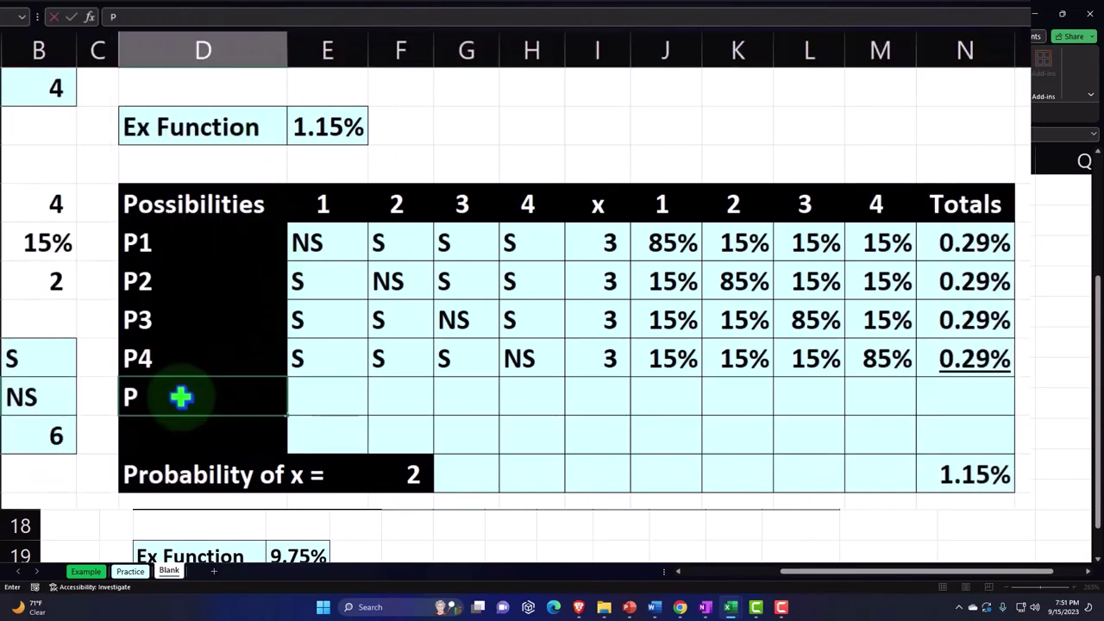
text(5)
key(Return)
text(P)
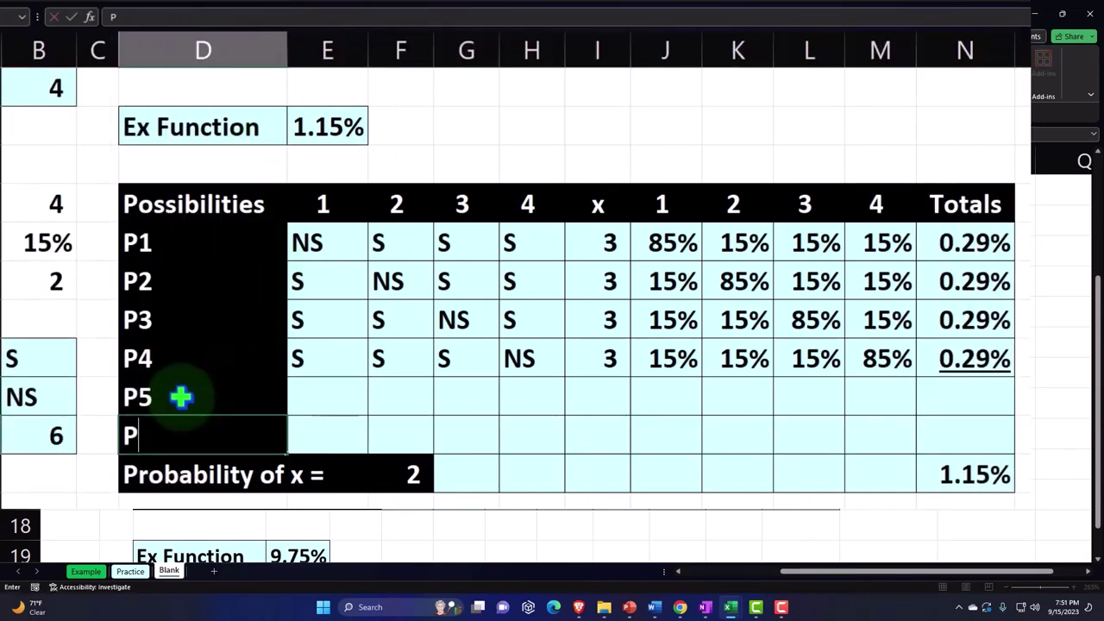
text(6)
key(Return)
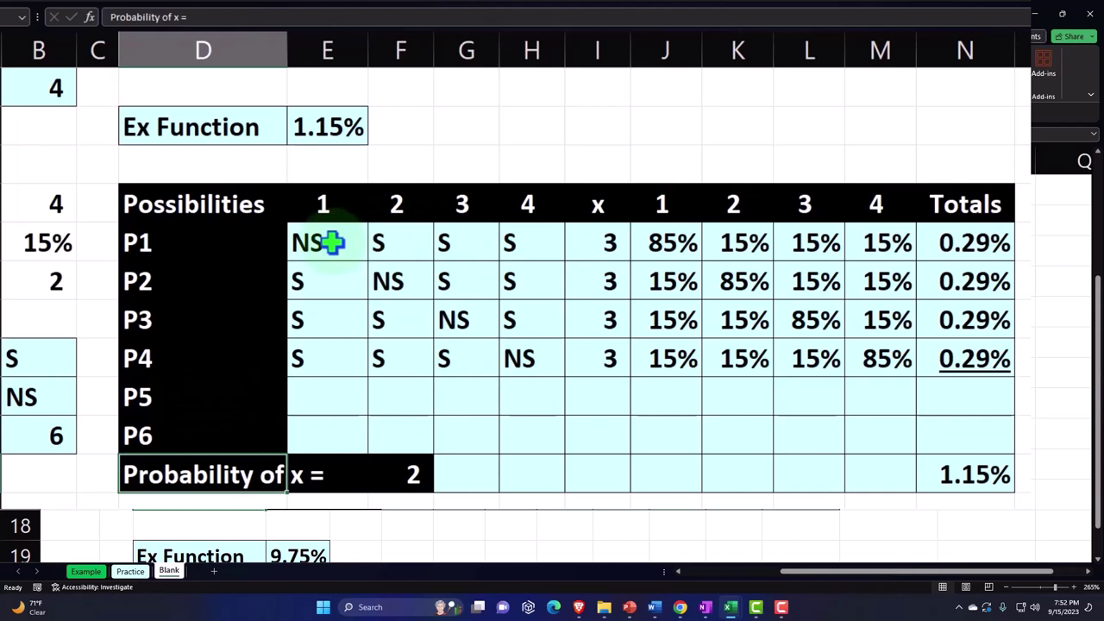
Clear the contents of rows P1 to P4 in E11:N14 of the copied table.
drag(332, 243, 926, 359)
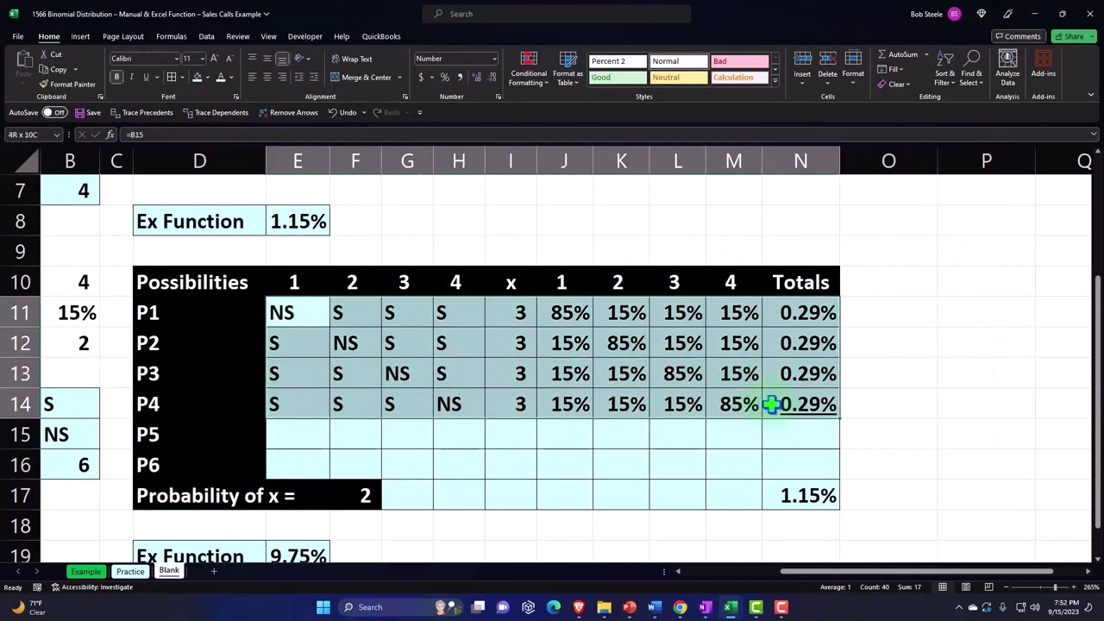
key(Delete)
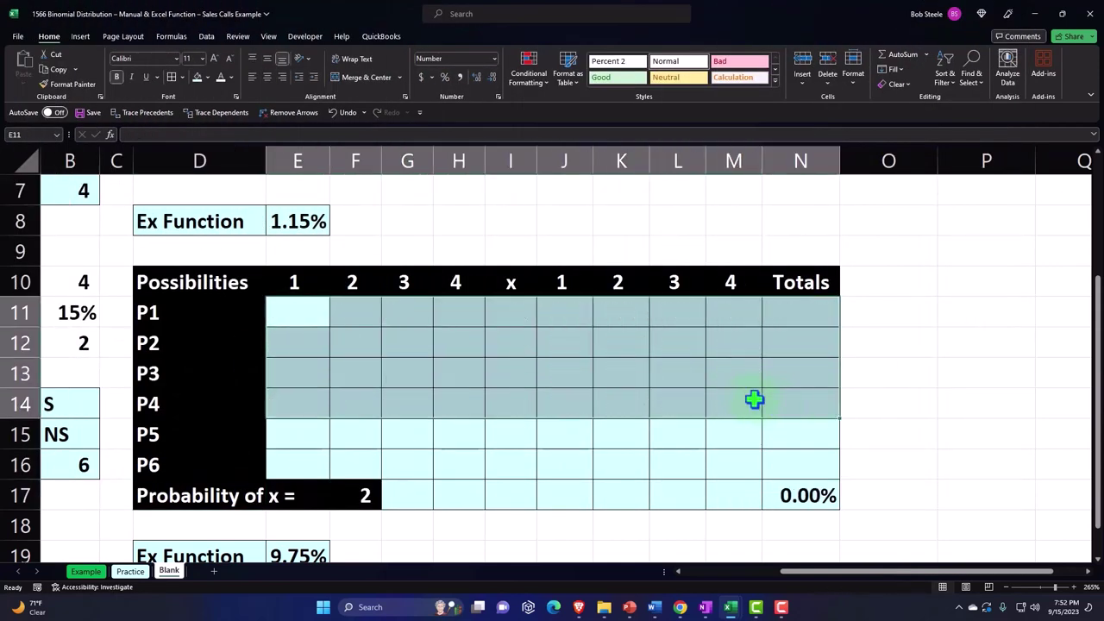
click(556, 375)
Enter =B14 in E11 so that P1's first call refers to the success code.
click(301, 312)
key(Left)
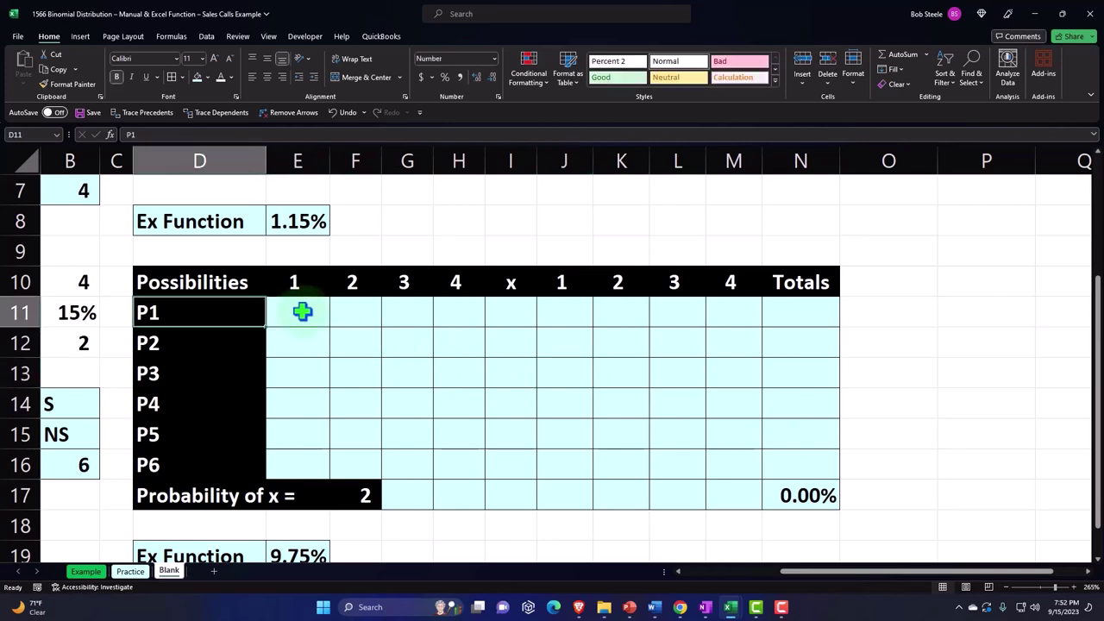
key(Left)
key(Left)
key(Left)
key(Right)
key(Right)
key(Right)
key(Right)
key(Right)
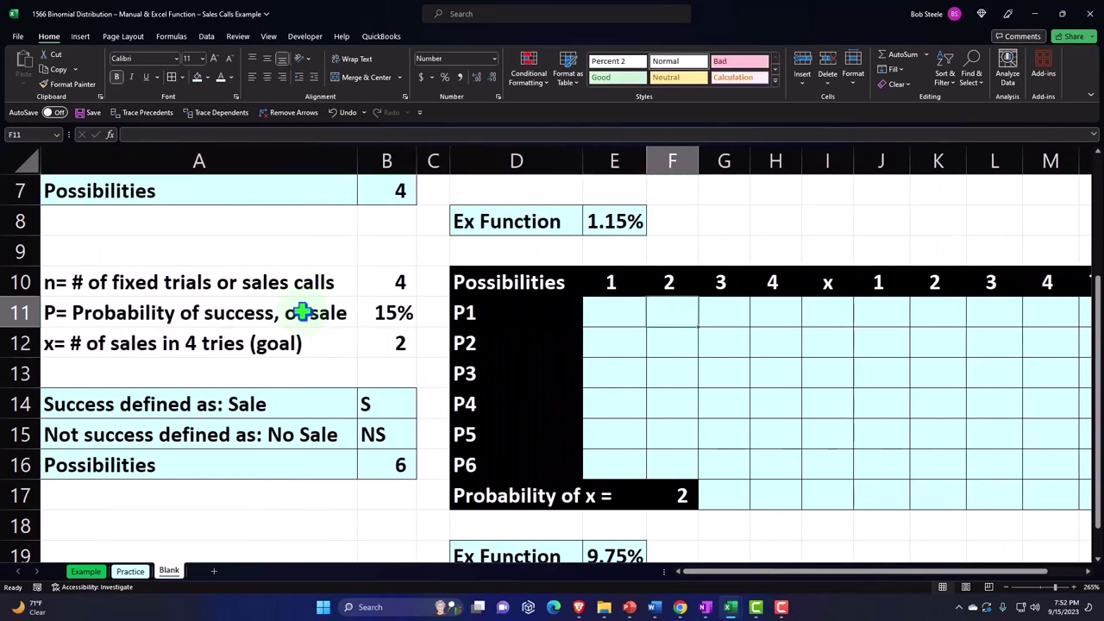
key(Left)
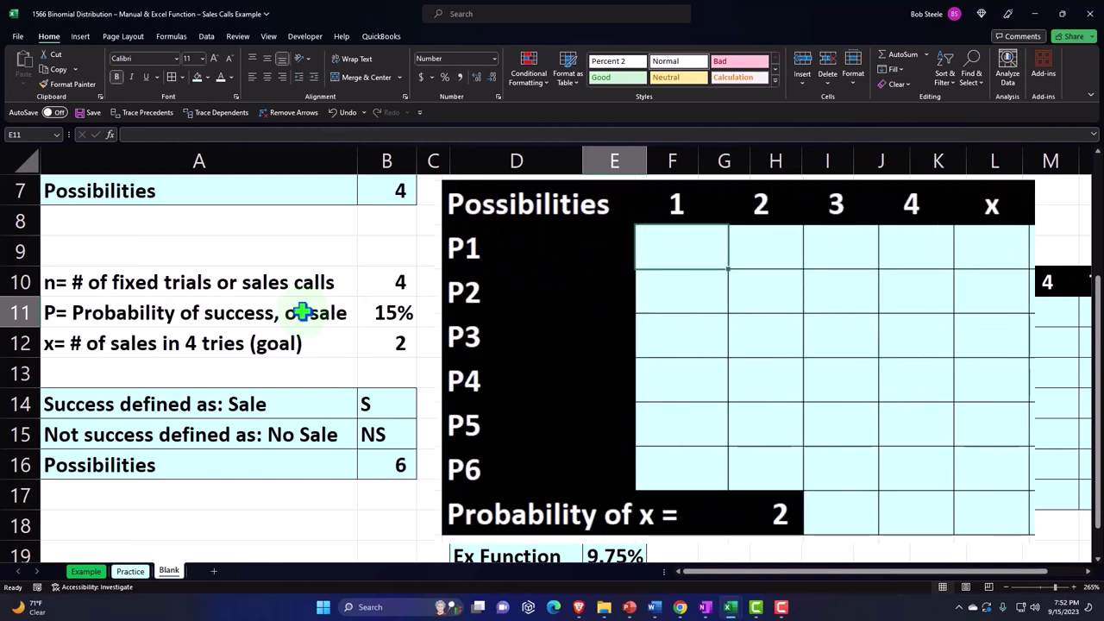
text(=)
key(Down)
key(Down)
key(Down)
key(Left)
key(Left)
key(Left)
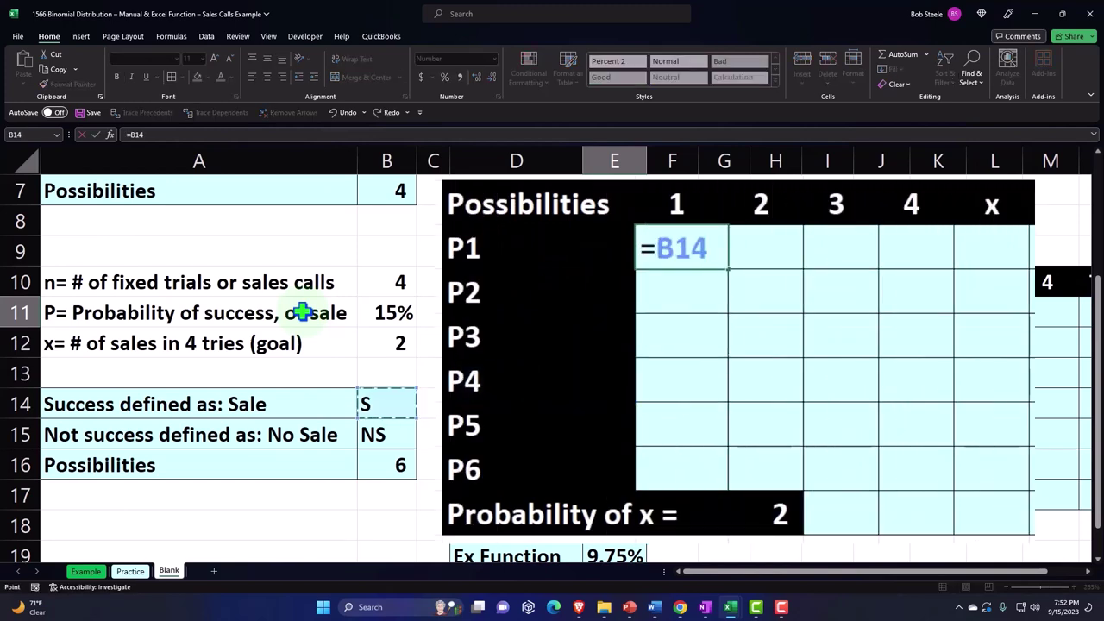
key(Tab)
Enter +B14 in F11 so that P1's second call refers to the success code.
text(+)
key(Left)
key(Left)
key(Left)
key(Left)
key(Down)
key(Down)
key(Down)
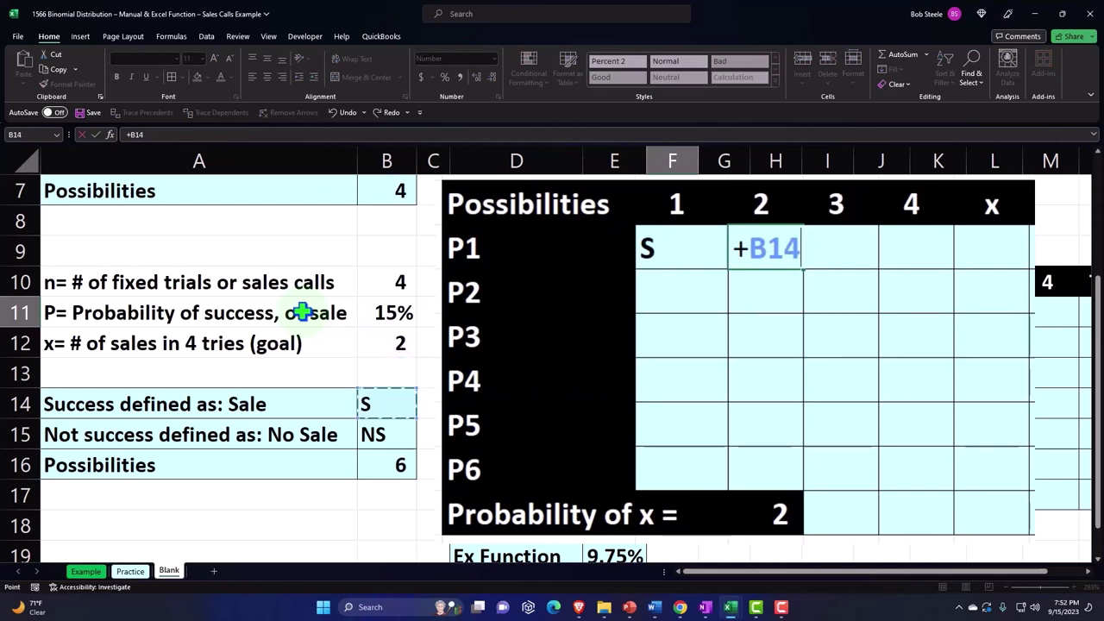
key(Tab)
Enter a reference to the no-sale code in B15 for P1's third call in G11.
text(=)
key(Left)
key(Left)
key(Left)
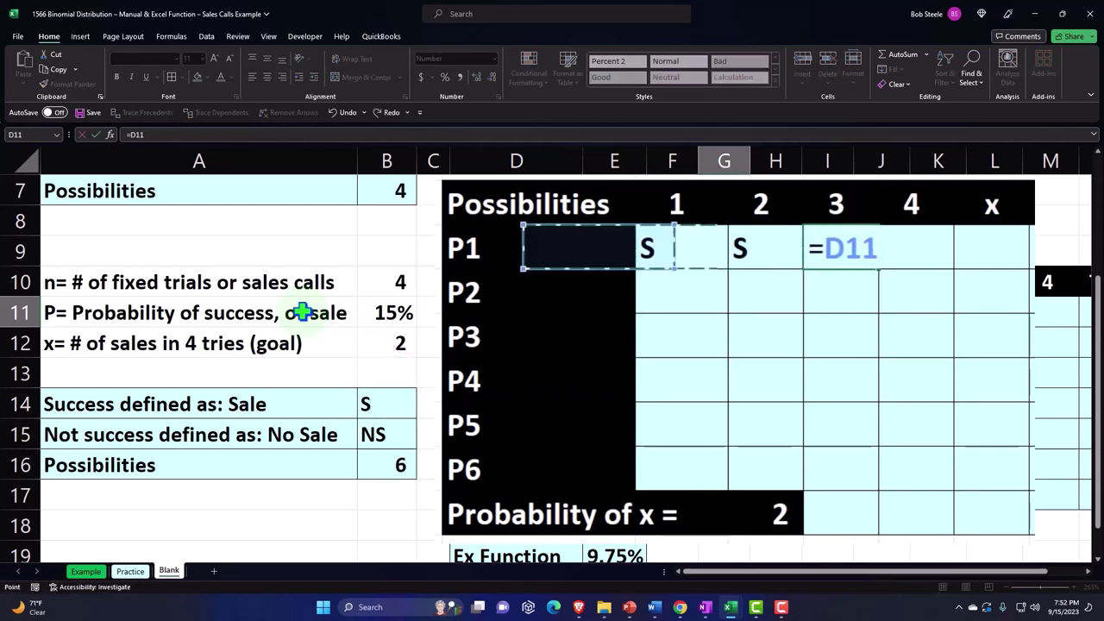
key(Down)
key(Down)
key(Down)
key(Down)
key(Down)
key(Left)
key(Tab)
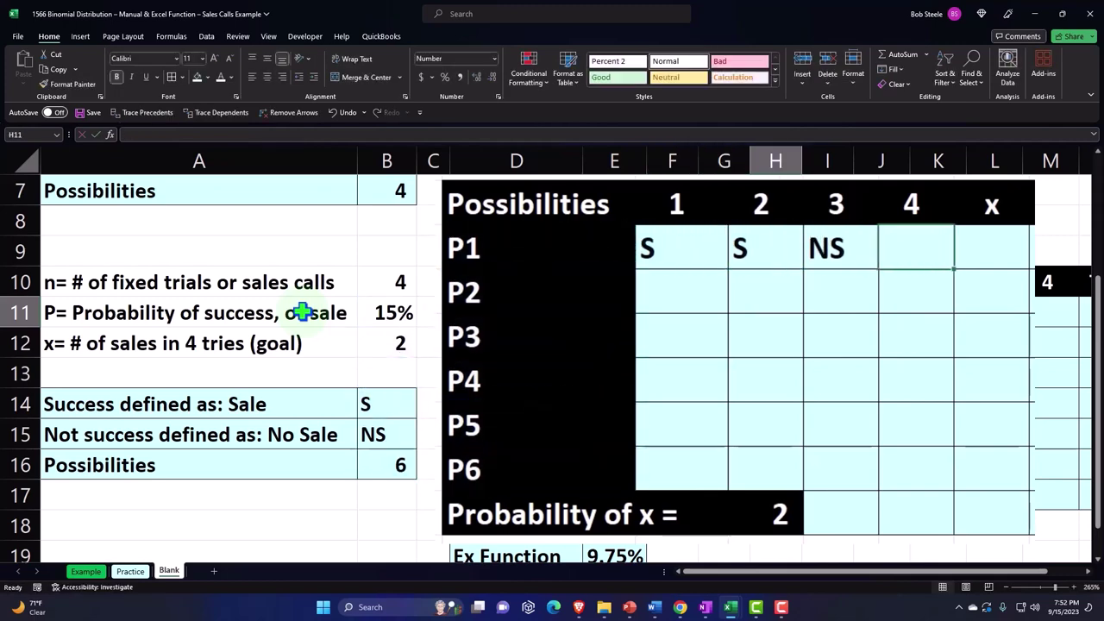
Enter a reference to the no-sale code in B15 for P1's fourth call in H11.
text(=)
key(Left)
key(Left)
key(Left)
key(Left)
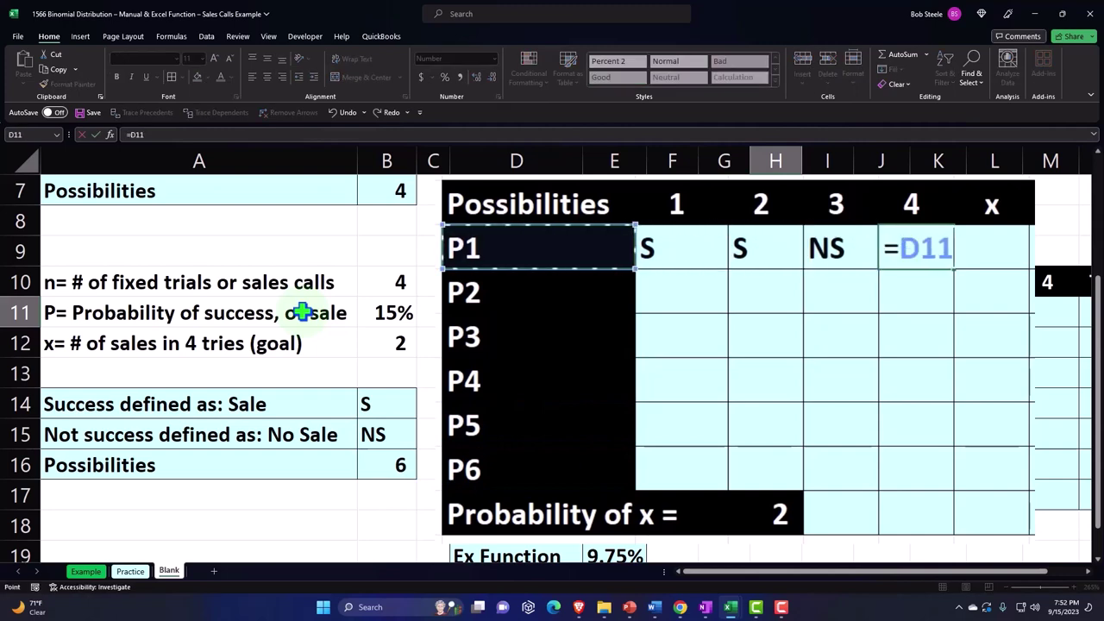
key(Down)
key(Down)
key(Down)
key(Left)
key(Left)
key(Down)
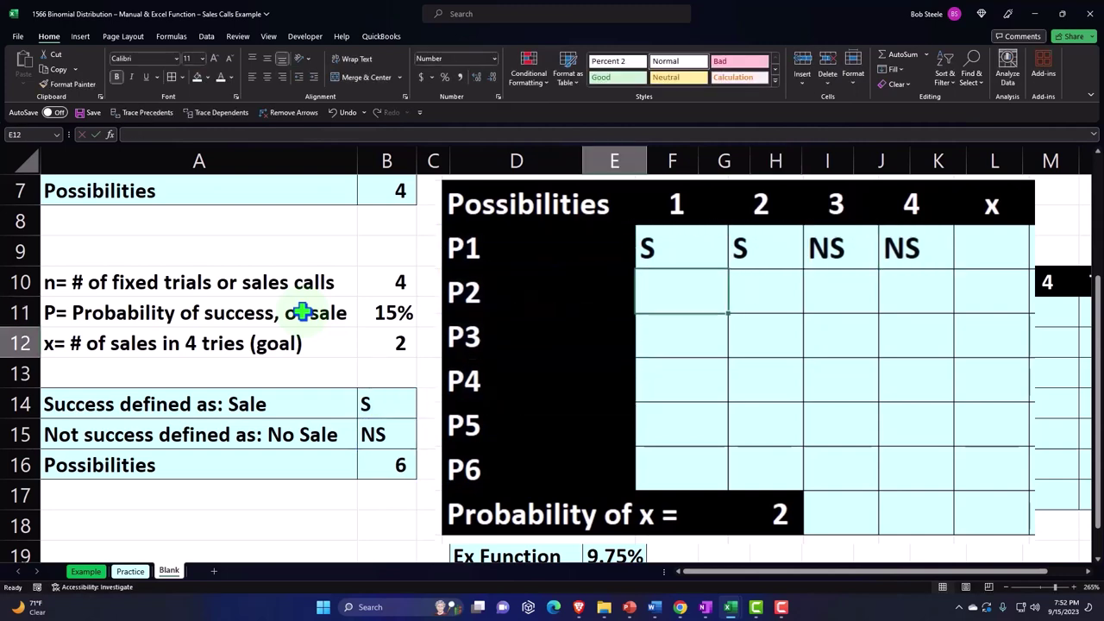
Start row P2 by referencing the no-sale code in B15 for its first call in E12.
click(656, 291)
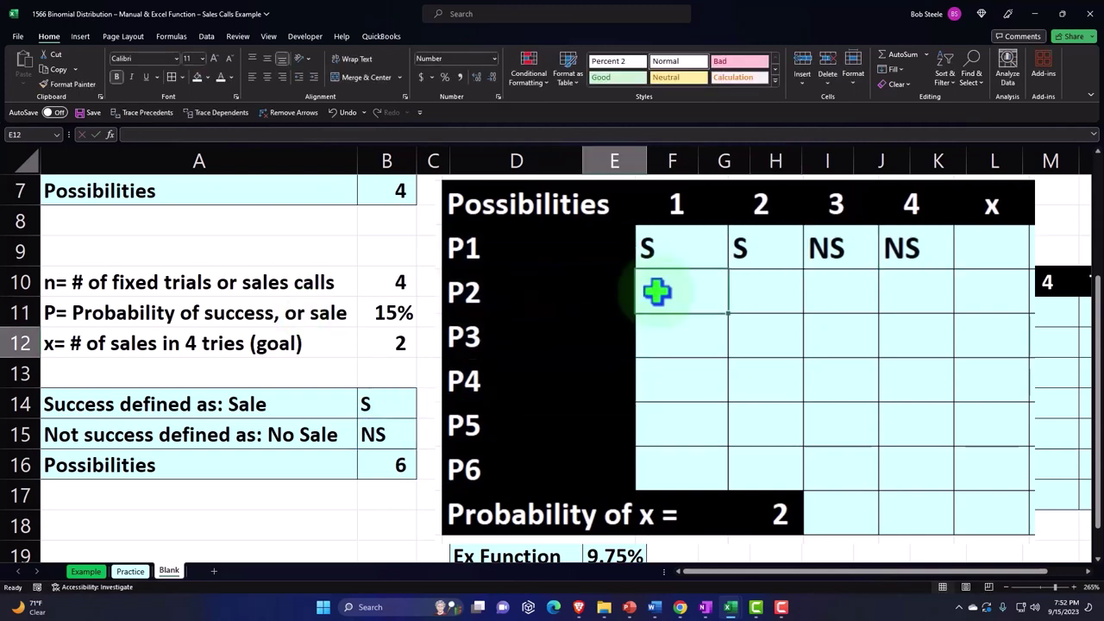
text(=)
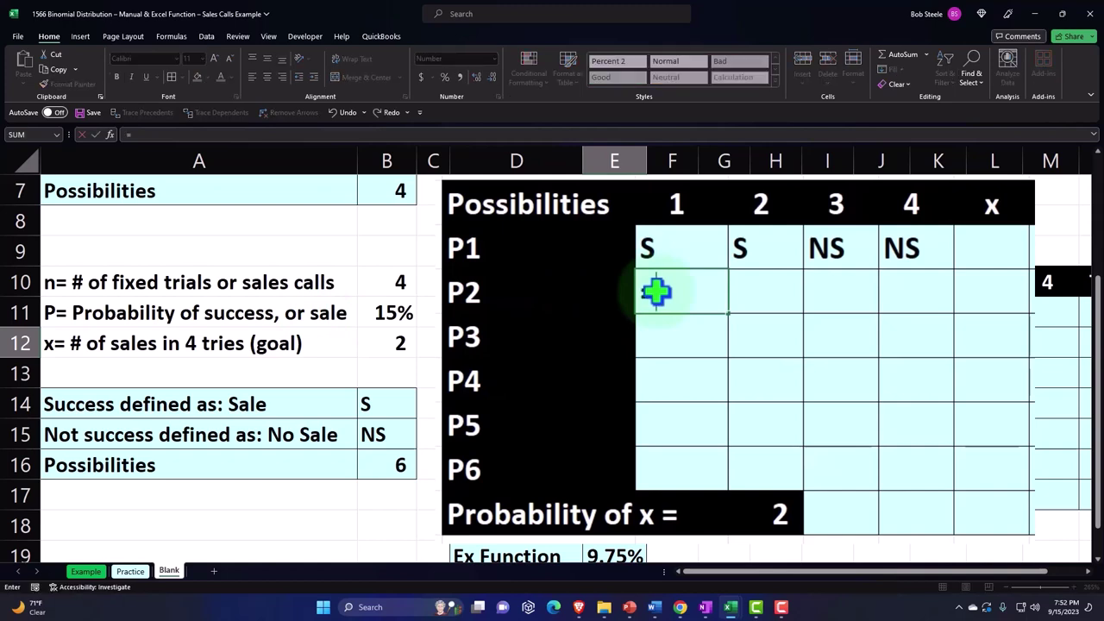
key(Left)
key(Left)
key(Left)
key(Down)
key(Down)
key(Down)
key(Tab)
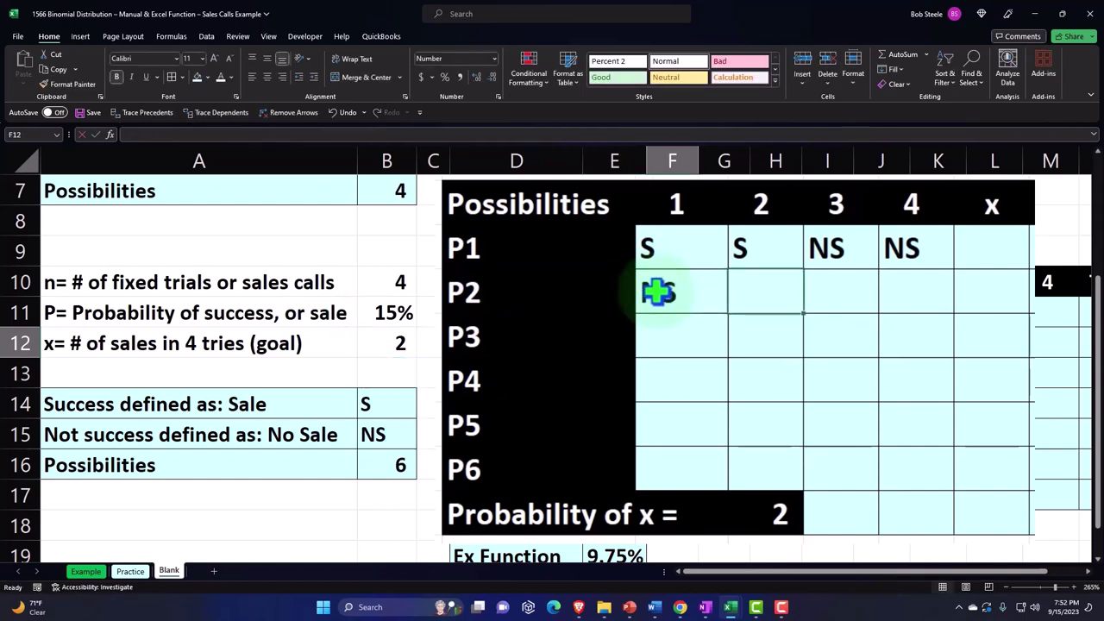
Enter =B14 in F12 so that P2's second call refers to the success code.
text(=)
key(Left)
key(Left)
key(Left)
key(Left)
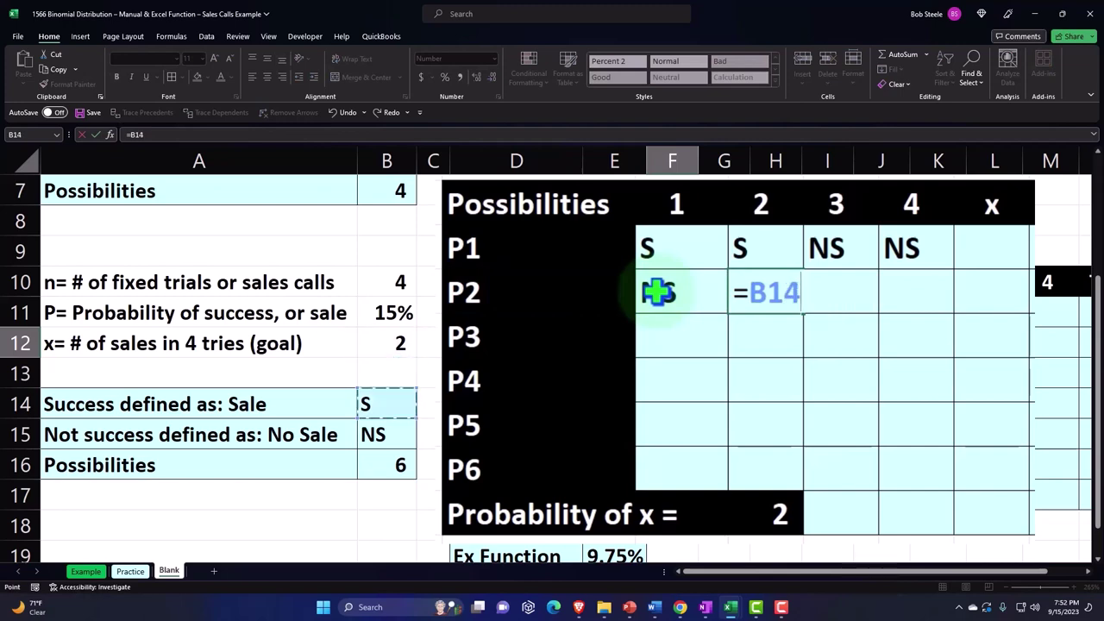
key(Tab)
Reference the success code in B14 for P2's third call in G12.
text(=)
key(Left)
key(Left)
key(Left)
key(Left)
key(Left)
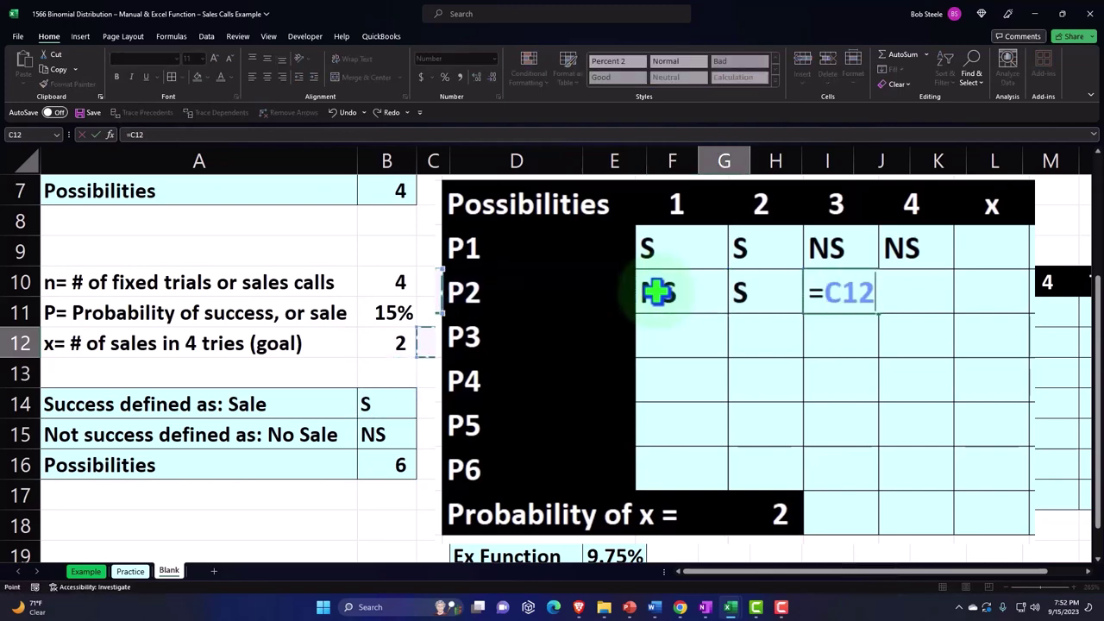
key(Down)
key(Down)
key(Tab)
Enter =B15 in H12 so that P2's fourth call refers to the no-sale code.
text(=)
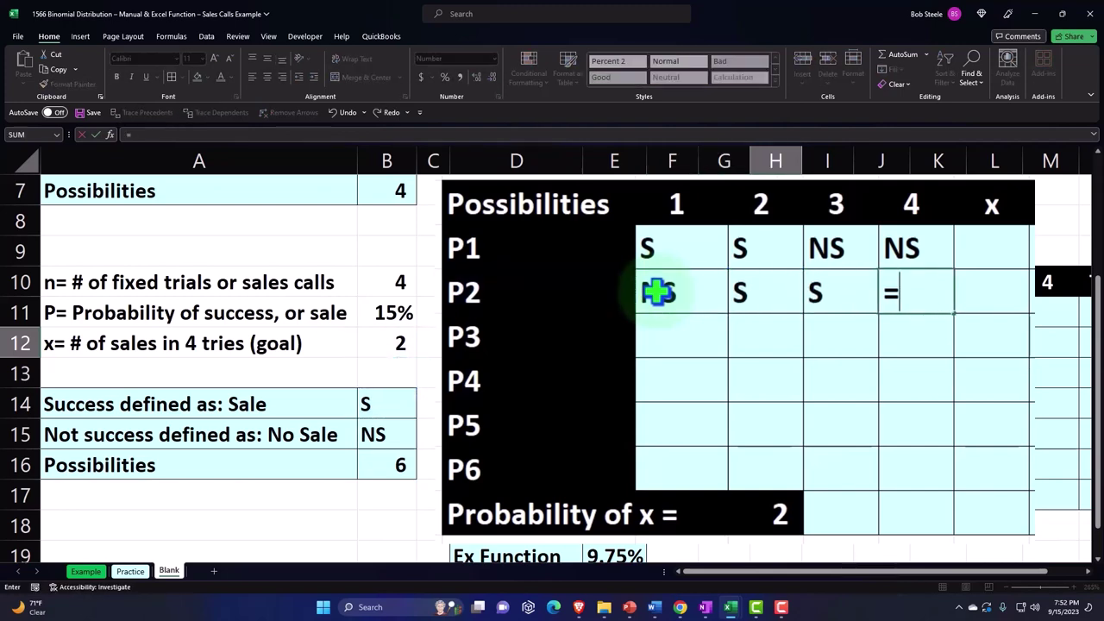
key(Left)
key(Left)
key(Left)
key(Left)
key(Down)
key(Down)
key(Down)
key(Left)
key(Left)
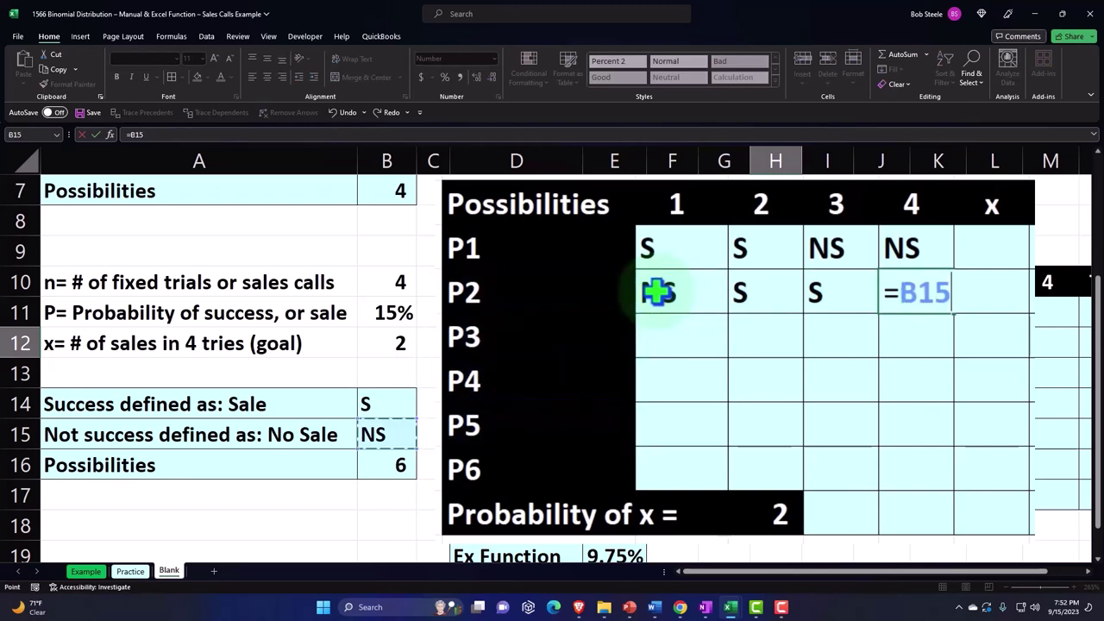
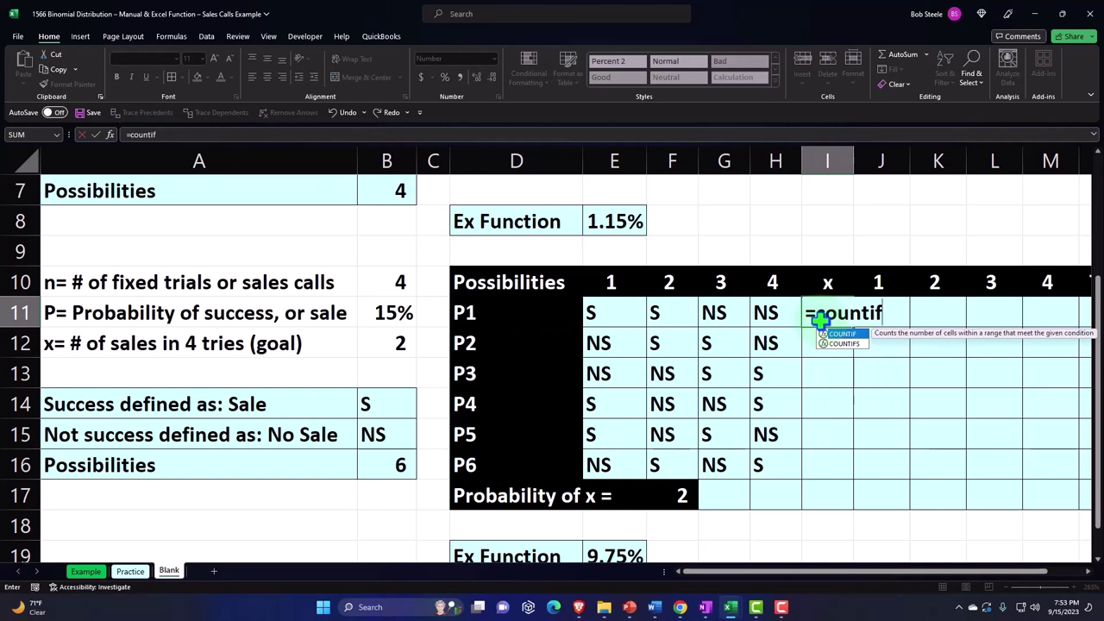
Count the successes of P1 in I11 with COUNTIF over E11:H11, using the absolute reference $B$14 as the criterion.
text(()
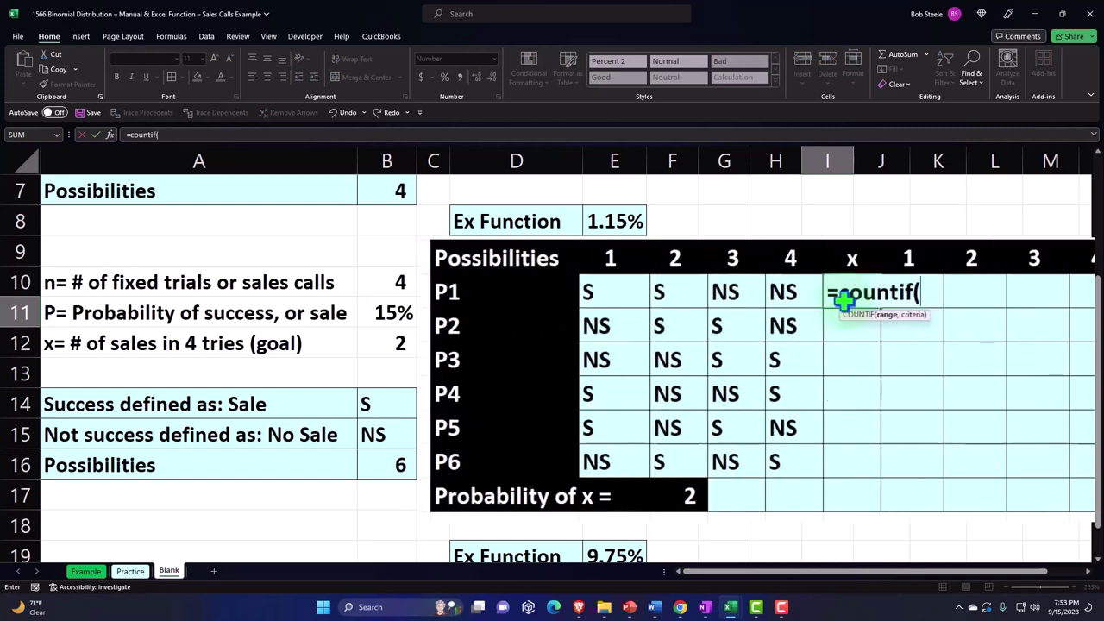
key(Left)
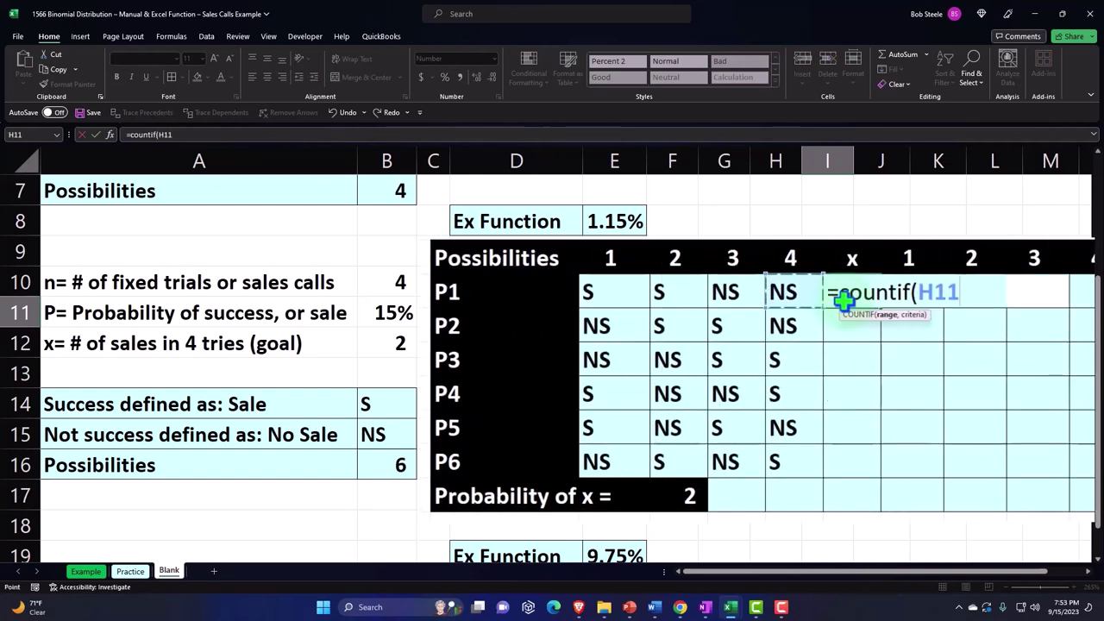
key(shift+Left)
key(shift+Left)
key(shift+Left)
text(,)
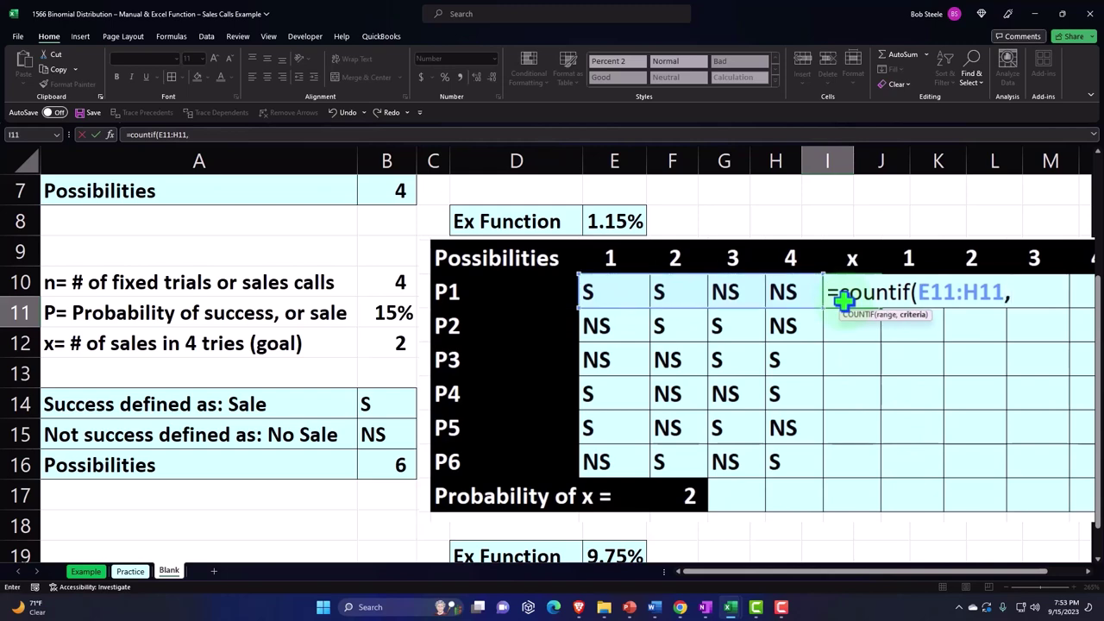
key(Left)
key(Left)
key(Left)
key(Left)
key(Left)
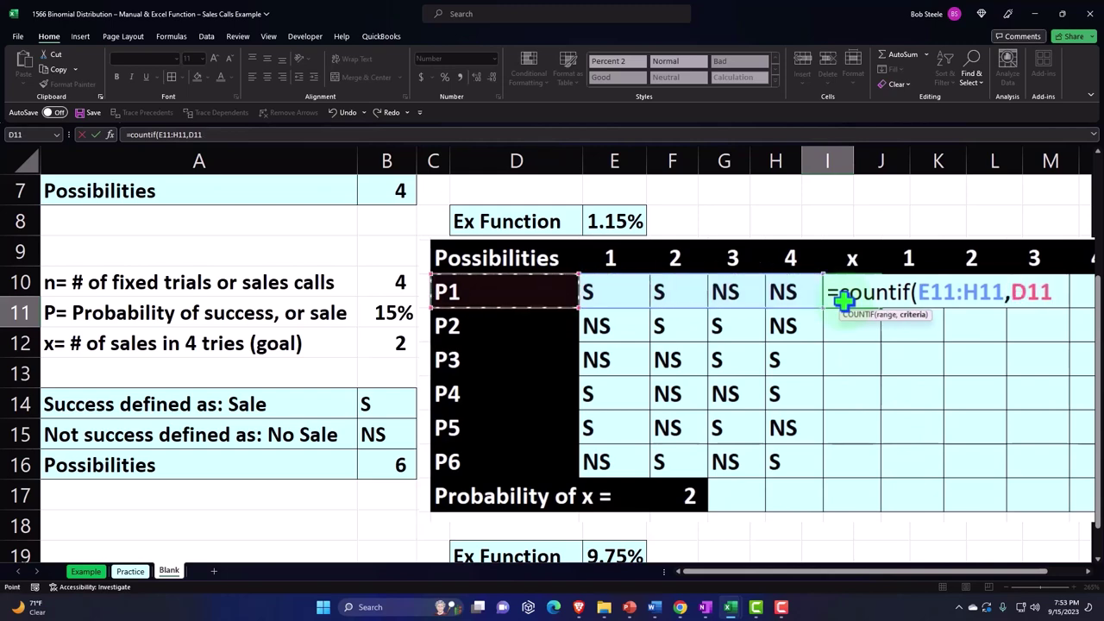
key(Left)
key(Left)
key(Down)
key(Down)
key(Down)
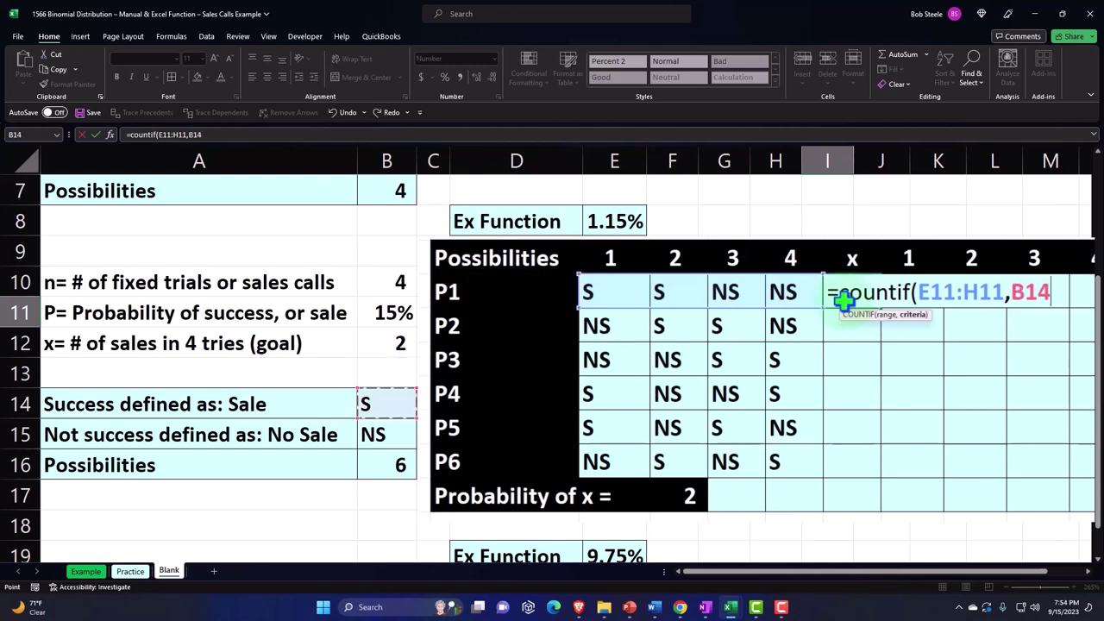
key(F4)
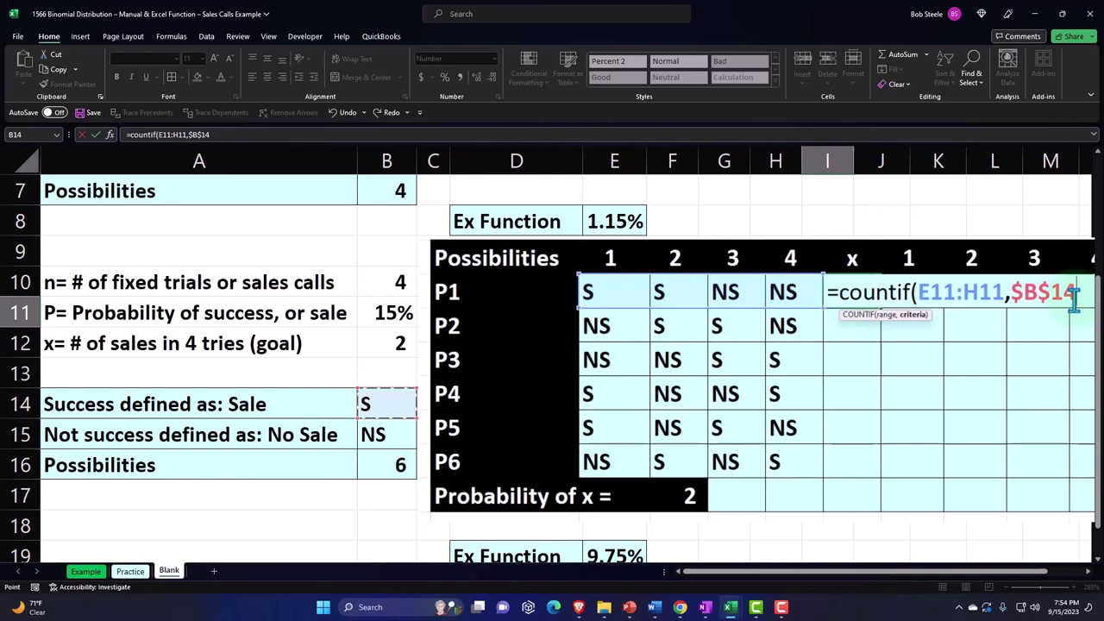
key(Return)
click(868, 290)
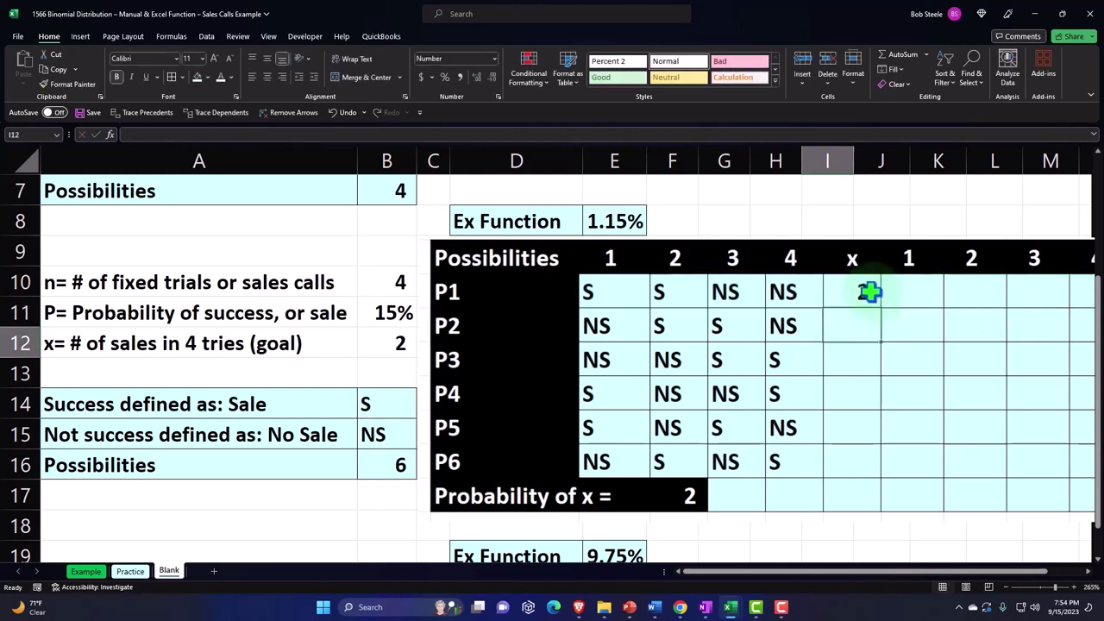
Copy P1's success count from I11 down through P6 in I16 and check the rows against the possibilities value in B16.
drag(879, 308, 874, 466)
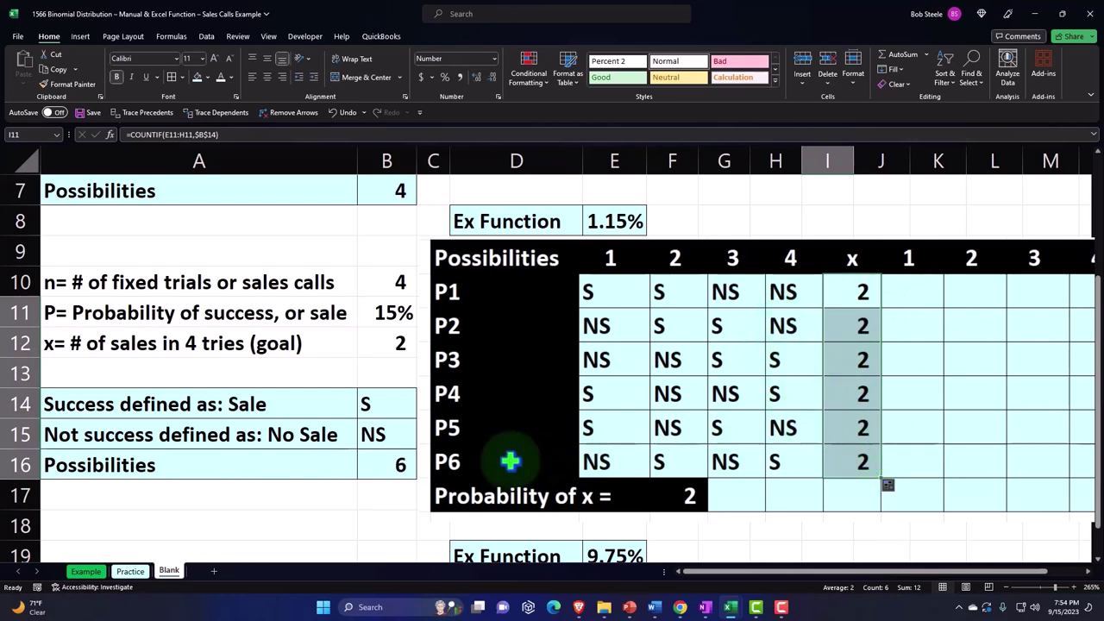
click(463, 462)
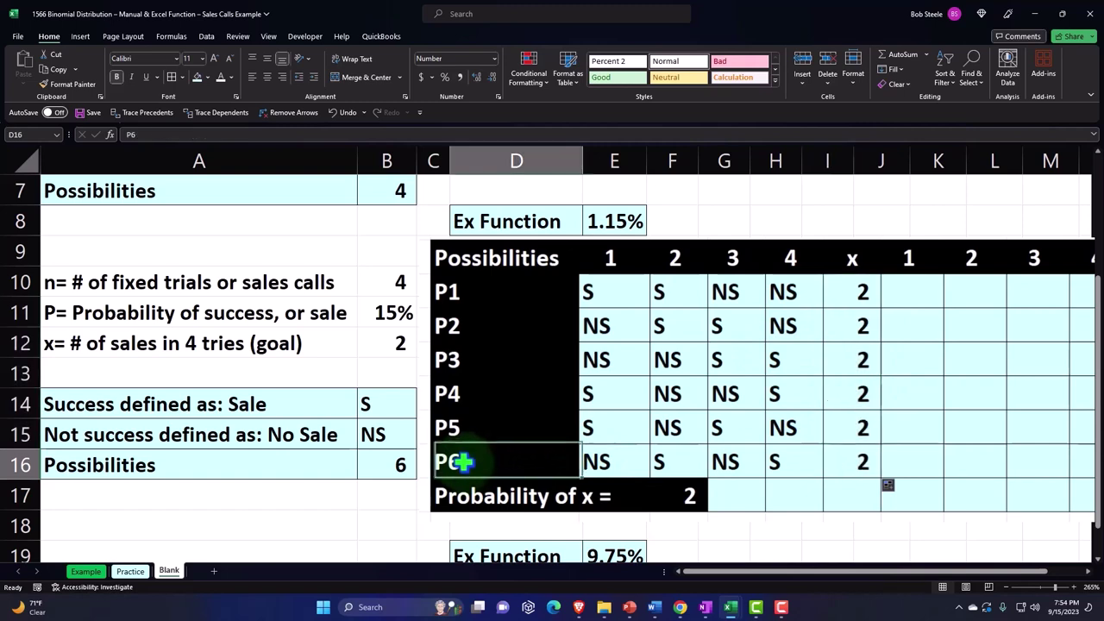
click(394, 462)
double_click(394, 462)
key(Return)
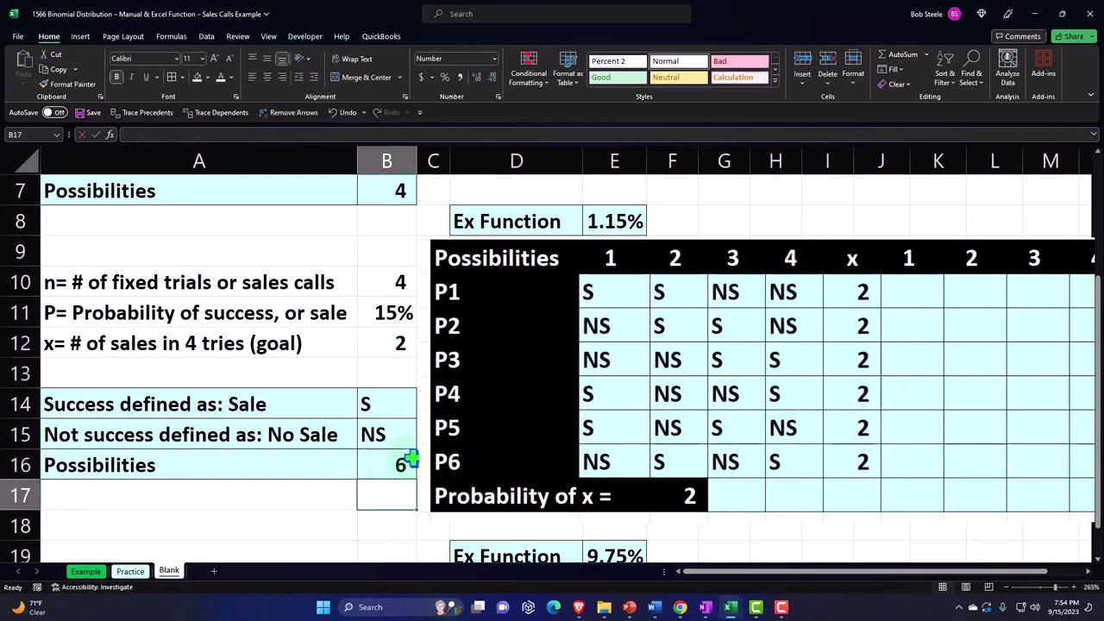
click(604, 290)
key(Right)
key(Right)
key(Right)
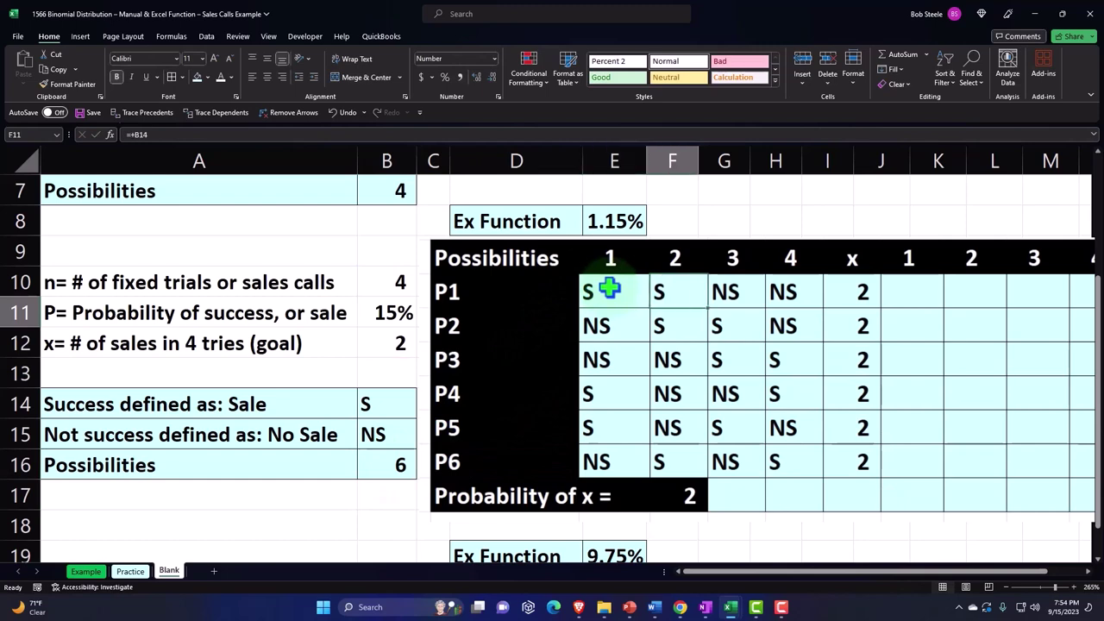
key(Right)
key(Right)
key(Right)
key(Right)
key(Right)
key(Right)
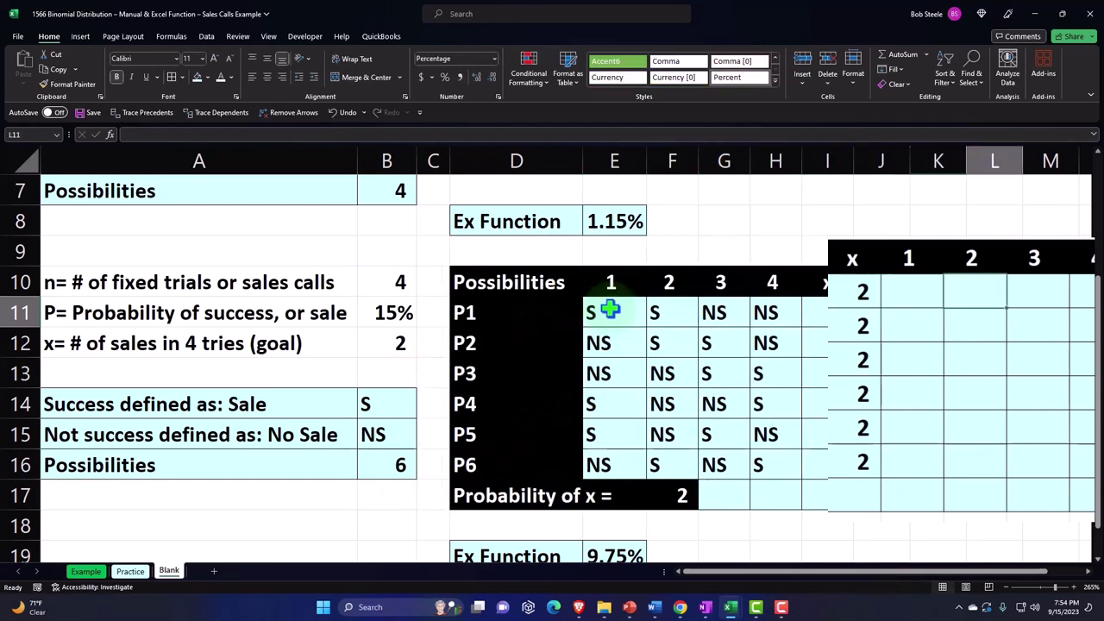
key(Left)
key(Left)
key(Left)
key(Left)
key(Left)
key(Left)
key(Left)
key(Left)
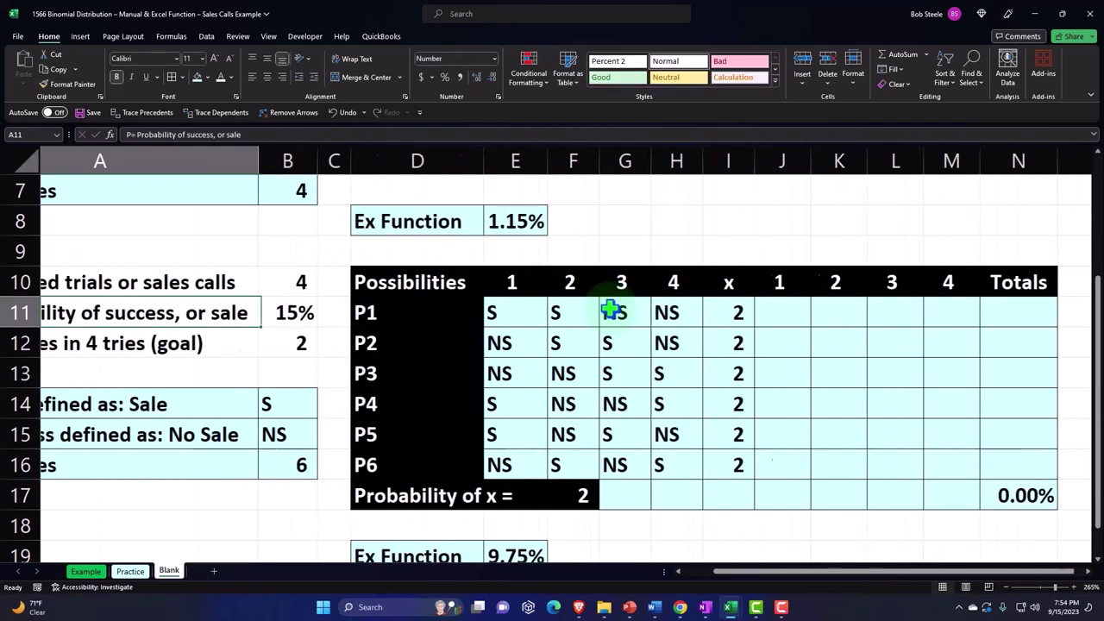
Enter =IF(E11=$B$14,$B$11,1-$B$11) in J11 to return the probability of P1's first call.
key(Right)
key(Right)
key(Right)
key(Right)
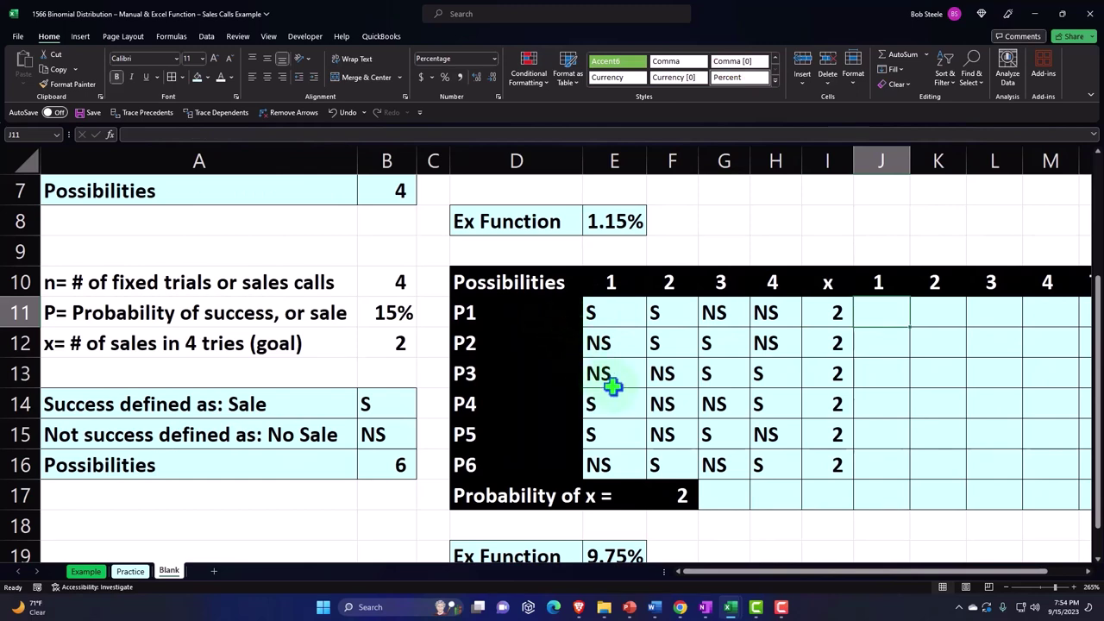
text(=if)
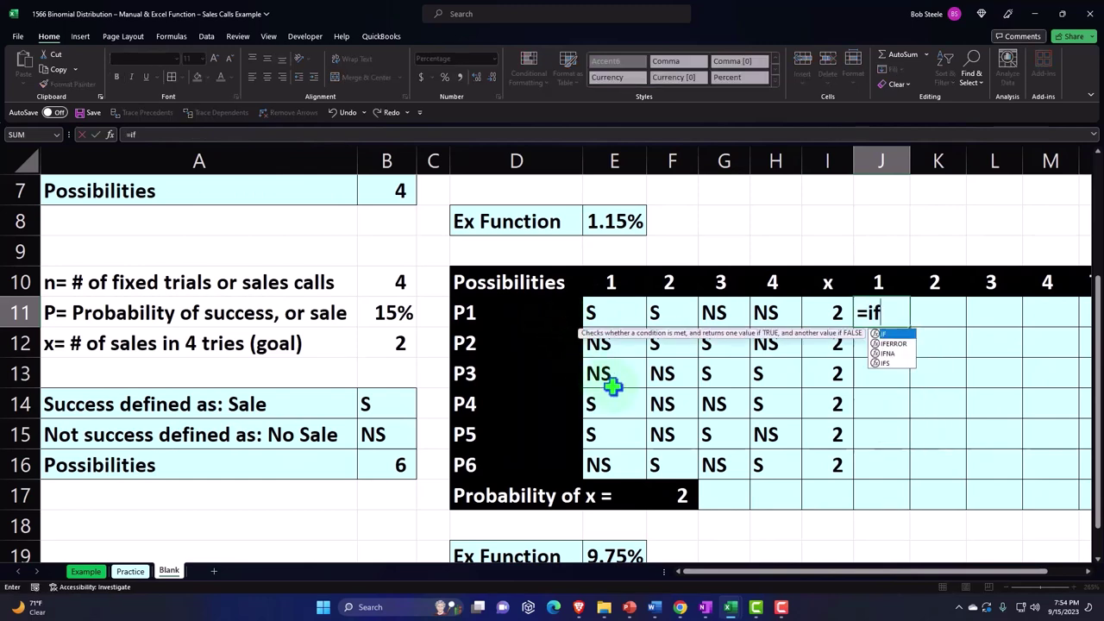
text(()
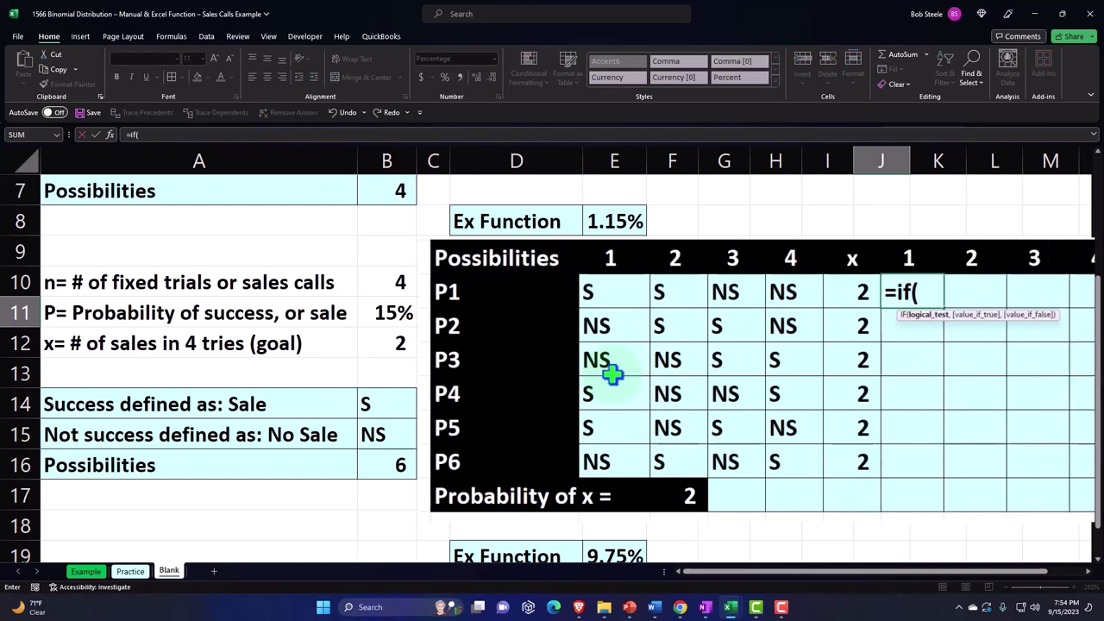
key(Left)
key(Left)
key(Left)
key(Left)
key(Left)
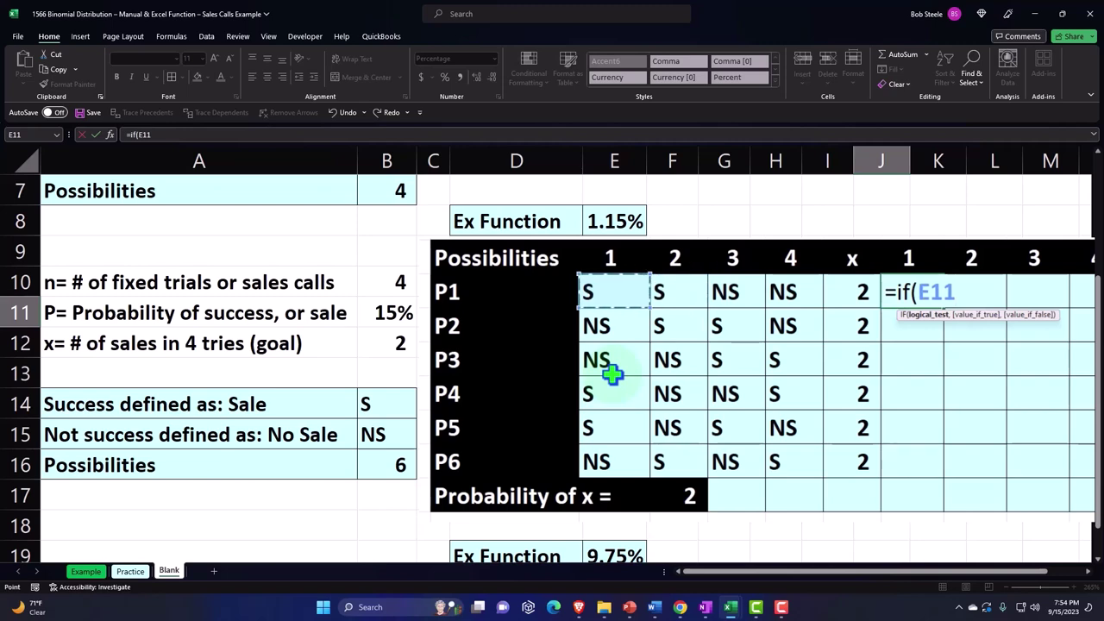
text(=)
key(Left)
key(Left)
key(Left)
key(Left)
key(Left)
key(Left)
key(Left)
key(Left)
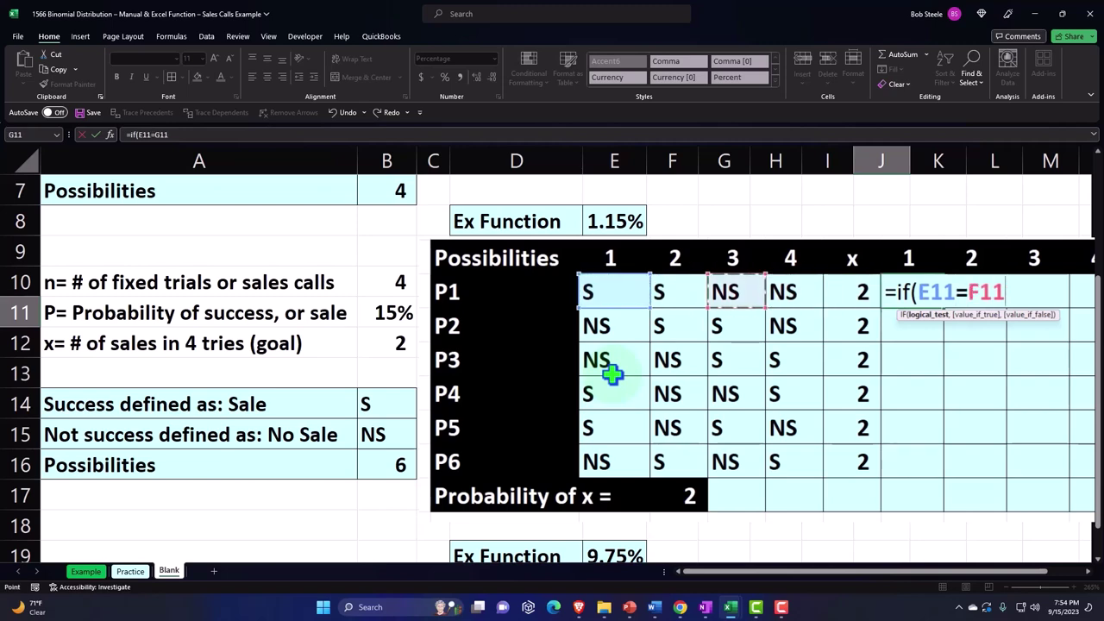
key(Down)
key(Down)
key(Down)
key(Down)
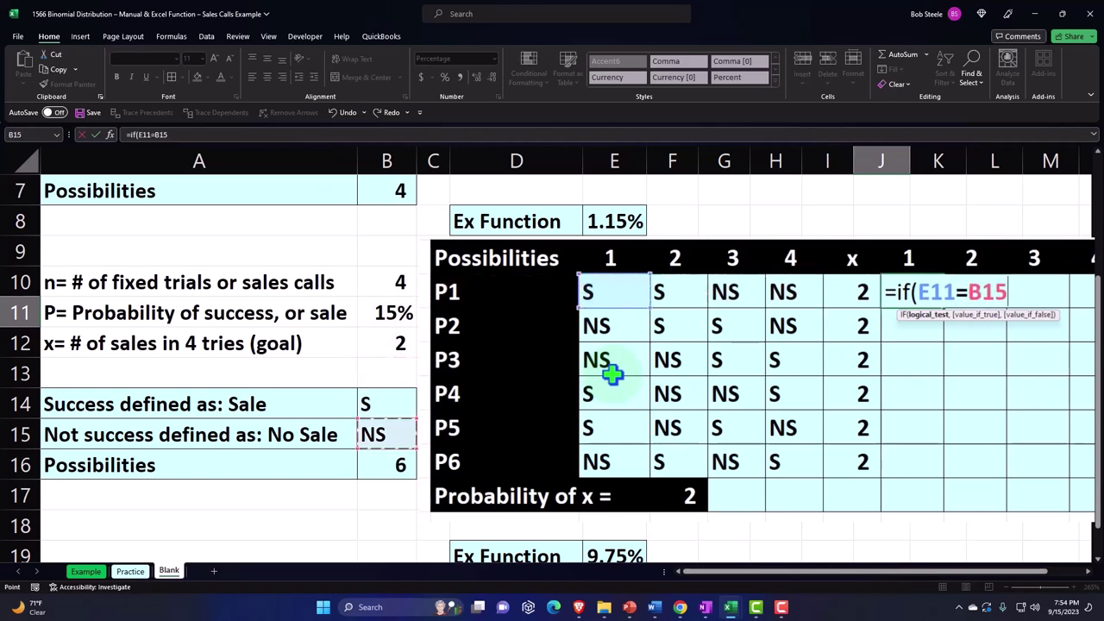
key(Up)
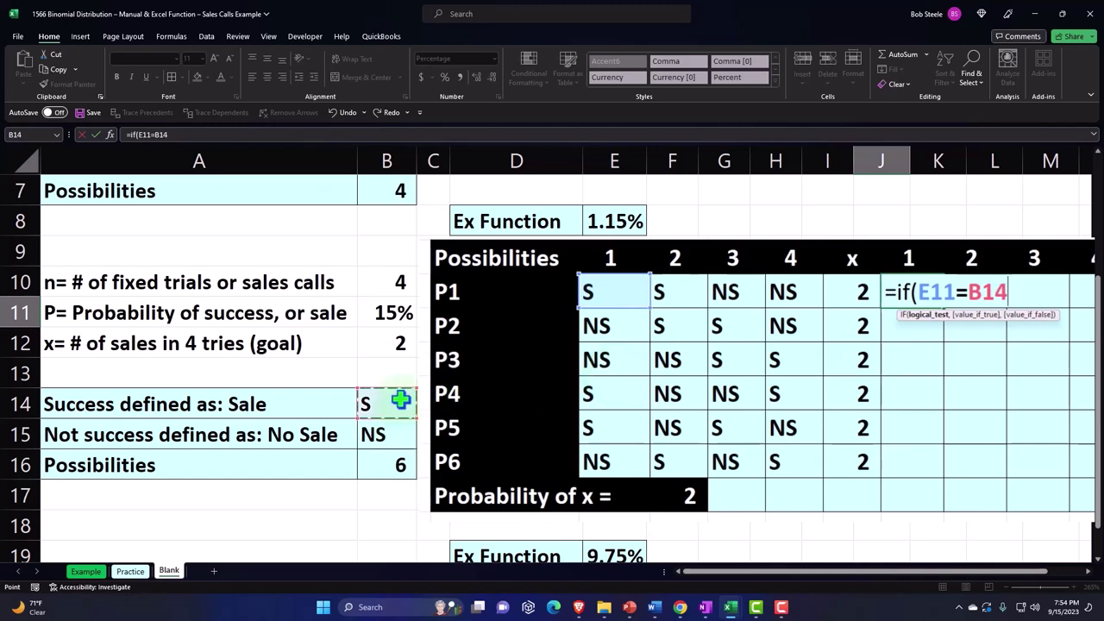
key(F4)
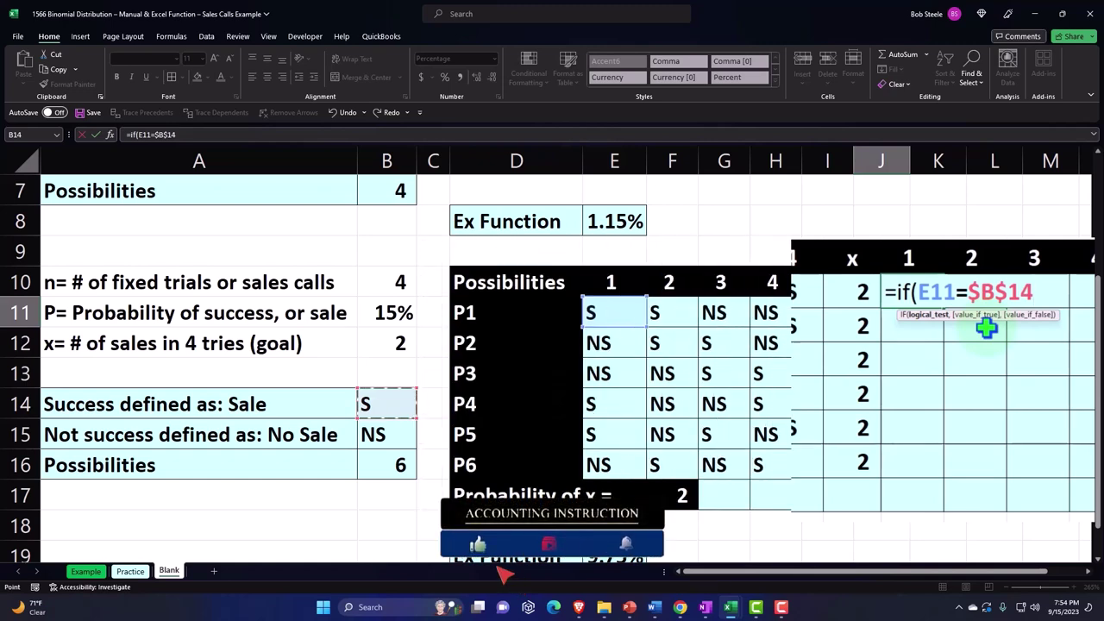
text(,)
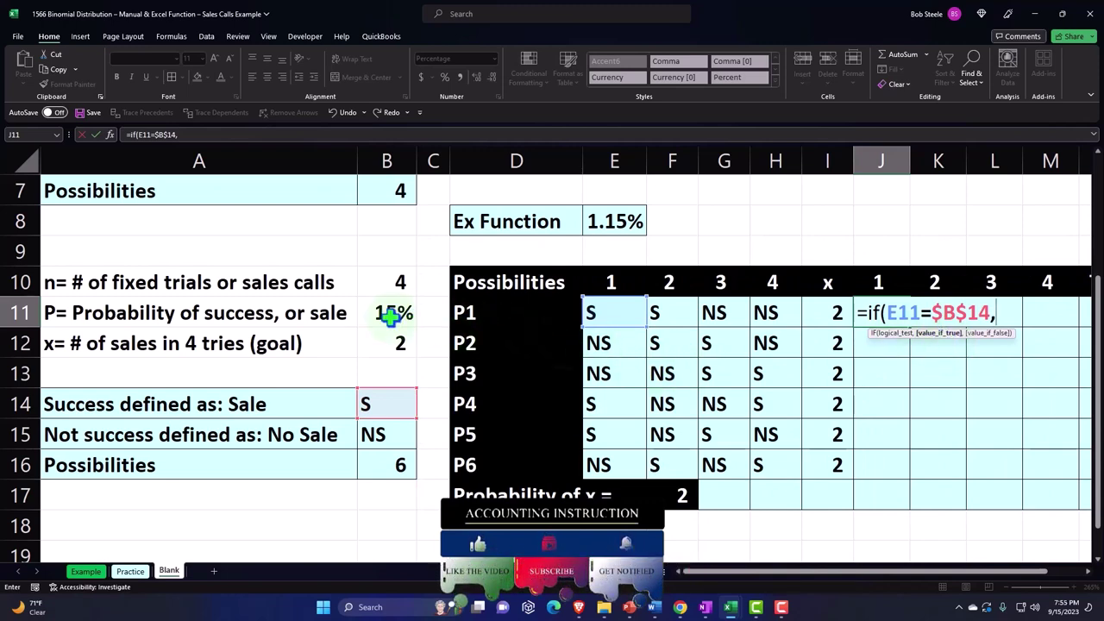
click(387, 316)
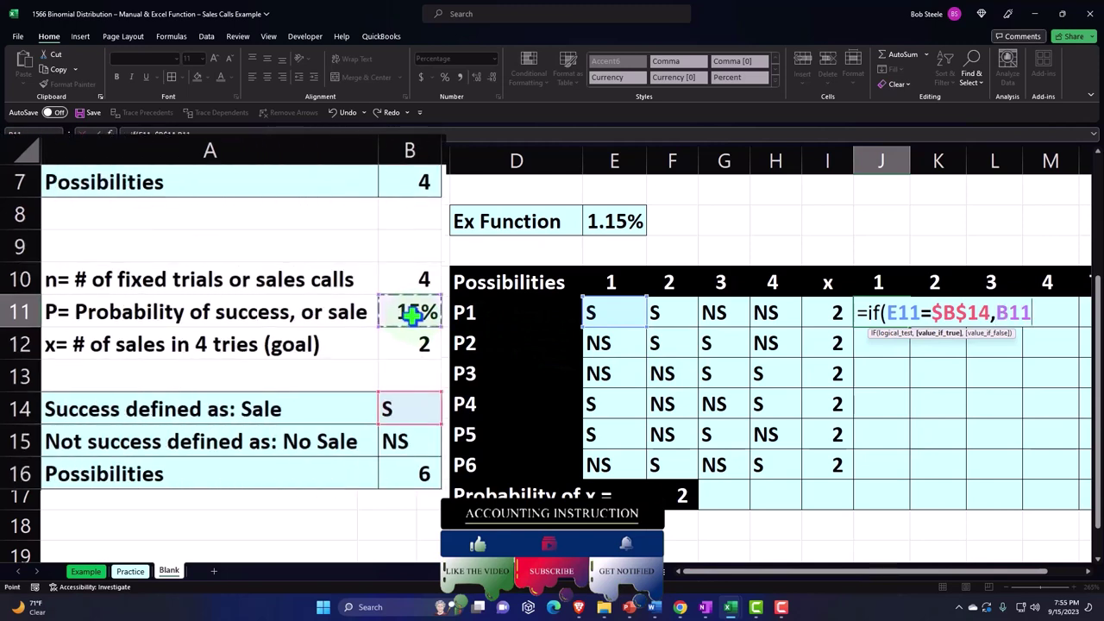
key(F4)
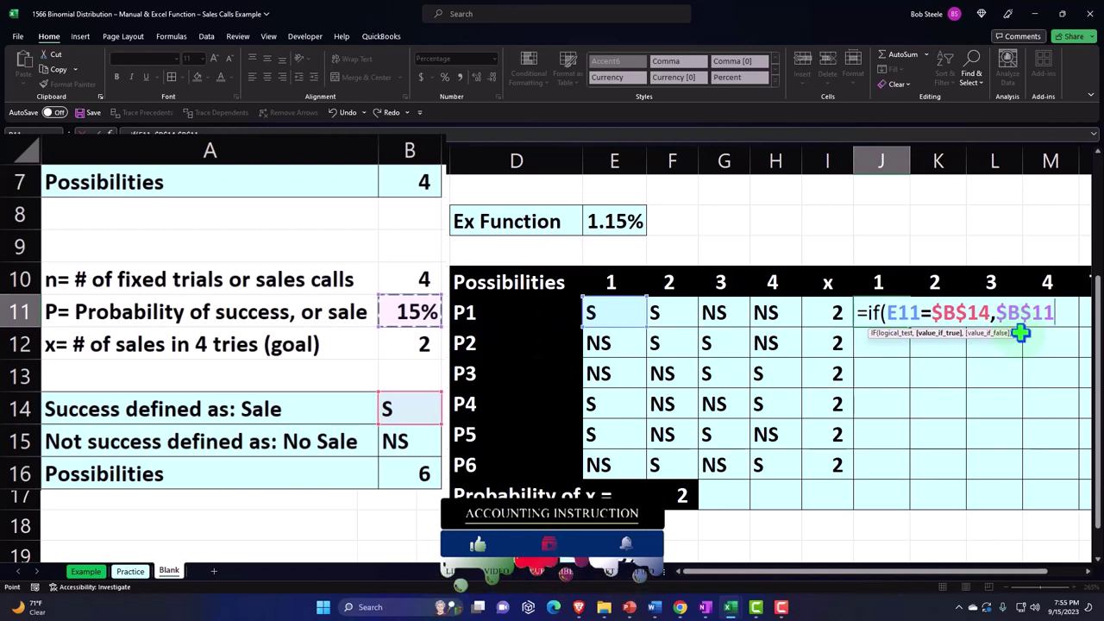
text(,1-)
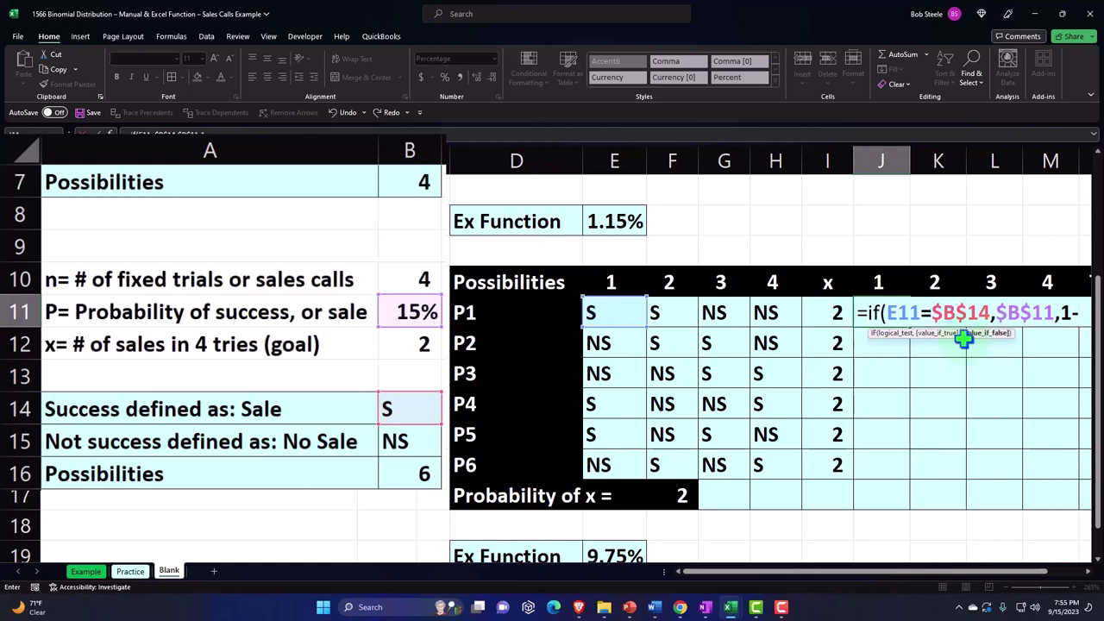
click(415, 311)
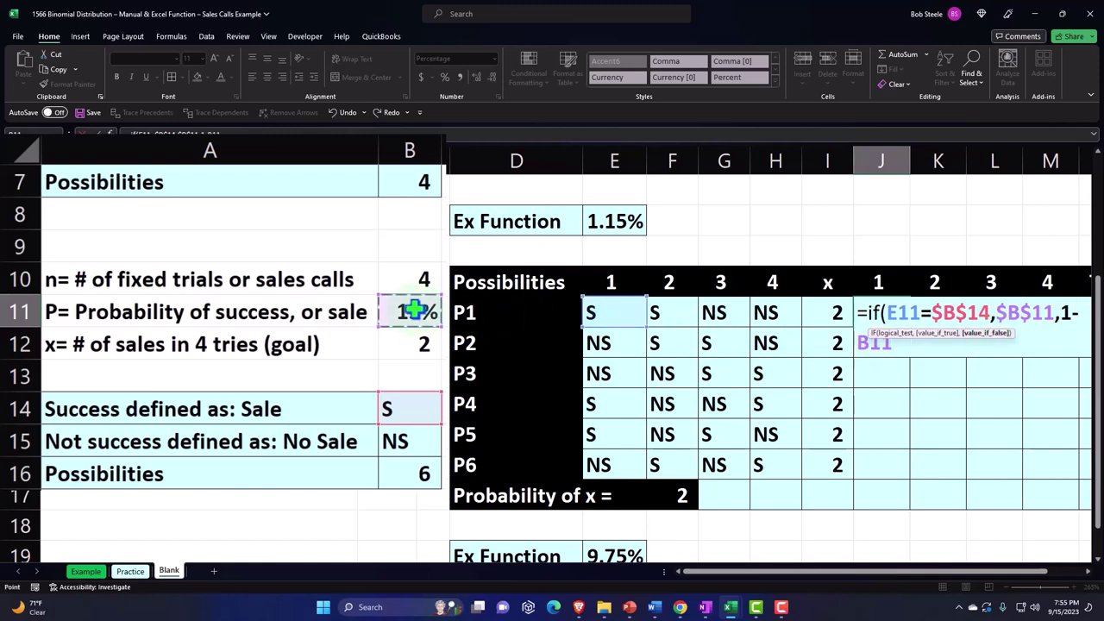
key(F4)
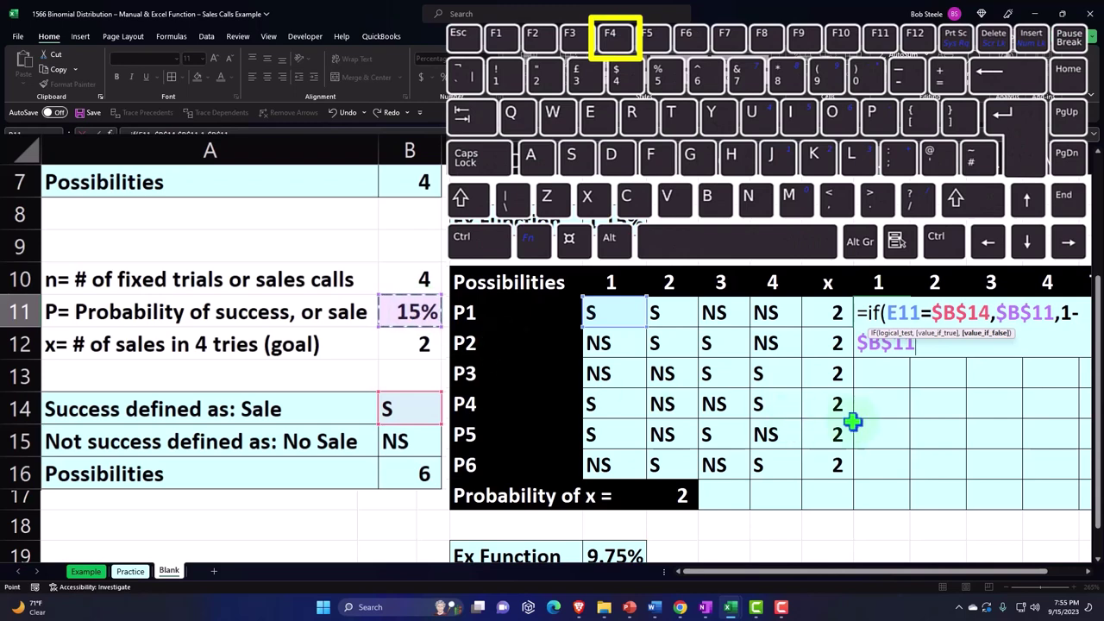
text())
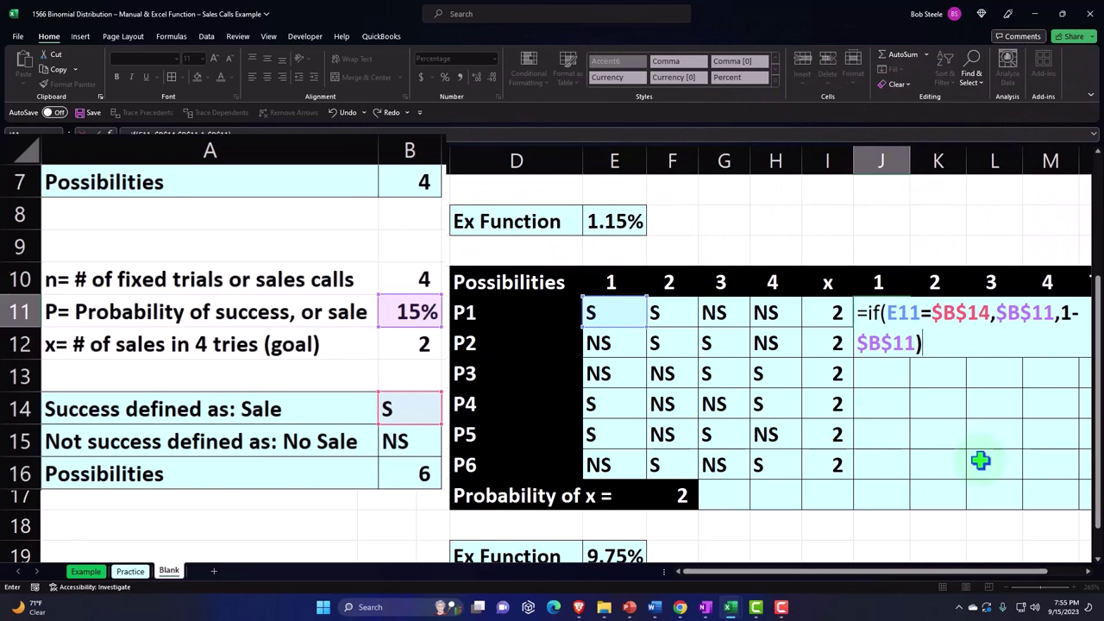
key(Return)
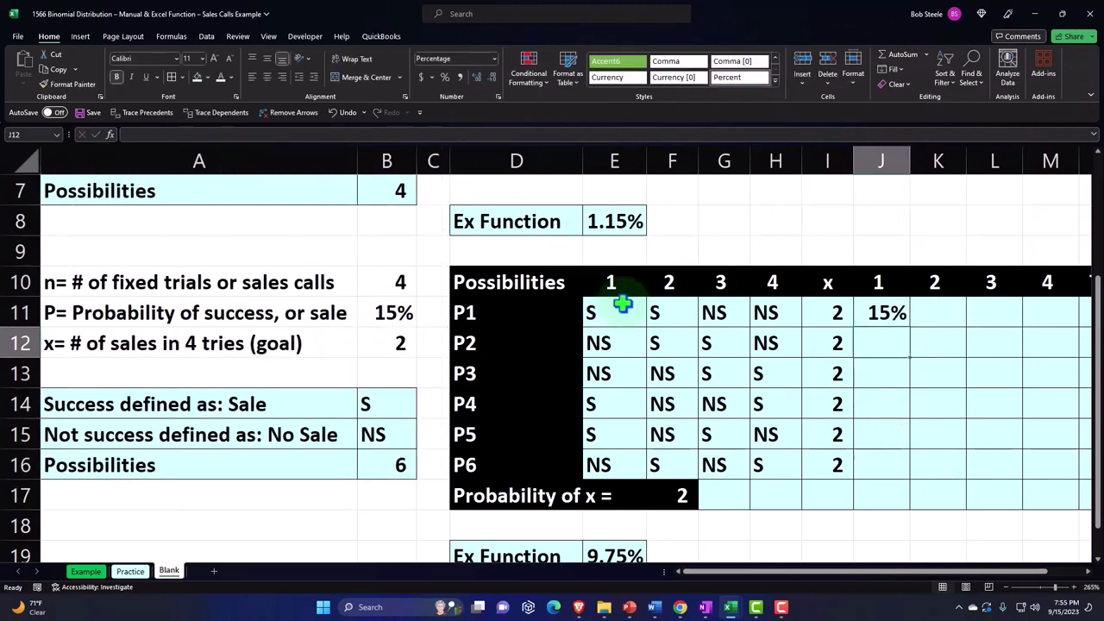
Copy the IF formula from J11 across all four calls and down to P6, filling J11:M16.
click(886, 315)
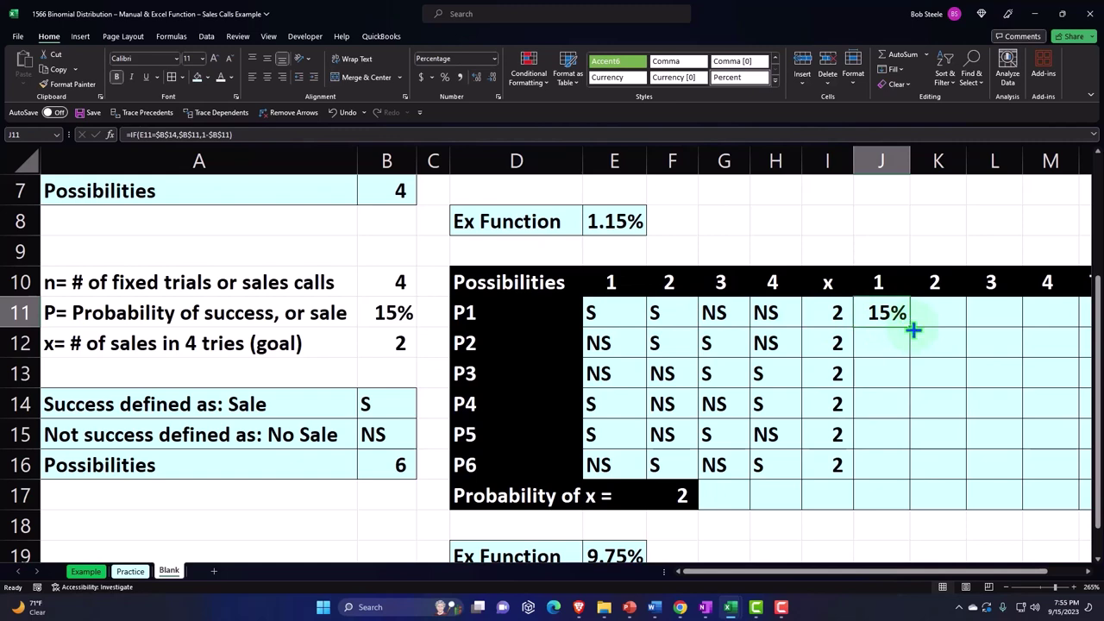
drag(912, 330, 1080, 488)
click(949, 366)
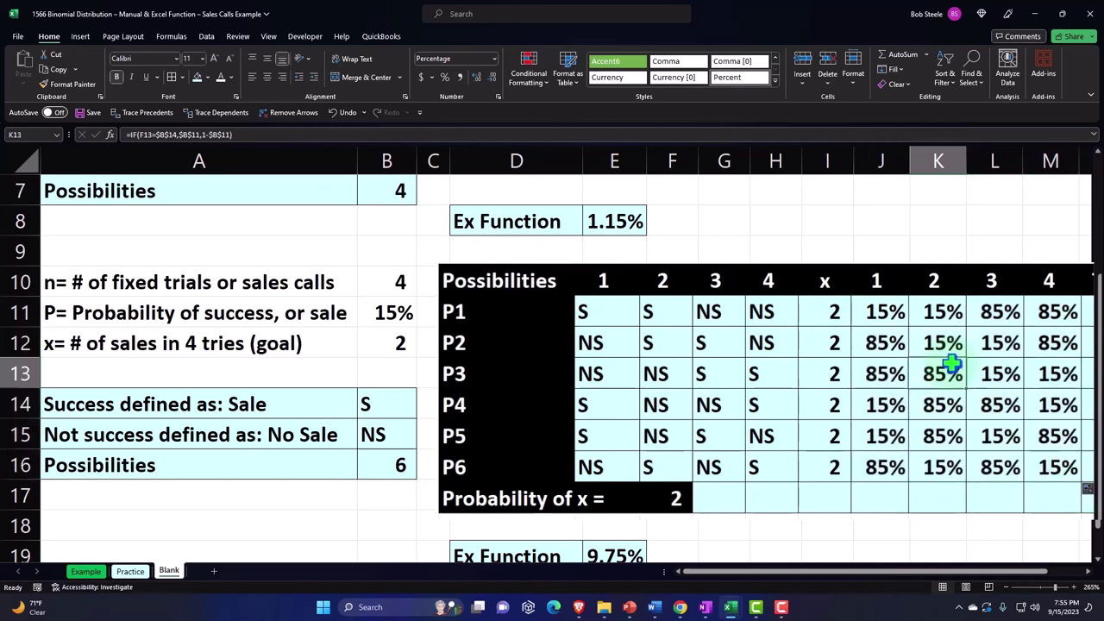
Multiply P1's four call probabilities in N11 with =J11*K11*L11*M11.
key(Right)
key(Right)
key(Right)
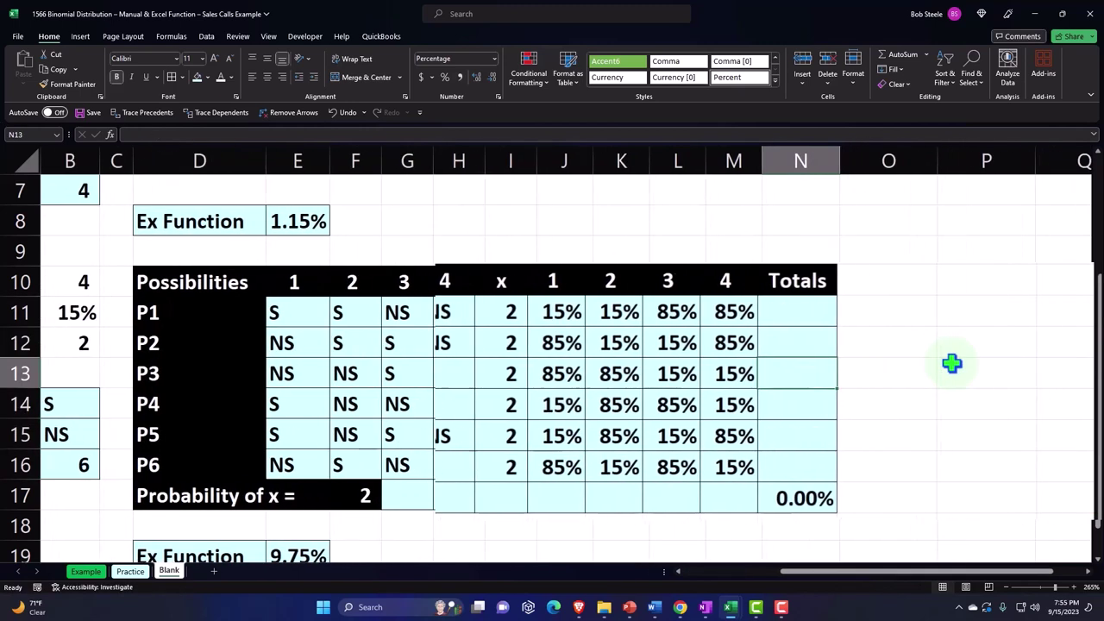
key(Up)
key(Up)
text(=)
key(Left)
key(Left)
key(Left)
key(Left)
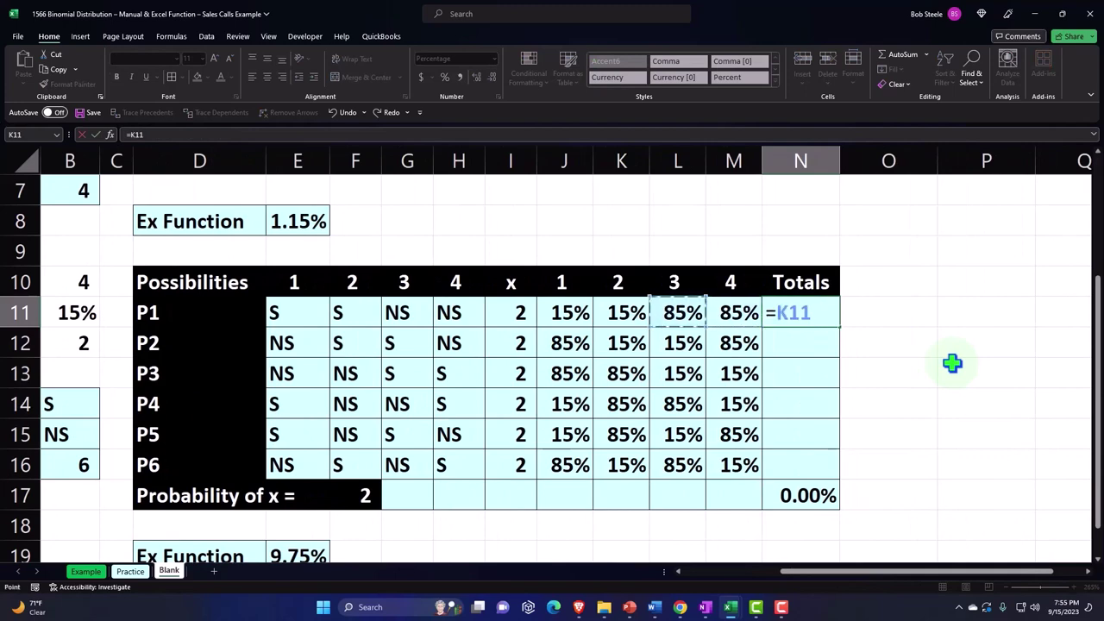
text(*)
key(Left)
key(Left)
key(Left)
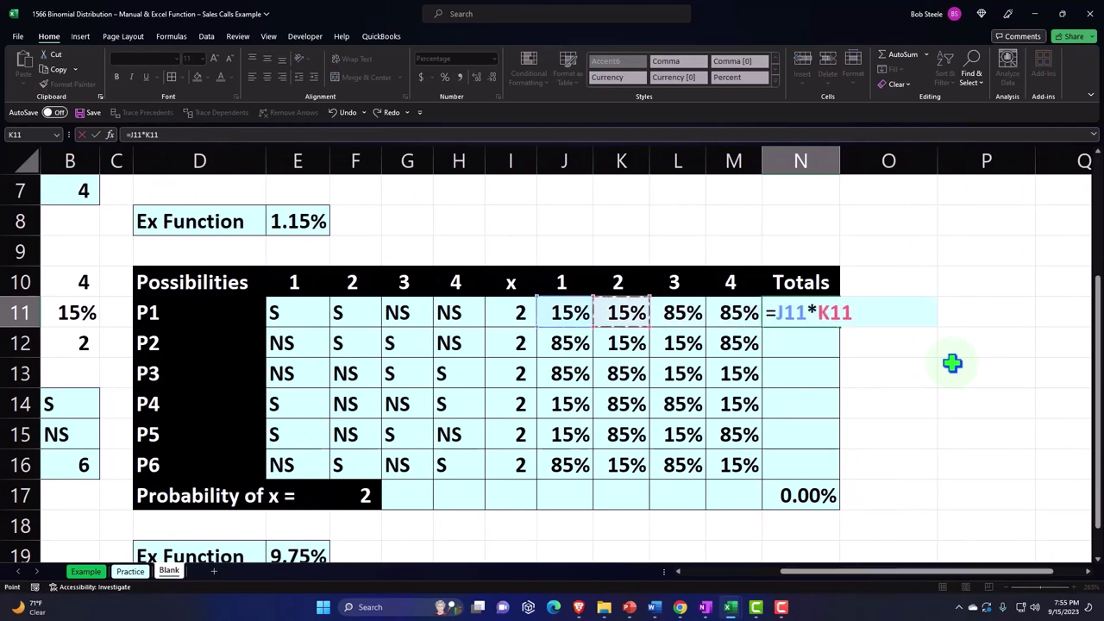
text(*)
key(Left)
key(Left)
text(*)
key(Left)
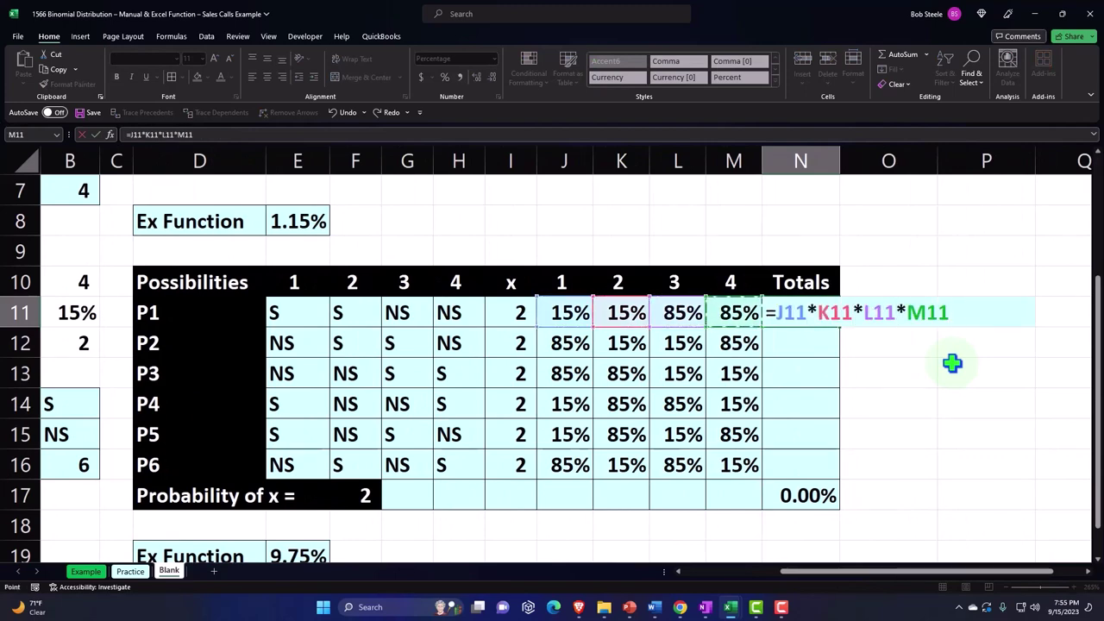
key(Return)
Replace P1's total in N11 with the PRODUCT function over J11:M11.
key(Up)
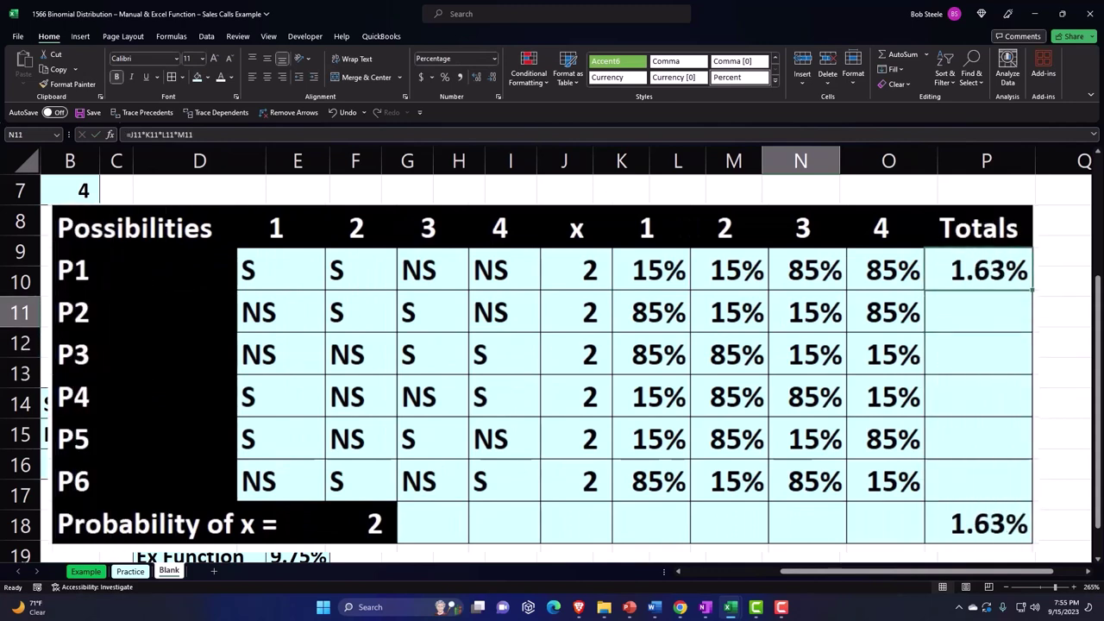
text(=)
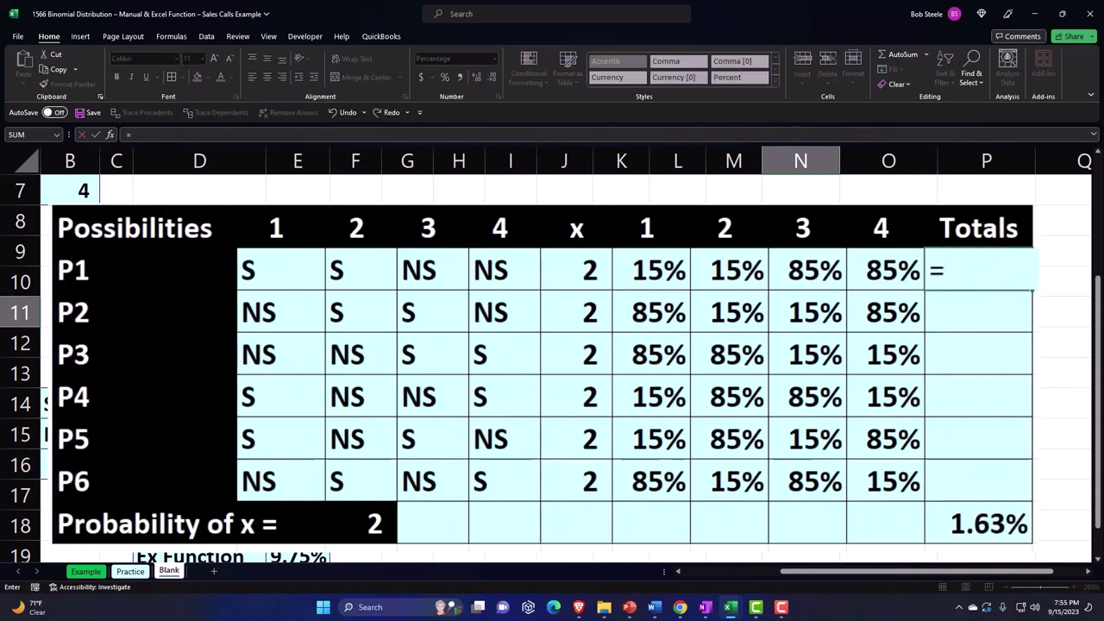
text(prod)
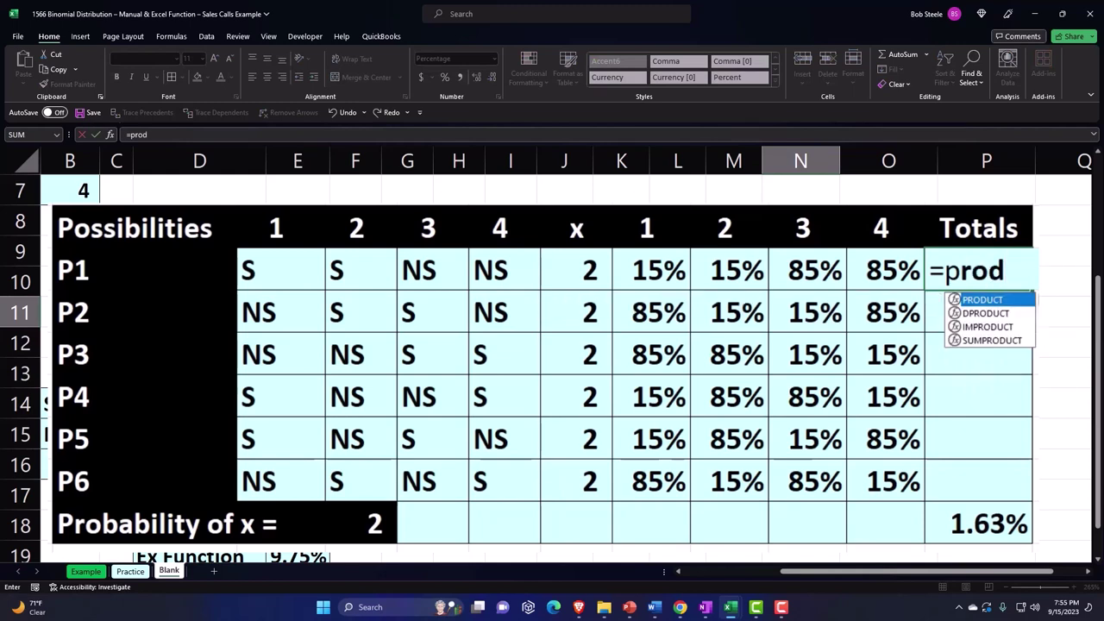
key(Tab)
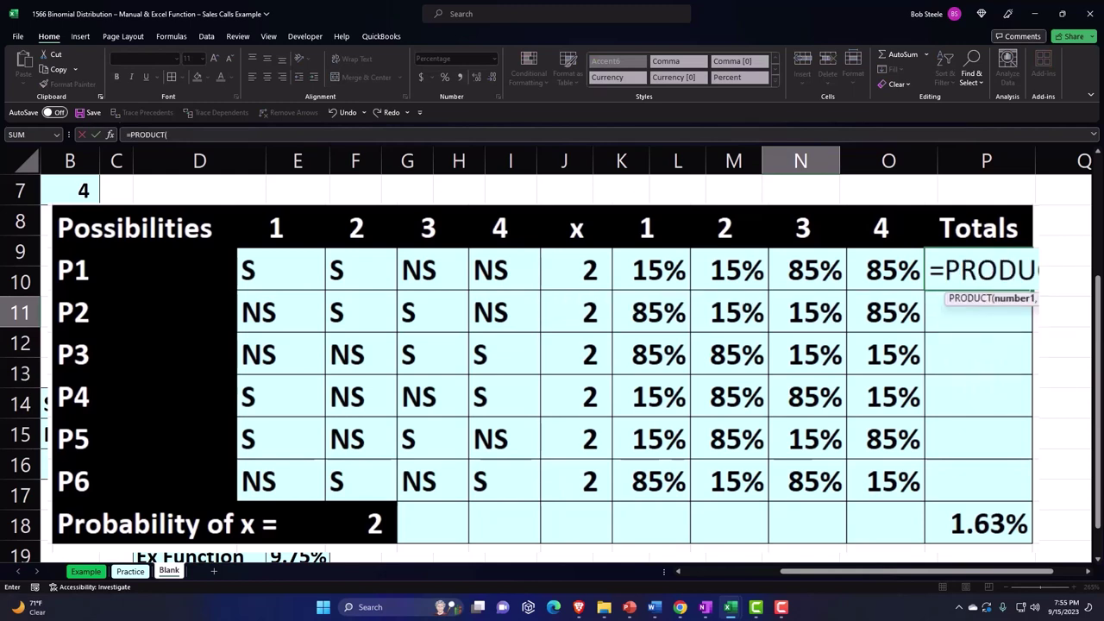
drag(888, 272, 617, 285)
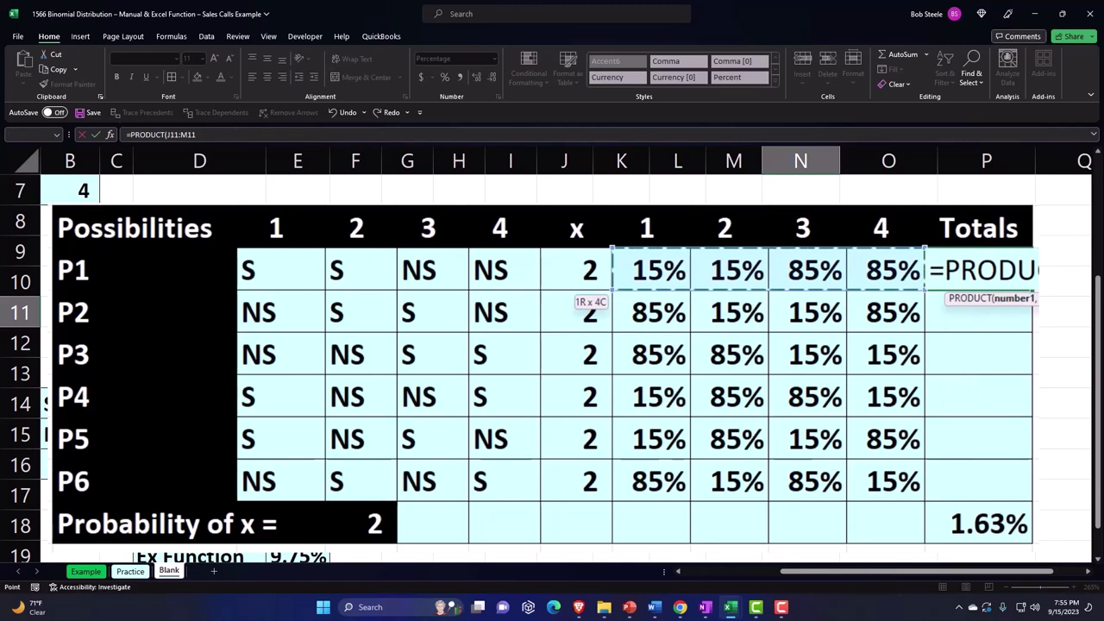
text())
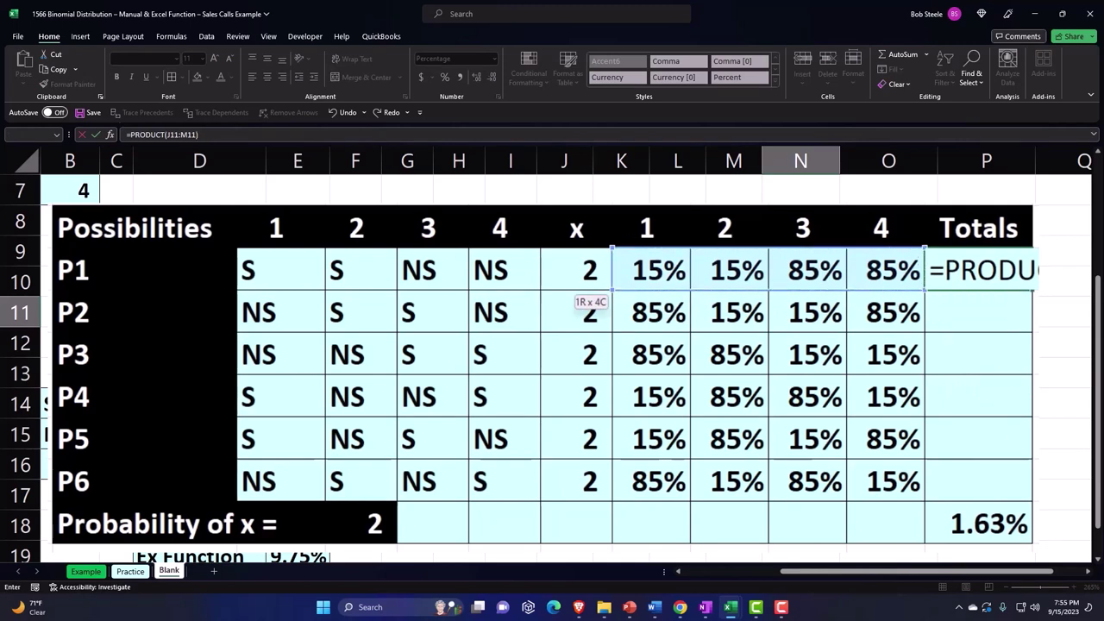
key(Return)
click(1015, 285)
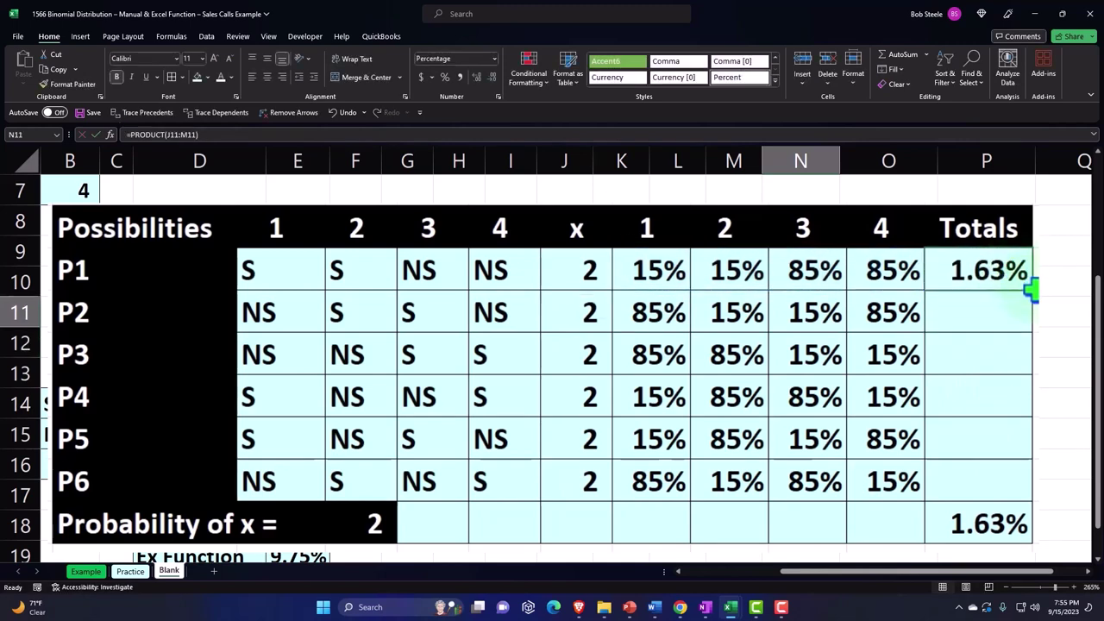
Copy P1's PRODUCT formula from N11 down through P6 in N16, and underline the N16 total.
drag(1031, 291, 1031, 498)
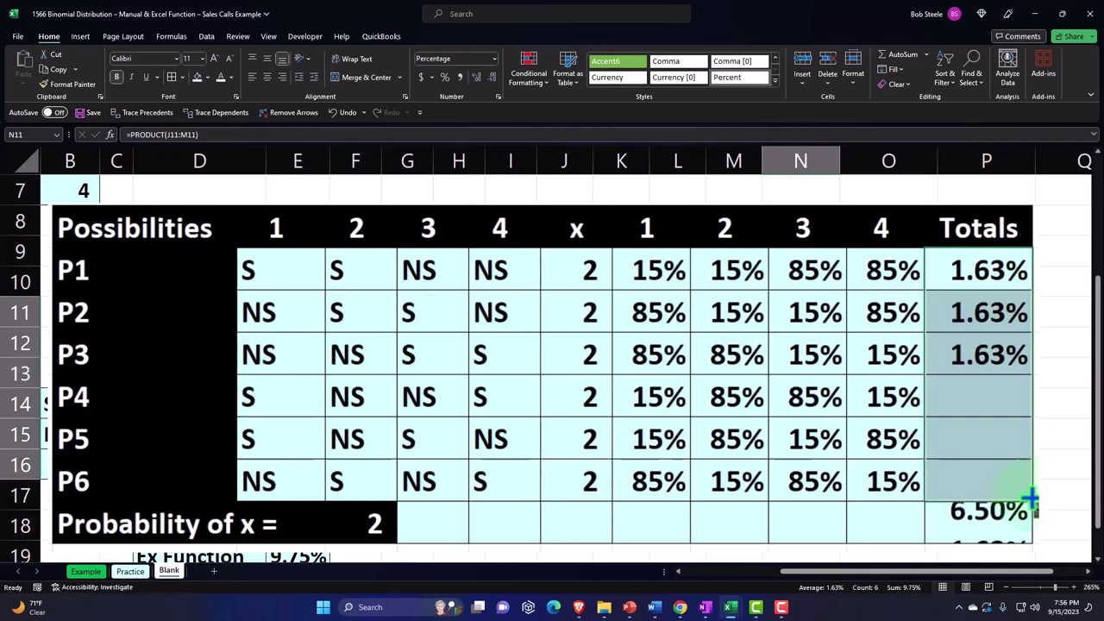
click(1000, 481)
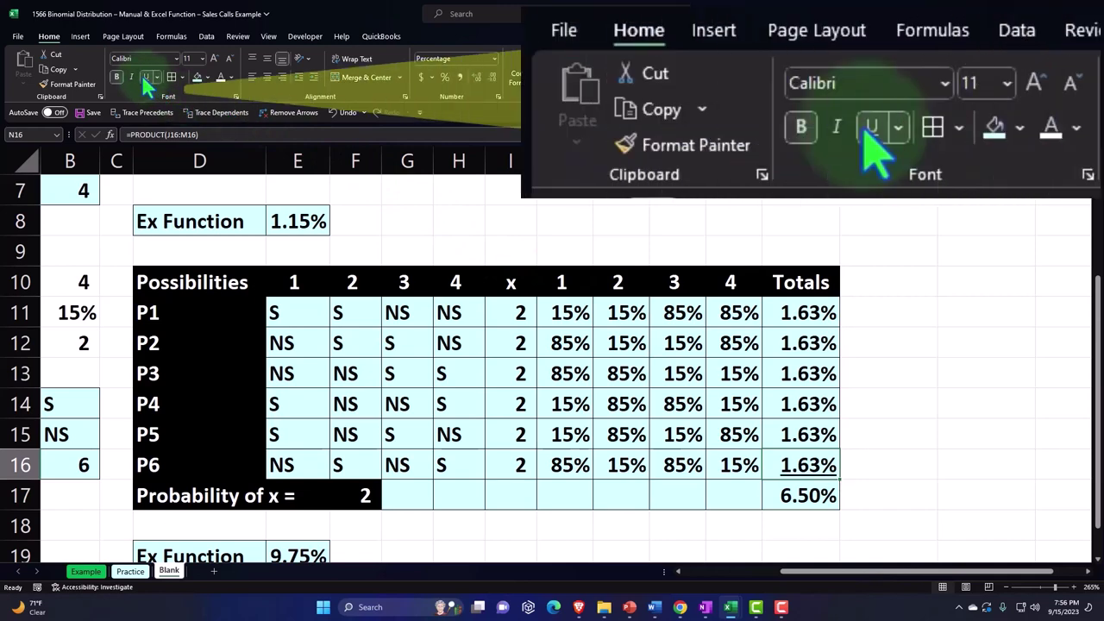
click(735, 404)
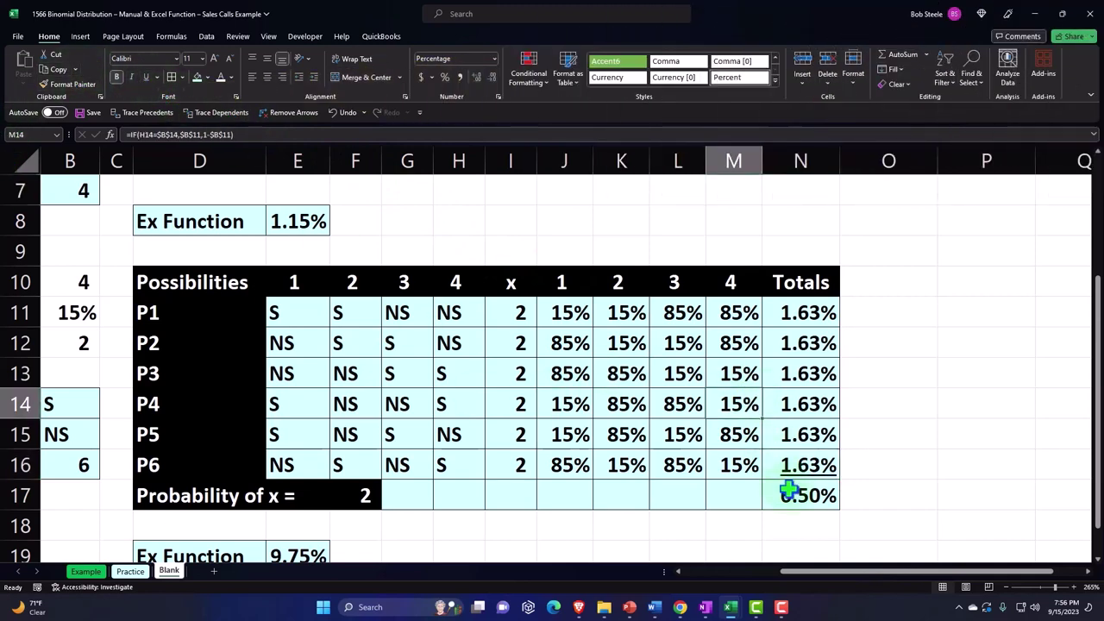
Replace the overall probability in N17 with an AutoSum of the six totals, =SUM(N11:N16).
click(789, 491)
key(Delete)
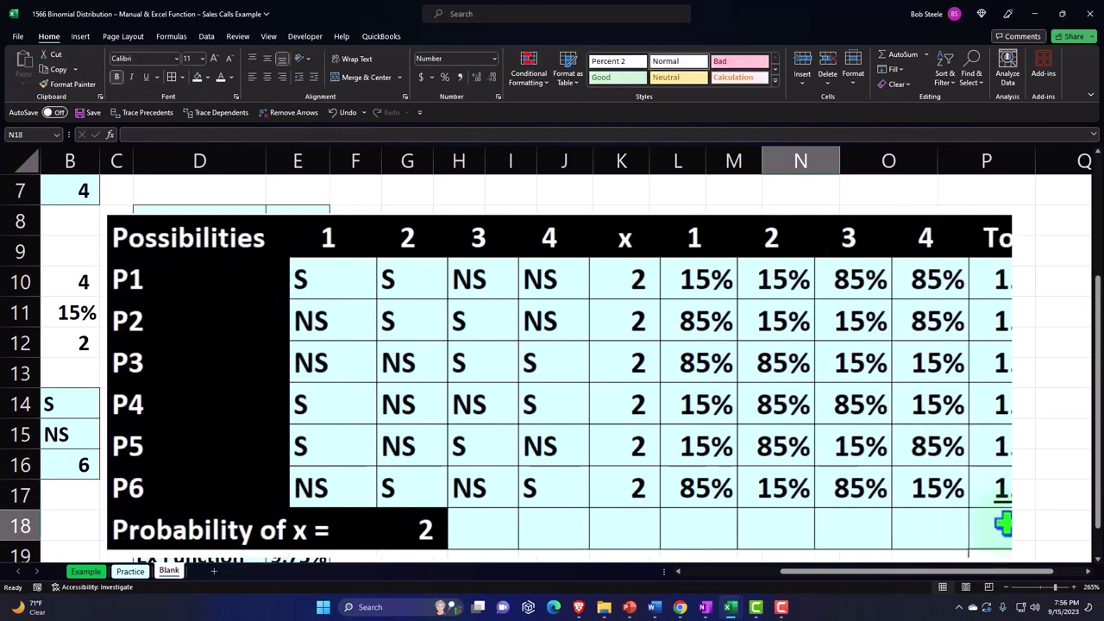
key(alt+equal)
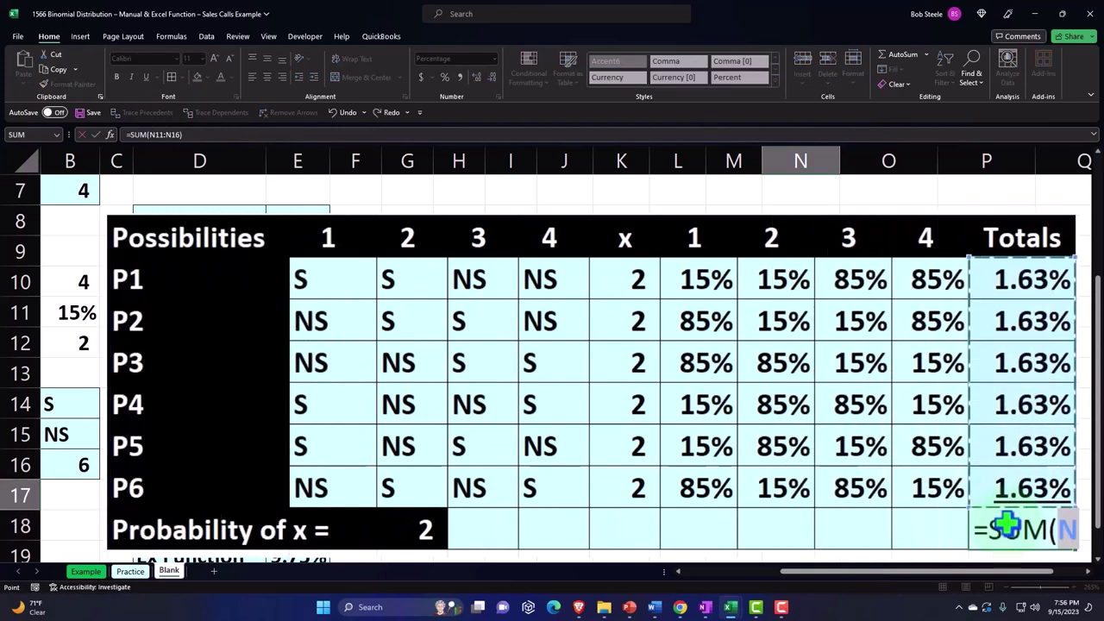
key(Return)
Start a new BINOM.DIST.RANGE function in E19, beside the Ex Function label, replacing the existing formula.
key(Left)
key(Left)
key(Left)
key(Left)
key(Left)
key(Left)
key(Left)
key(Left)
key(Left)
key(Left)
key(Left)
key(Left)
key(Left)
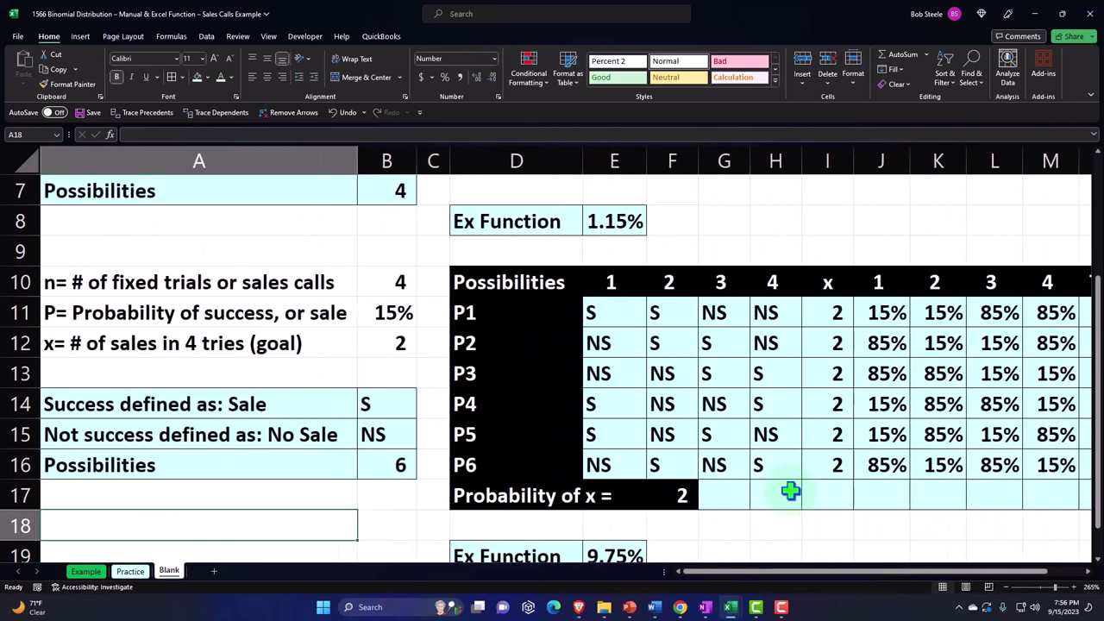
scroll(790, 491, down, 2)
click(604, 370)
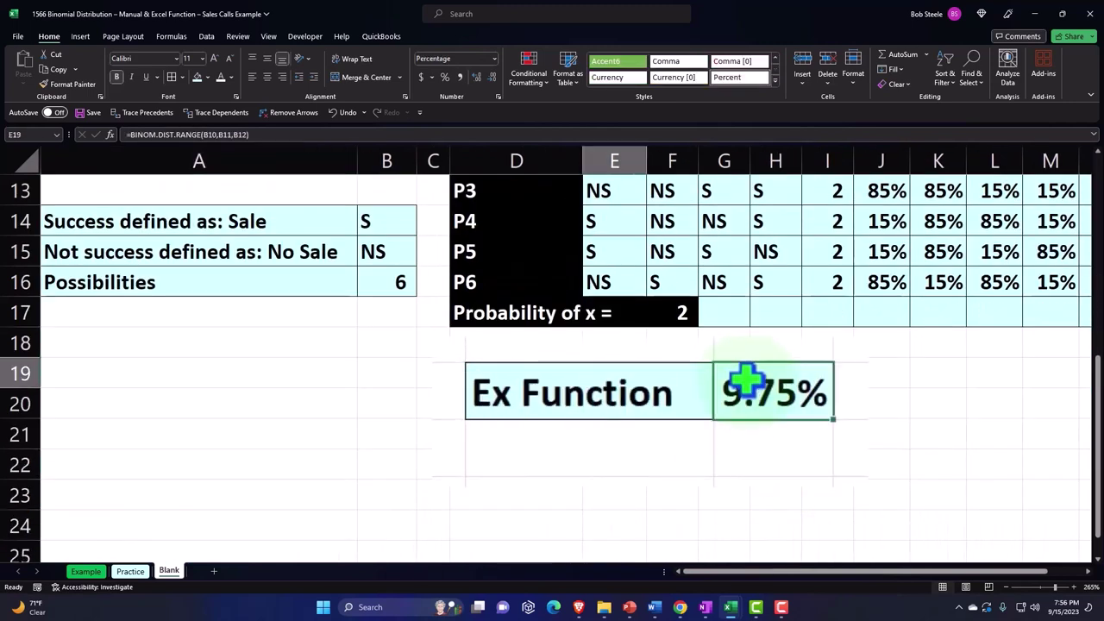
key(ctrl+z)
text(=)
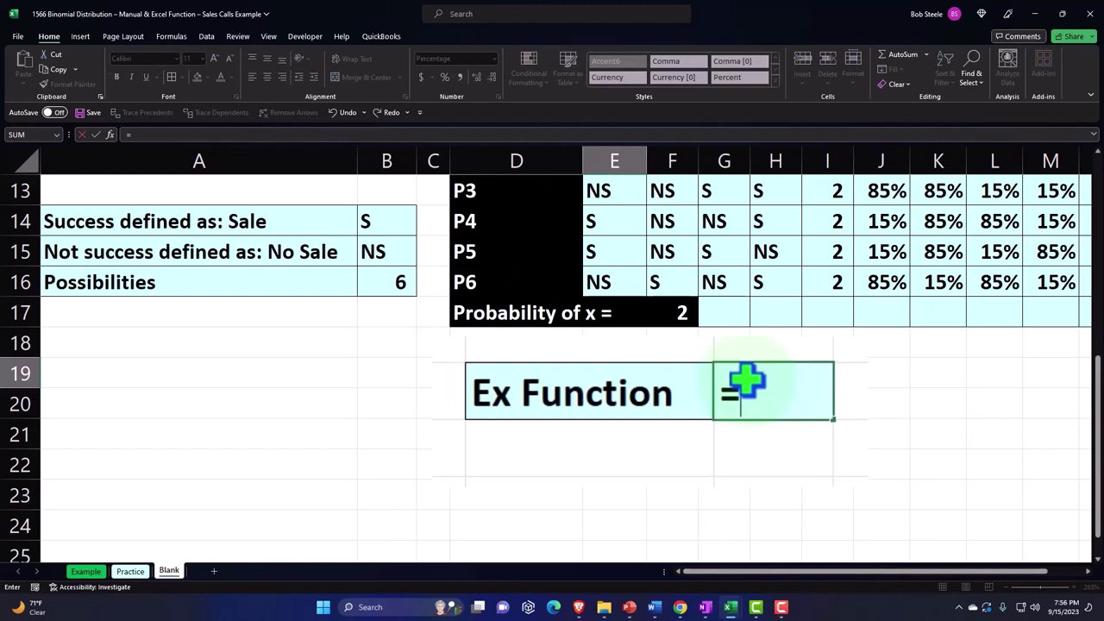
text(bion)
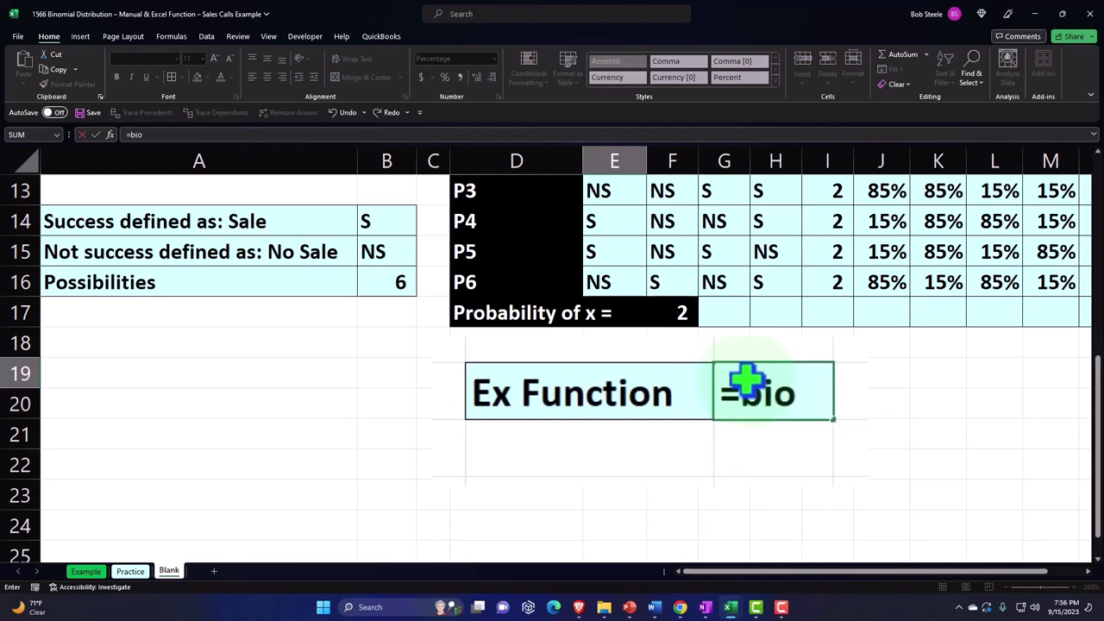
key(BackSpace)
text(nom)
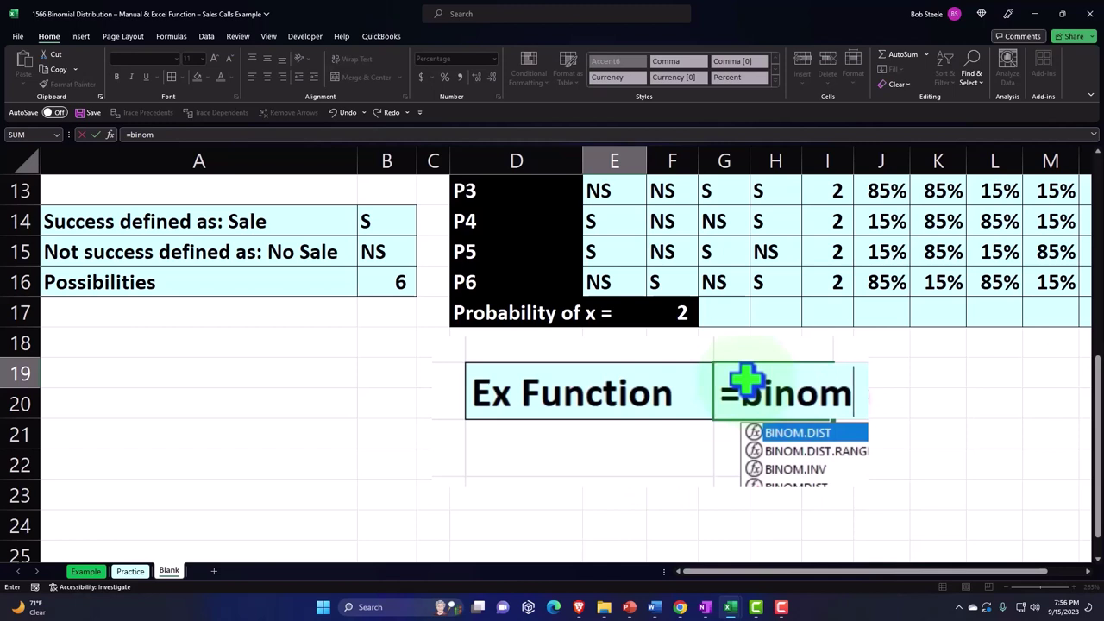
key(Down)
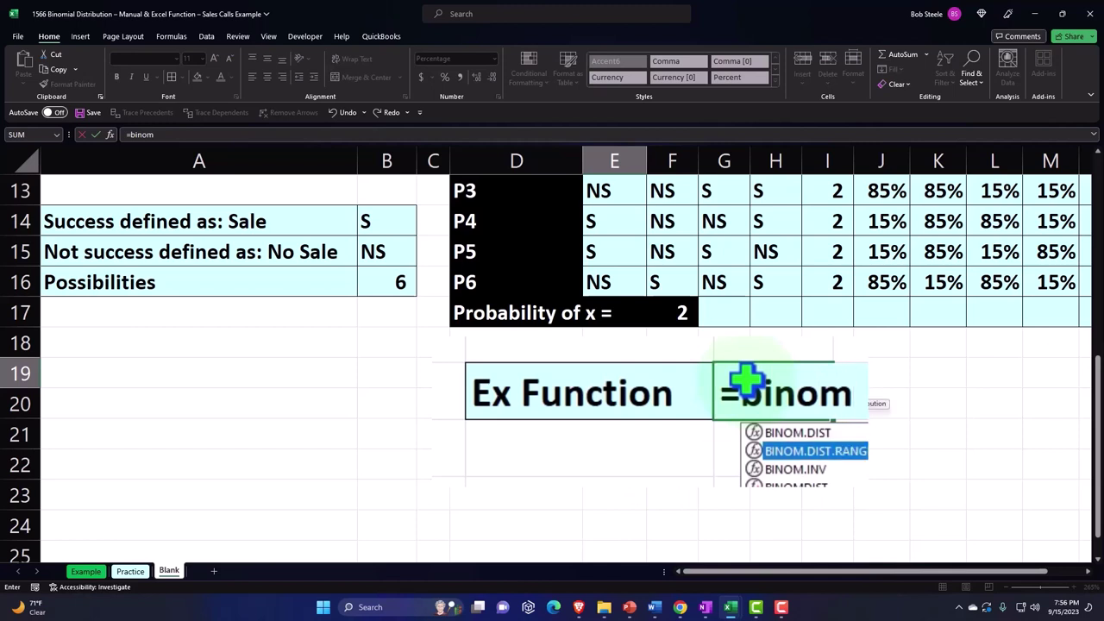
key(Up)
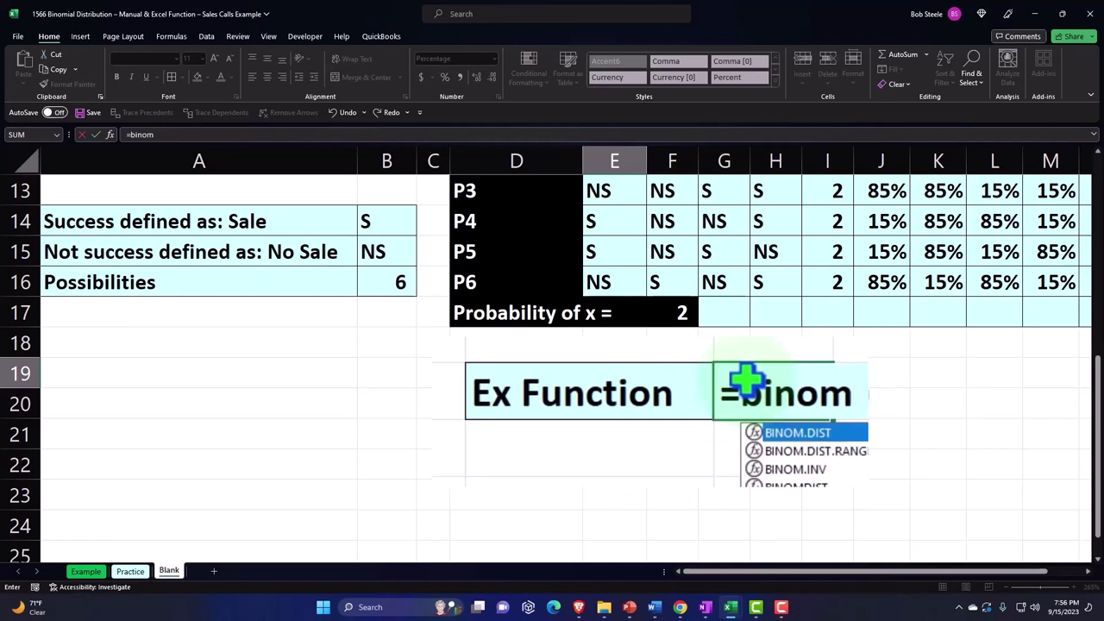
key(Down)
key(Tab)
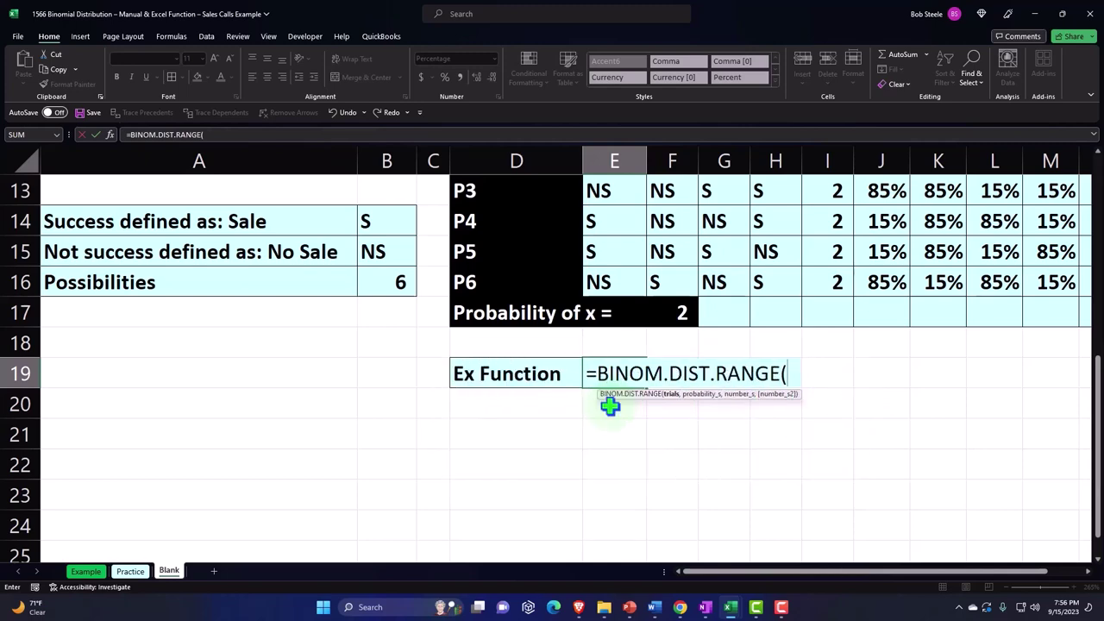
Complete the E19 function with B10 as trials, B11 as success probability and B12 as number of successes.
scroll(603, 414, up, 2)
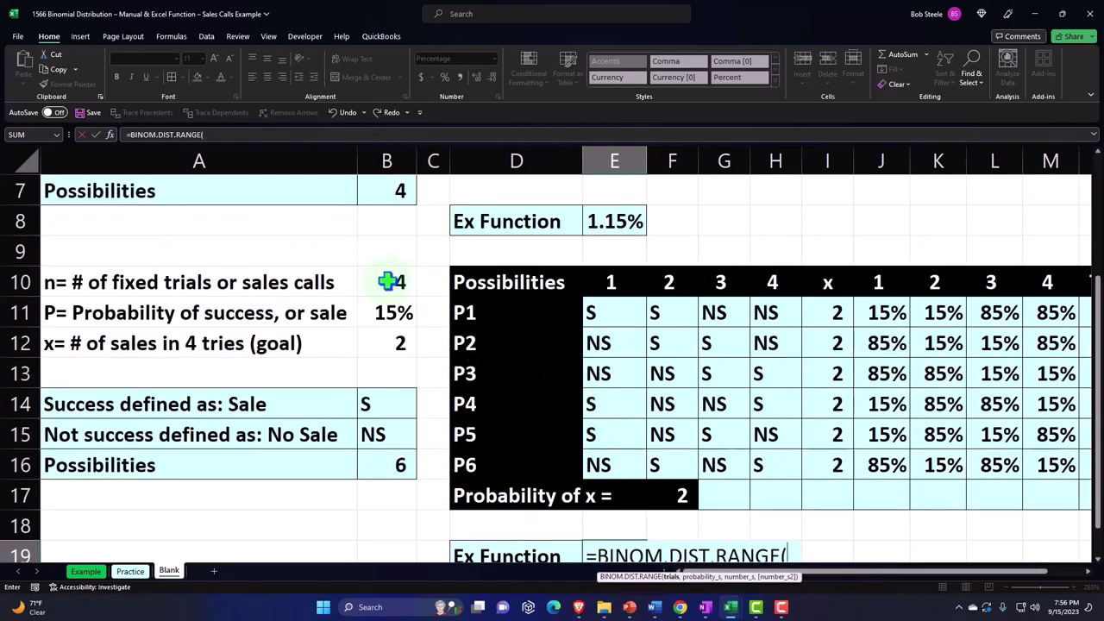
click(387, 281)
scroll(384, 278, down, 1)
text(,)
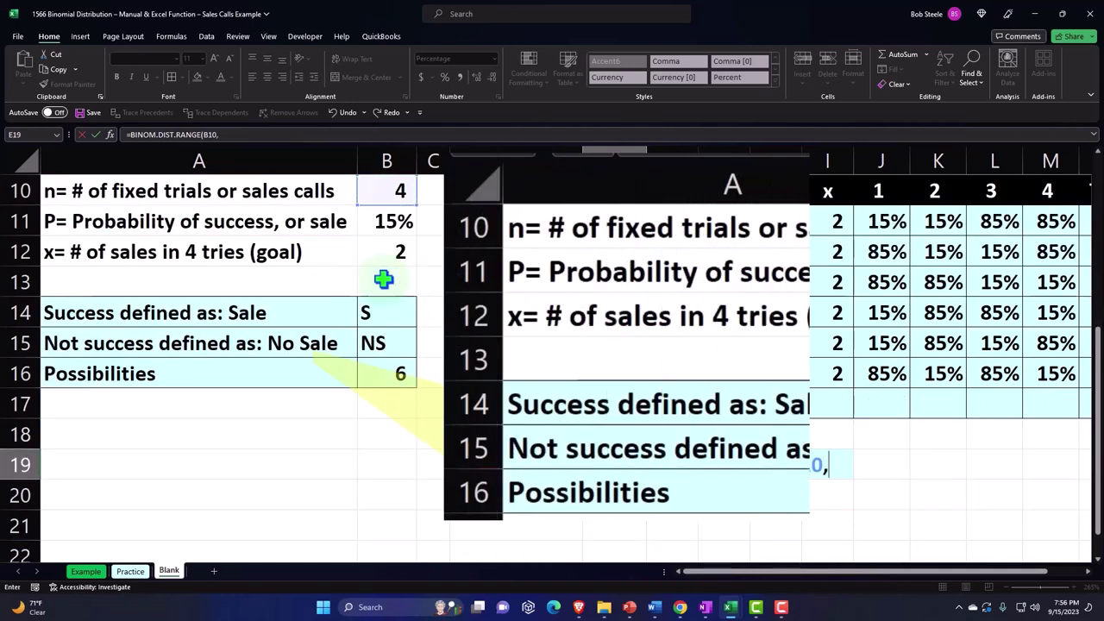
click(386, 222)
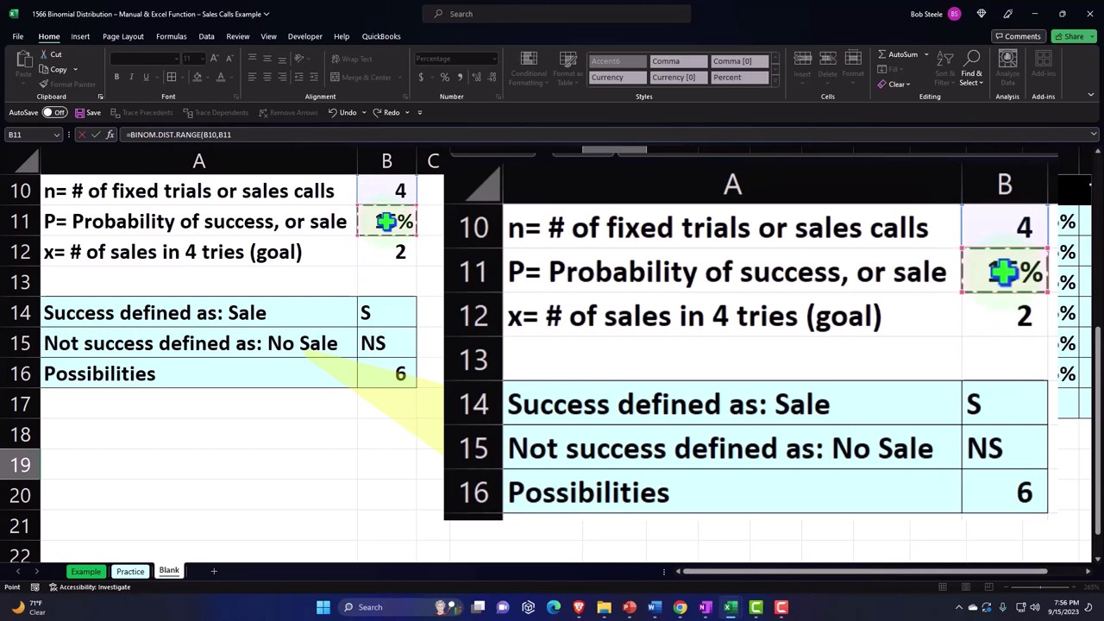
text(,)
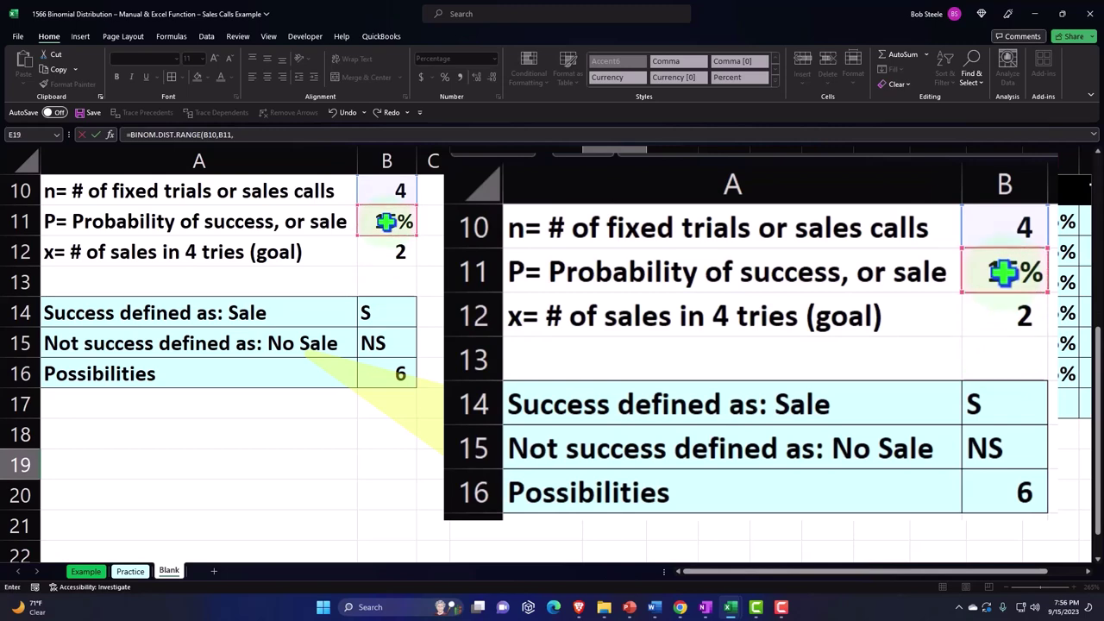
click(392, 251)
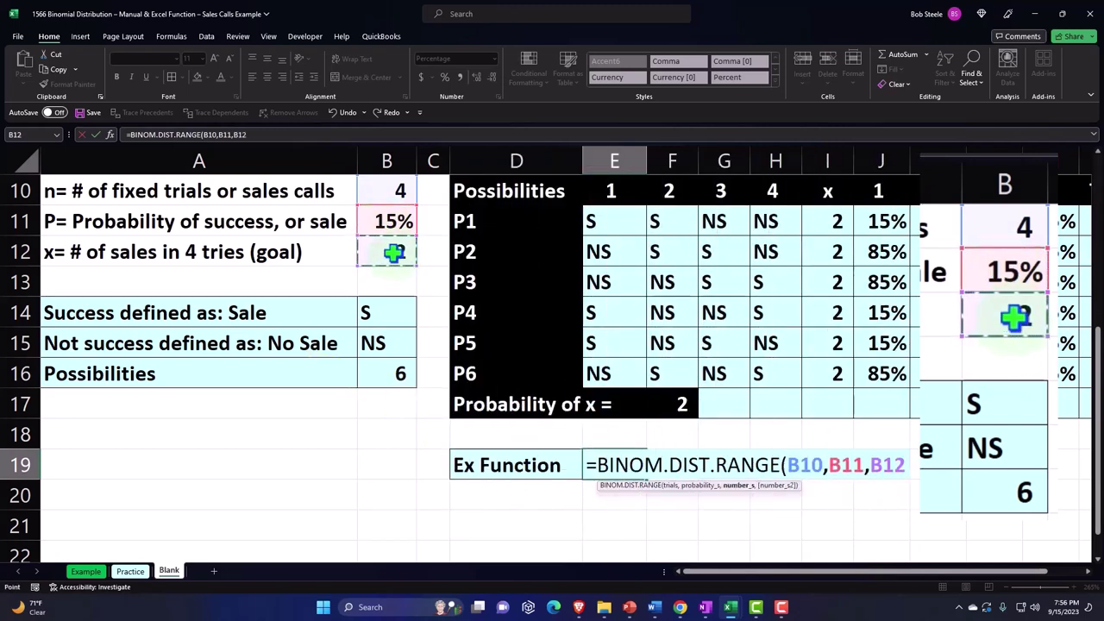
text())
key(Return)
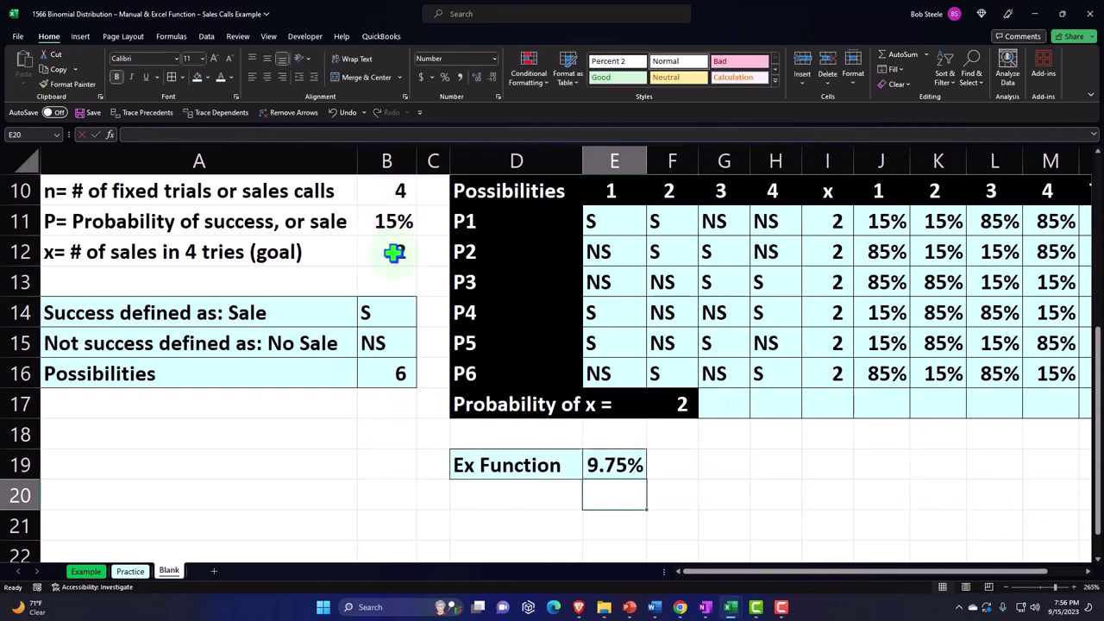
Compare the manually calculated probability of two sales in N17 with the Excel function result in E19.
key(Right)
key(Right)
key(Right)
key(Right)
key(Right)
key(Right)
key(Right)
key(Right)
key(Right)
key(Right)
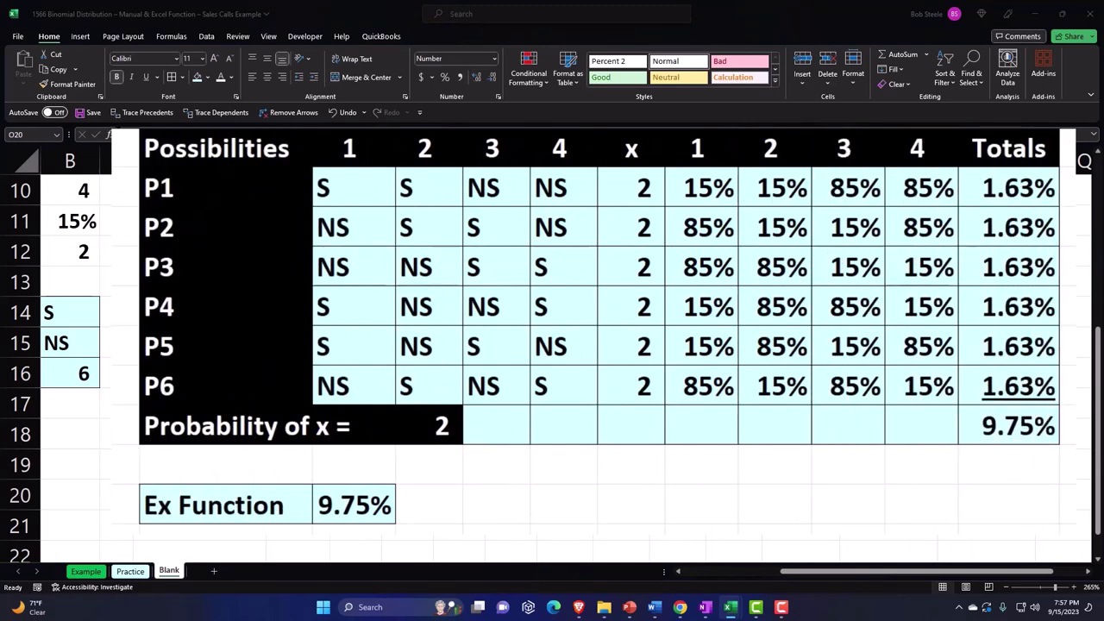
Enter the headings x in P1 and P(x) in Q1 for a new probability table.
scroll(599, 344, up, 3)
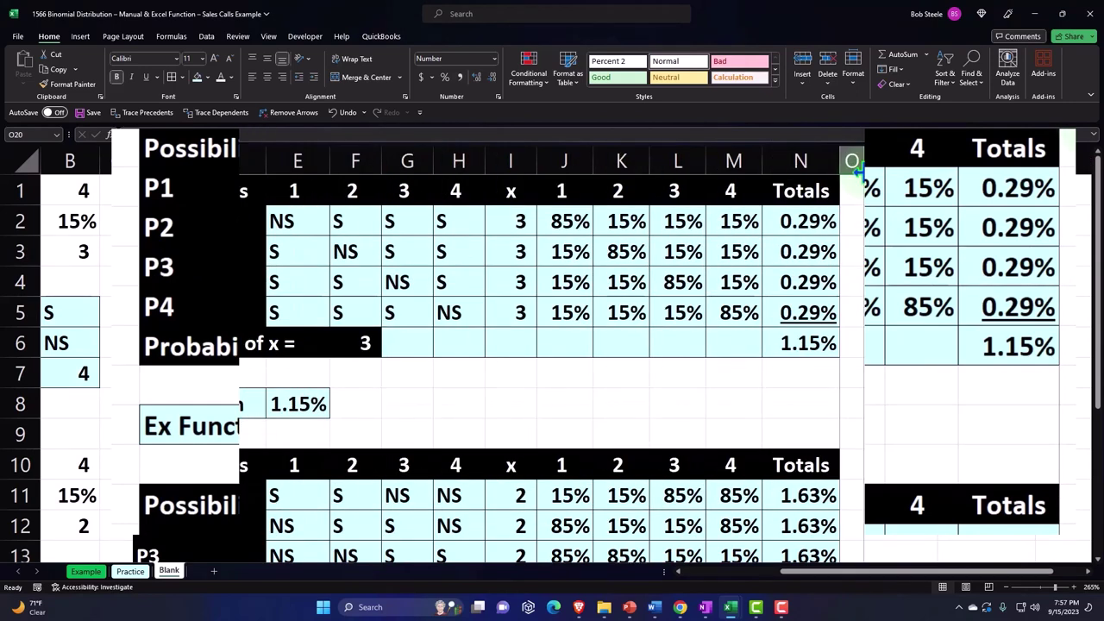
click(894, 189)
text(x)
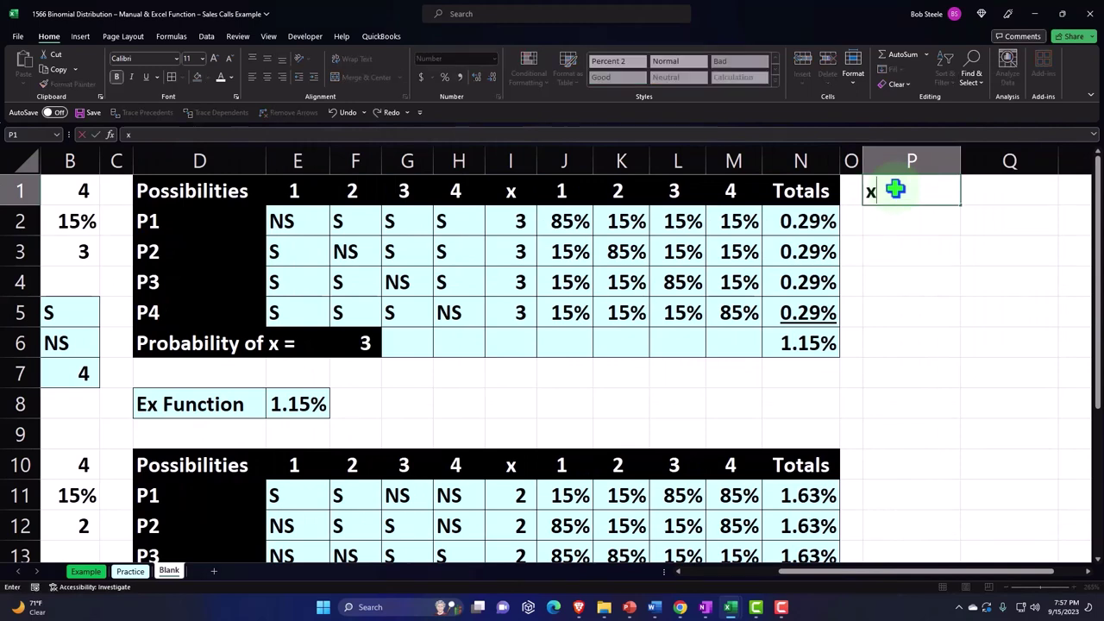
key(Tab)
text(()
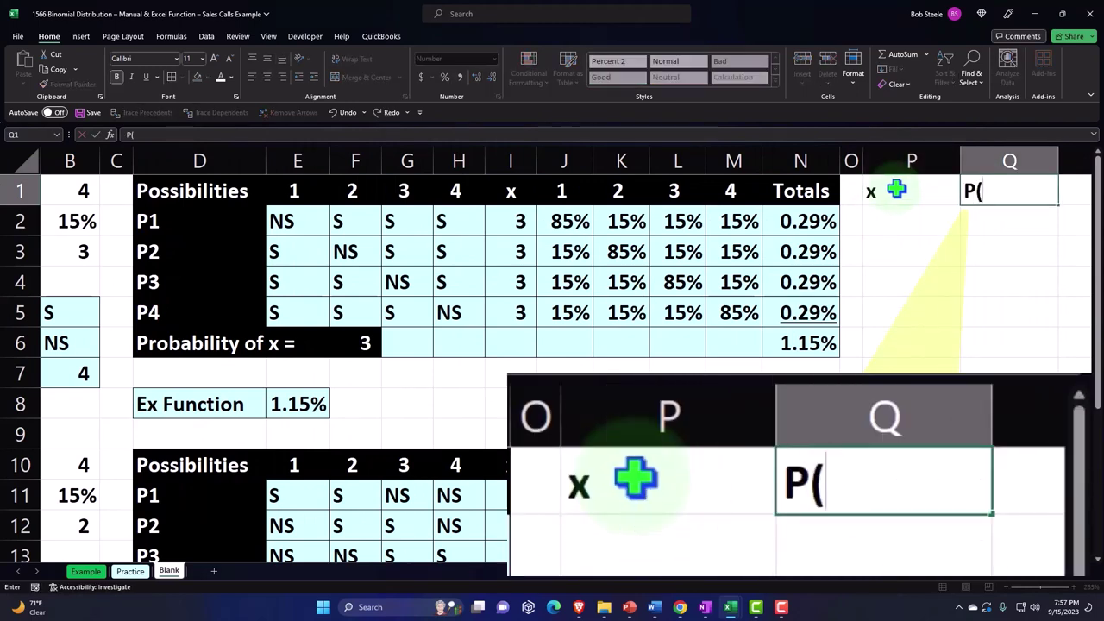
text(x))
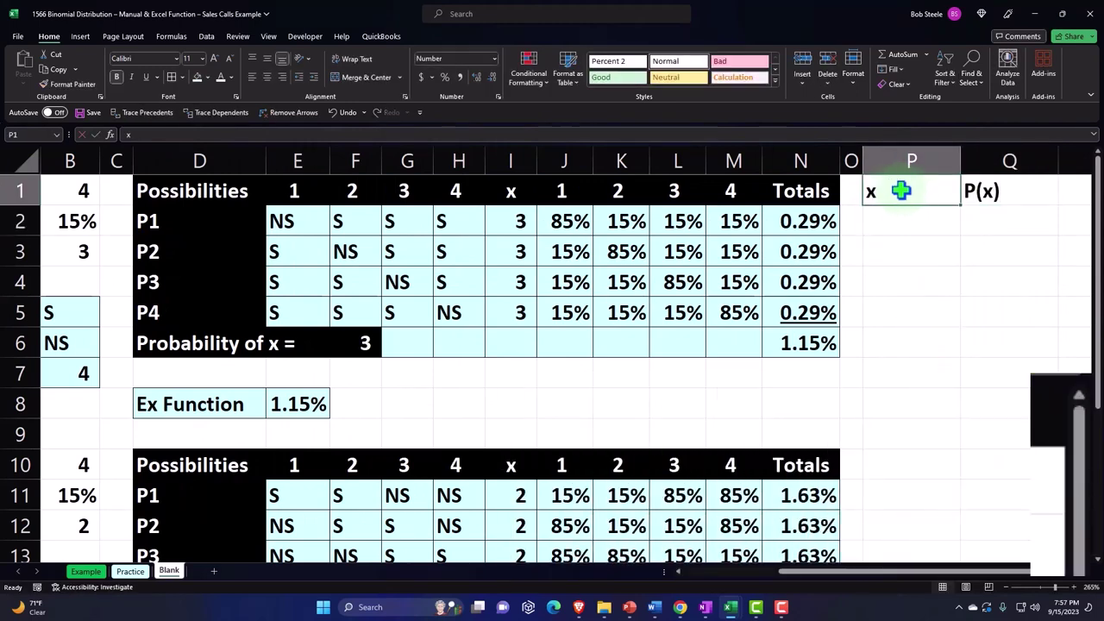
Format the x and P(x) headings in P1:Q1 with black fill, white text and centered alignment.
drag(902, 184, 965, 196)
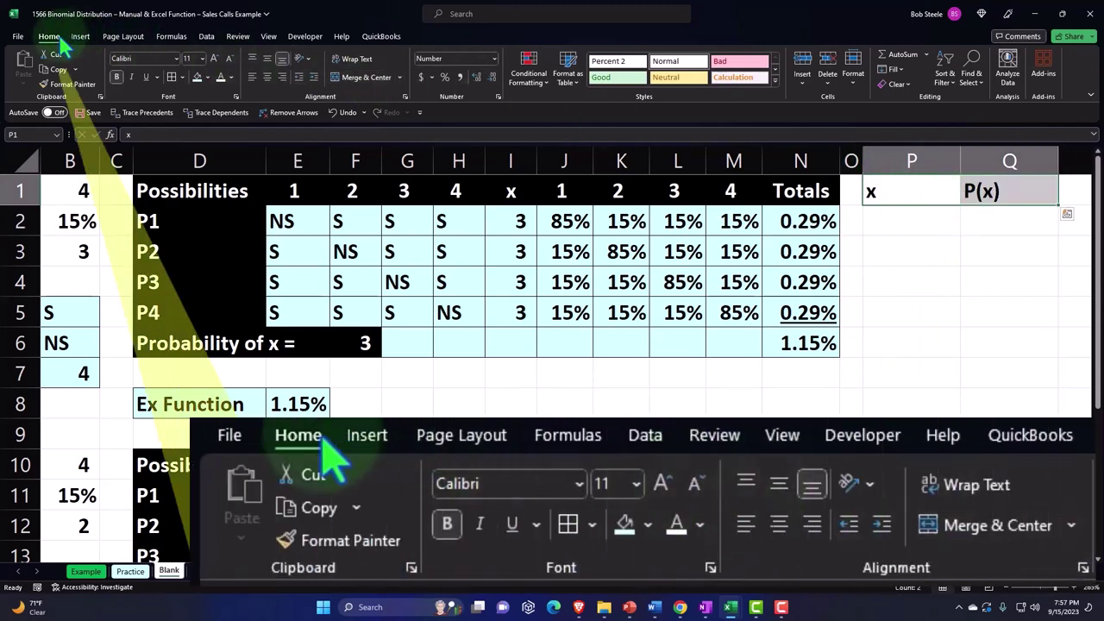
click(207, 77)
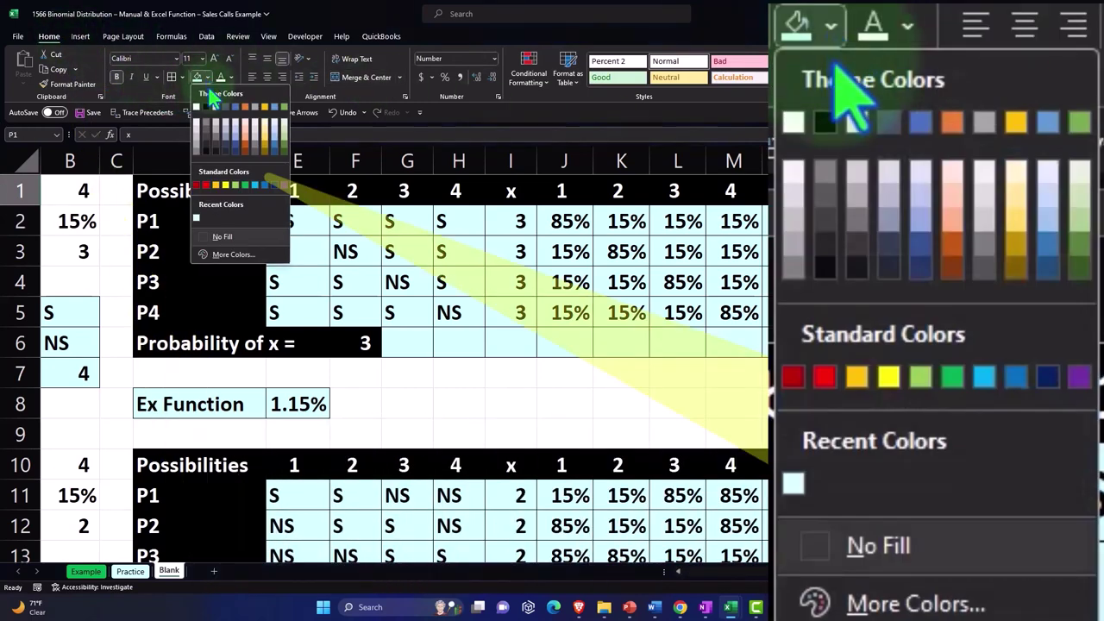
click(213, 115)
click(220, 76)
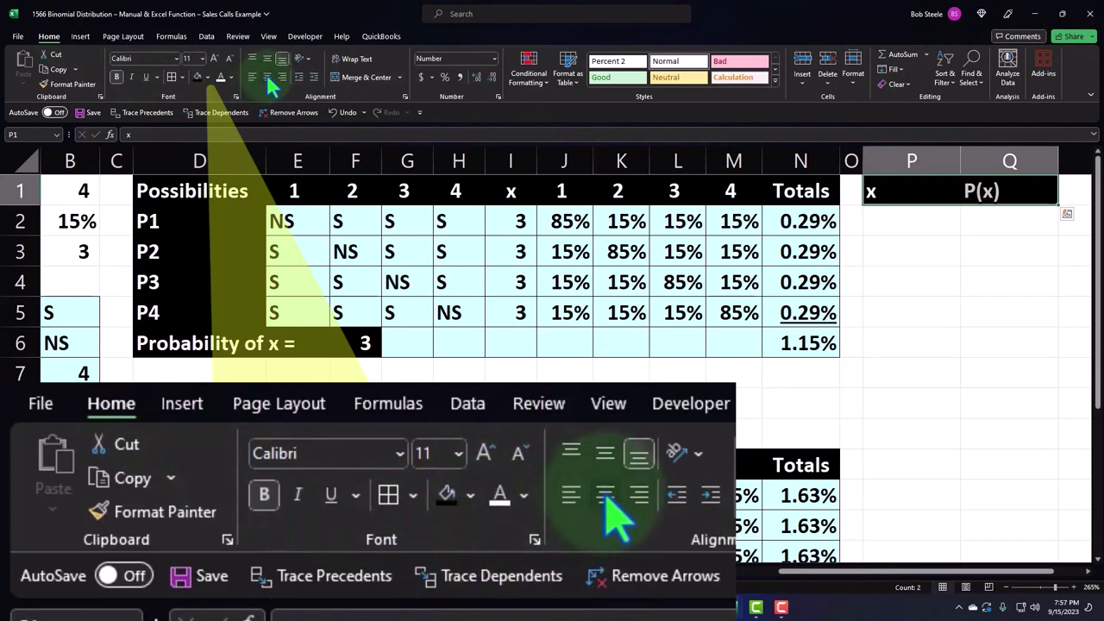
click(267, 77)
List the x values 0, 1, 2, 3 and 4 down P2:P6 under the x heading.
click(924, 226)
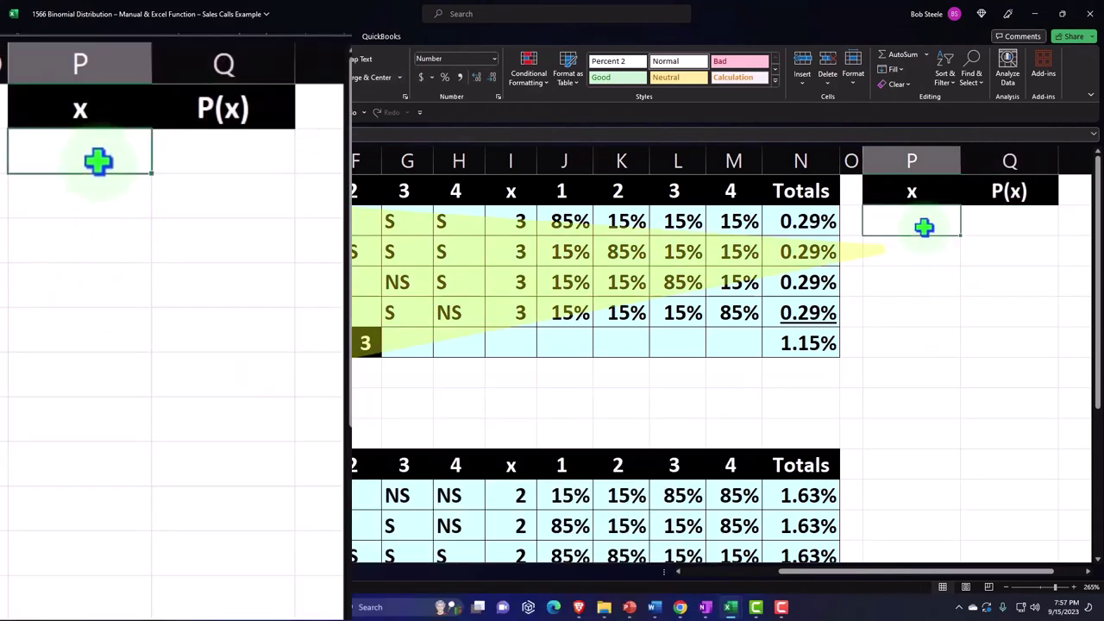
text(0)
key(Return)
text(1)
key(Return)
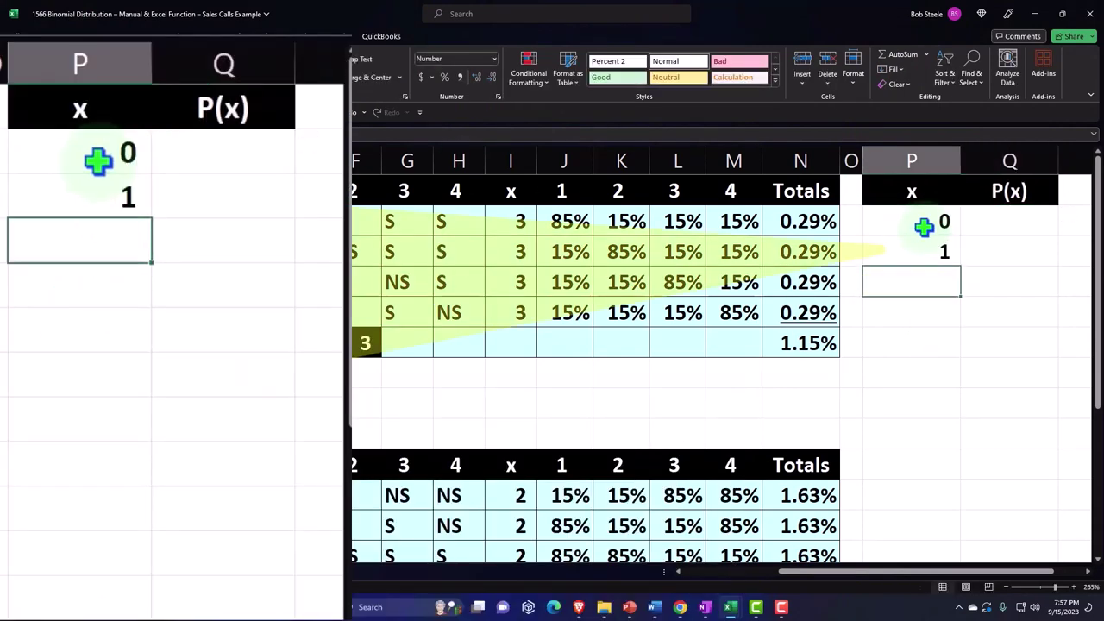
text(2)
key(Return)
text(3)
key(Return)
text(4)
key(Return)
Start a BINOM.DIST.RANGE formula in Q2 under the P(x) heading.
key(Right)
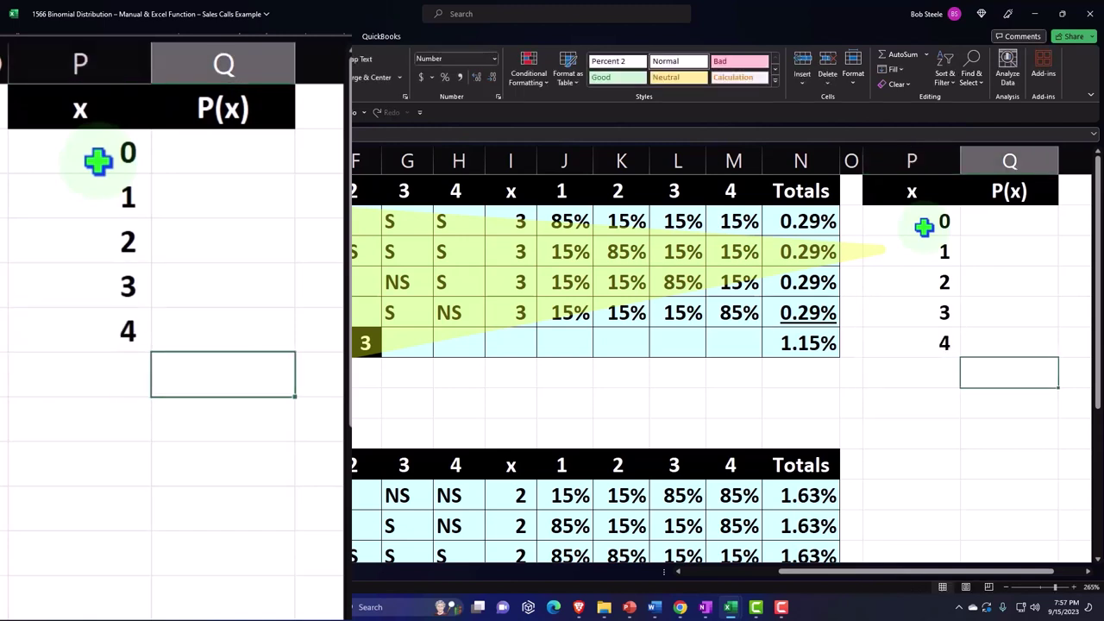
key(Up)
key(Up)
key(Up)
key(Up)
key(Up)
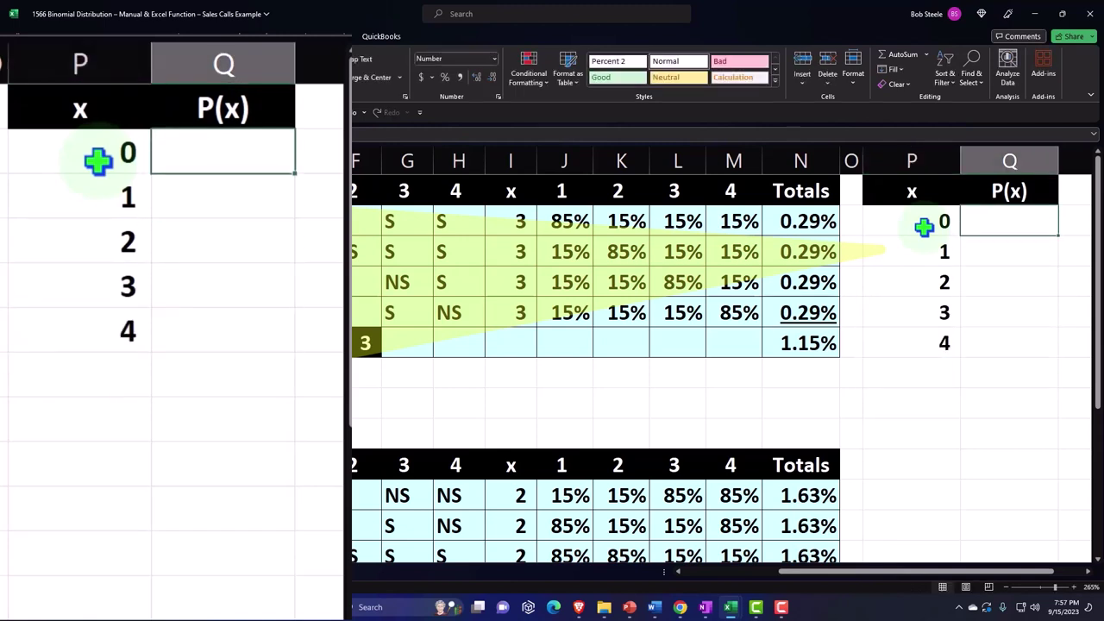
scroll(932, 580, right, 1)
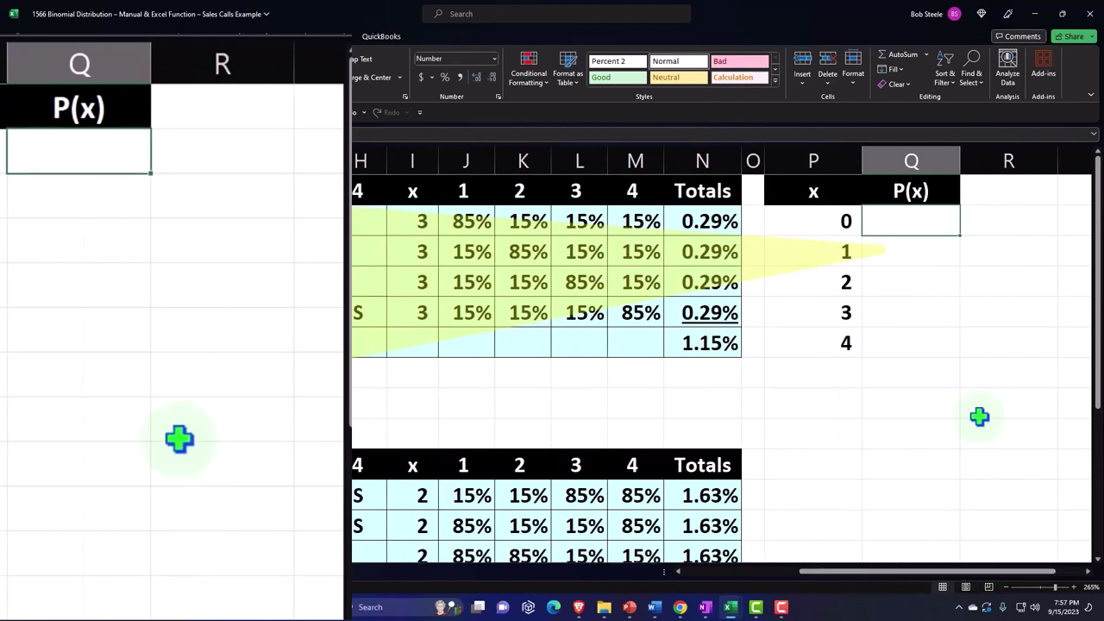
text(=)
text(bino)
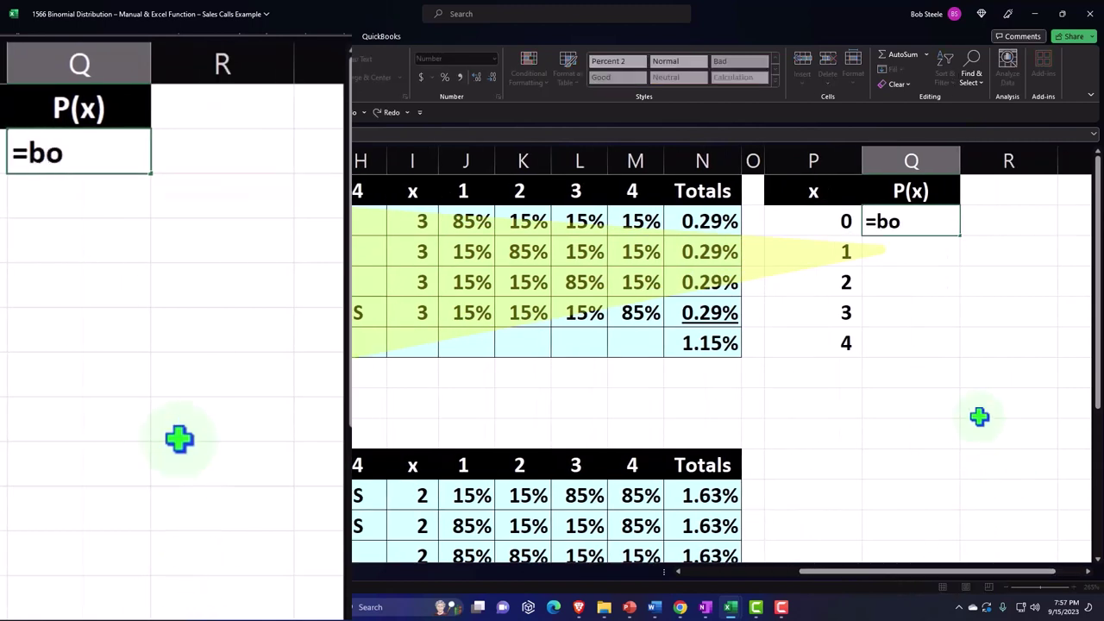
key(BackSpace)
text(inom)
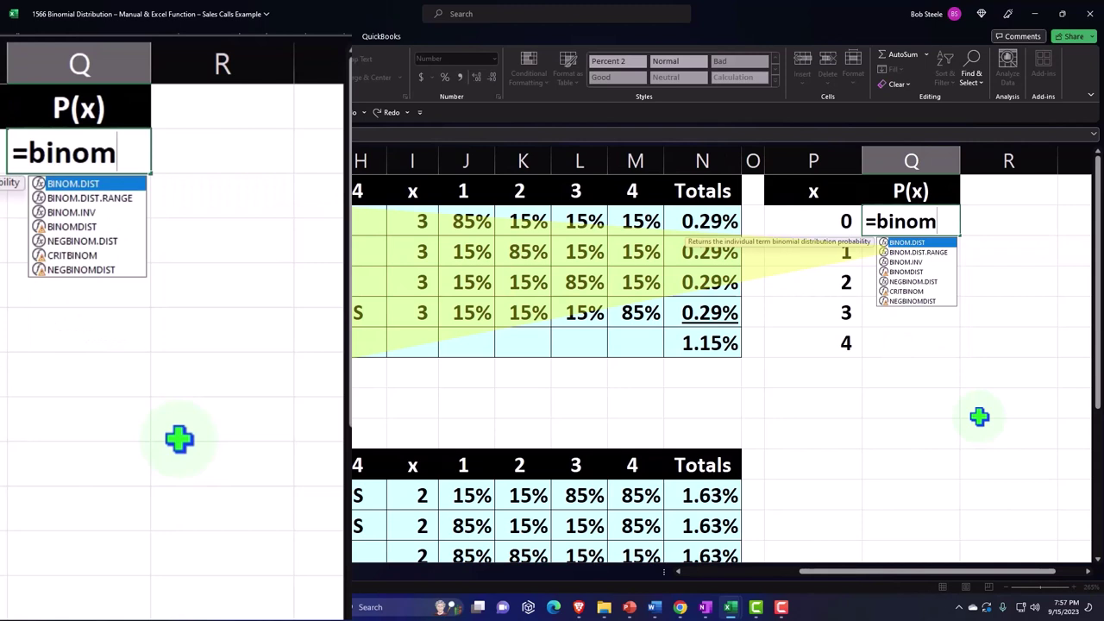
key(Down)
key(Tab)
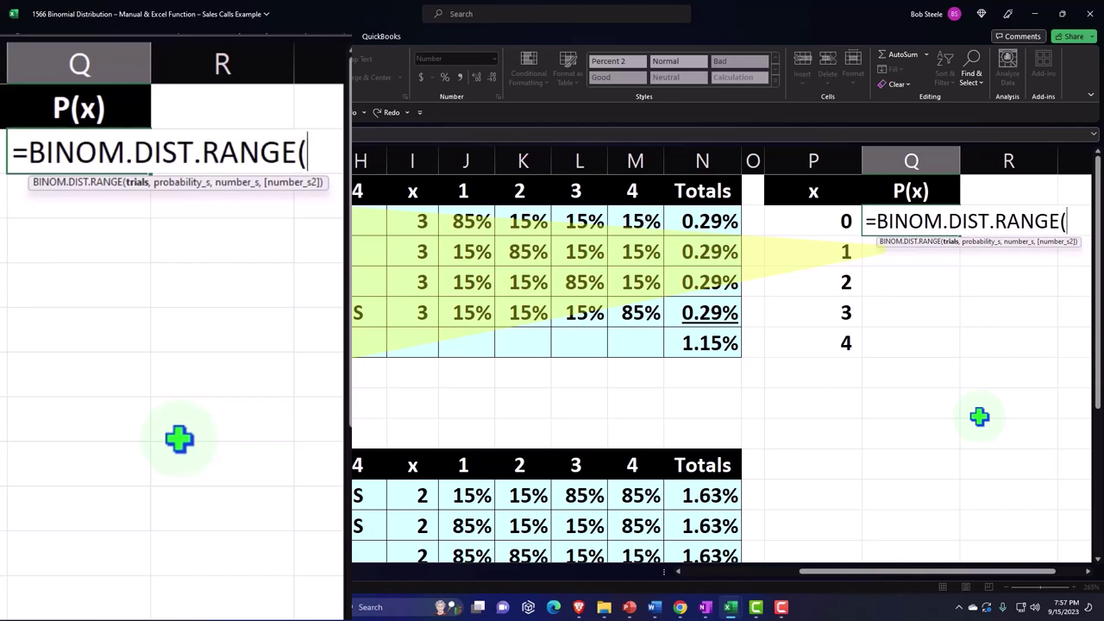
key(Left)
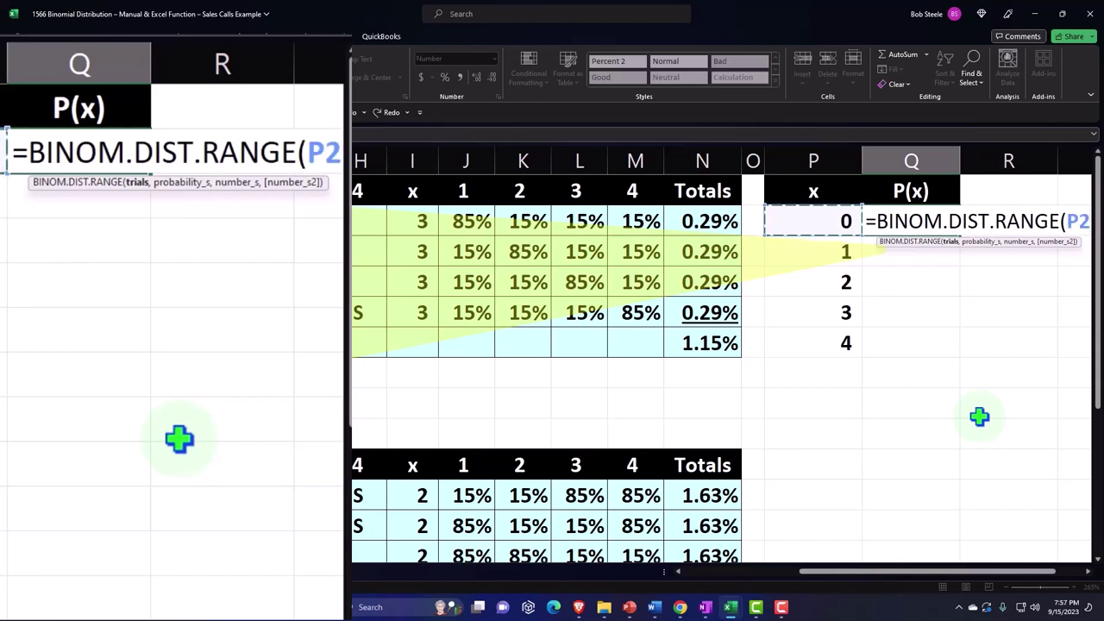
key(ctrl+shift+Down)
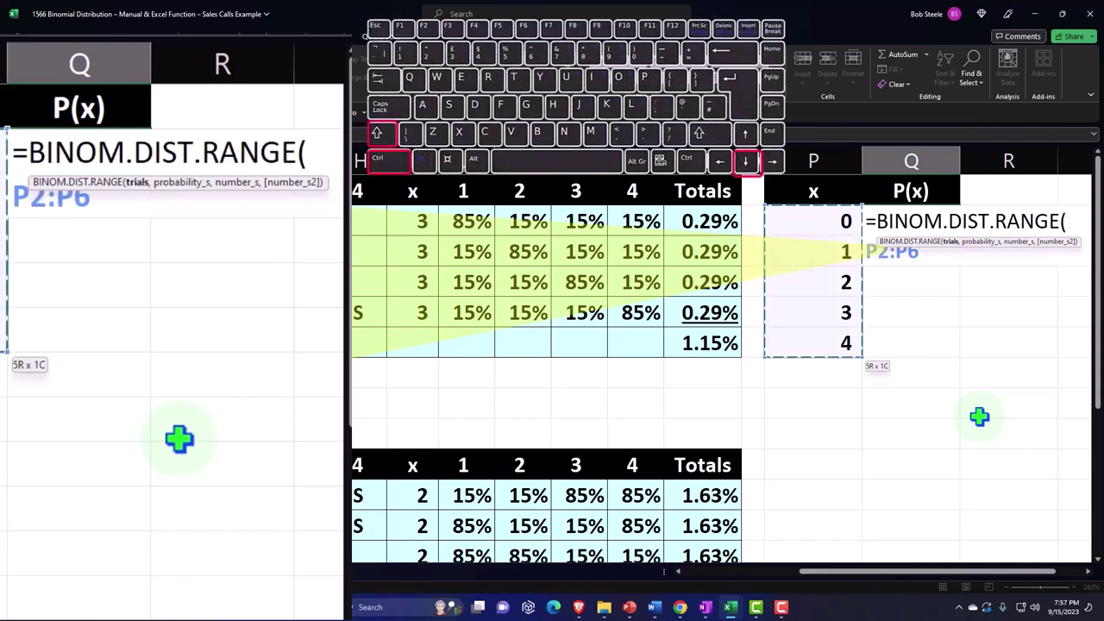
text(,)
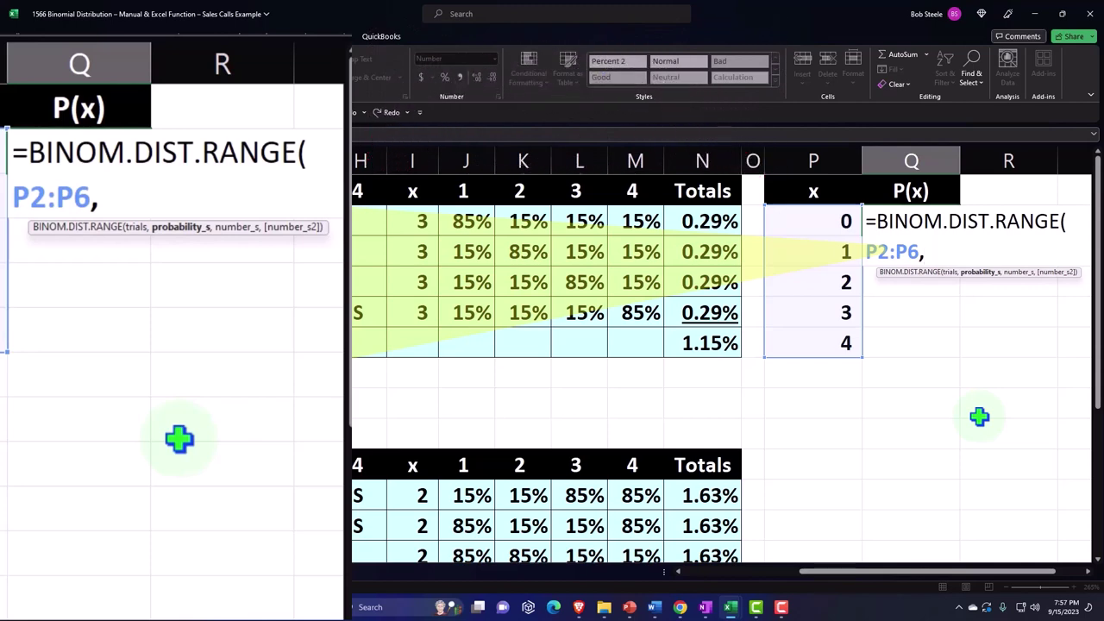
key(BackSpace)
key(BackSpace)
key(BackSpace)
key(BackSpace)
key(BackSpace)
key(BackSpace)
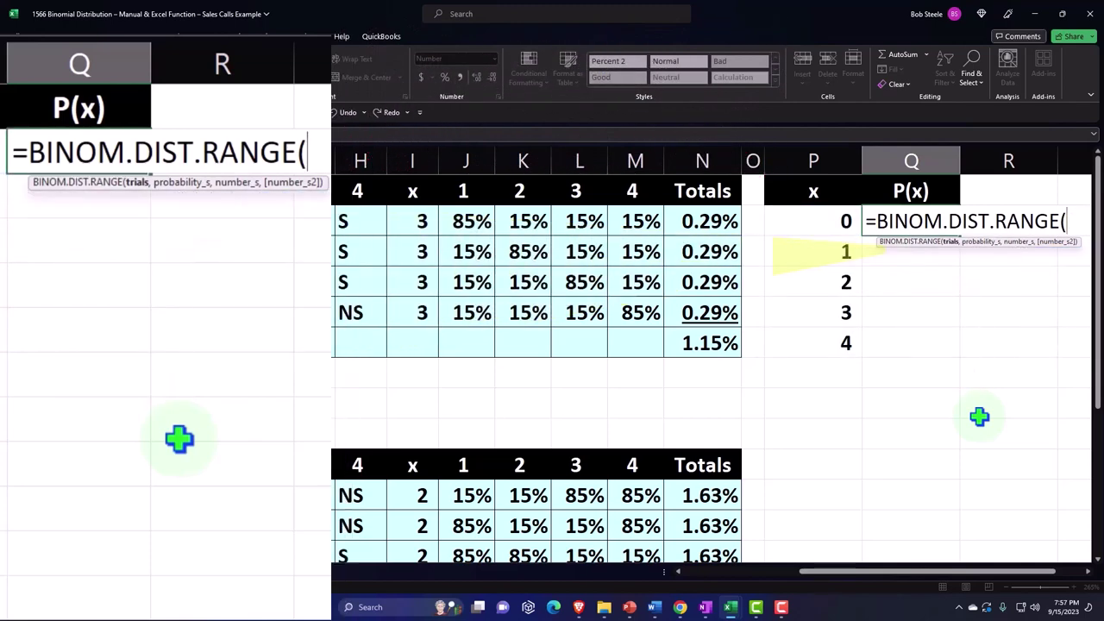
Set the formula's trials argument to the number of sales calls as absolute reference $B$1.
key(Left)
key(Left)
key(Left)
key(Left)
key(Left)
key(Left)
key(Left)
key(Left)
key(Left)
key(Left)
key(Left)
key(Left)
key(Left)
key(Left)
key(Left)
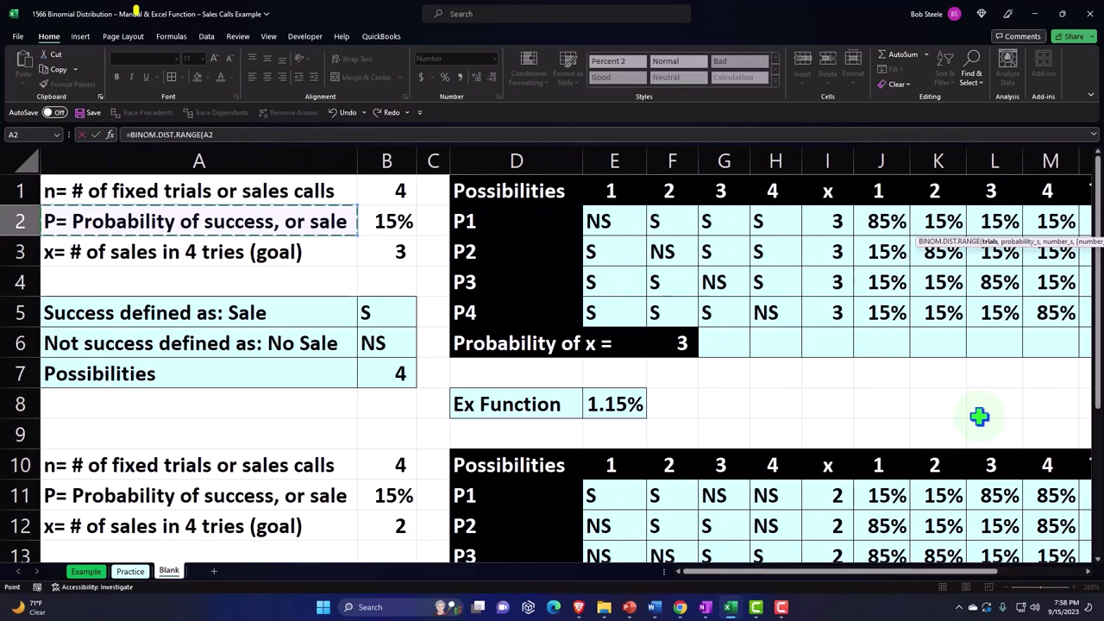
key(F4)
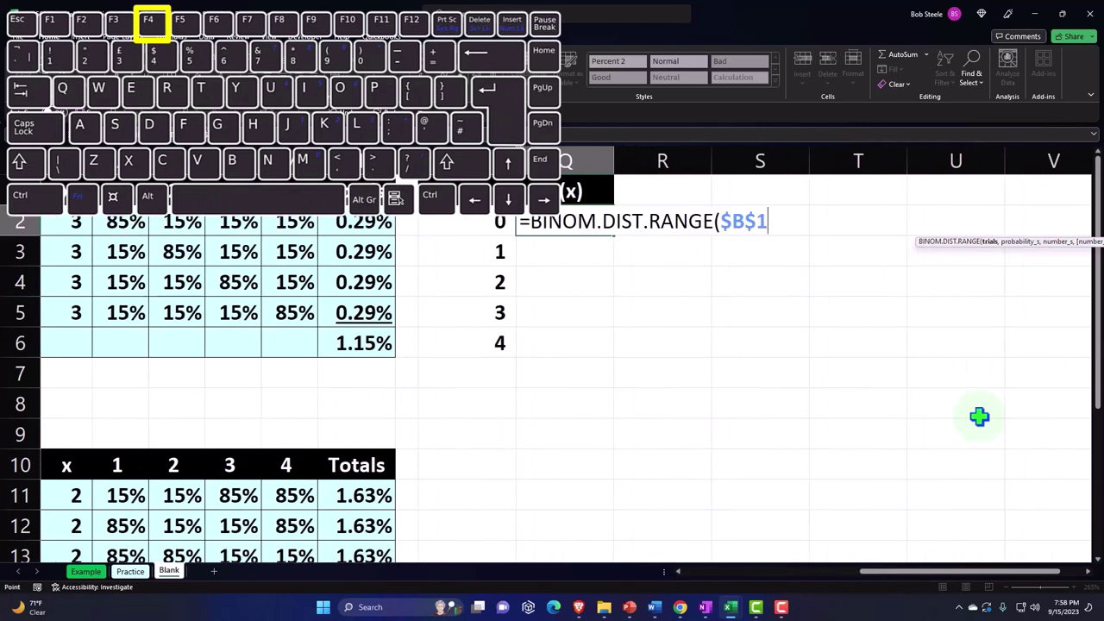
text(,)
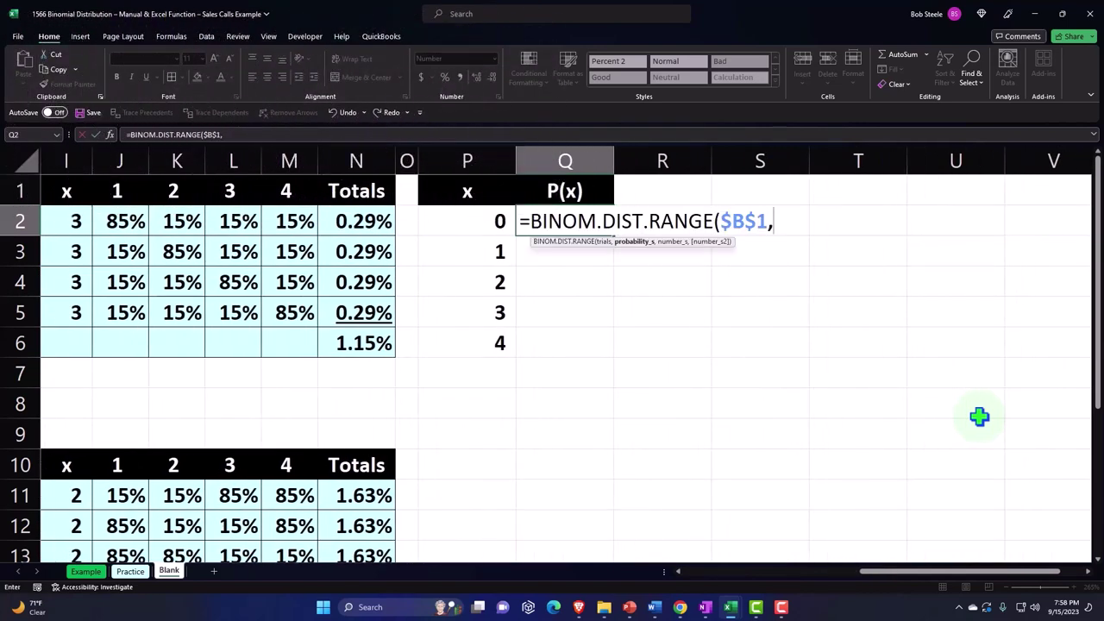
Set the probability_s argument to the probability of a sale as absolute reference $B$2.
key(Left)
key(Left)
key(Left)
key(Left)
key(Left)
key(Left)
key(Left)
key(Left)
key(Left)
key(Left)
key(Left)
key(Left)
key(Left)
key(Left)
key(Left)
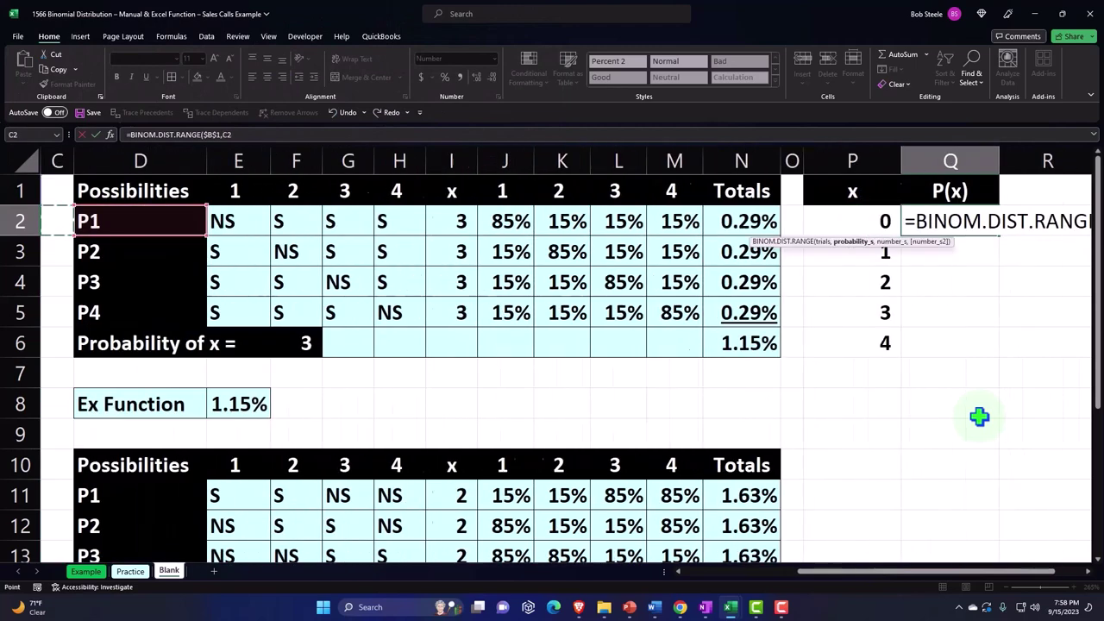
key(Right)
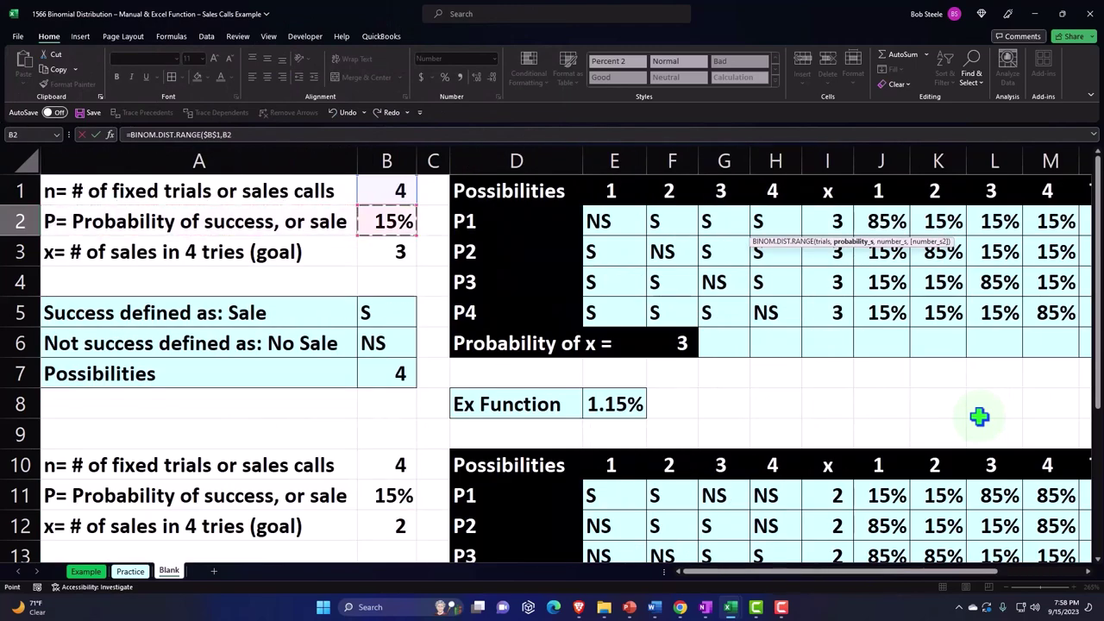
key(F4)
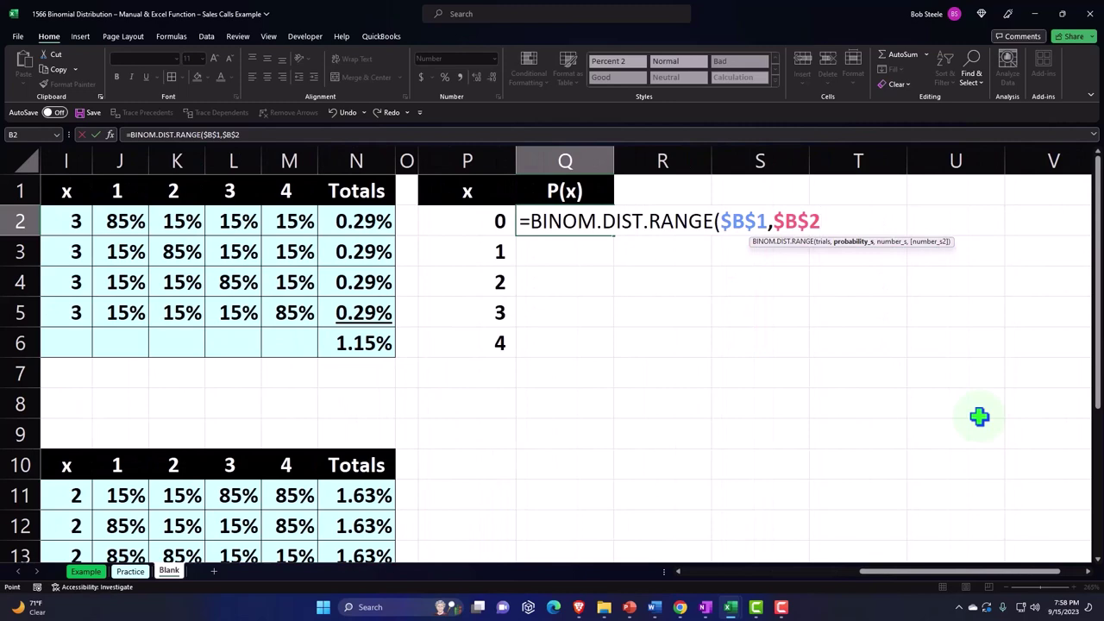
text(,)
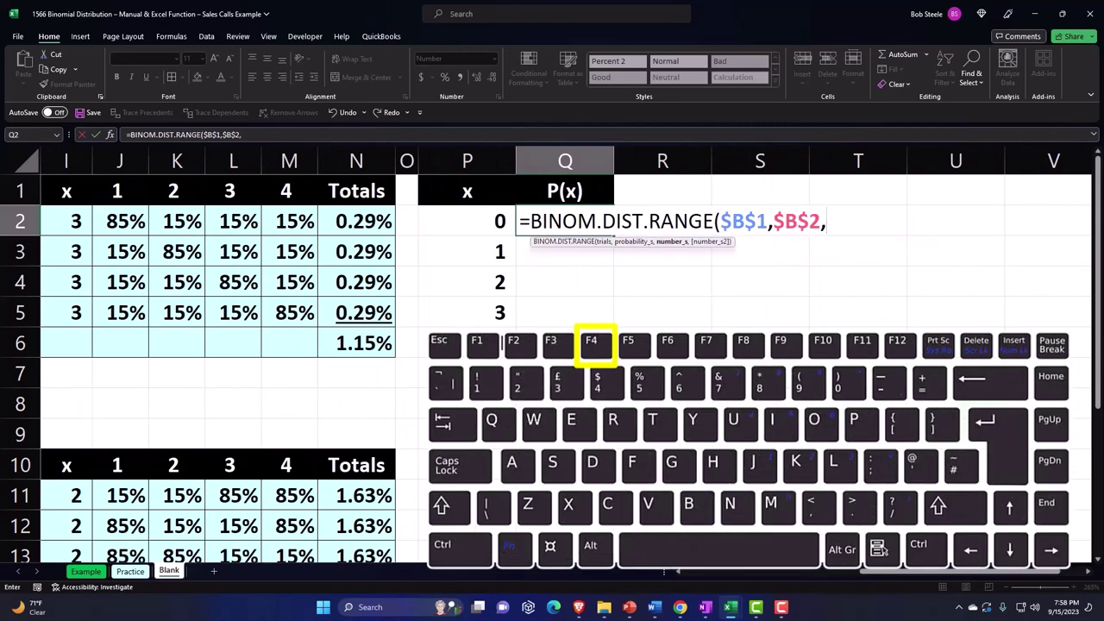
Use the x values P2:P6 as the number_s argument and complete the spilling formula in Q2.
key(Left)
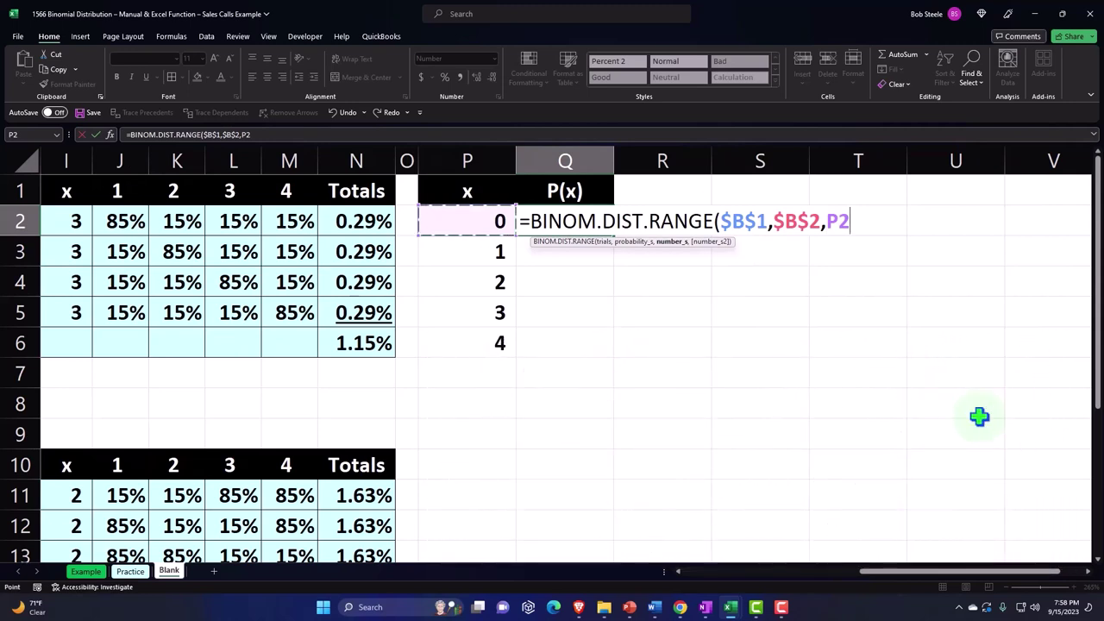
key(ctrl+shift+Down)
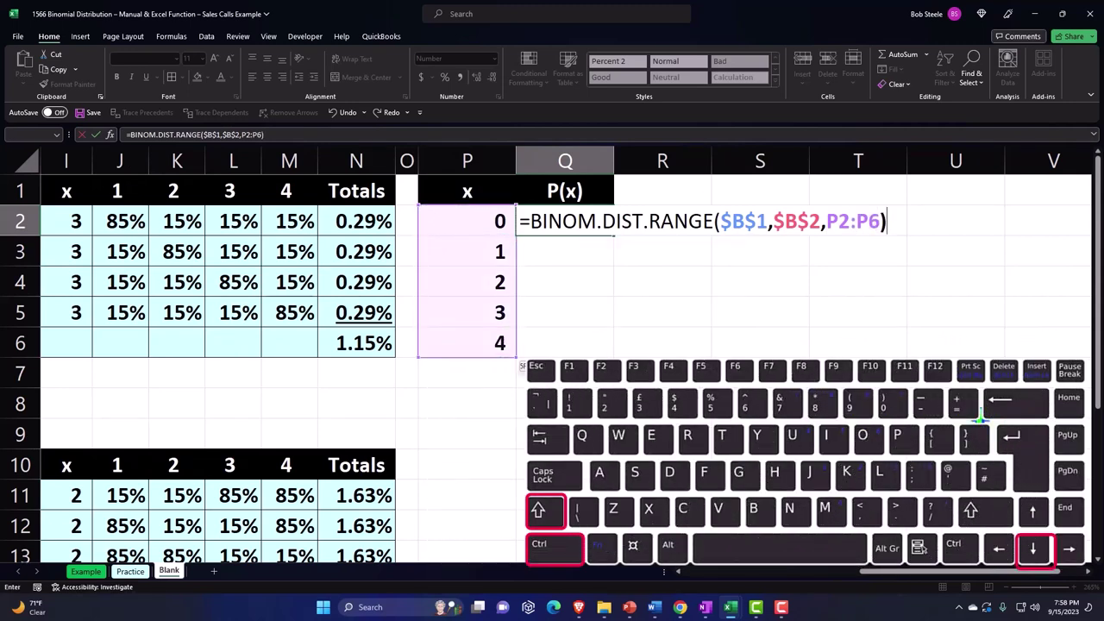
key(Return)
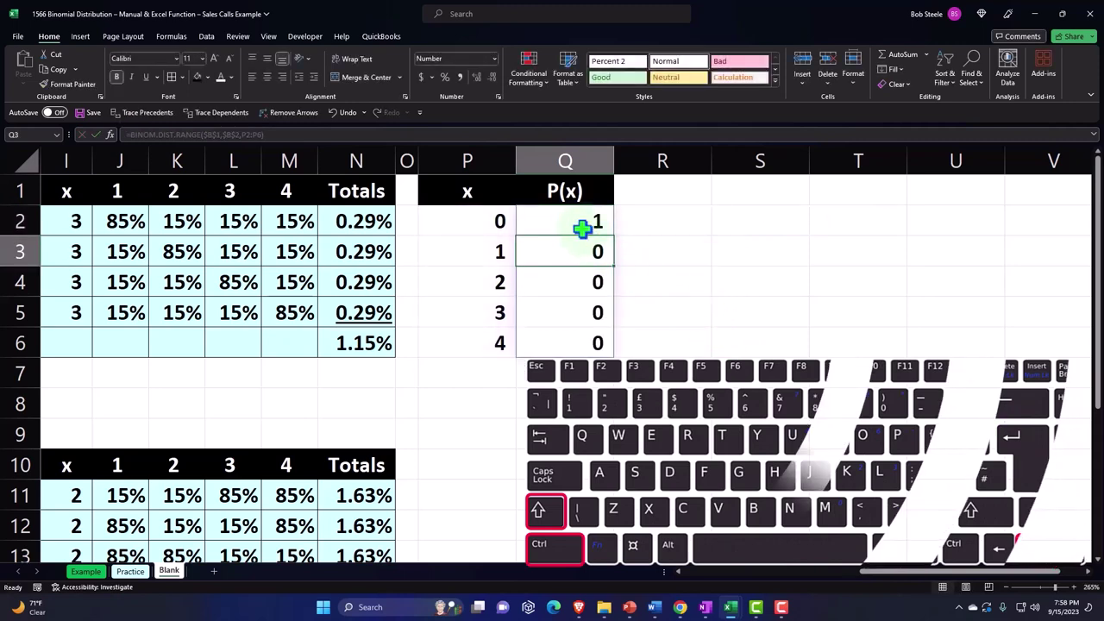
Format the P(x) results in Q2:Q6 as percentages with two decimal places.
drag(581, 227, 575, 328)
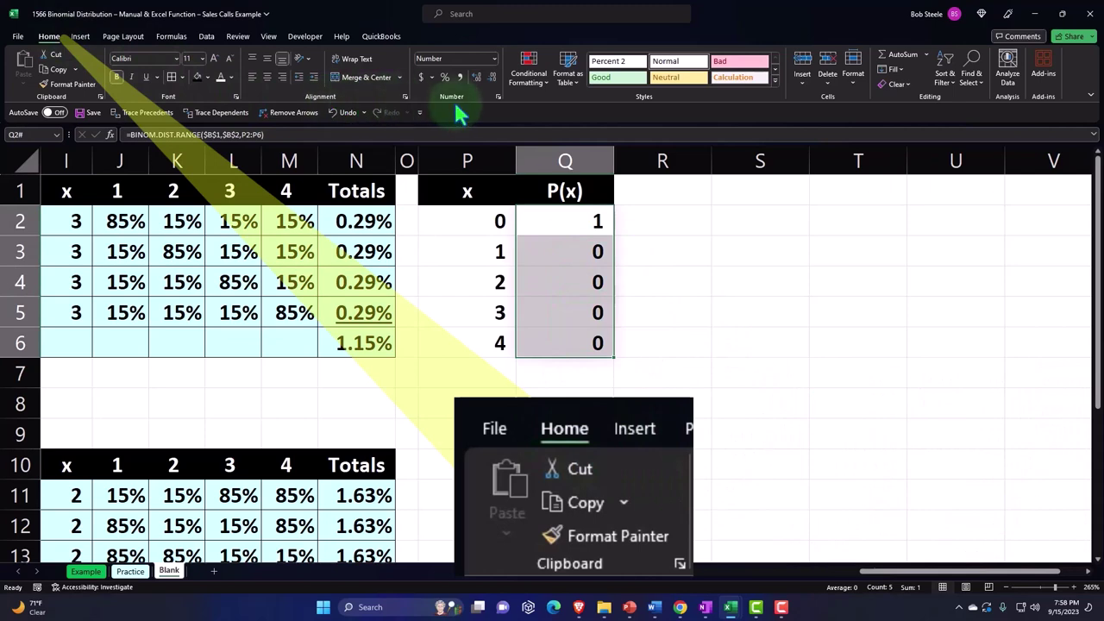
click(445, 77)
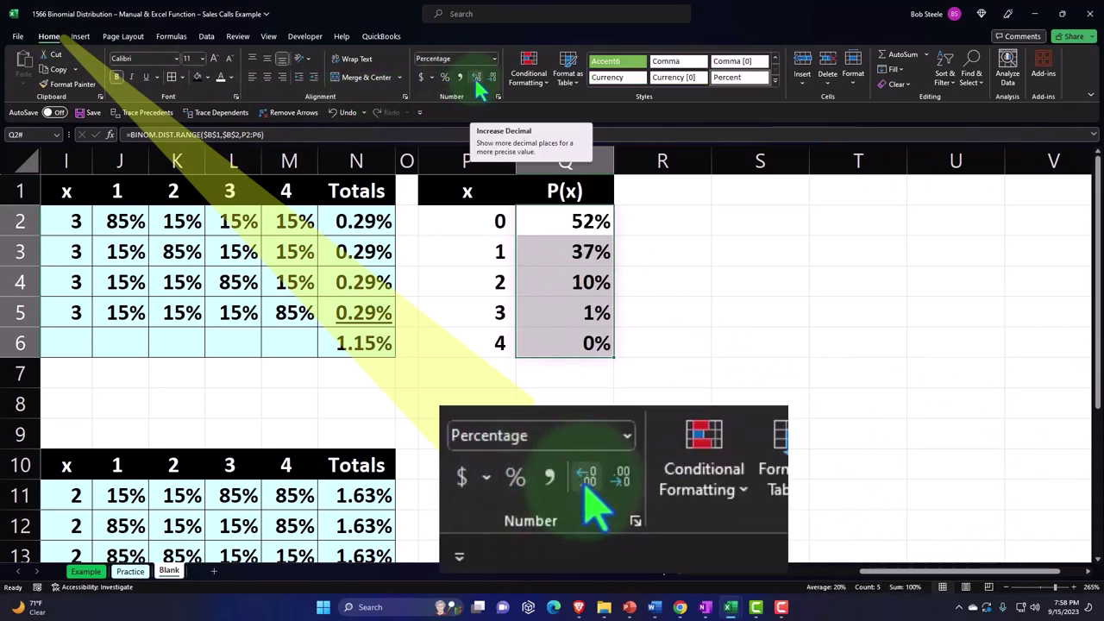
click(476, 77)
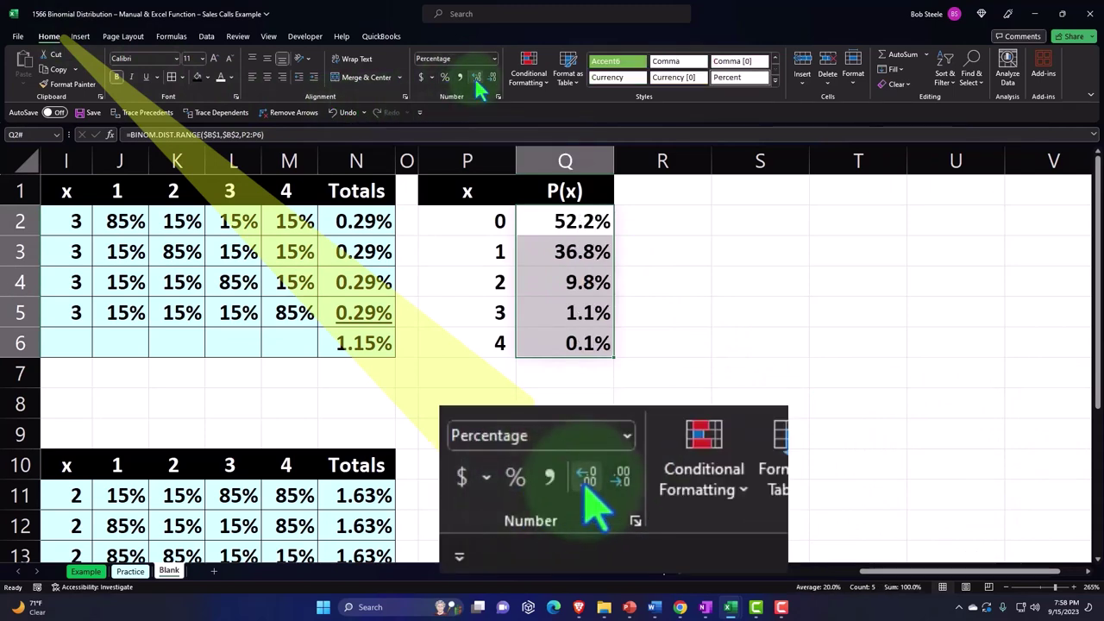
click(476, 77)
click(567, 380)
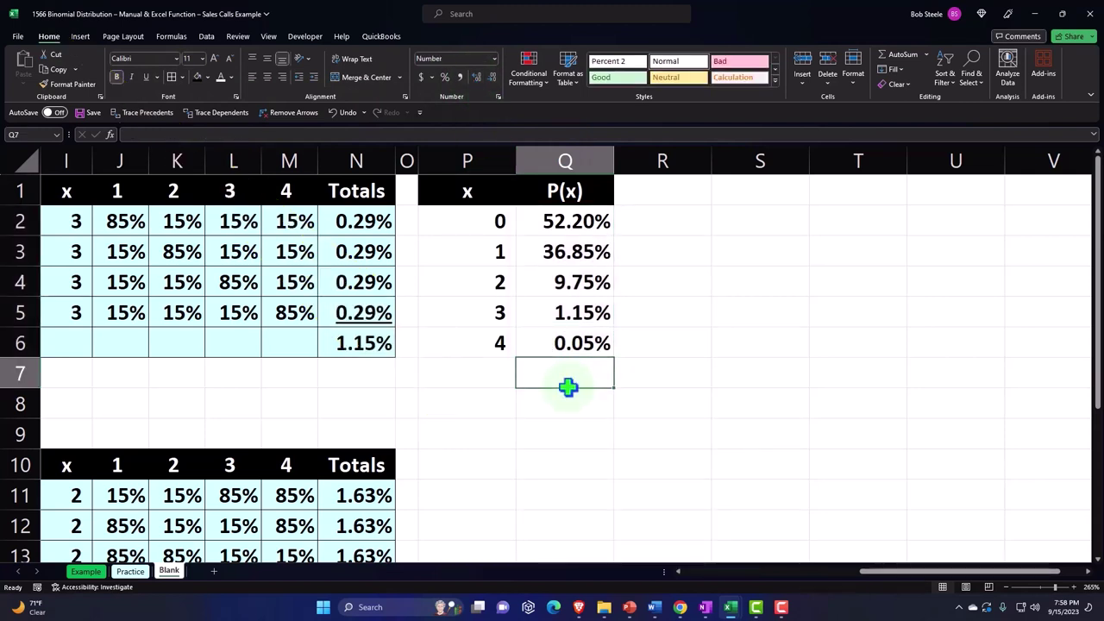
Check the P(x) results for two and three sales in Q4 and Q5.
click(568, 289)
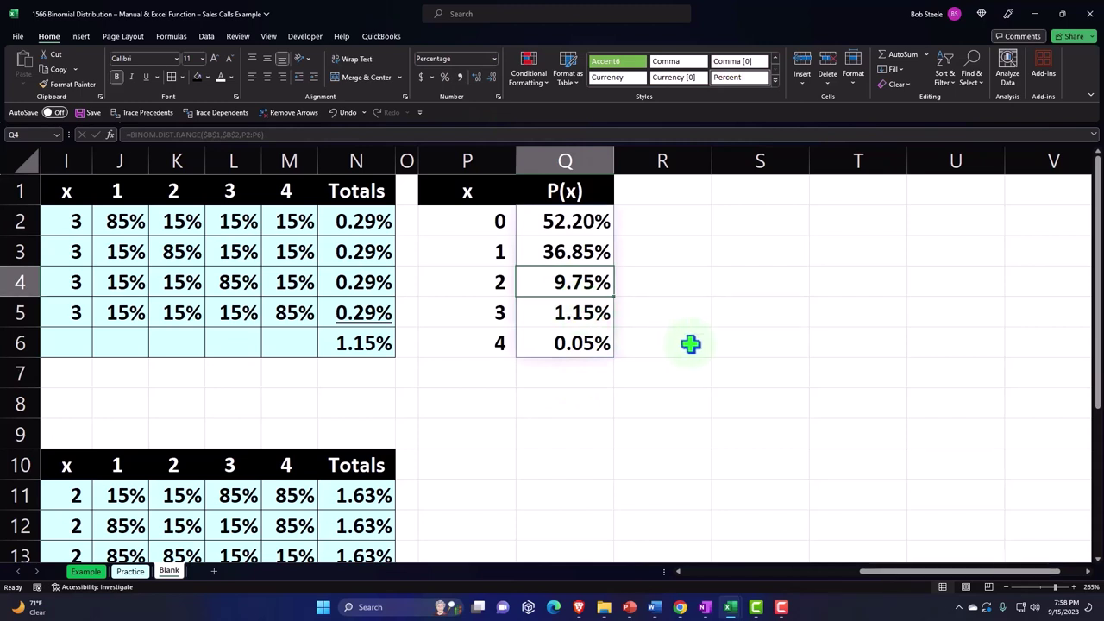
key(Down)
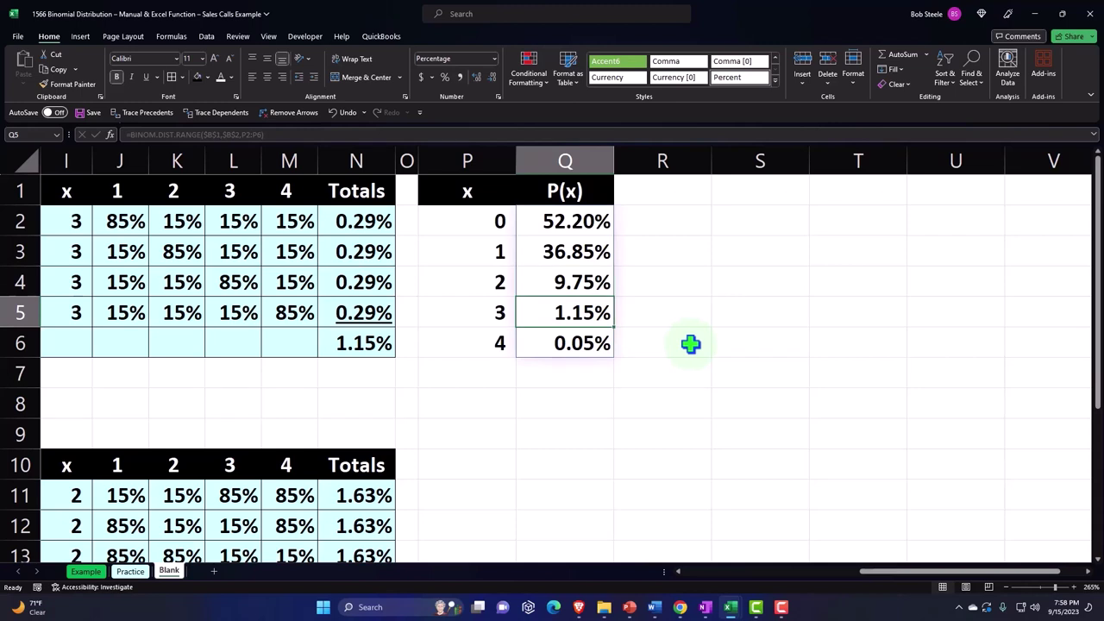
click(707, 399)
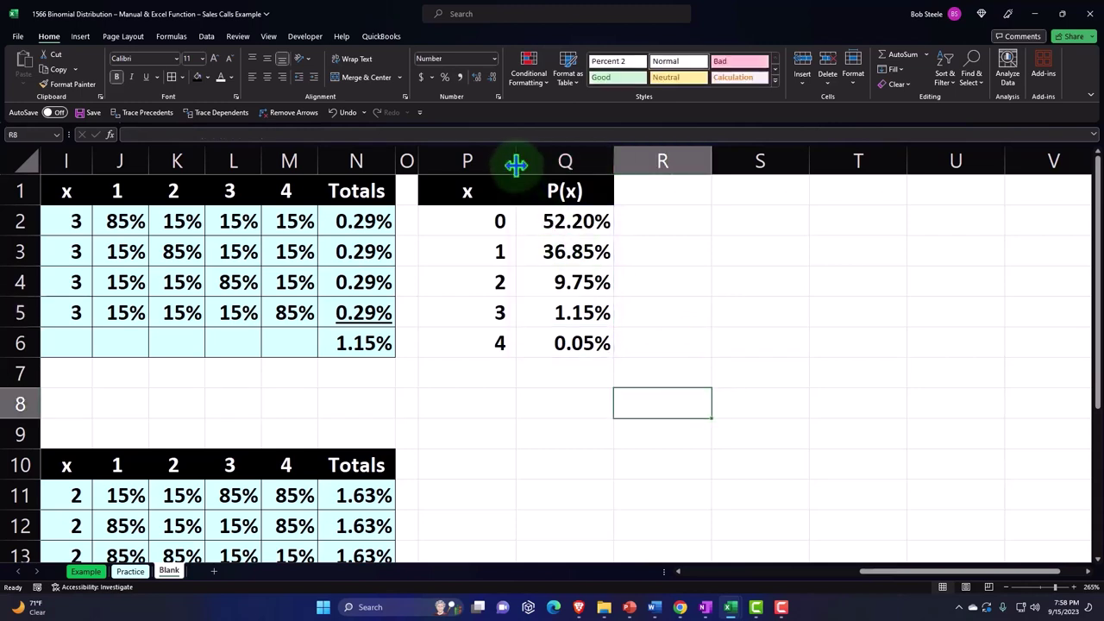
Narrow column P and give the table cells P2:Q6 borders and a light blue fill.
drag(514, 162, 488, 167)
drag(456, 215, 547, 341)
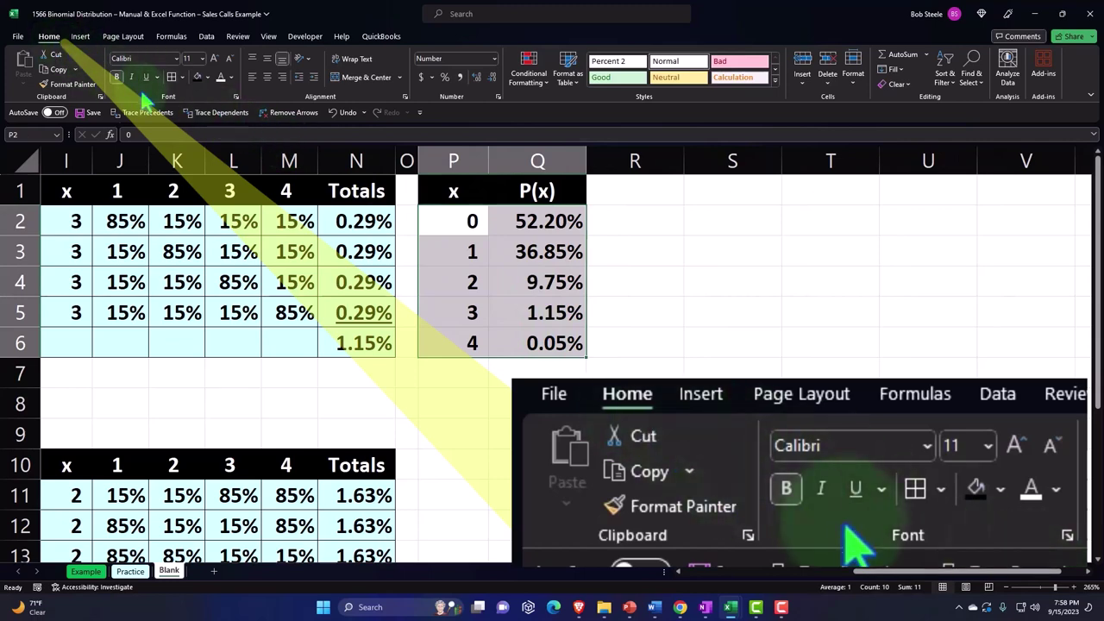
click(207, 77)
click(195, 217)
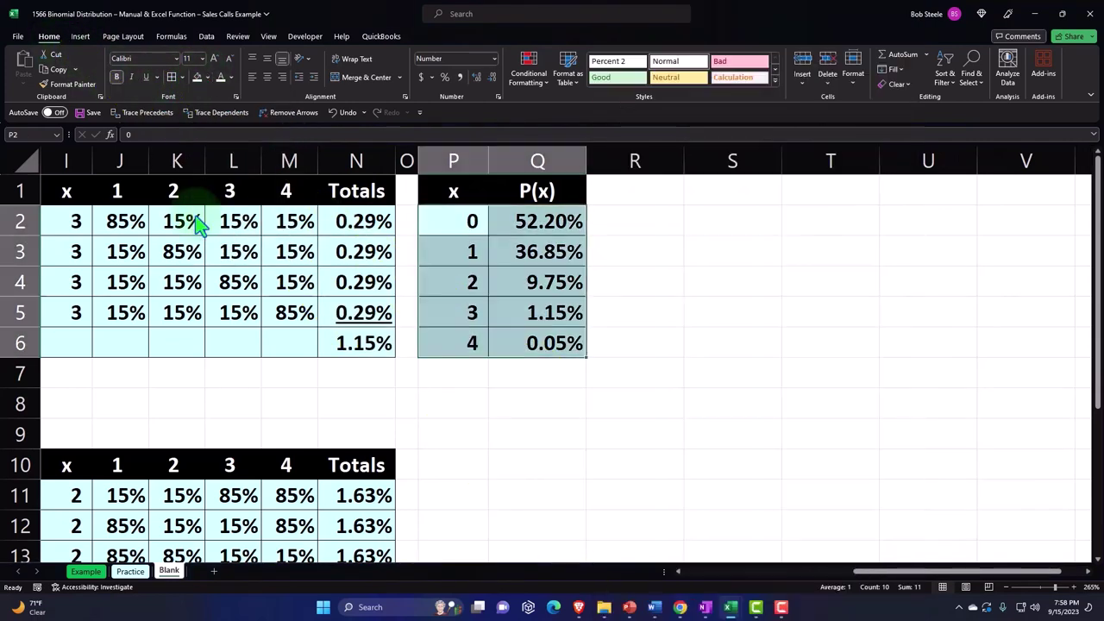
click(771, 234)
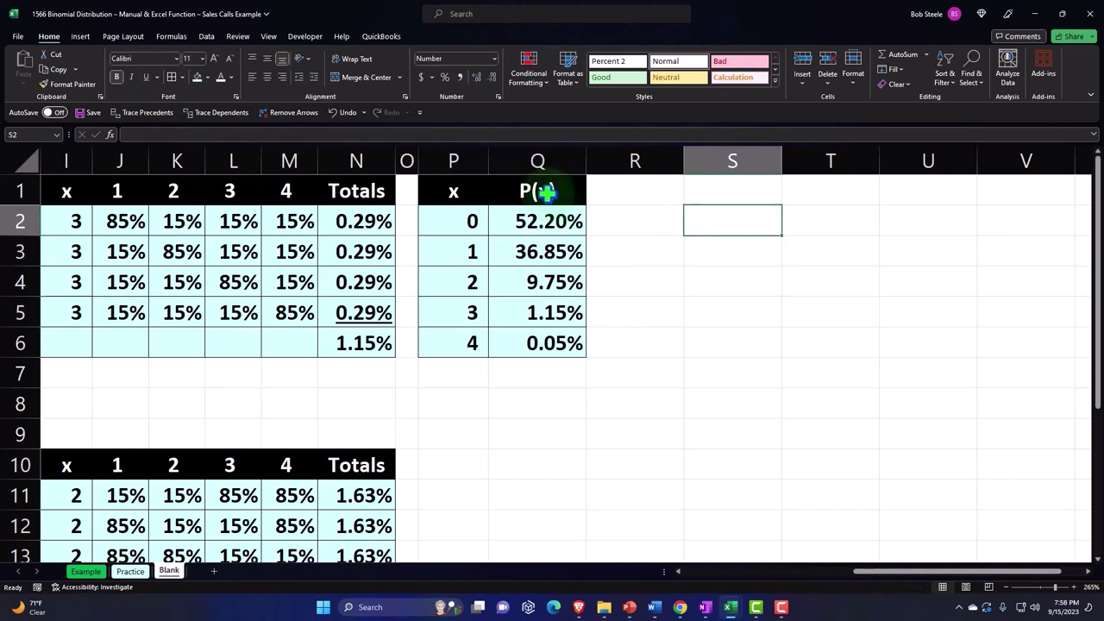
Insert a 2-D clustered column chart from the P(x) heading and probabilities in Q1:Q6.
drag(551, 189, 554, 339)
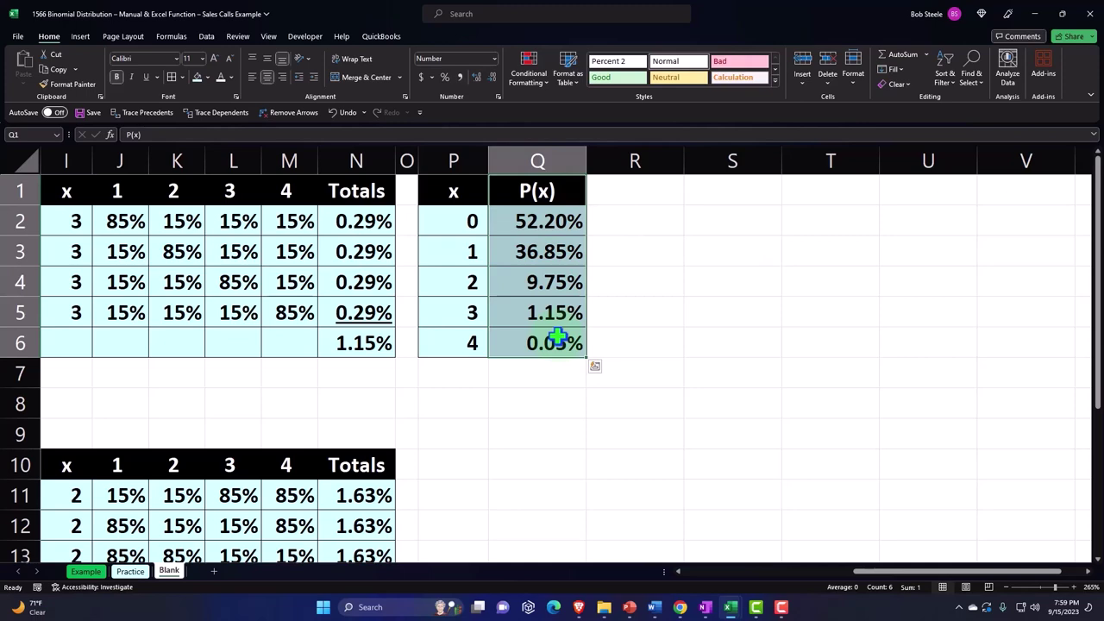
click(80, 36)
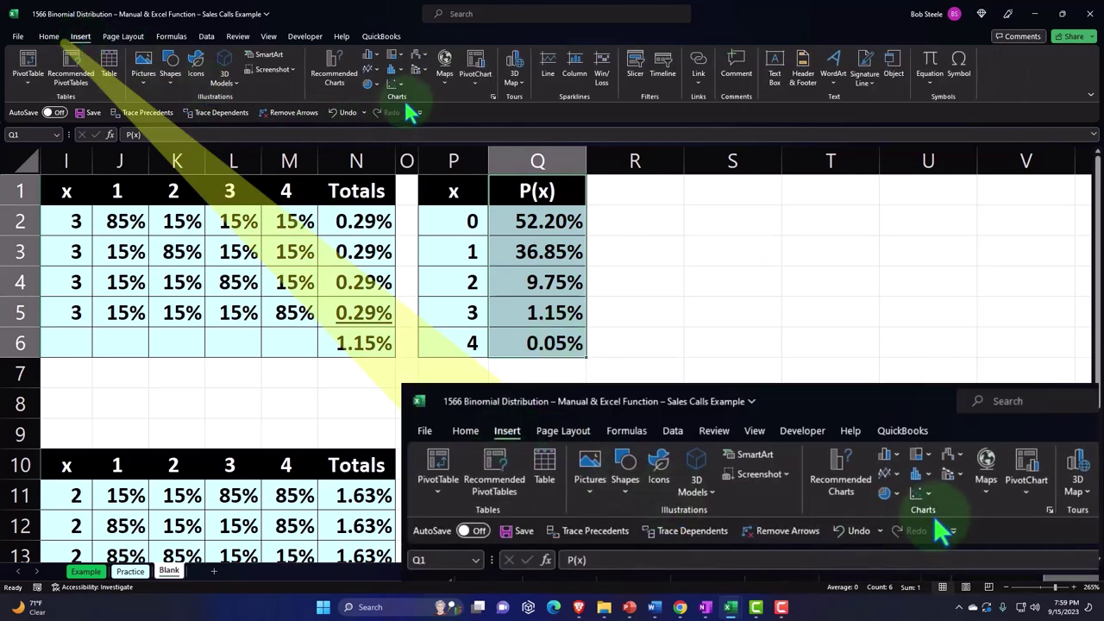
click(370, 54)
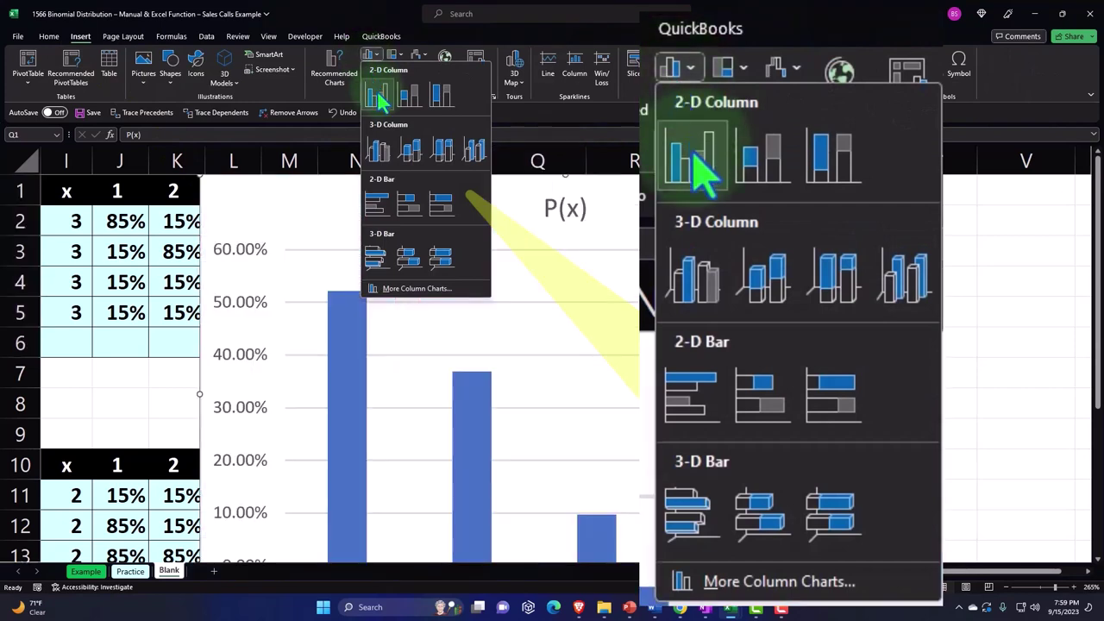
click(377, 97)
Move the P(x) column chart beside the probability table, starting in column R.
drag(276, 204, 683, 209)
scroll(874, 570, right, 2)
scroll(931, 444, down, 1)
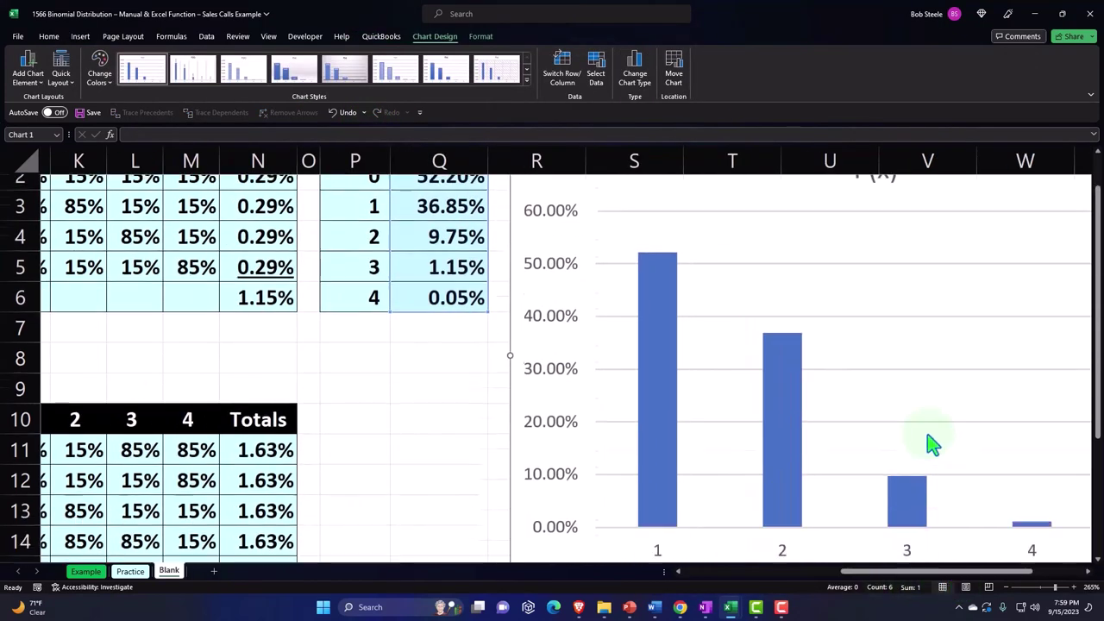
scroll(931, 444, down, 1)
scroll(656, 513, up, 3)
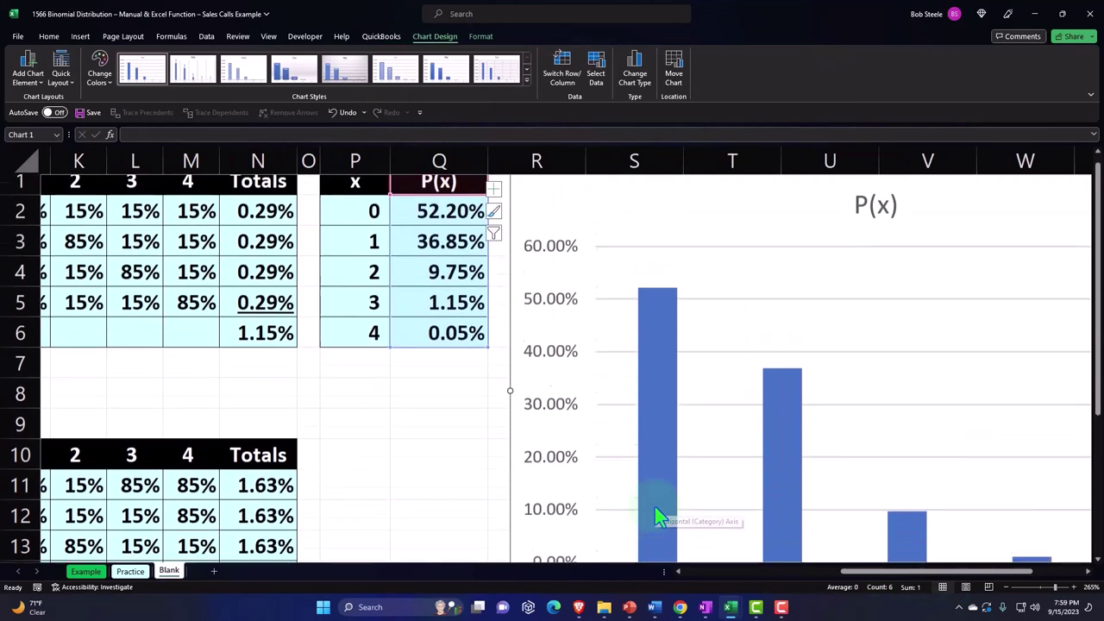
Use the x values in P2:P6 as the chart's horizontal axis labels and delete the P(x) chart title.
click(595, 70)
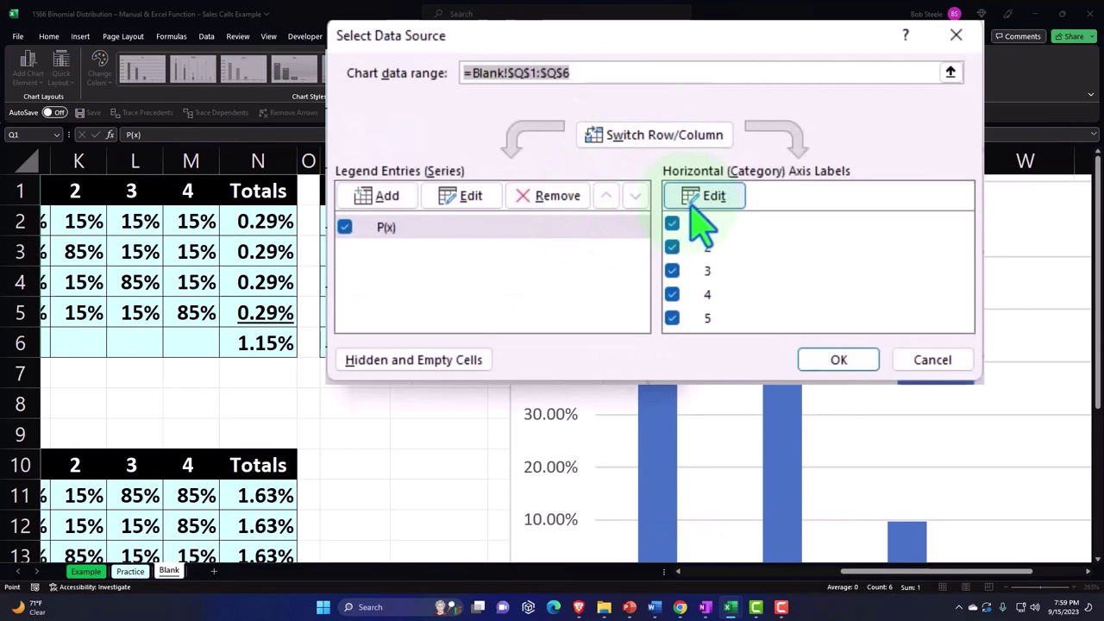
click(702, 199)
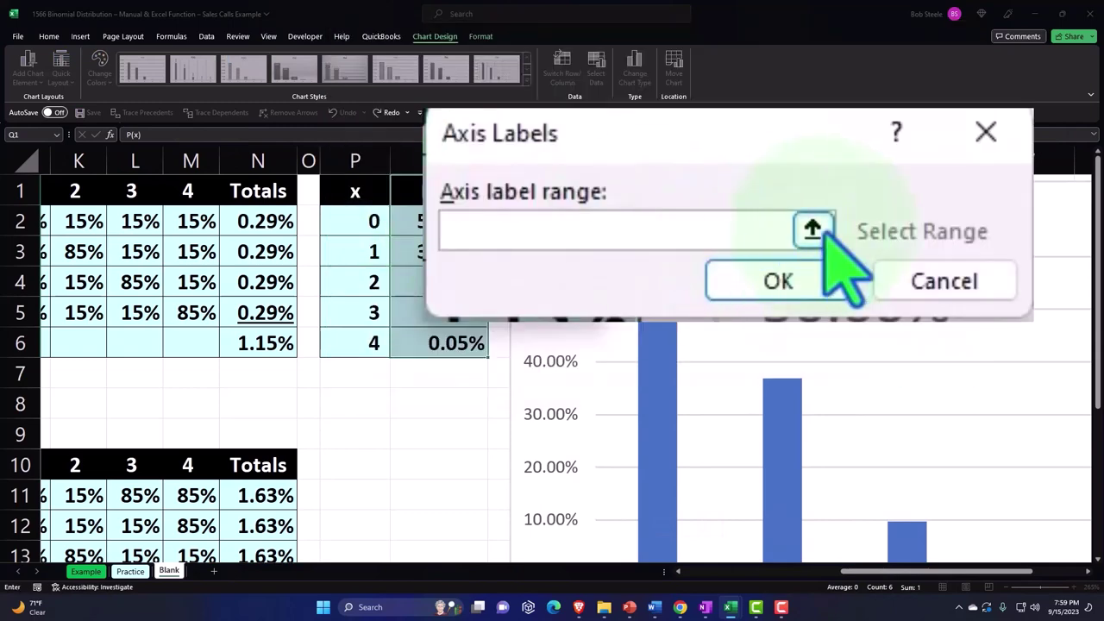
click(812, 228)
drag(373, 222, 378, 339)
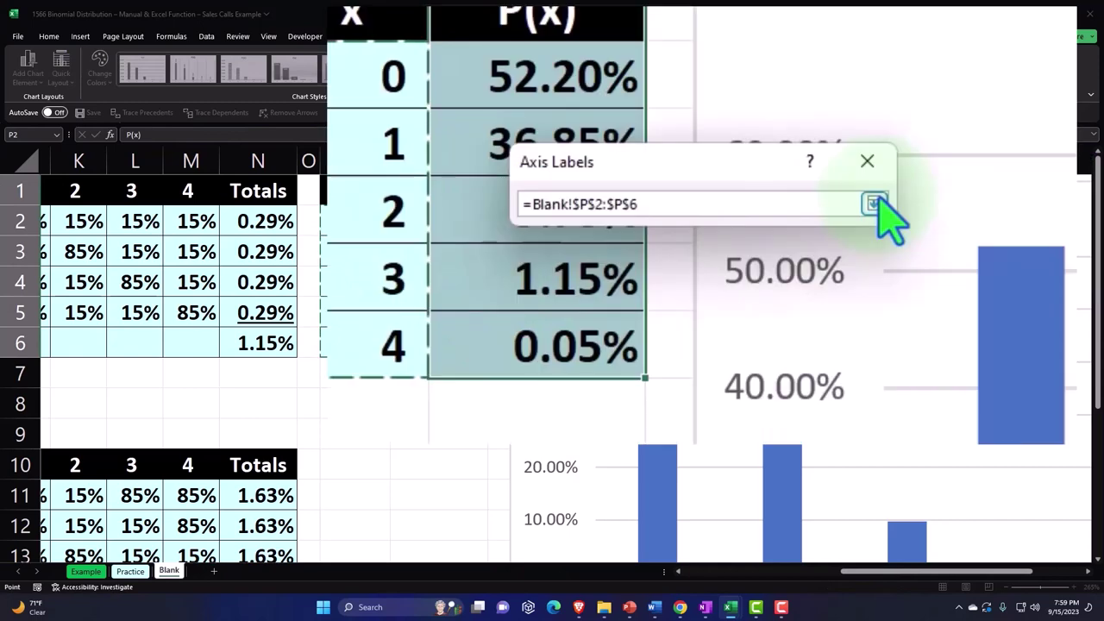
click(877, 209)
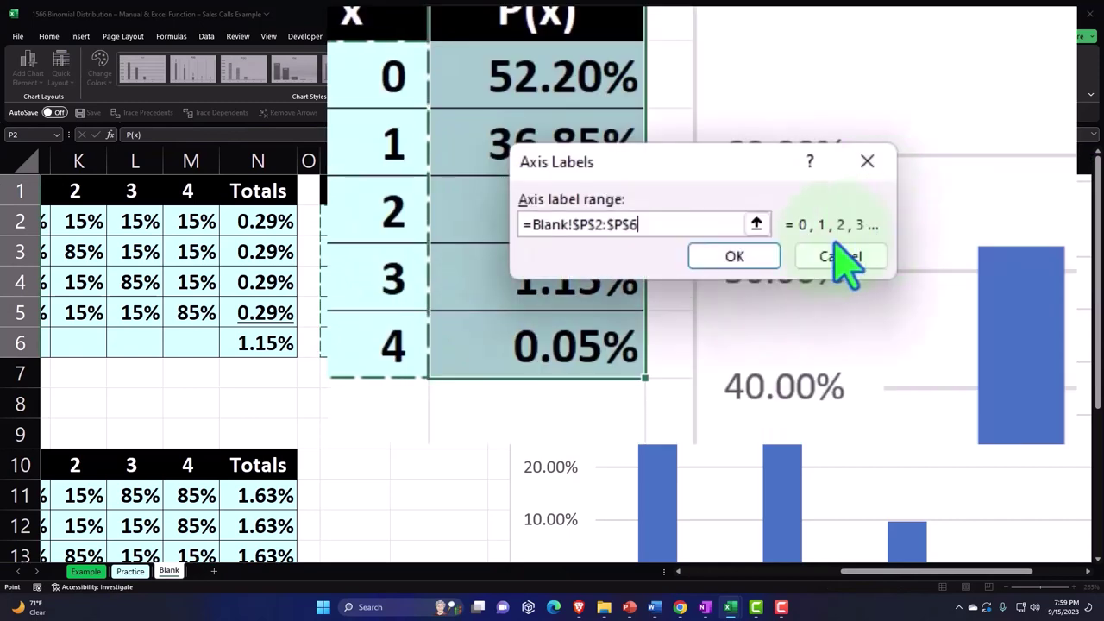
click(758, 259)
click(614, 366)
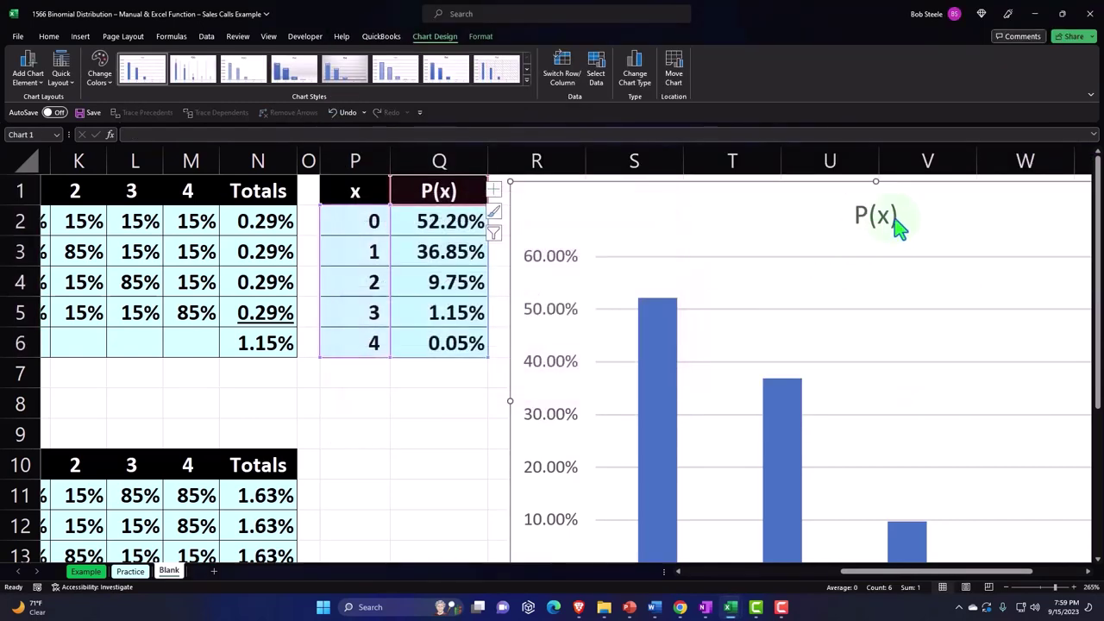
click(894, 218)
key(Delete)
Review the relabelled column chart beside the probability table, then the three-sale and two-sale calculation blocks starting in column A.
scroll(907, 353, down, 2)
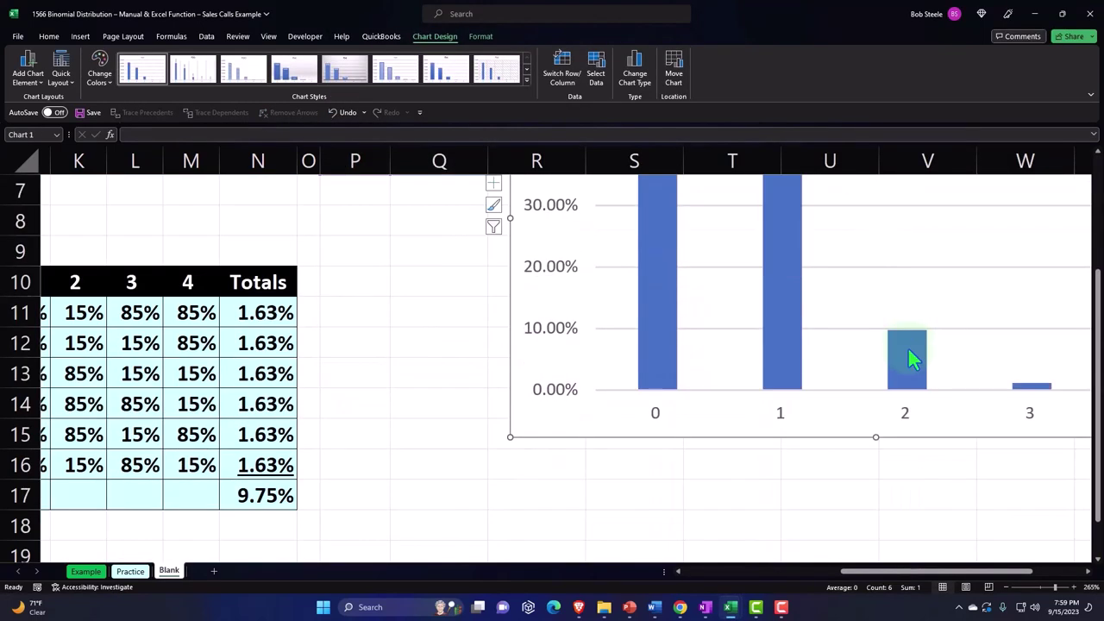
scroll(902, 471, down, 5)
scroll(892, 580, up, 5)
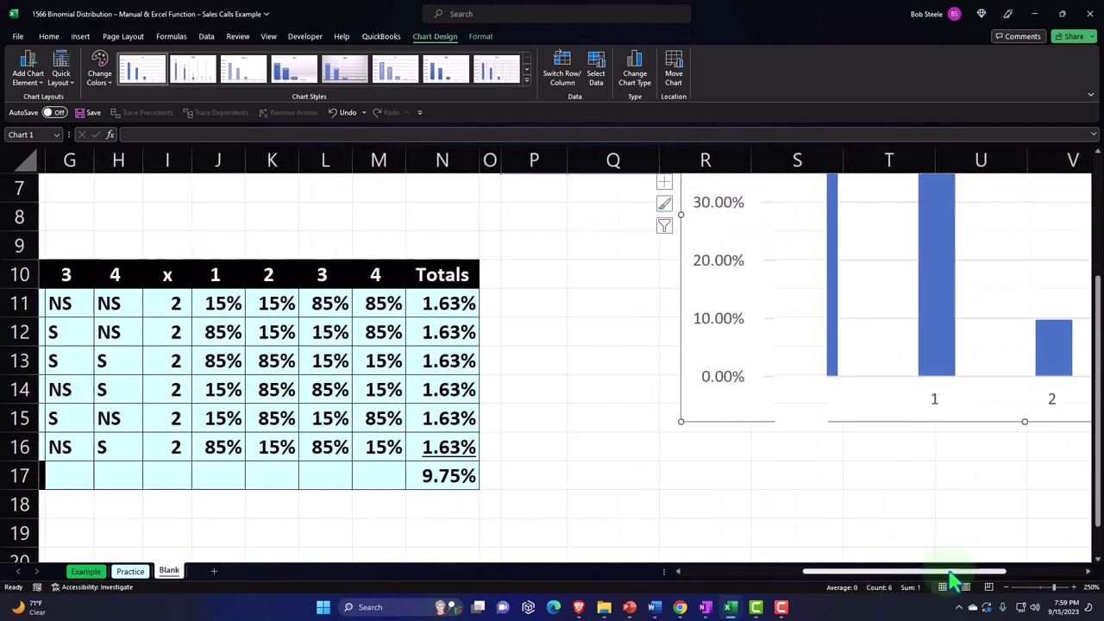
scroll(957, 518, up, 2)
scroll(949, 571, right, 3)
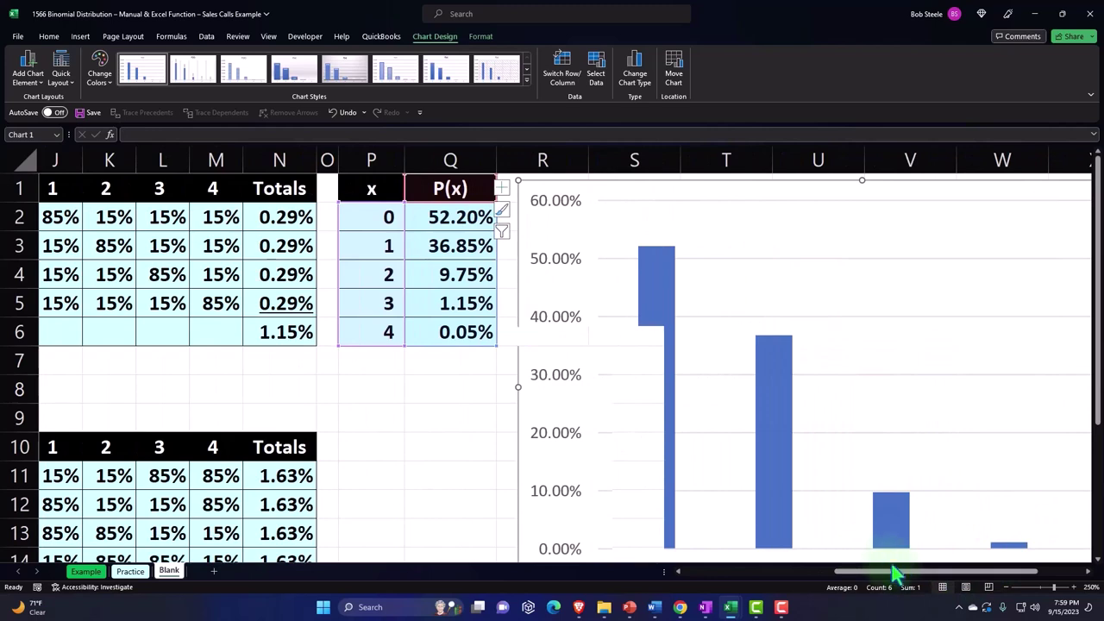
scroll(914, 577, right, 3)
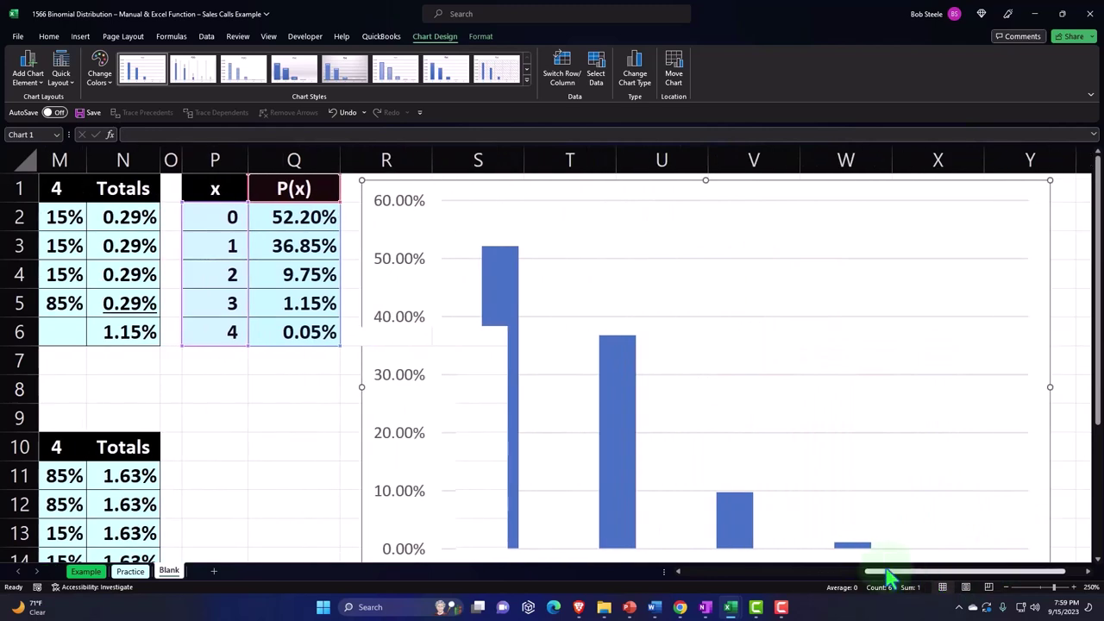
click(238, 397)
key(Left)
key(Left)
key(Left)
key(Left)
key(Left)
key(Left)
key(Left)
key(Left)
key(Left)
key(Left)
key(Left)
key(Left)
key(Left)
key(Left)
key(Left)
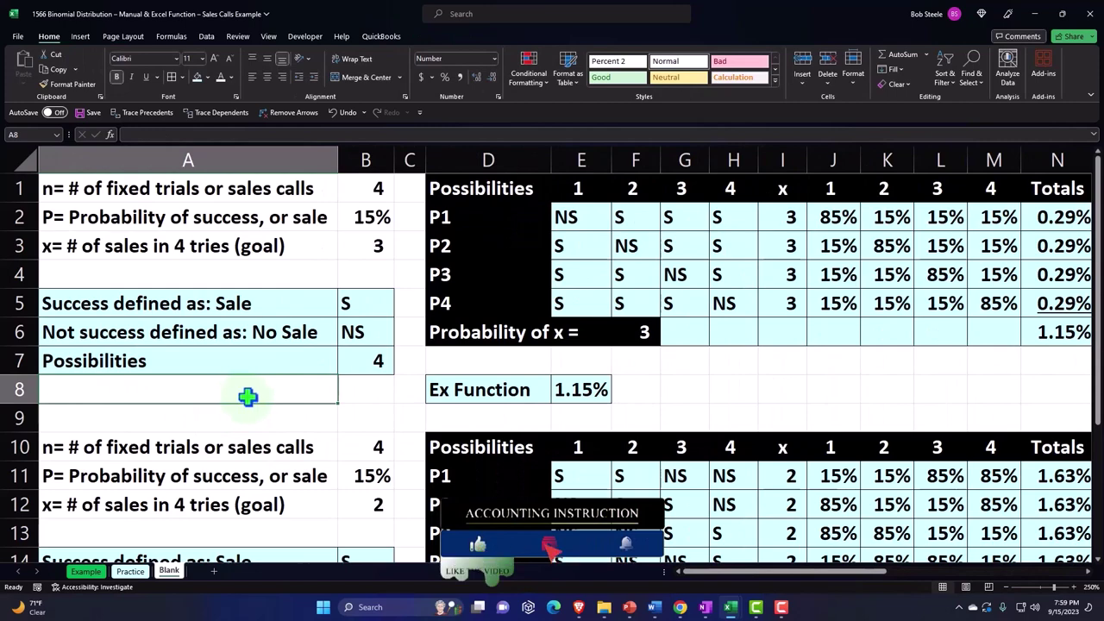
scroll(246, 397, down, 3)
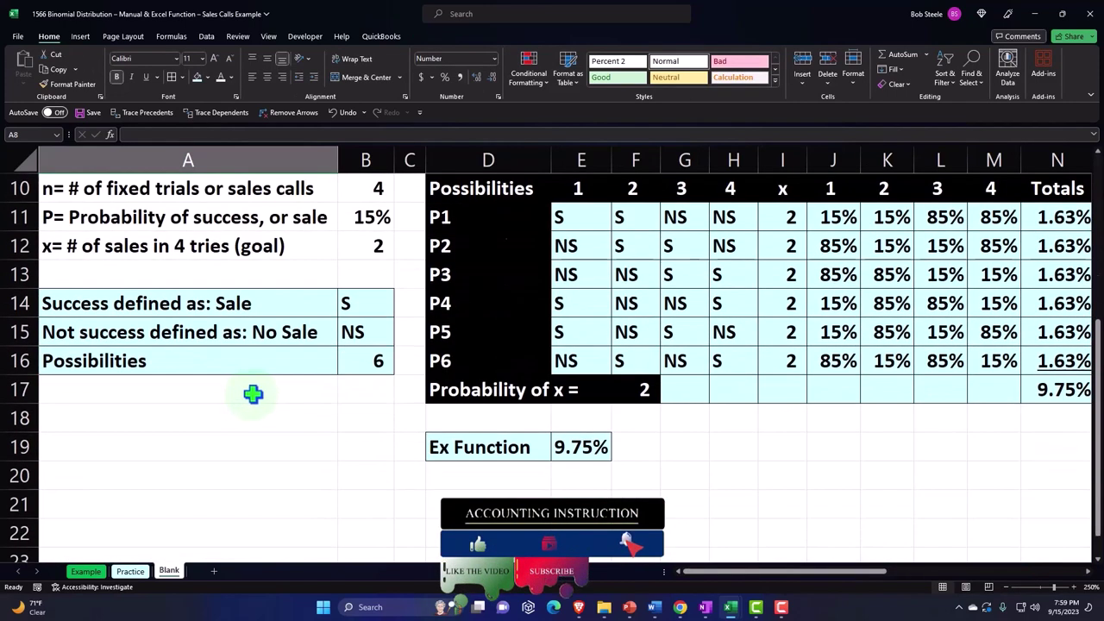
scroll(250, 388, up, 3)
Add borders to the n, P and x input cells in A1:B3 and A10:B12.
click(249, 271)
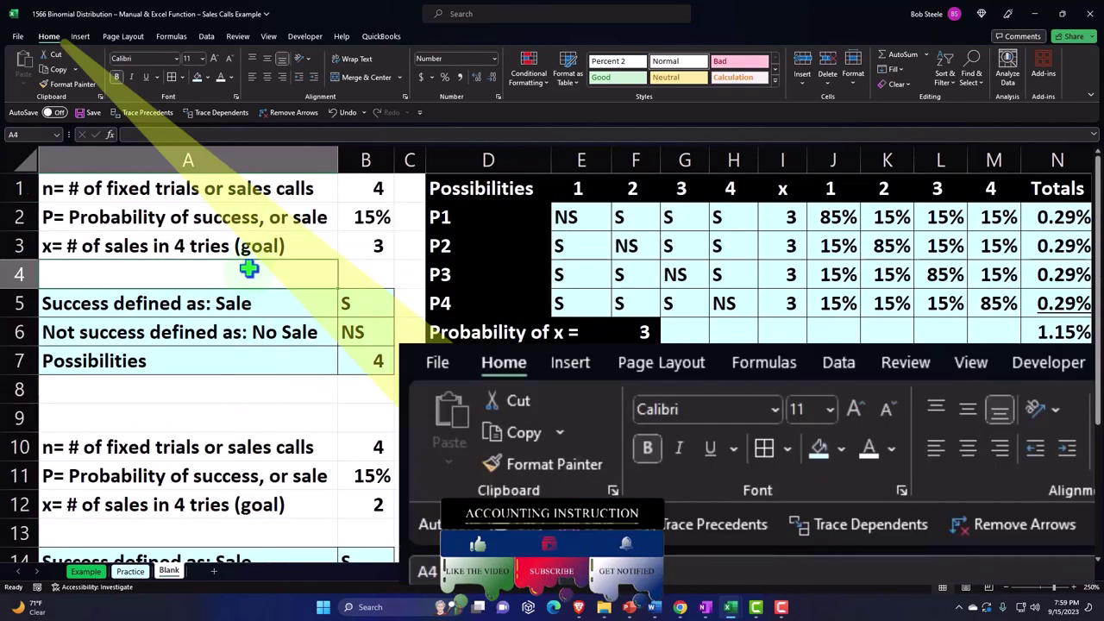
drag(192, 179, 365, 244)
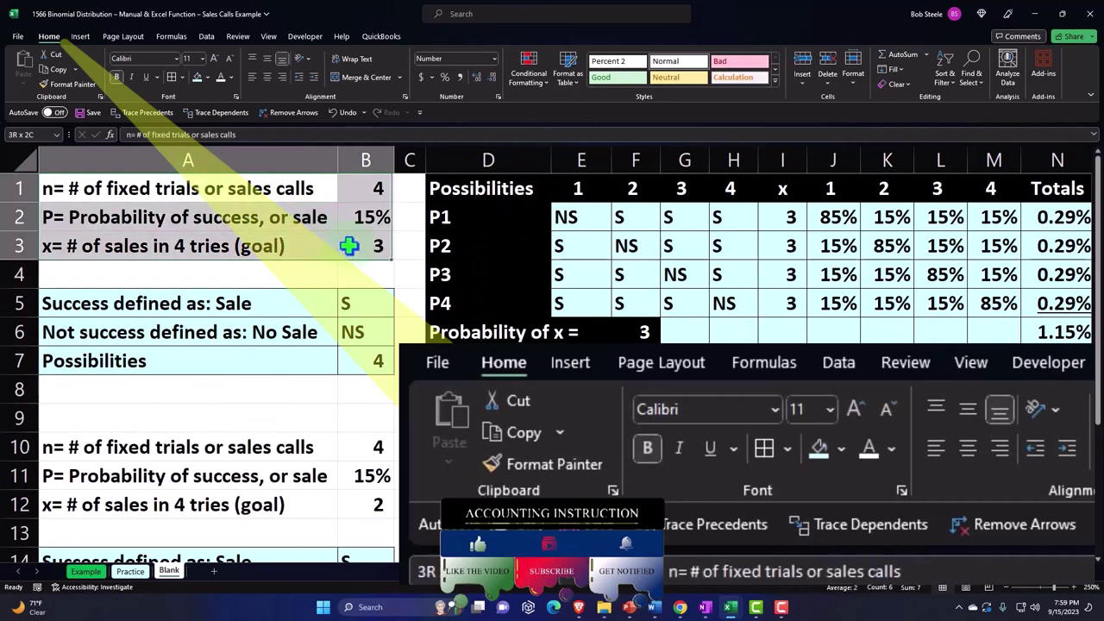
scroll(184, 288, down, 2)
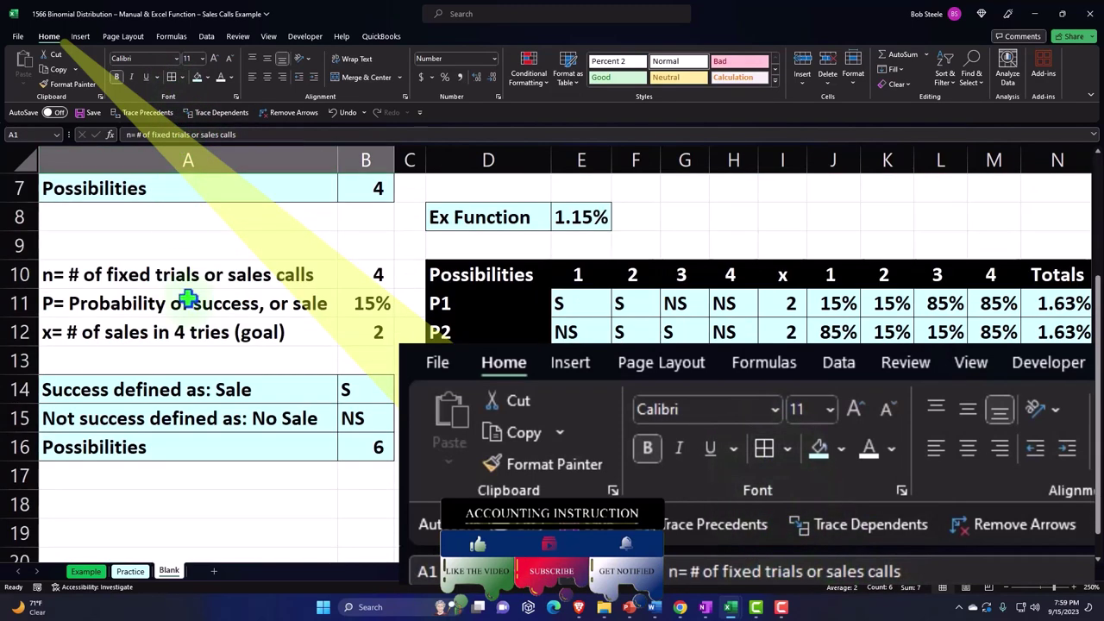
drag(184, 288, 362, 322)
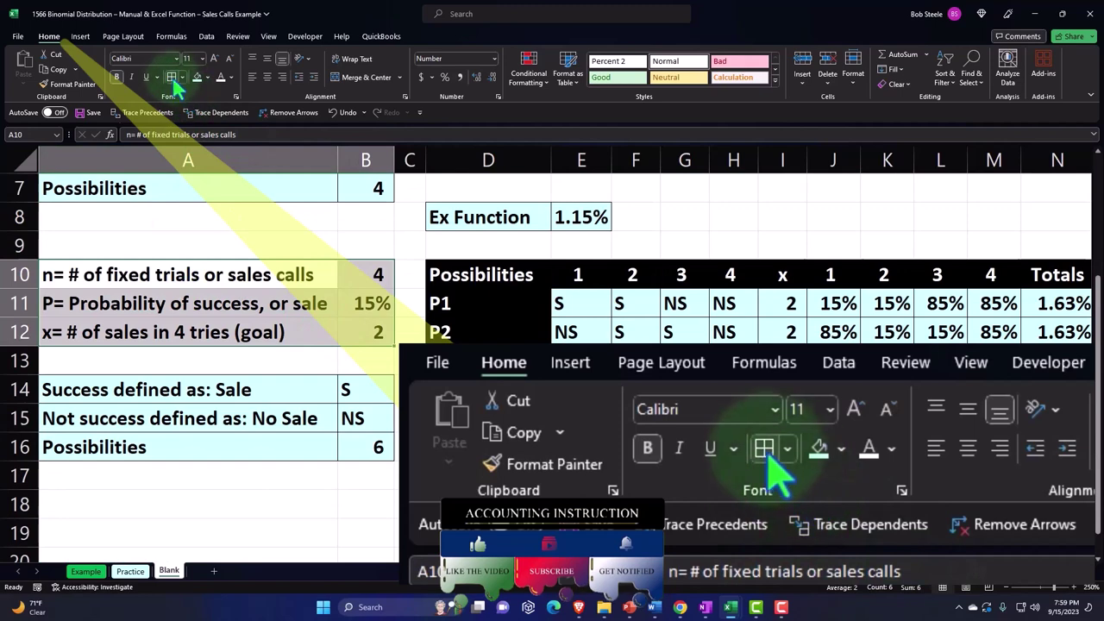
scroll(229, 210, up, 2)
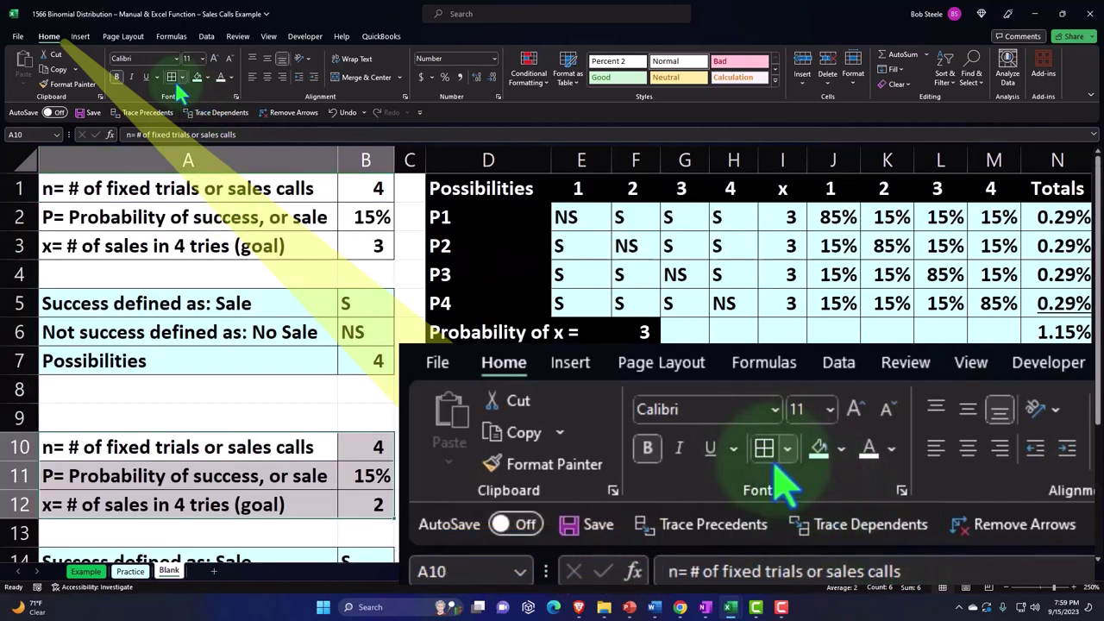
Save the workbook and spell-check the Blank sheet, continuing the check from the beginning of the sheet.
click(95, 113)
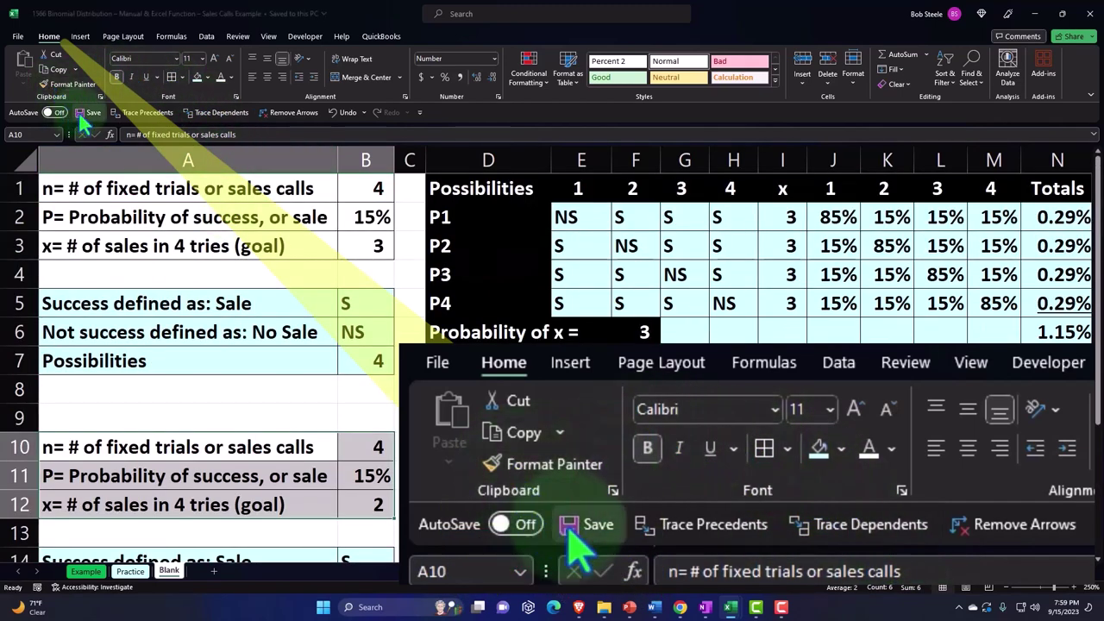
click(237, 36)
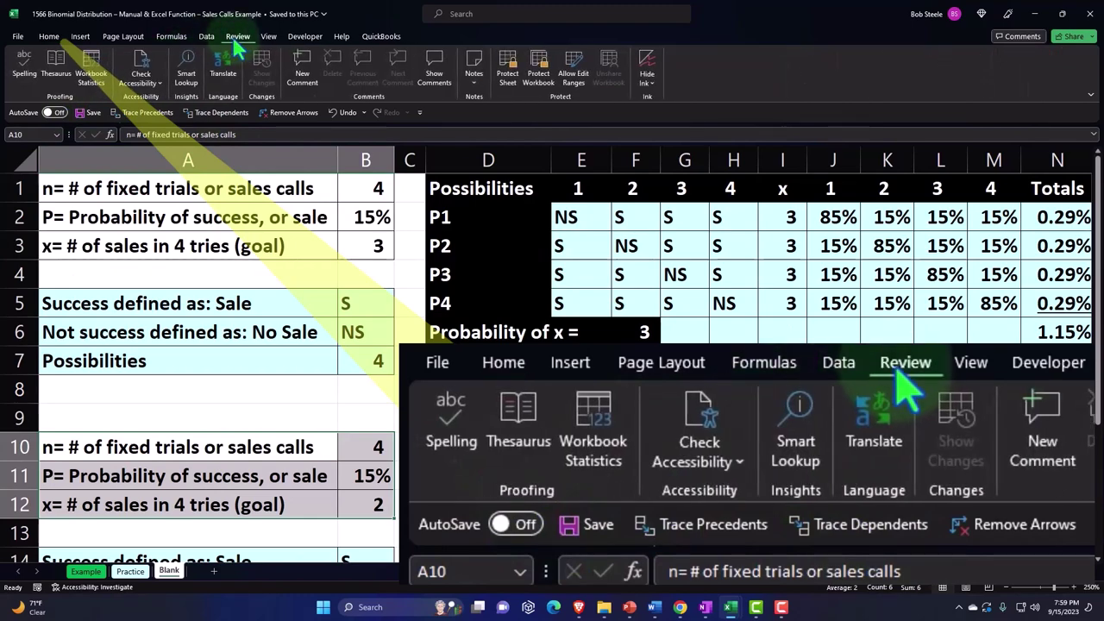
click(277, 364)
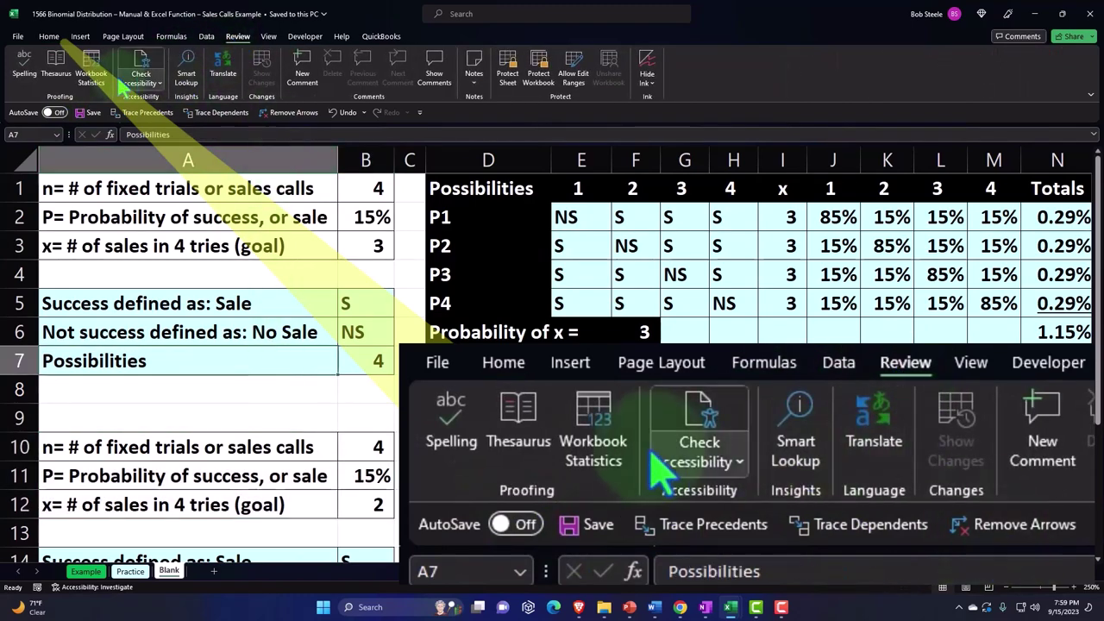
click(21, 68)
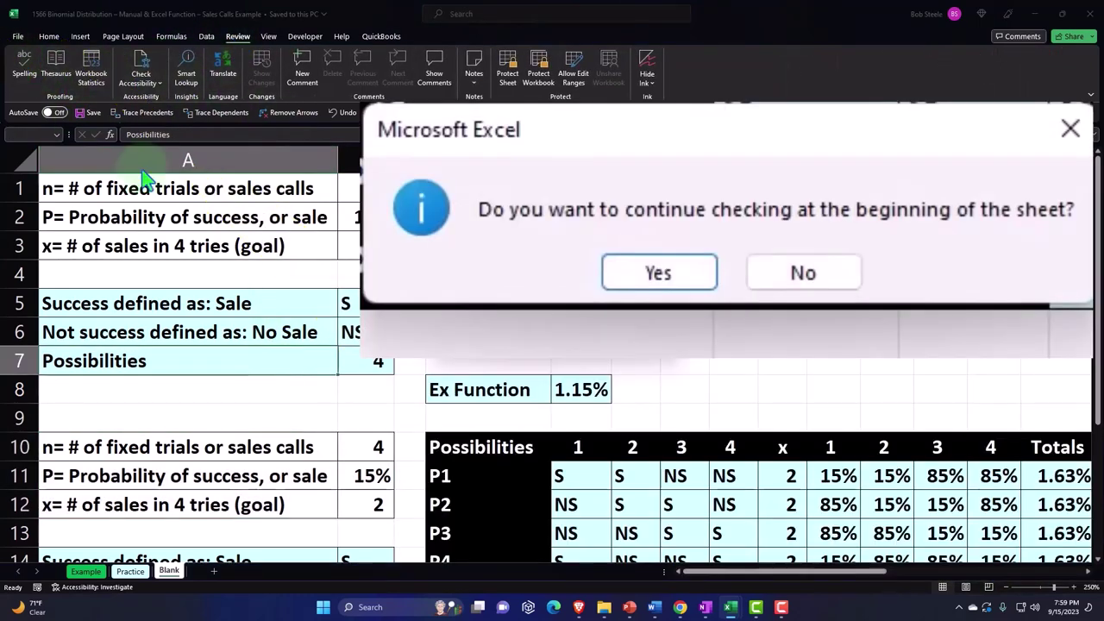
click(659, 272)
click(559, 348)
click(686, 391)
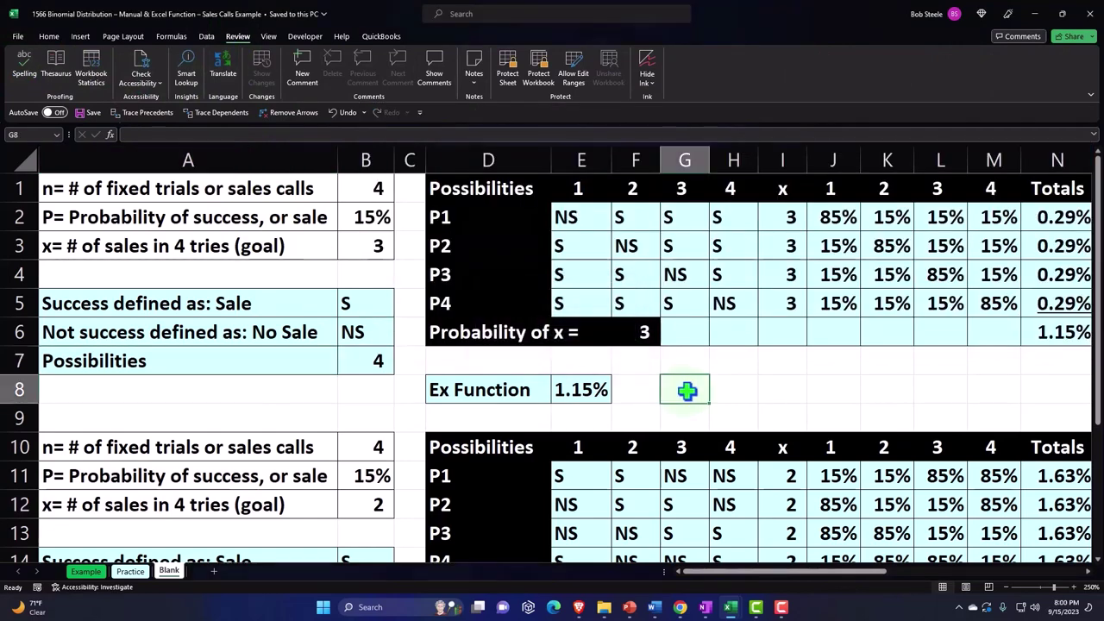